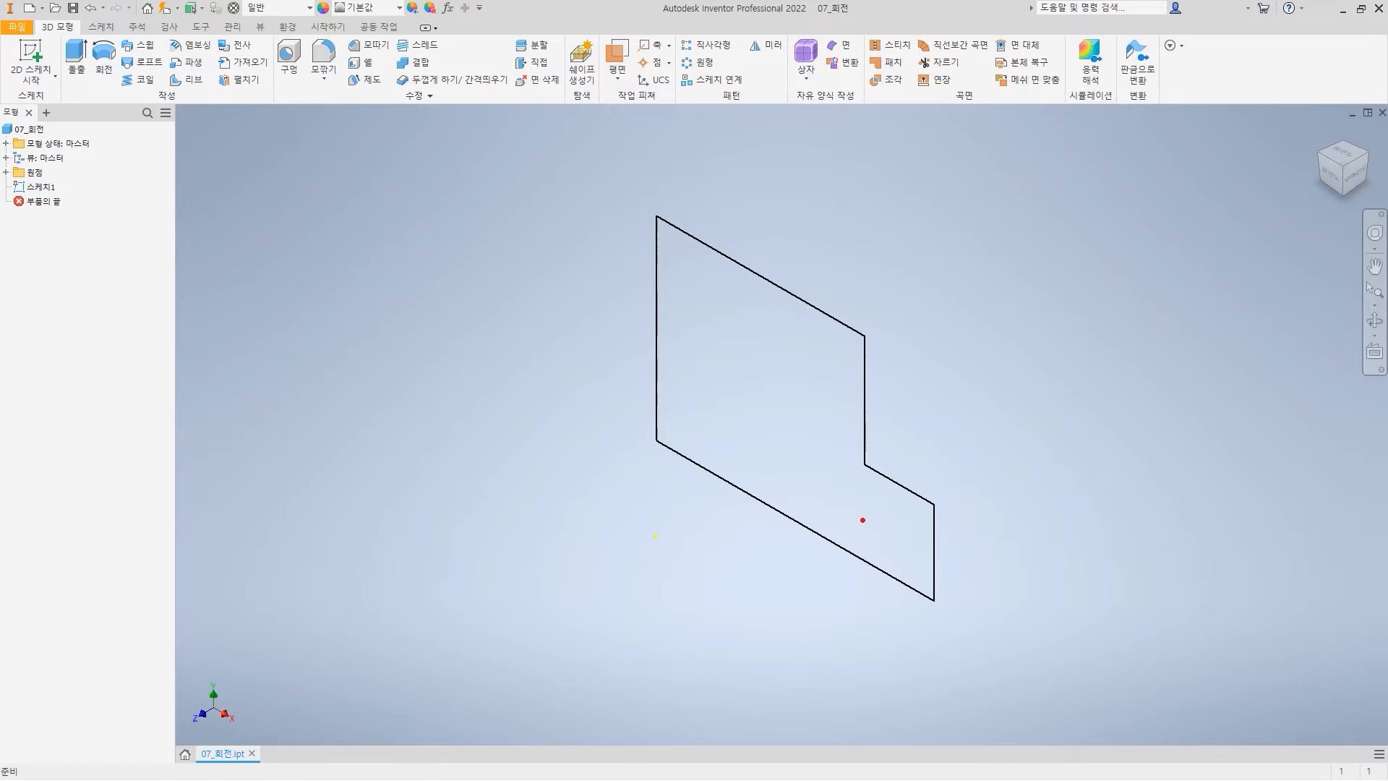
{"action": "mouse_move", "coordinate": [692, 258]}
{"action": "left_mouse_down"}
{"action": "mouse_move", "coordinate": [665, 288]}
{"action": "mouse_move", "coordinate": [739, 312]}
{"action": "mouse_move", "coordinate": [708, 402]}
{"action": "mouse_move", "coordinate": [763, 464]}
{"action": "mouse_move", "coordinate": [920, 539]}
{"action": "left_mouse_up"}
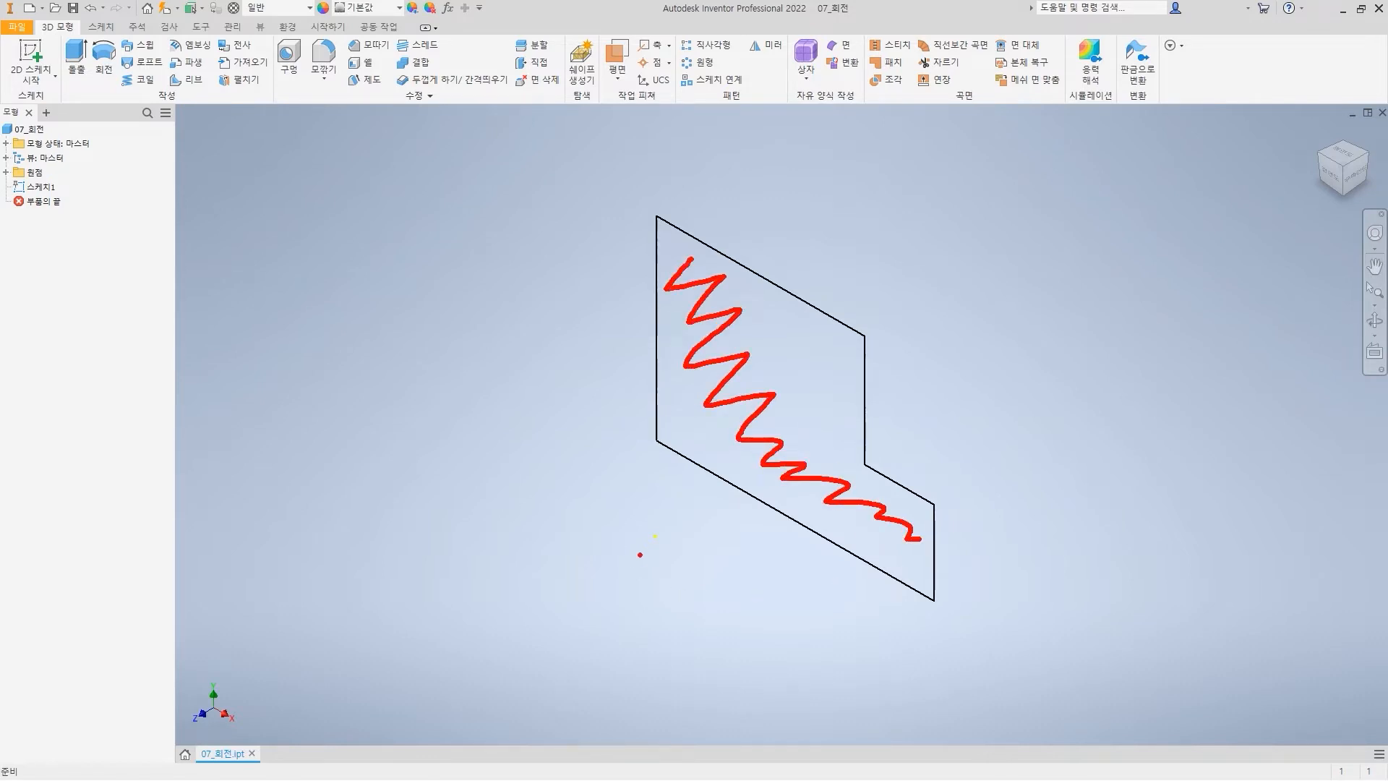
{"action": "mouse_move", "coordinate": [655, 540]}
{"action": "left_mouse_down"}
{"action": "mouse_move", "coordinate": [914, 670]}
{"action": "mouse_move", "coordinate": [912, 693]}
{"action": "left_mouse_up"}
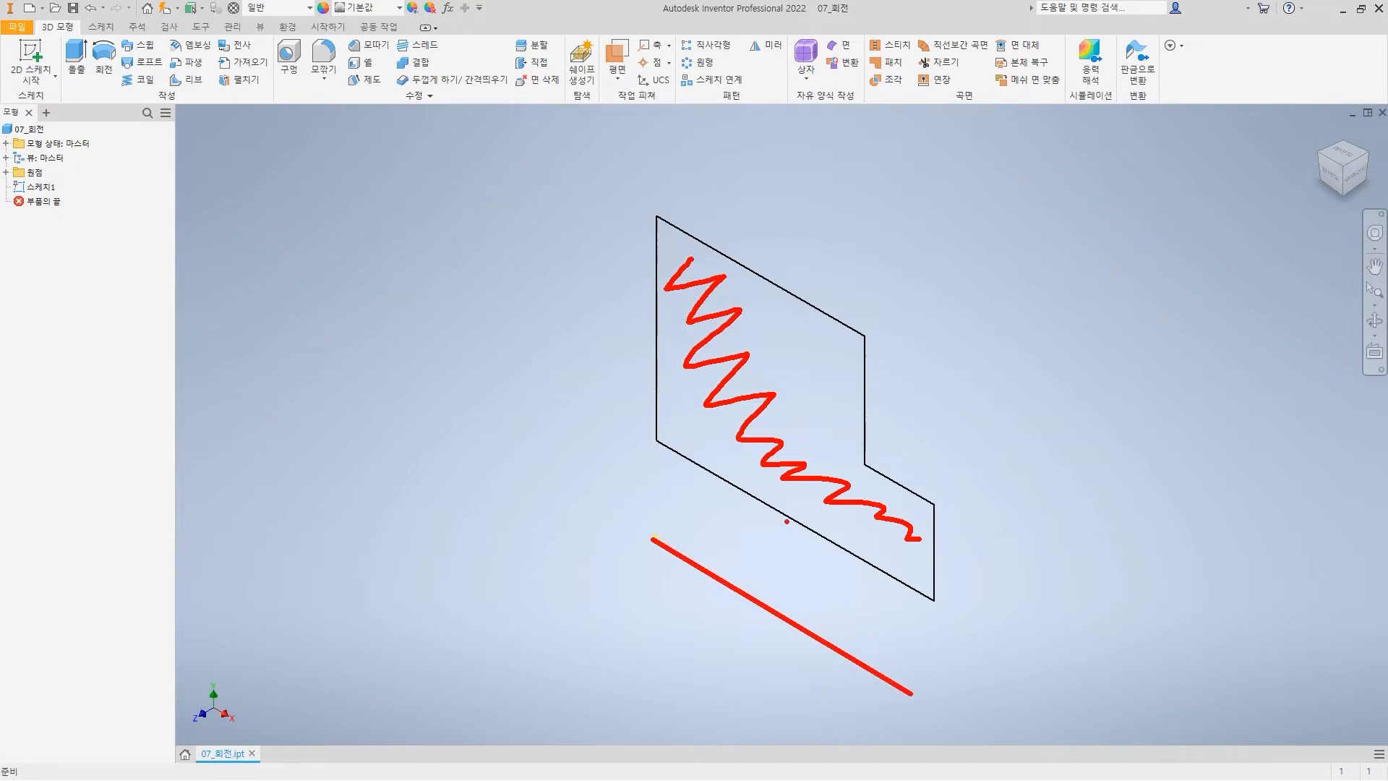
{"action": "mouse_move", "coordinate": [812, 501]}
{"action": "left_mouse_down"}
{"action": "mouse_move", "coordinate": [940, 637]}
{"action": "mouse_move", "coordinate": [692, 679]}
{"action": "mouse_move", "coordinate": [700, 643]}
{"action": "mouse_move", "coordinate": [708, 664]}
{"action": "mouse_move", "coordinate": [683, 656]}
{"action": "left_mouse_up"}
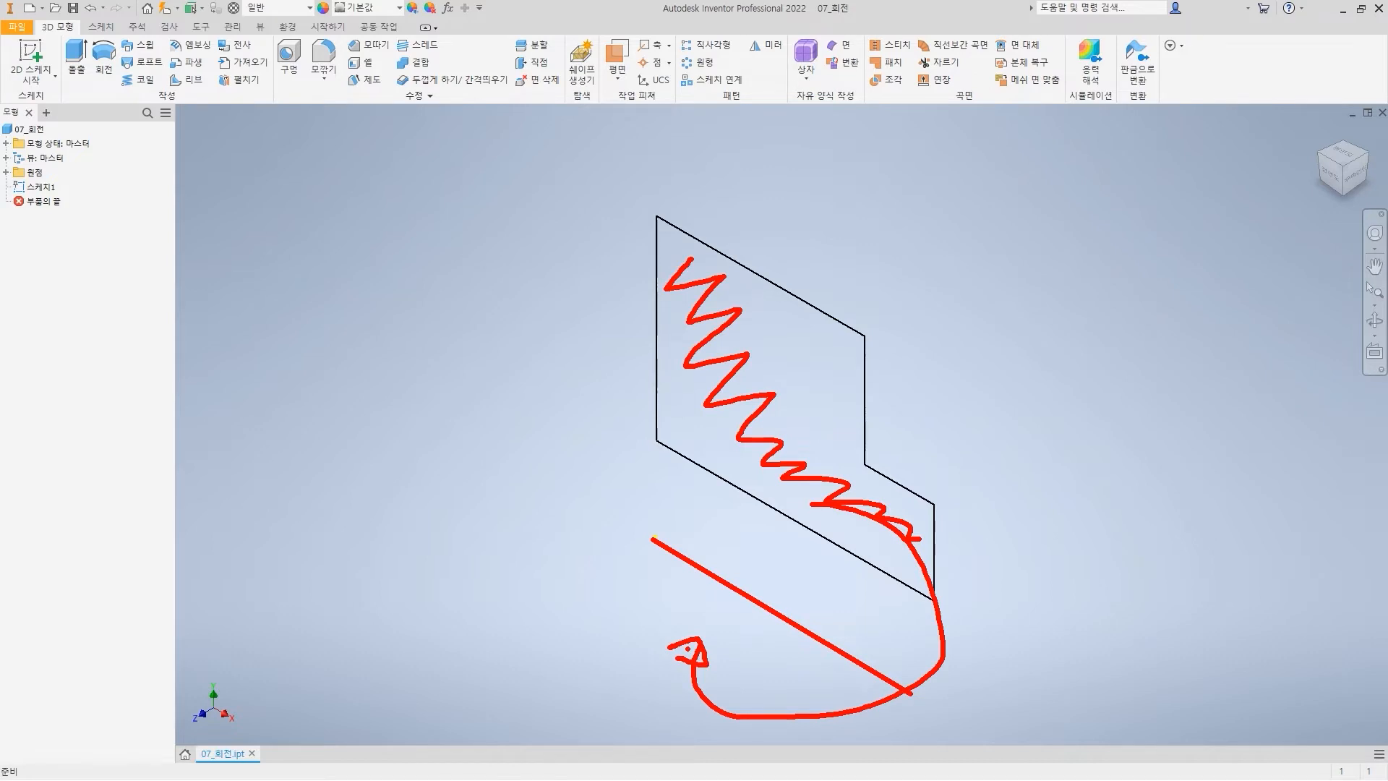
{"action": "key", "text": "e"}
{"action": "mouse_move", "coordinate": [179, 667]}
{"action": "left_mouse_down", "text": "ctrl"}
{"action": "mouse_move", "coordinate": [254, 722]}
{"action": "mouse_move", "coordinate": [253, 739]}
{"action": "left_mouse_up", "text": "ctrl"}
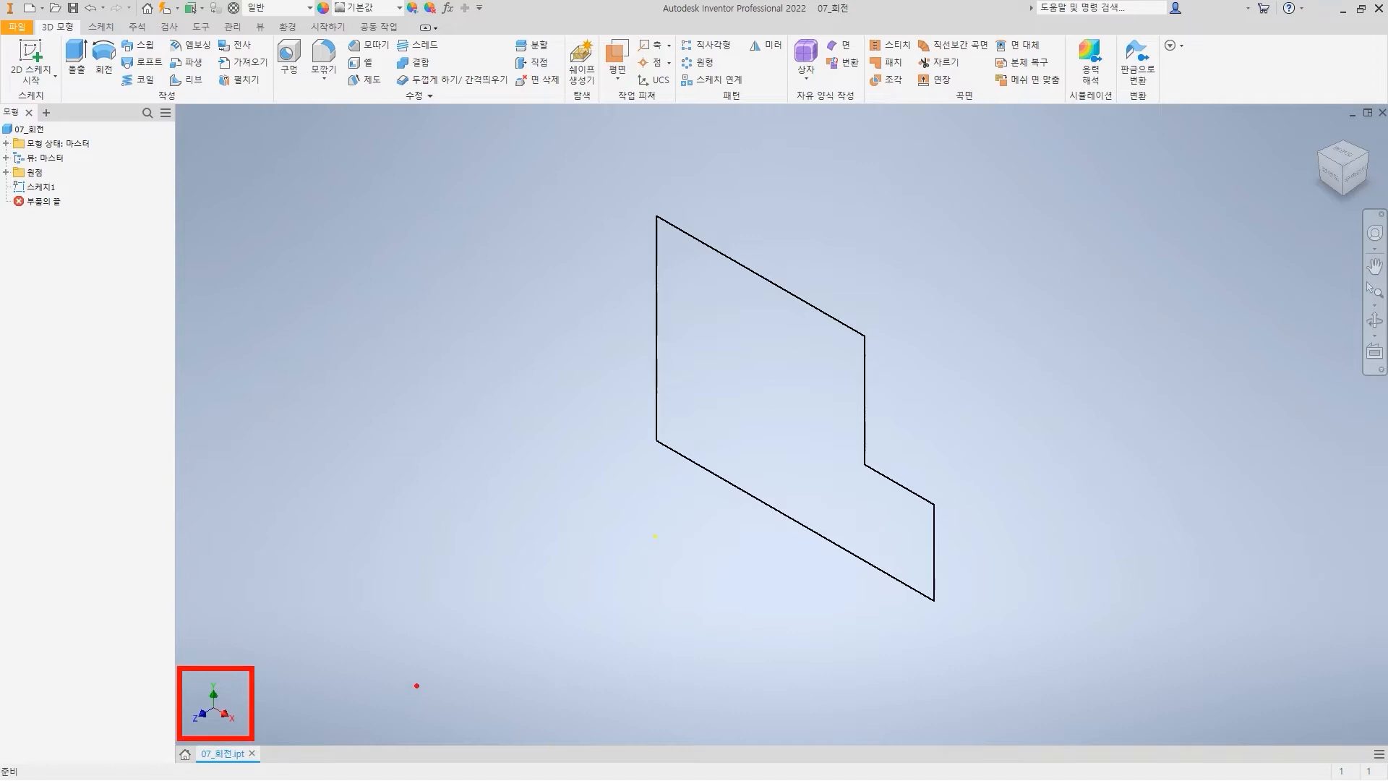
{"action": "mouse_move", "coordinate": [725, 562]}
{"action": "left_mouse_down"}
{"action": "mouse_move", "coordinate": [763, 558]}
{"action": "mouse_move", "coordinate": [800, 522]}
{"action": "mouse_move", "coordinate": [800, 548]}
{"action": "mouse_move", "coordinate": [790, 543]}
{"action": "left_mouse_up"}
{"action": "key", "text": "Escape"}
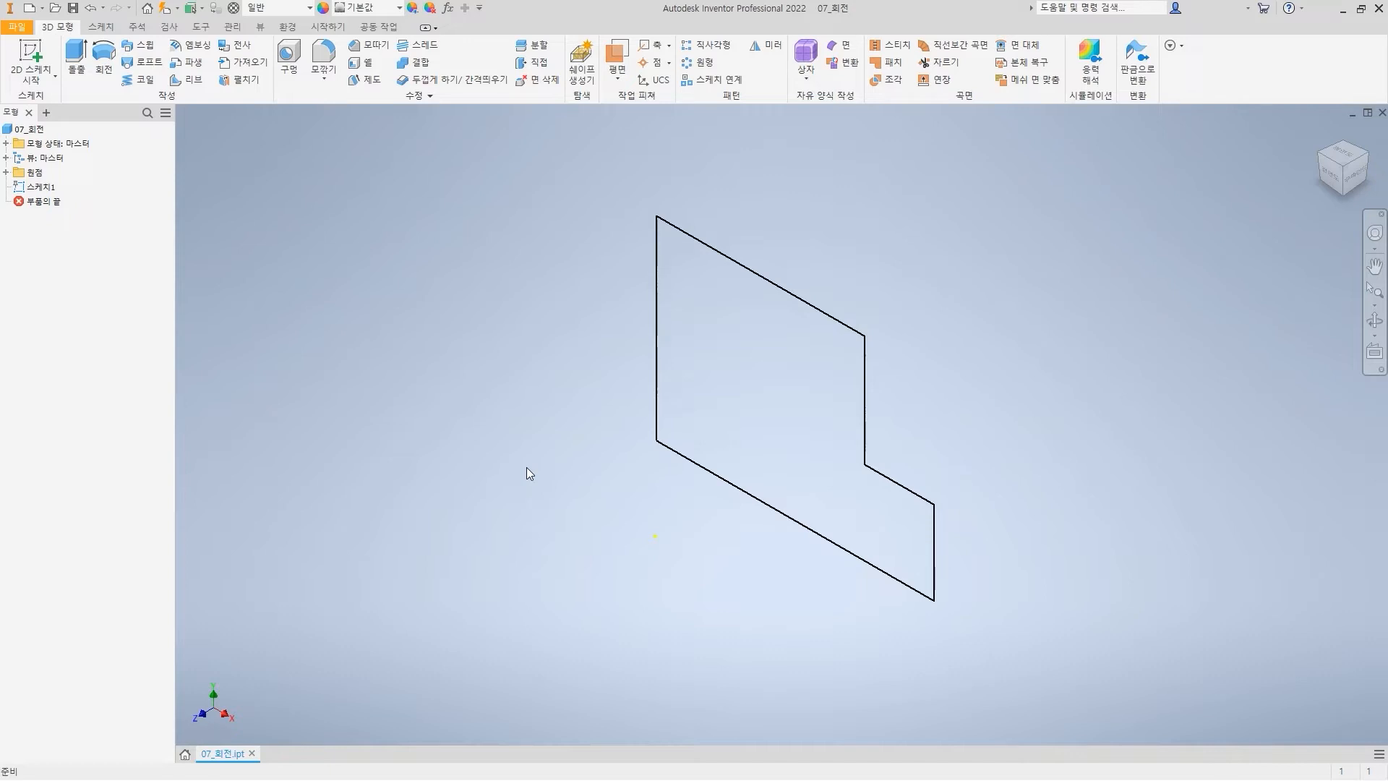
{"action": "mouse_move", "coordinate": [567, 587]}
{"action": "left_mouse_down"}
{"action": "mouse_move", "coordinate": [648, 574]}
{"action": "mouse_move", "coordinate": [649, 557]}
{"action": "mouse_move", "coordinate": [669, 583]}
{"action": "mouse_move", "coordinate": [651, 571]}
{"action": "left_mouse_up"}
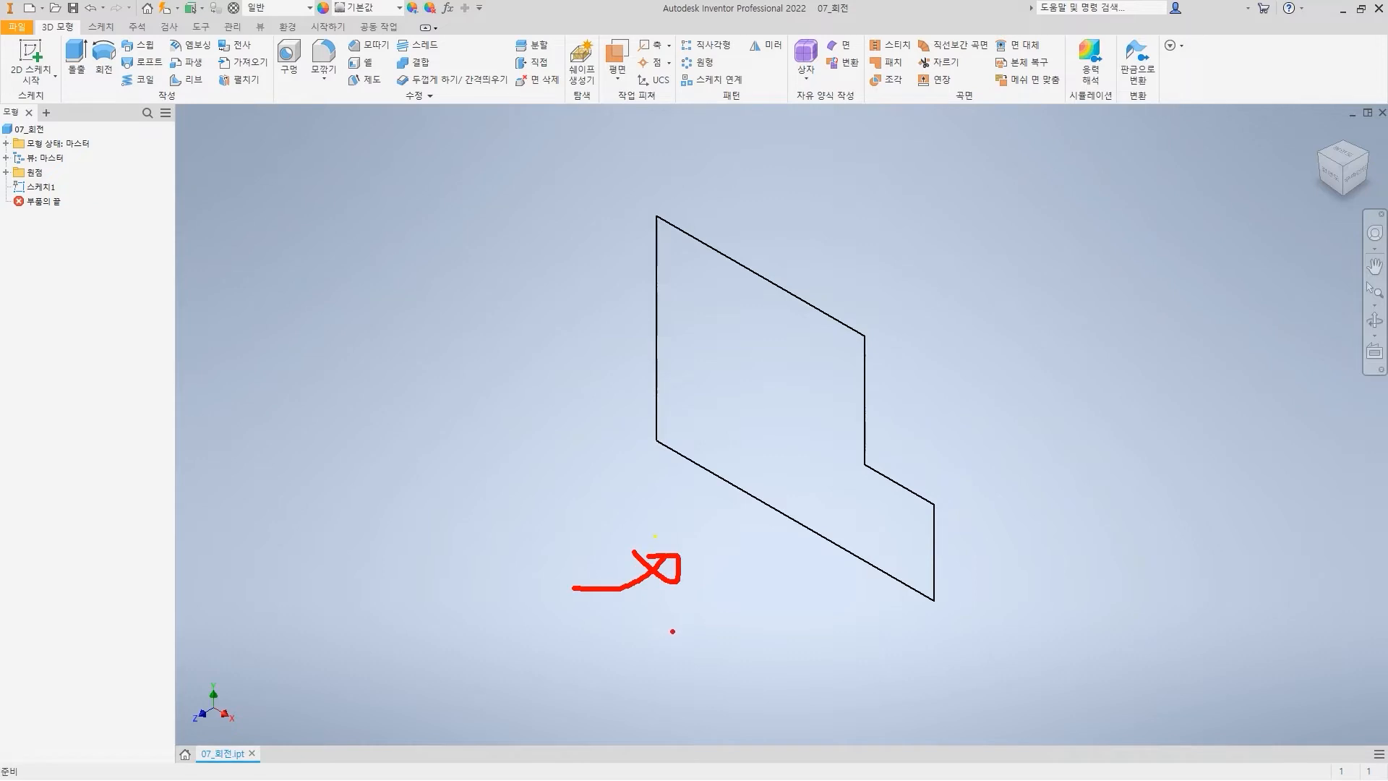
{"action": "key", "text": "e"}
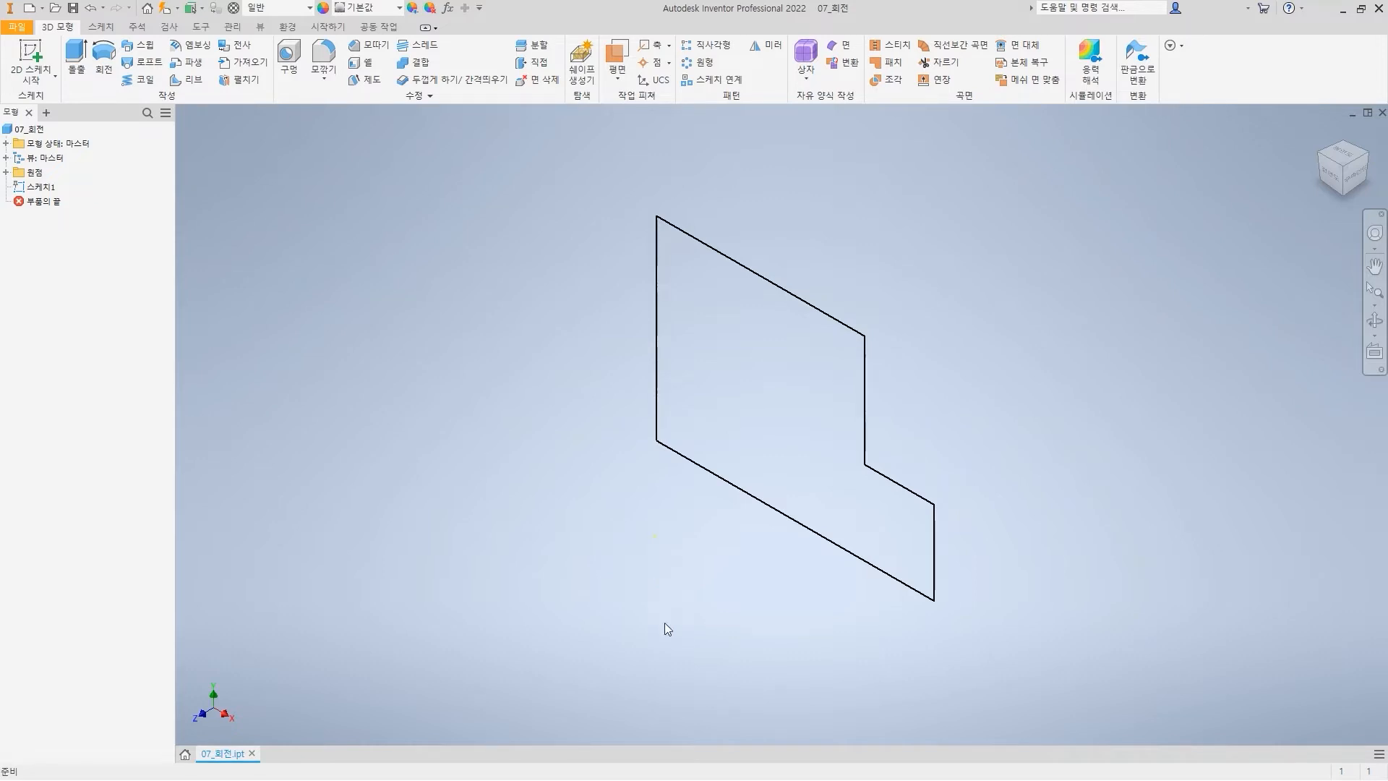
{"action": "left_click_drag", "start_coordinate": [4, 163], "coordinate": [52, 180], "text": "ctrl"}
{"action": "key", "text": "Escape"}
Expand the Origin folder and turn on the visibility of the X, Y and Z axes together
{"action": "left_click", "coordinate": [6, 173]}
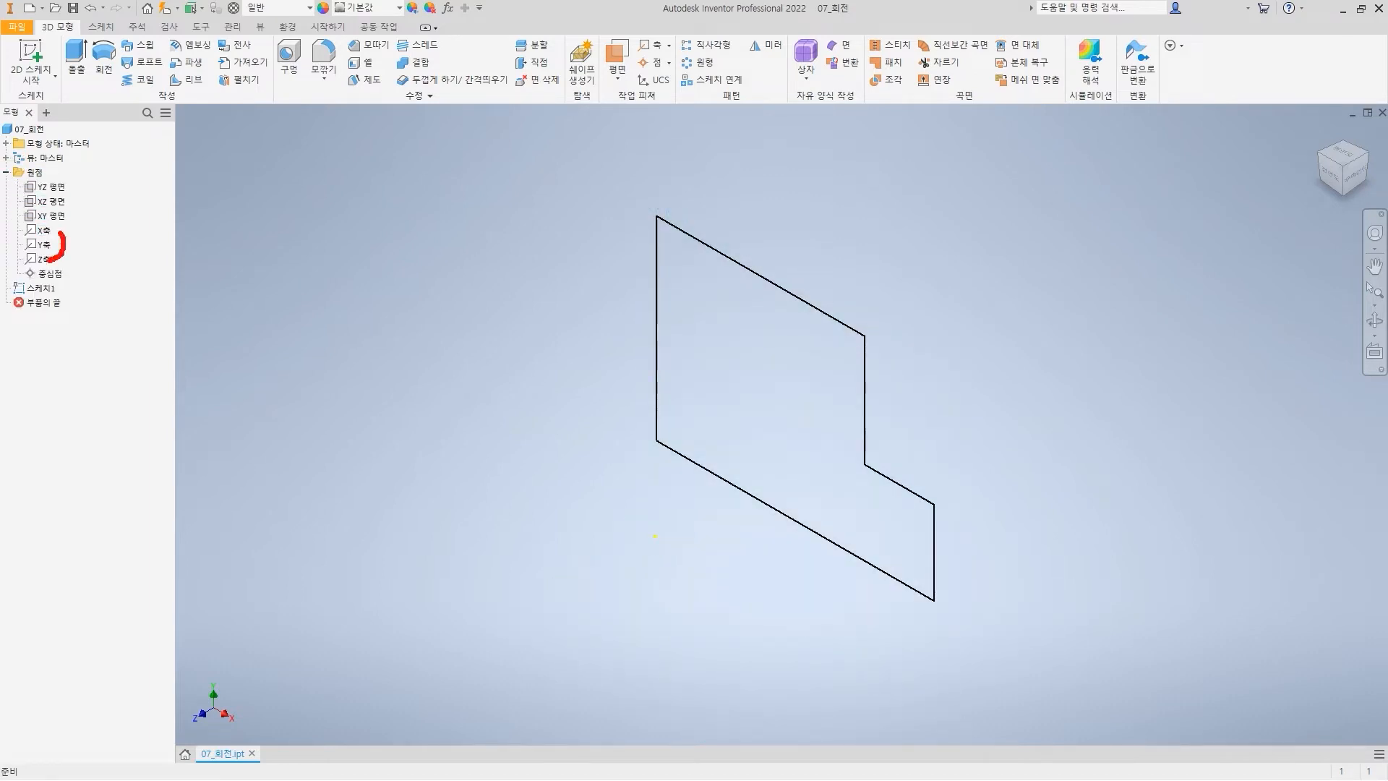
{"action": "left_click", "coordinate": [45, 233]}
{"action": "left_click", "coordinate": [44, 244], "text": "ctrl"}
{"action": "left_click", "coordinate": [44, 259], "text": "ctrl"}
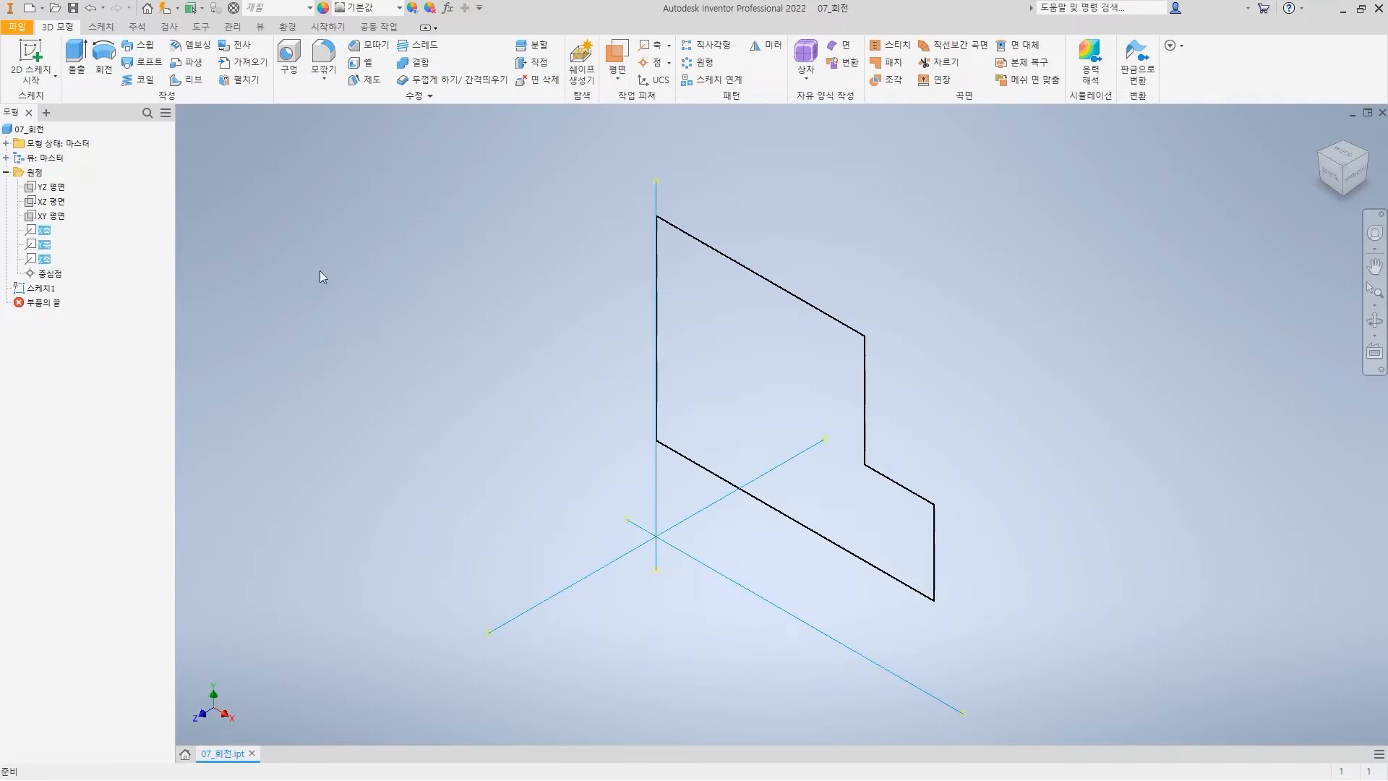
{"action": "right_click", "coordinate": [41, 245]}
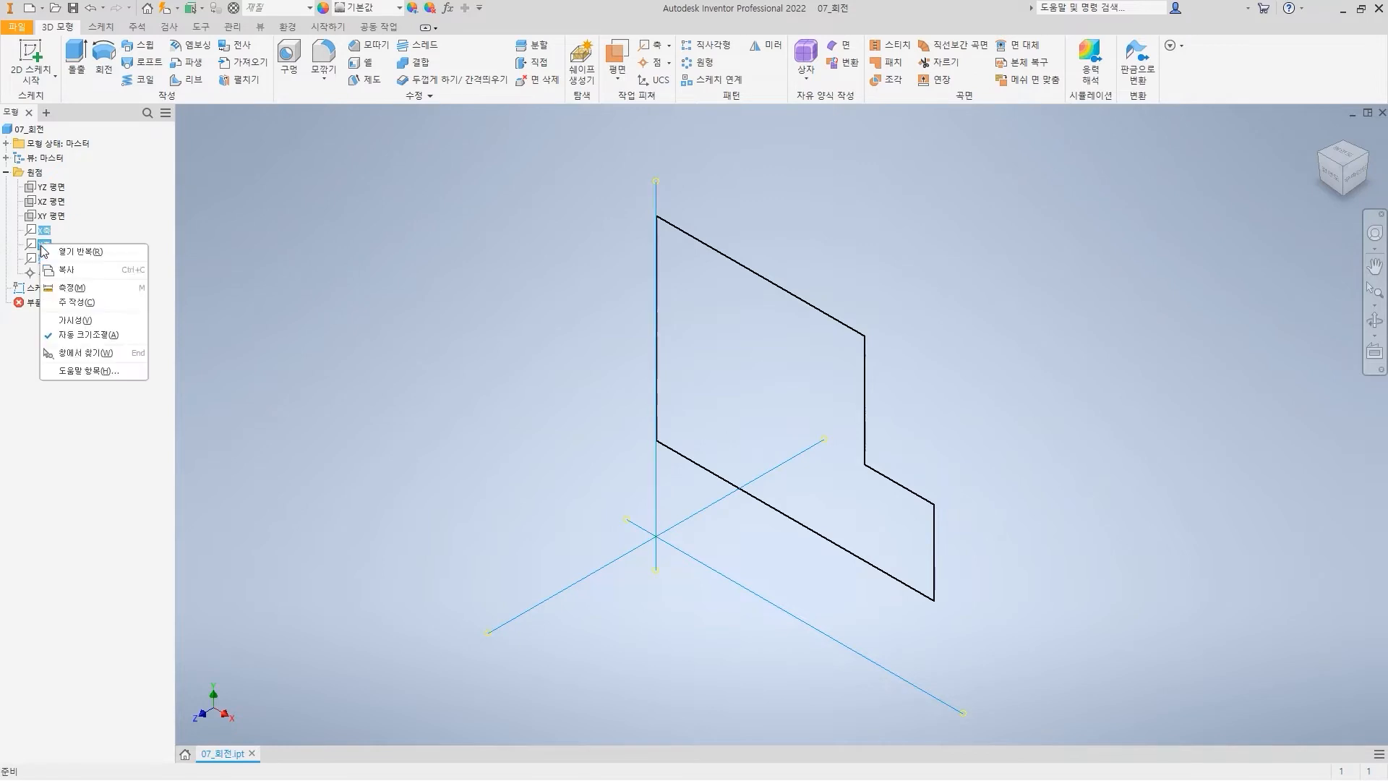
{"action": "left_click", "coordinate": [88, 320]}
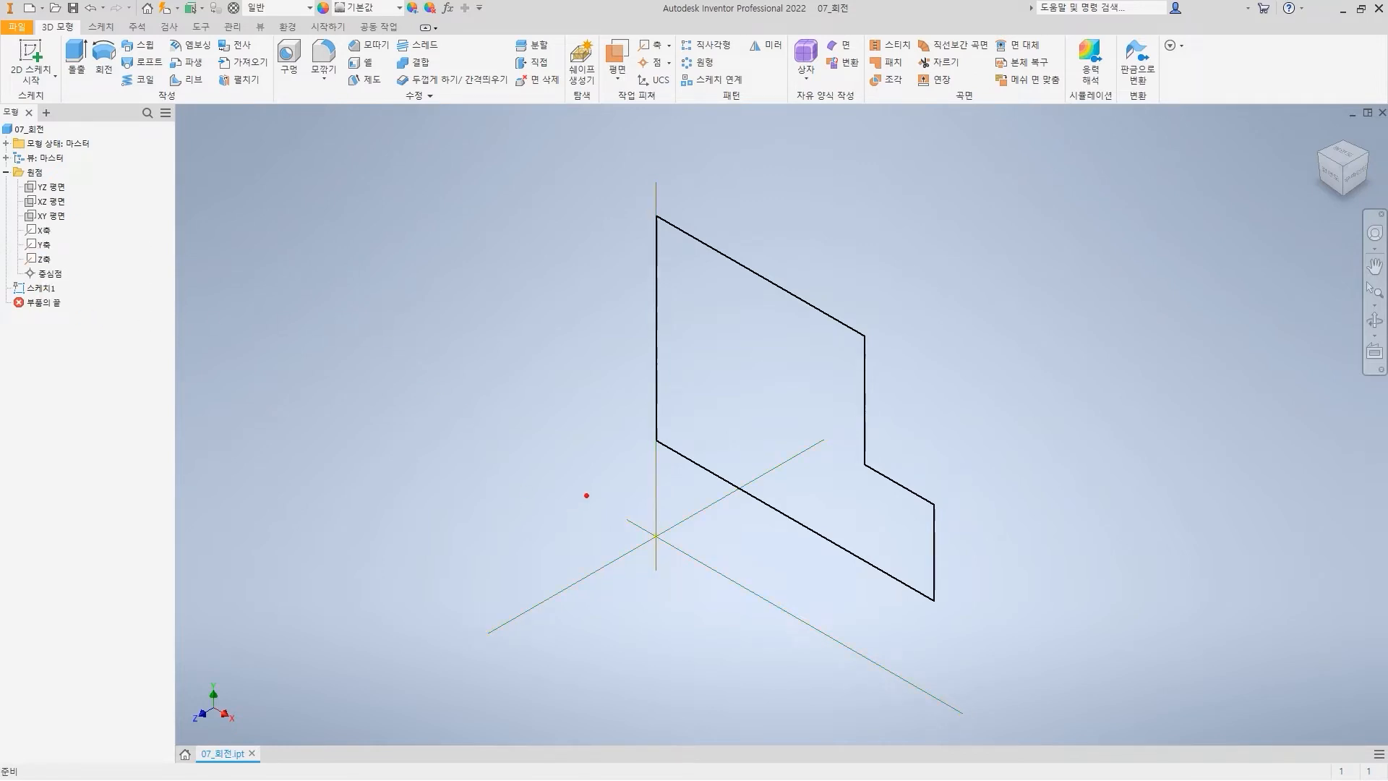
{"action": "mouse_move", "coordinate": [574, 486]}
{"action": "left_mouse_down"}
{"action": "mouse_move", "coordinate": [636, 486]}
{"action": "mouse_move", "coordinate": [614, 499]}
{"action": "mouse_move", "coordinate": [612, 486]}
{"action": "left_mouse_up"}
{"action": "key", "text": "Escape"}
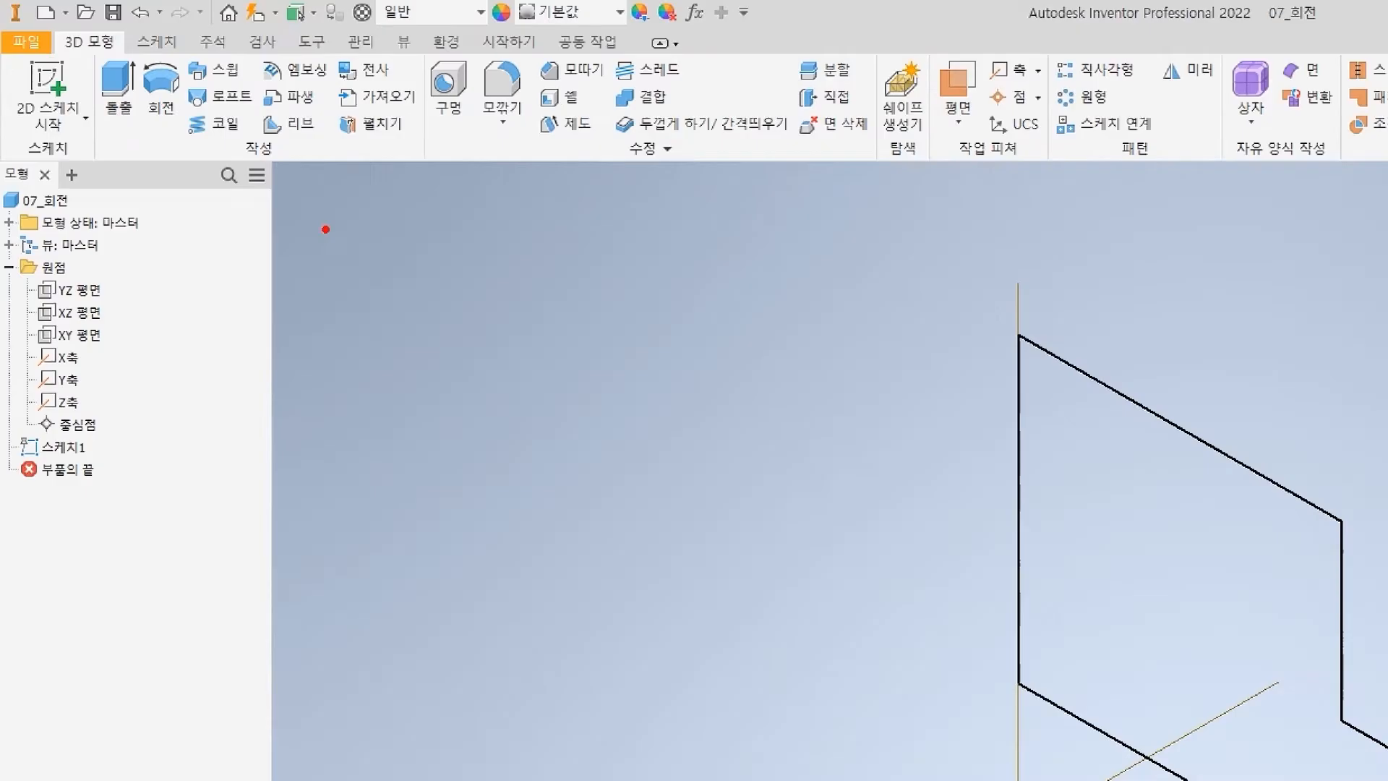
{"action": "left_click_drag", "start_coordinate": [126, 85], "coordinate": [293, 254]}
{"action": "key", "text": "Escape"}
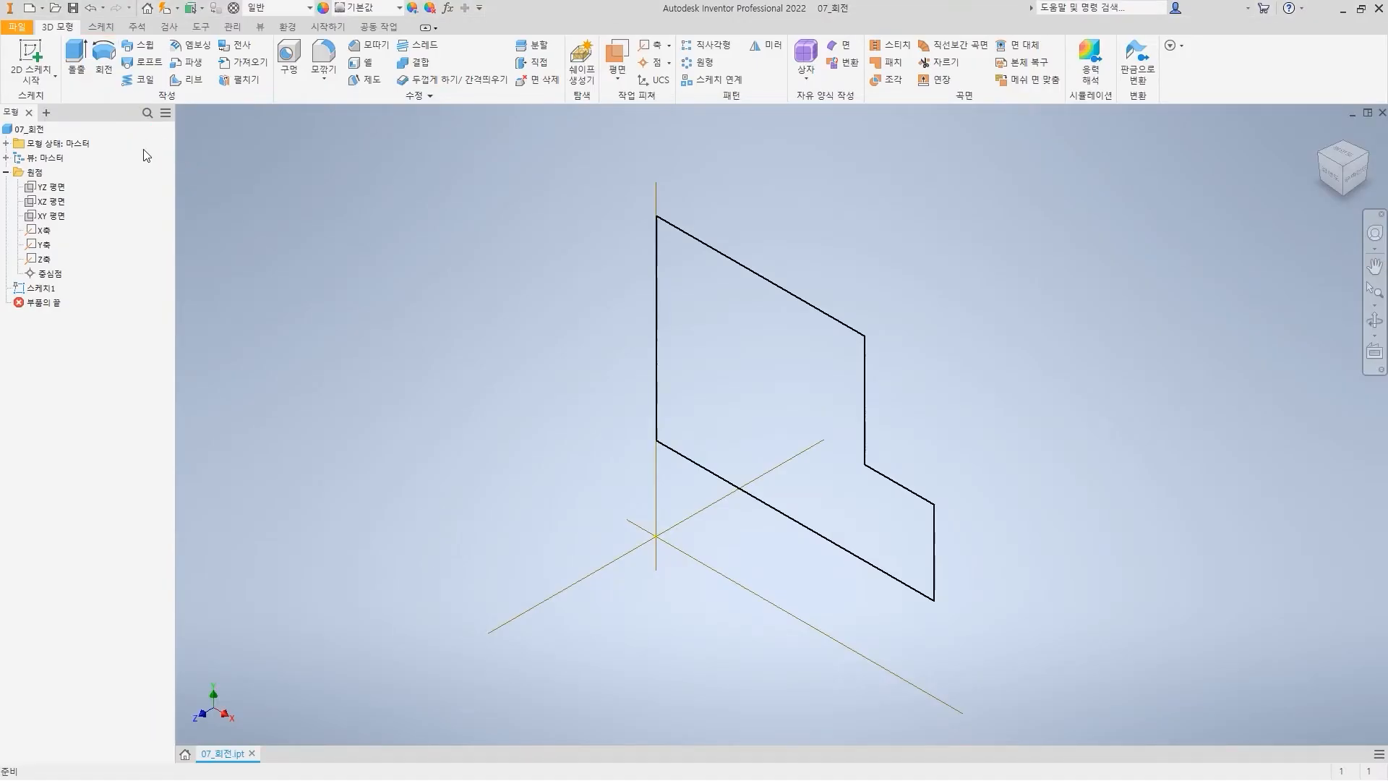
Try a full 360° Revolve of the stepped profile about the X axis and about the Y axis, clearing each axis choice
{"action": "left_click", "coordinate": [102, 62]}
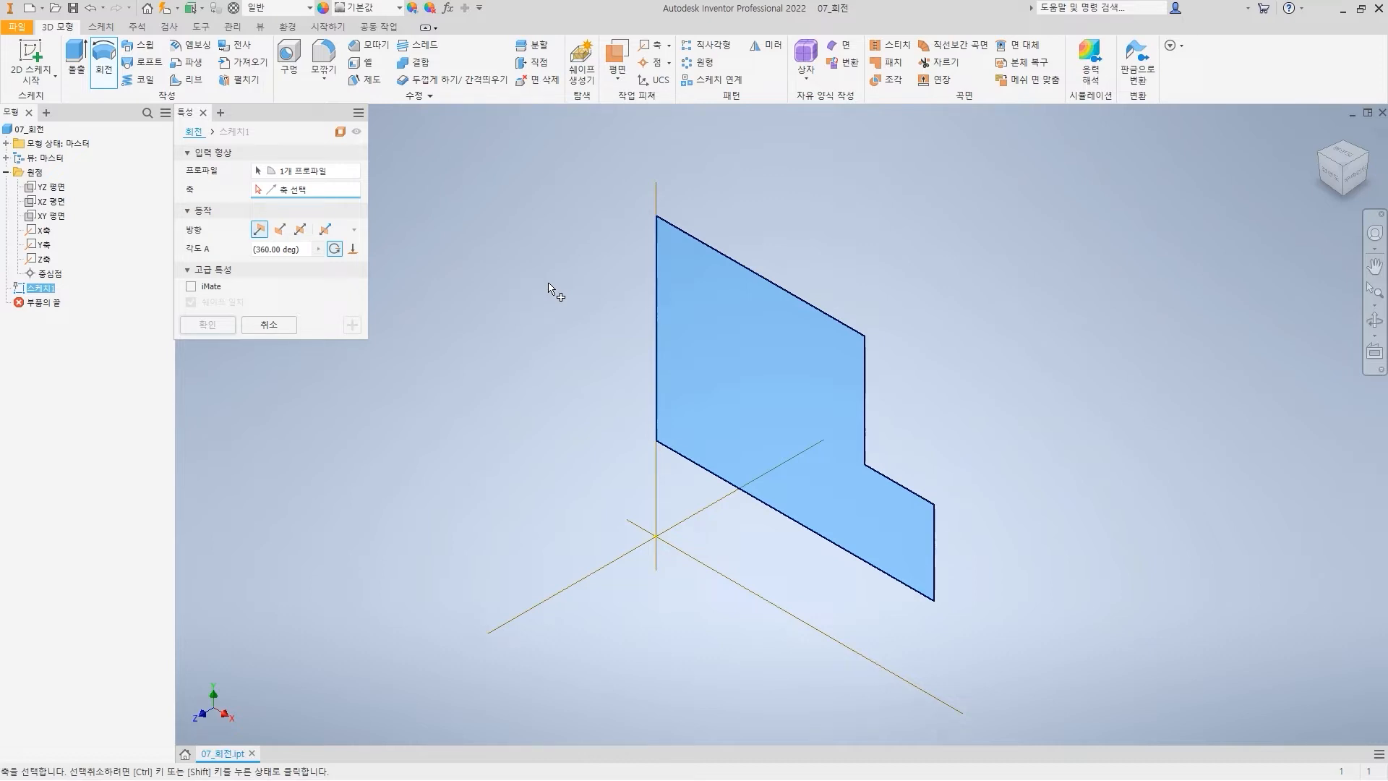
{"action": "left_click", "coordinate": [738, 590]}
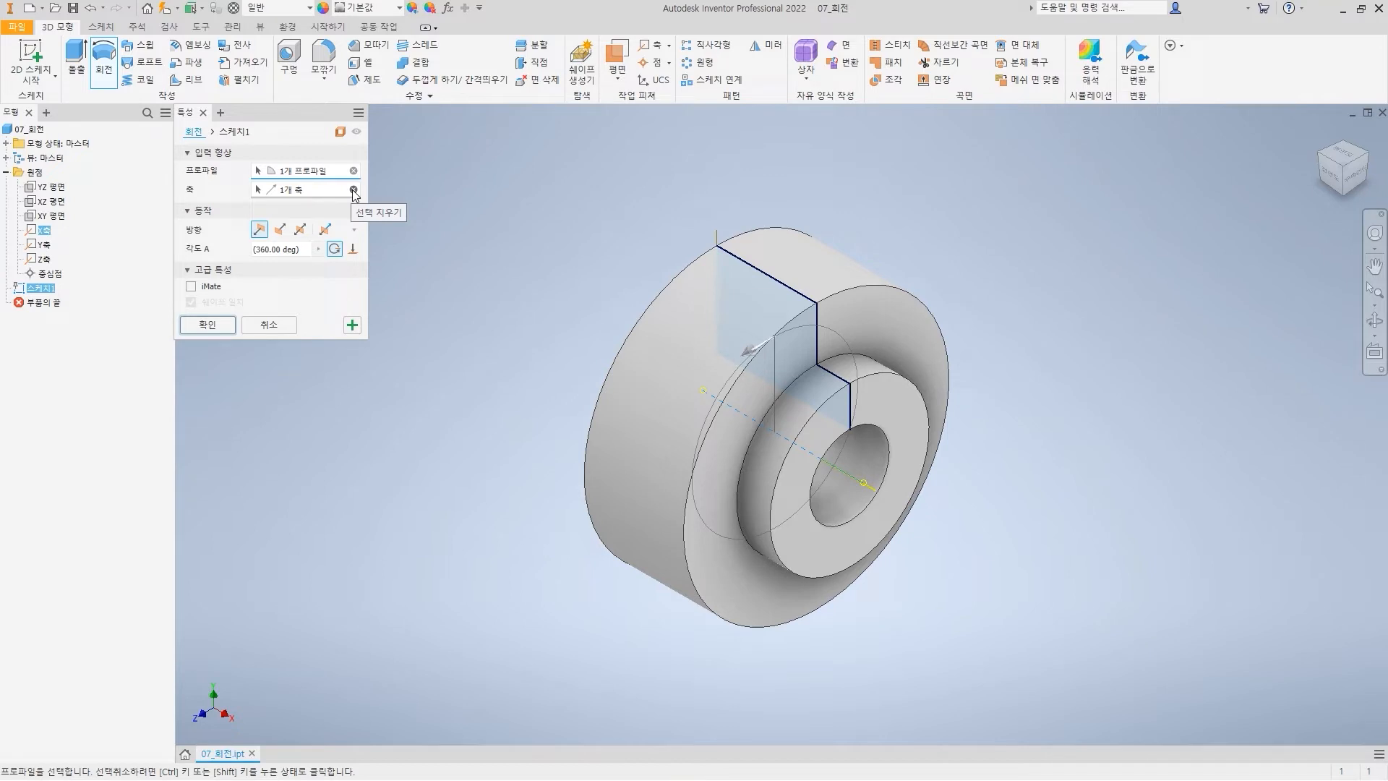
{"action": "left_click", "coordinate": [355, 190]}
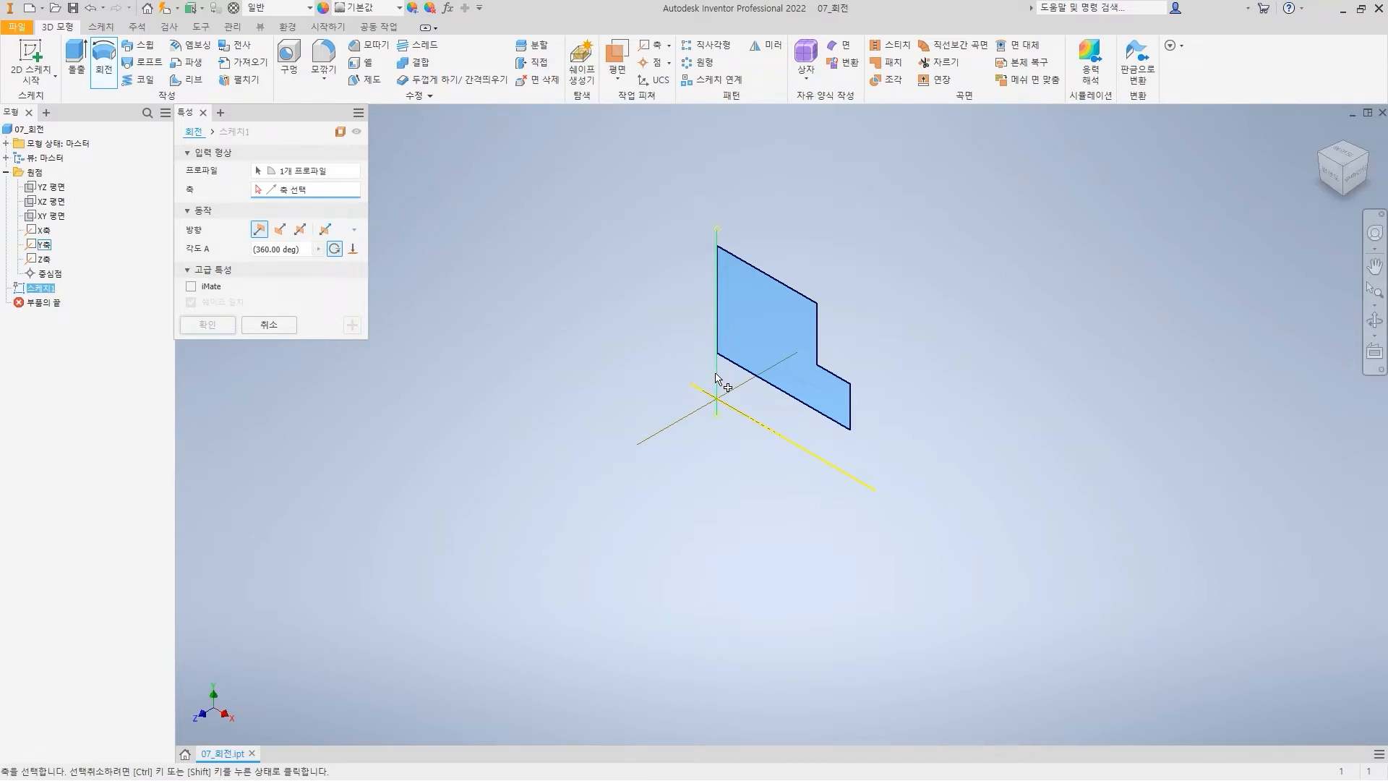
{"action": "left_click", "coordinate": [716, 378]}
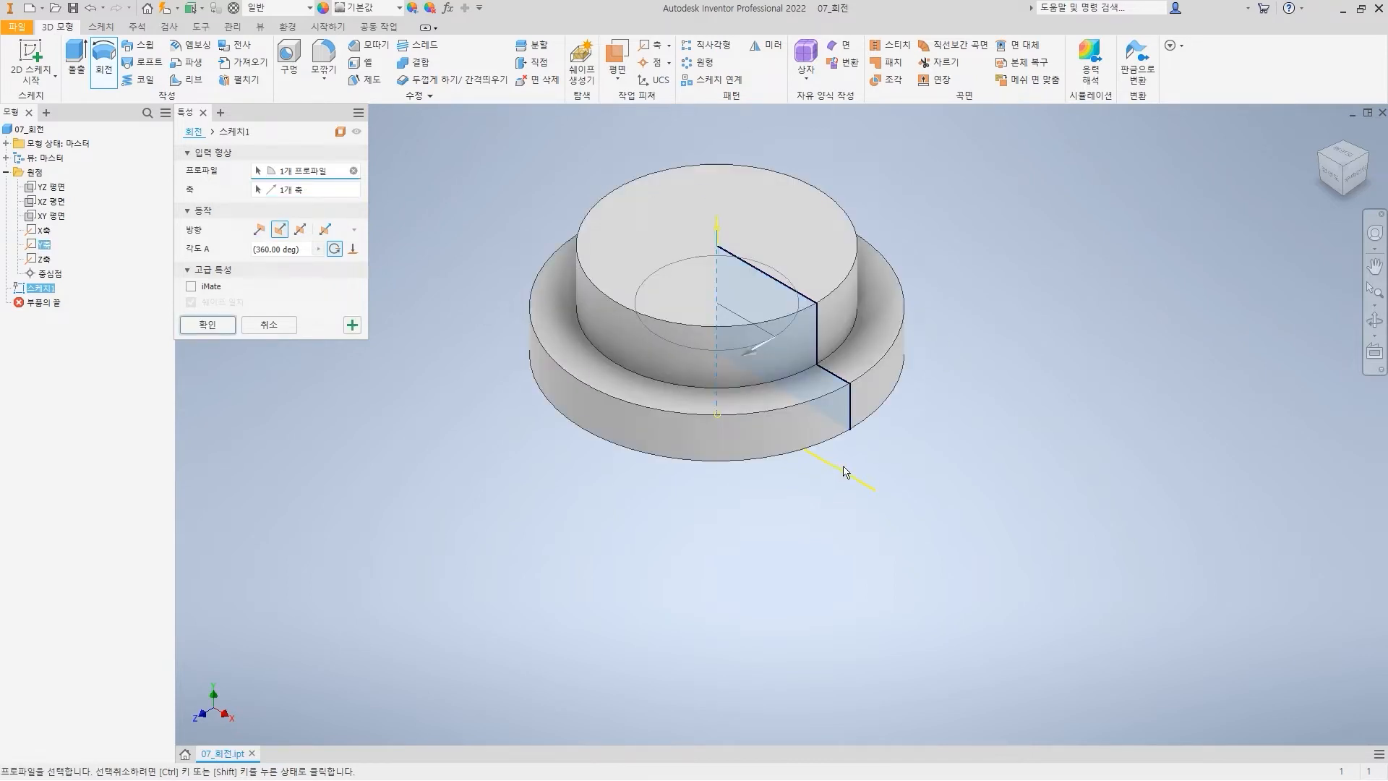
{"action": "left_click", "coordinate": [354, 190]}
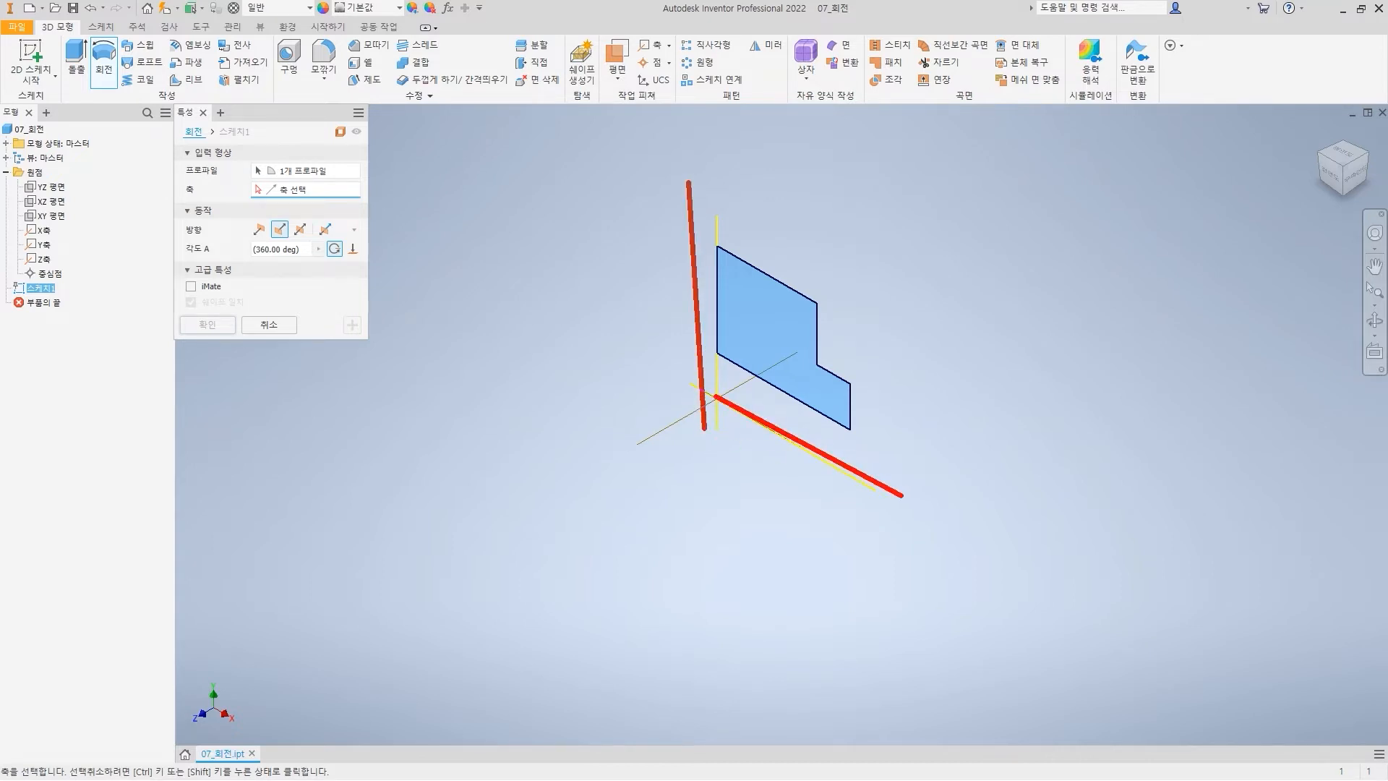
{"action": "mouse_move", "coordinate": [769, 348]}
{"action": "left_mouse_down"}
{"action": "mouse_move", "coordinate": [868, 464]}
{"action": "mouse_move", "coordinate": [765, 486]}
{"action": "left_mouse_up"}
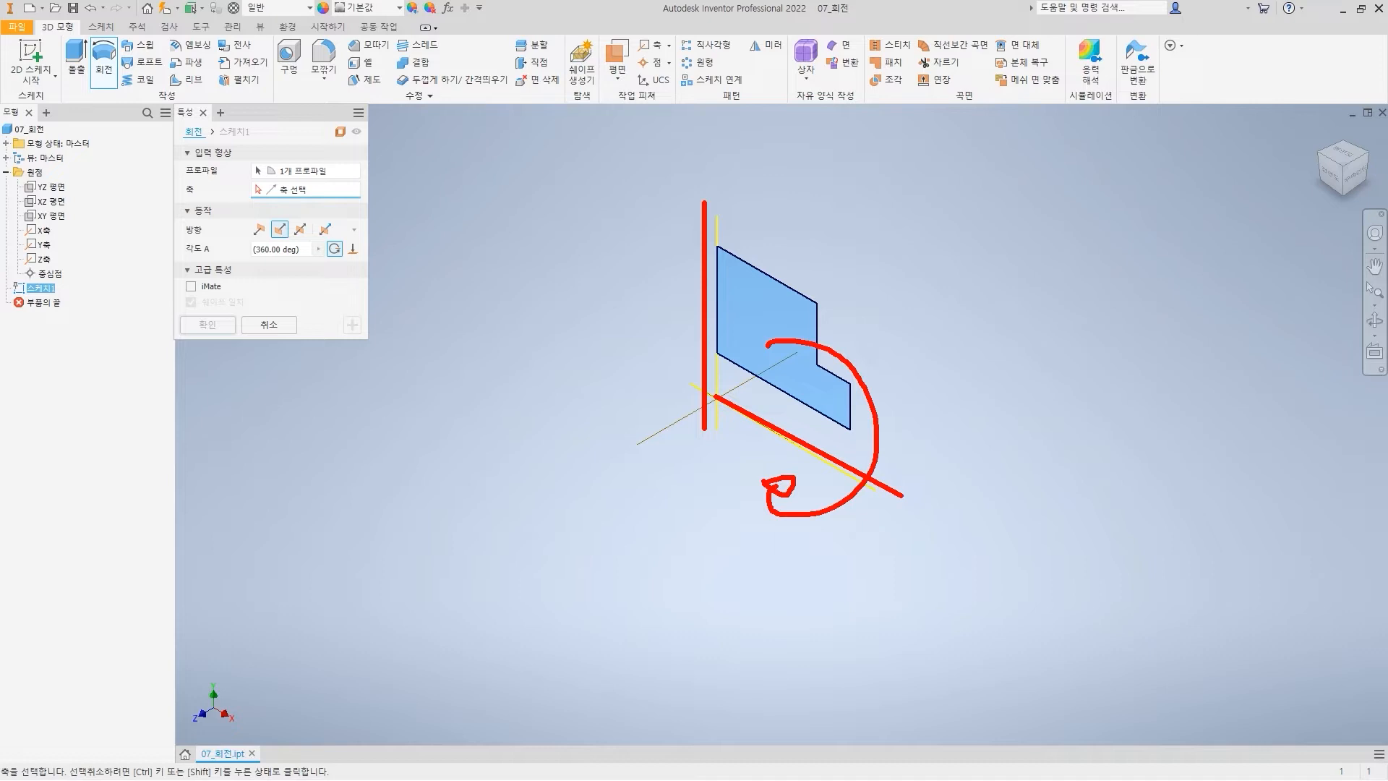
{"action": "left_click_drag", "start_coordinate": [802, 349], "coordinate": [623, 448]}
{"action": "mouse_move", "coordinate": [767, 313]}
{"action": "left_mouse_down"}
{"action": "mouse_move", "coordinate": [628, 276]}
{"action": "mouse_move", "coordinate": [676, 483]}
{"action": "mouse_move", "coordinate": [770, 407]}
{"action": "mouse_move", "coordinate": [758, 414]}
{"action": "mouse_move", "coordinate": [804, 399]}
{"action": "left_mouse_up"}
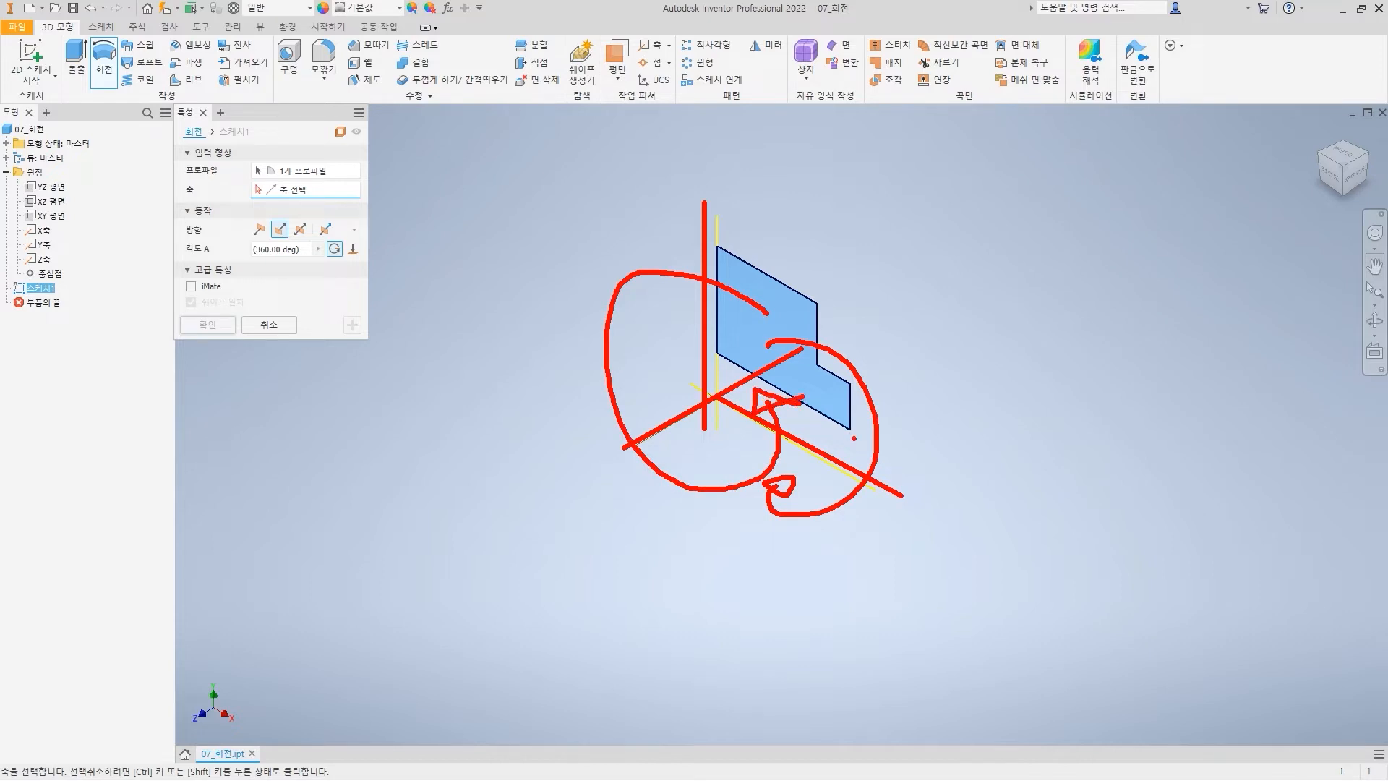
{"action": "left_click_drag", "start_coordinate": [986, 361], "coordinate": [942, 399]}
{"action": "left_click_drag", "start_coordinate": [958, 357], "coordinate": [1006, 397]}
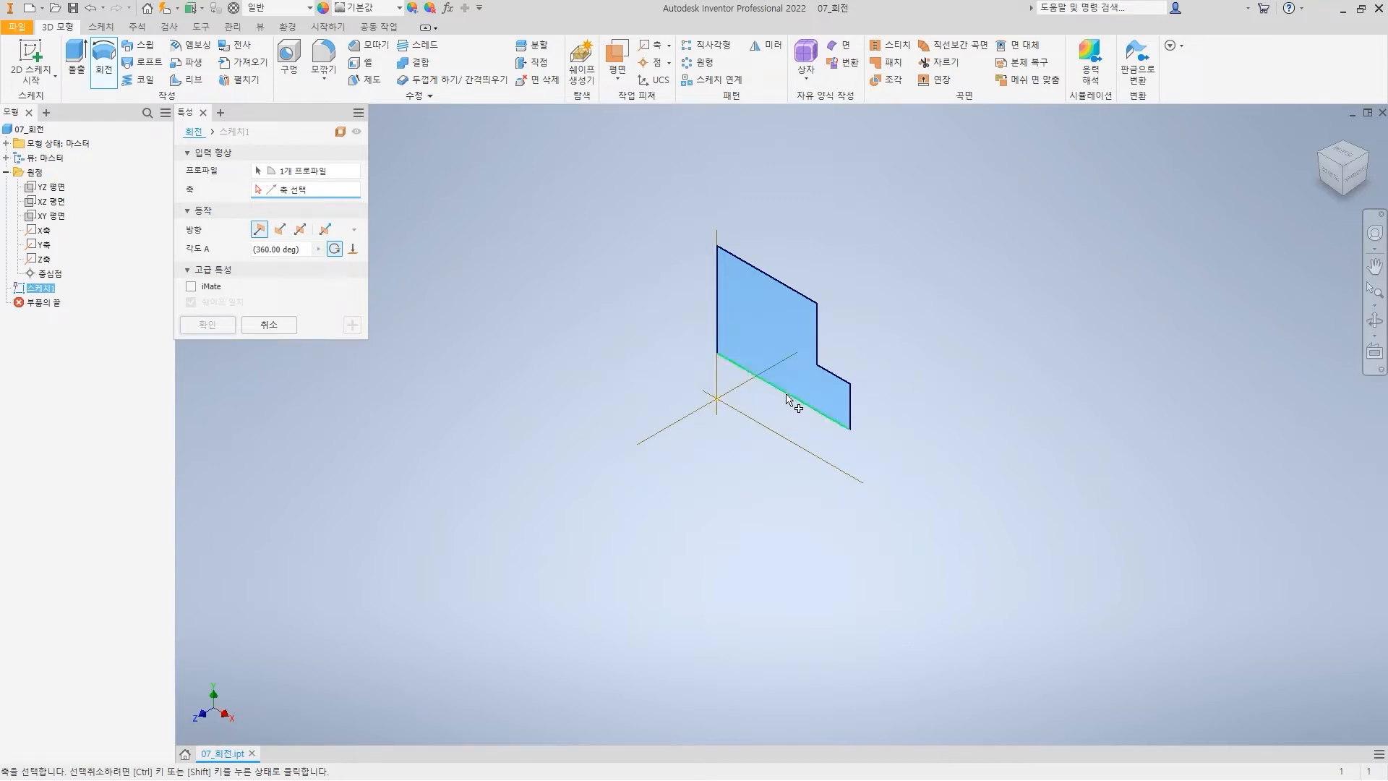
{"action": "left_click_drag", "start_coordinate": [714, 355], "coordinate": [847, 429]}
Try the profile's lower edge as the revolve axis and set the angle to 180° in the default direction
{"action": "left_click", "coordinate": [810, 408]}
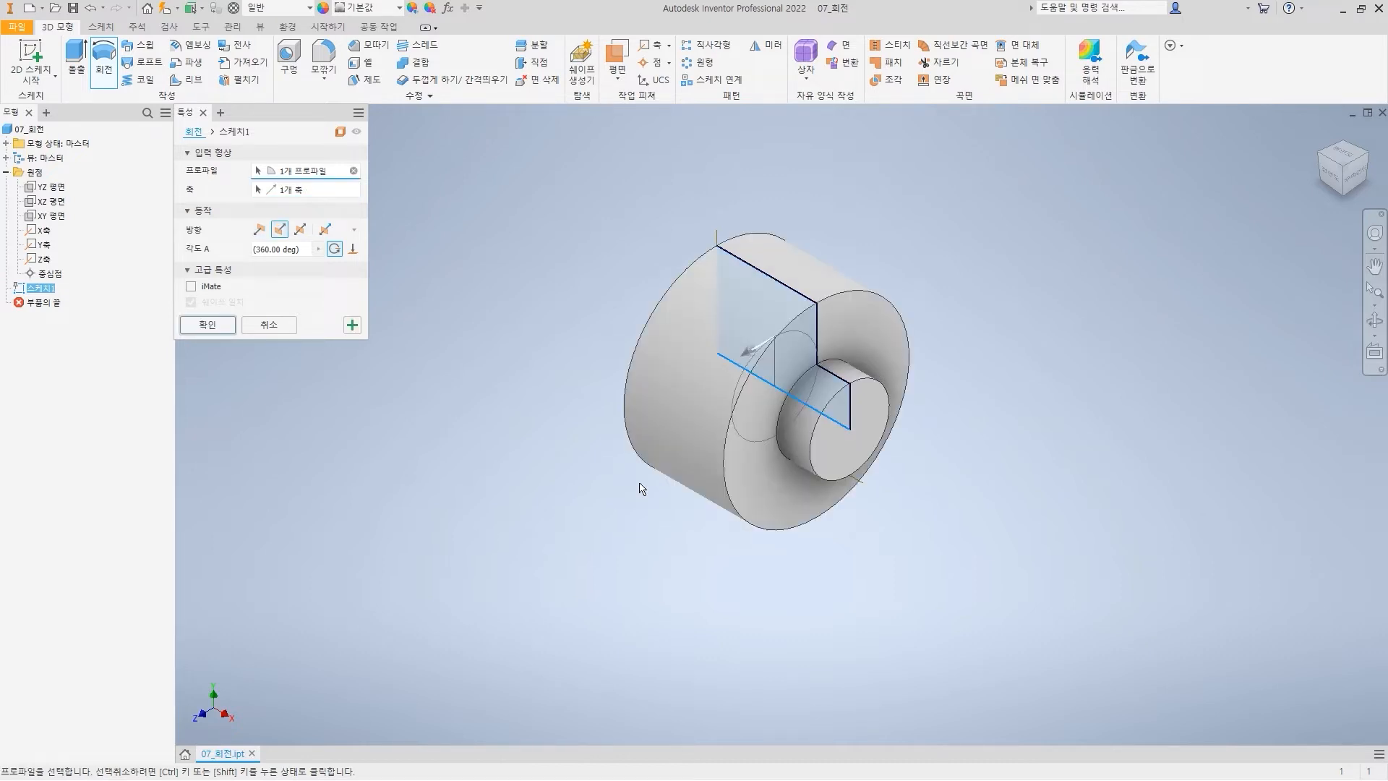
{"action": "left_click", "coordinate": [260, 230]}
{"action": "left_click", "coordinate": [280, 230]}
{"action": "left_click", "coordinate": [301, 231]}
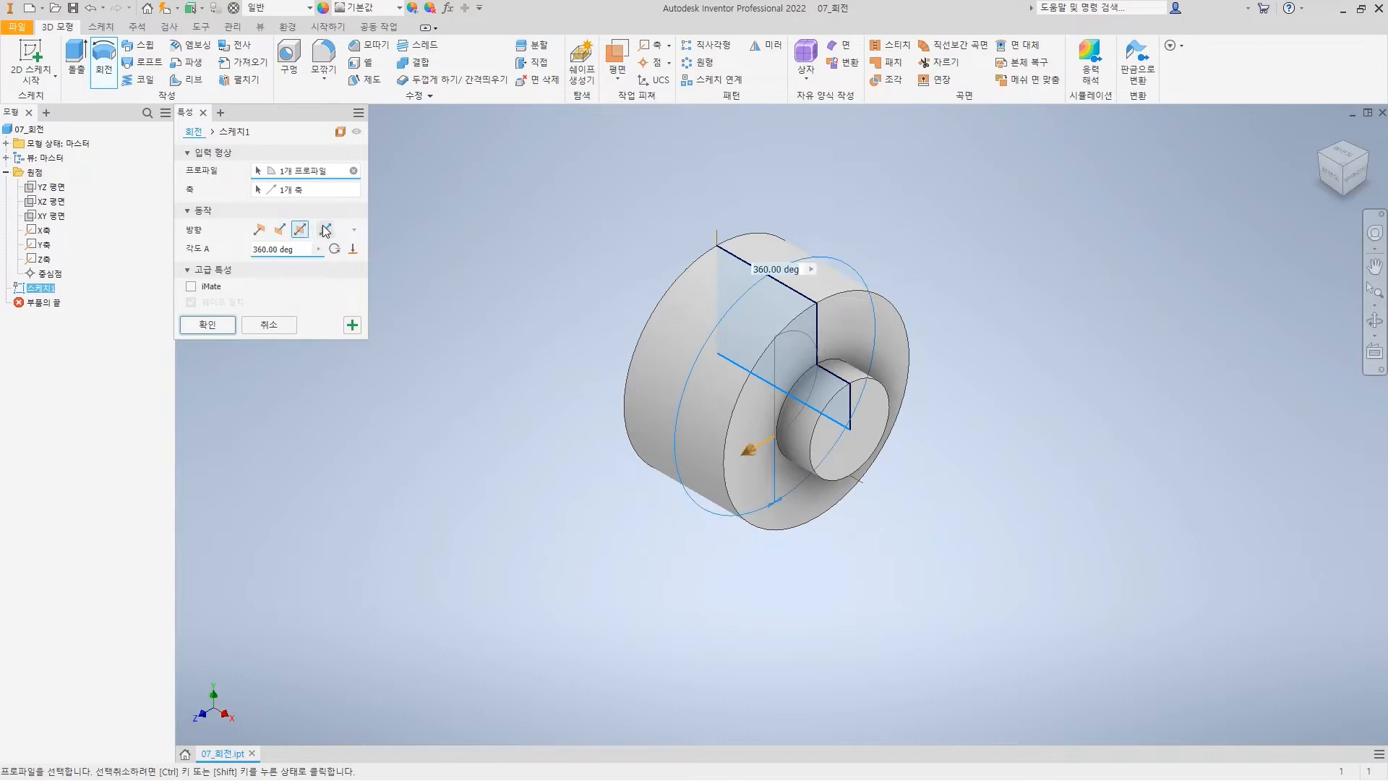
{"action": "left_click", "coordinate": [260, 230]}
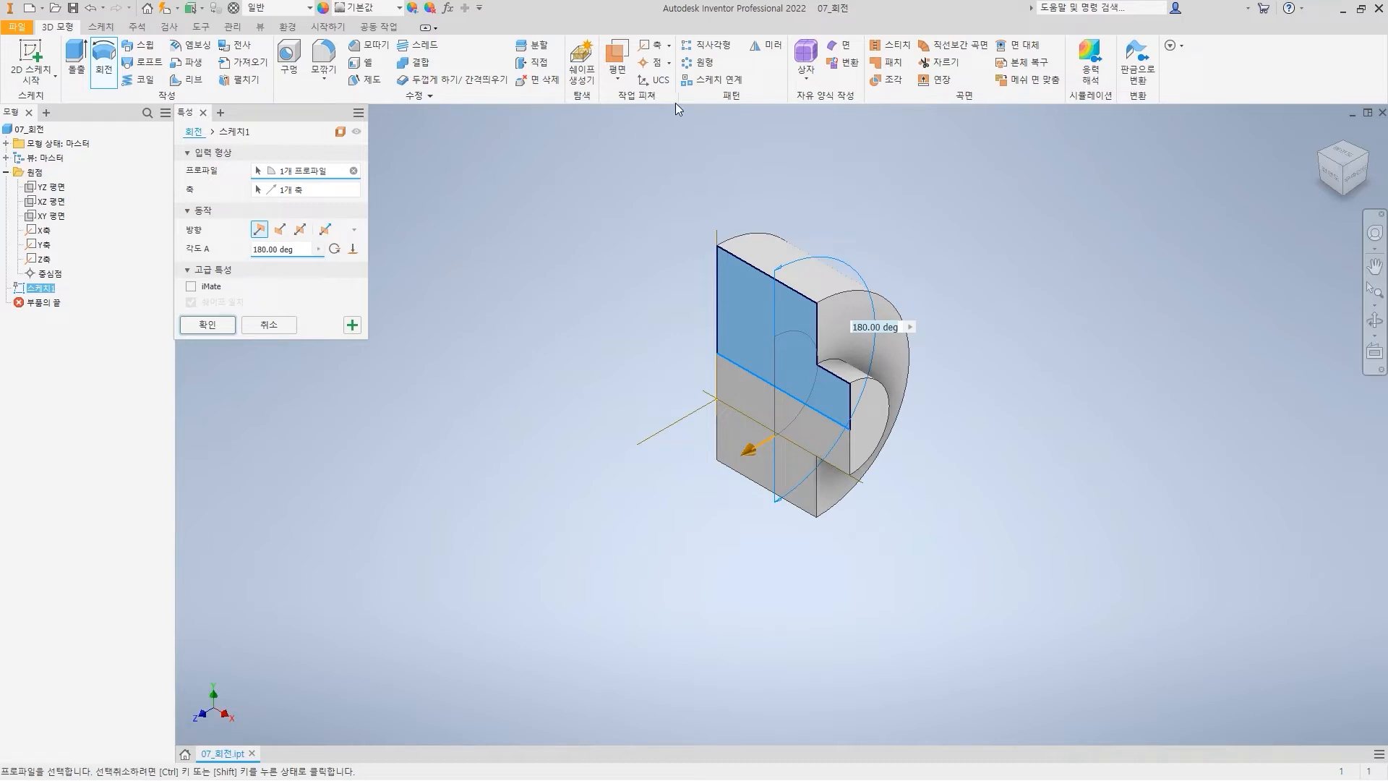
Try the flipped, symmetric and asymmetric directions for the 180° revolve and return to the default direction
{"action": "mouse_move", "coordinate": [859, 434]}
{"action": "left_mouse_down"}
{"action": "mouse_move", "coordinate": [717, 356]}
{"action": "mouse_move", "coordinate": [896, 355]}
{"action": "mouse_move", "coordinate": [809, 506]}
{"action": "mouse_move", "coordinate": [785, 494]}
{"action": "left_mouse_up"}
{"action": "mouse_move", "coordinate": [779, 481]}
{"action": "left_mouse_down"}
{"action": "mouse_move", "coordinate": [802, 475]}
{"action": "mouse_move", "coordinate": [796, 514]}
{"action": "mouse_move", "coordinate": [782, 468]}
{"action": "left_mouse_up"}
{"action": "key", "text": "Escape"}
{"action": "left_click", "coordinate": [279, 232]}
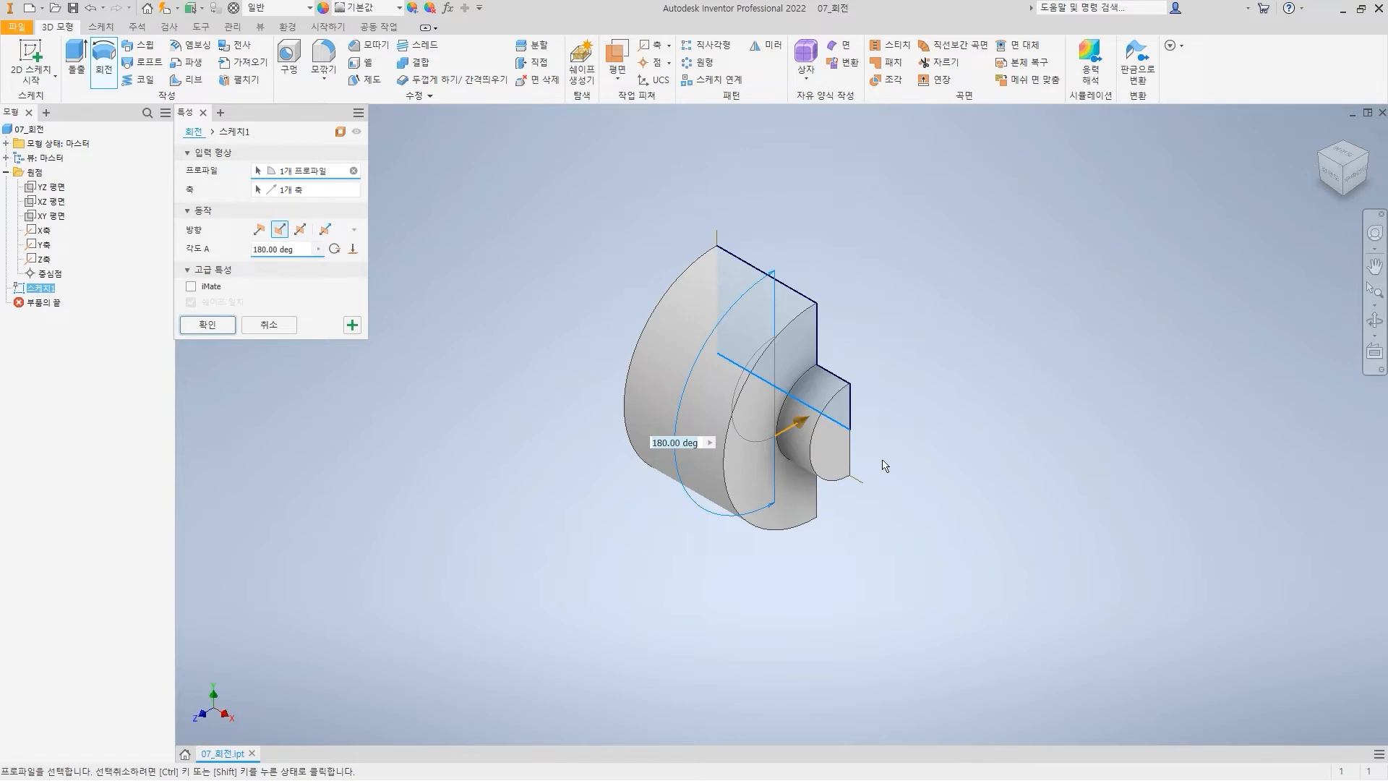
{"action": "left_click", "coordinate": [297, 231]}
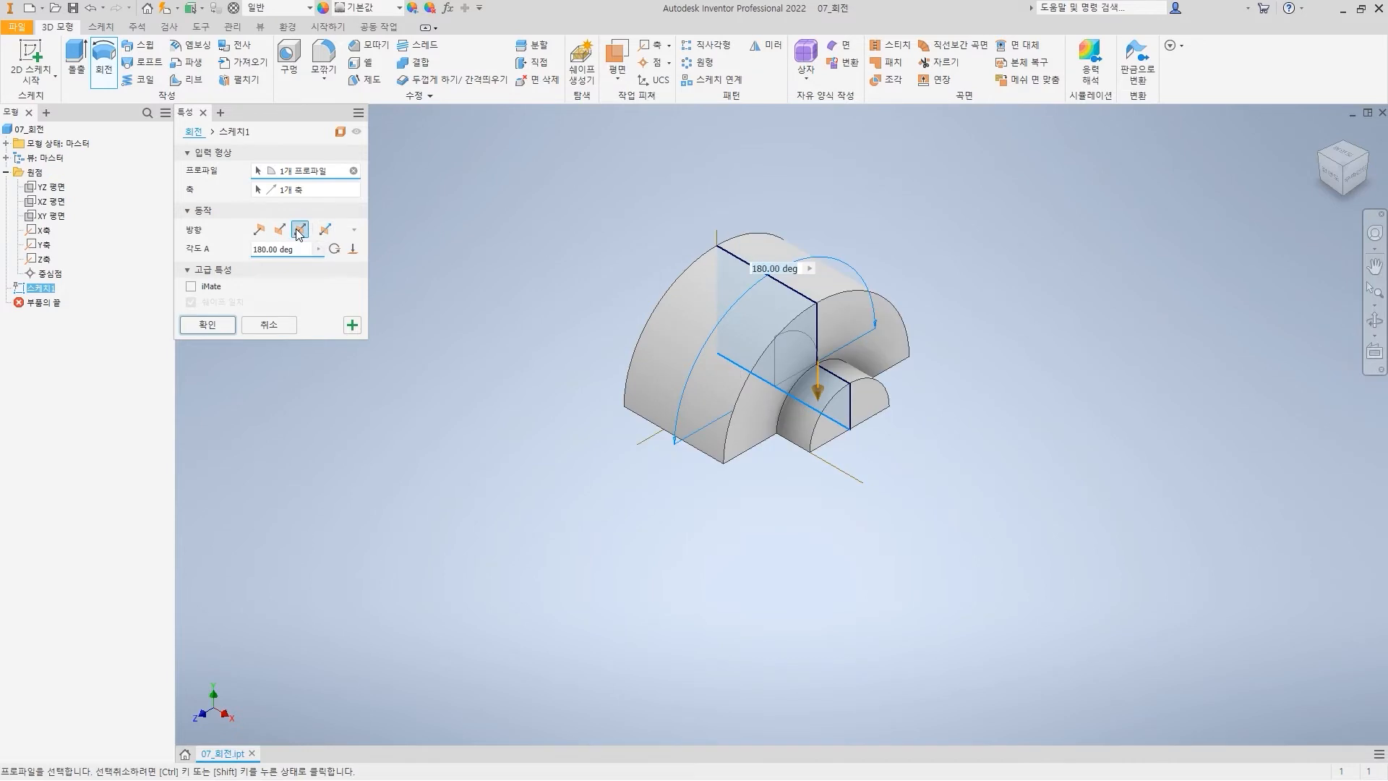
{"action": "left_click_drag", "start_coordinate": [815, 297], "coordinate": [829, 419]}
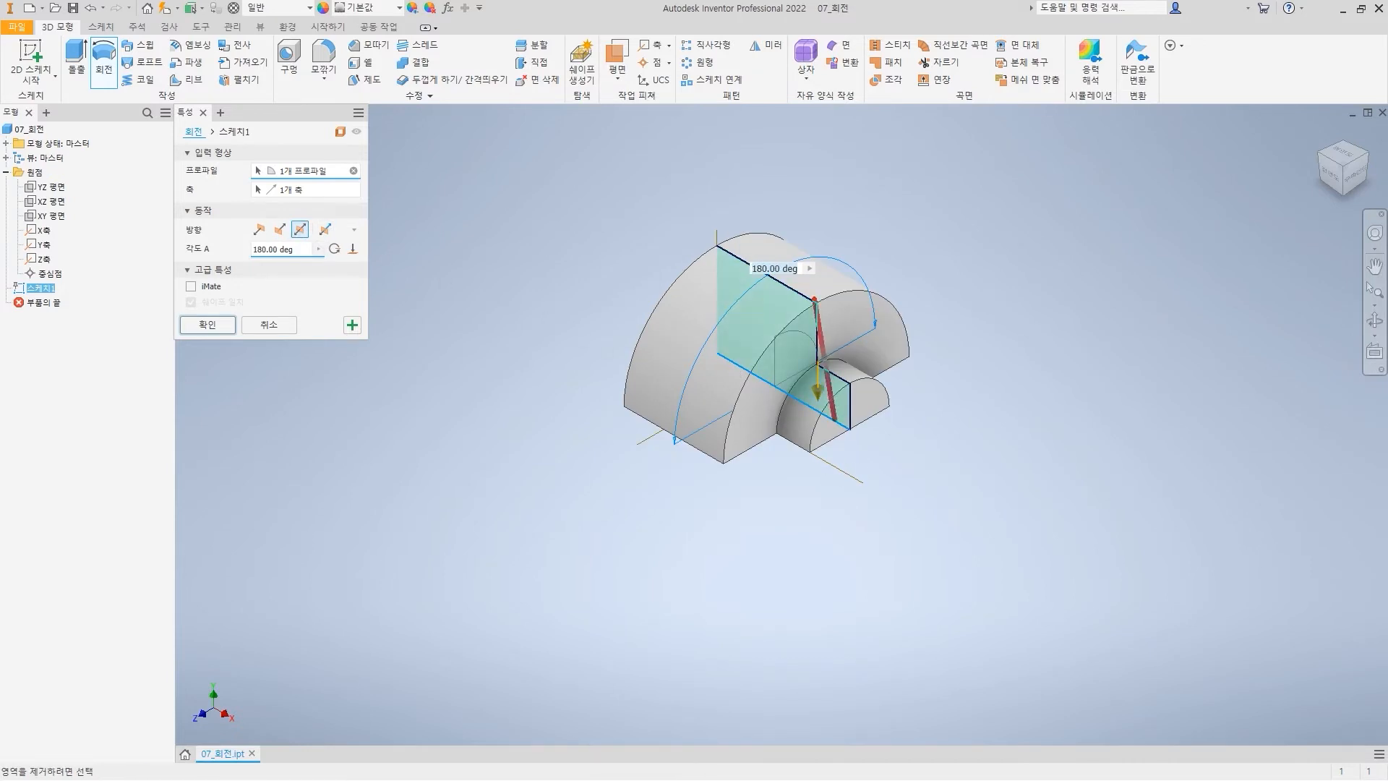
{"action": "mouse_move", "coordinate": [839, 327]}
{"action": "left_mouse_down"}
{"action": "mouse_move", "coordinate": [924, 377]}
{"action": "mouse_move", "coordinate": [907, 377]}
{"action": "left_mouse_up"}
{"action": "mouse_move", "coordinate": [768, 366]}
{"action": "left_mouse_down"}
{"action": "mouse_move", "coordinate": [713, 411]}
{"action": "mouse_move", "coordinate": [732, 393]}
{"action": "left_mouse_up"}
{"action": "key", "text": "Escape"}
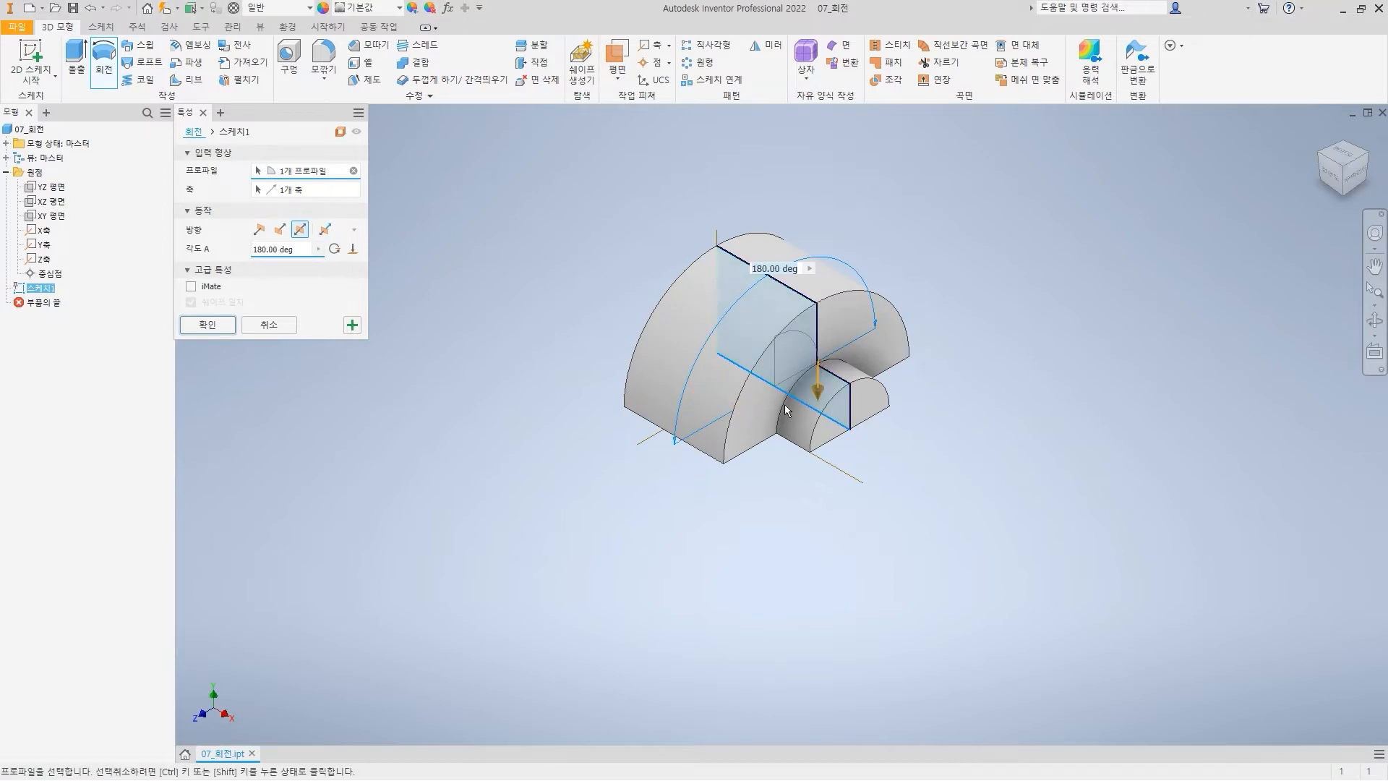
{"action": "left_click", "coordinate": [325, 230]}
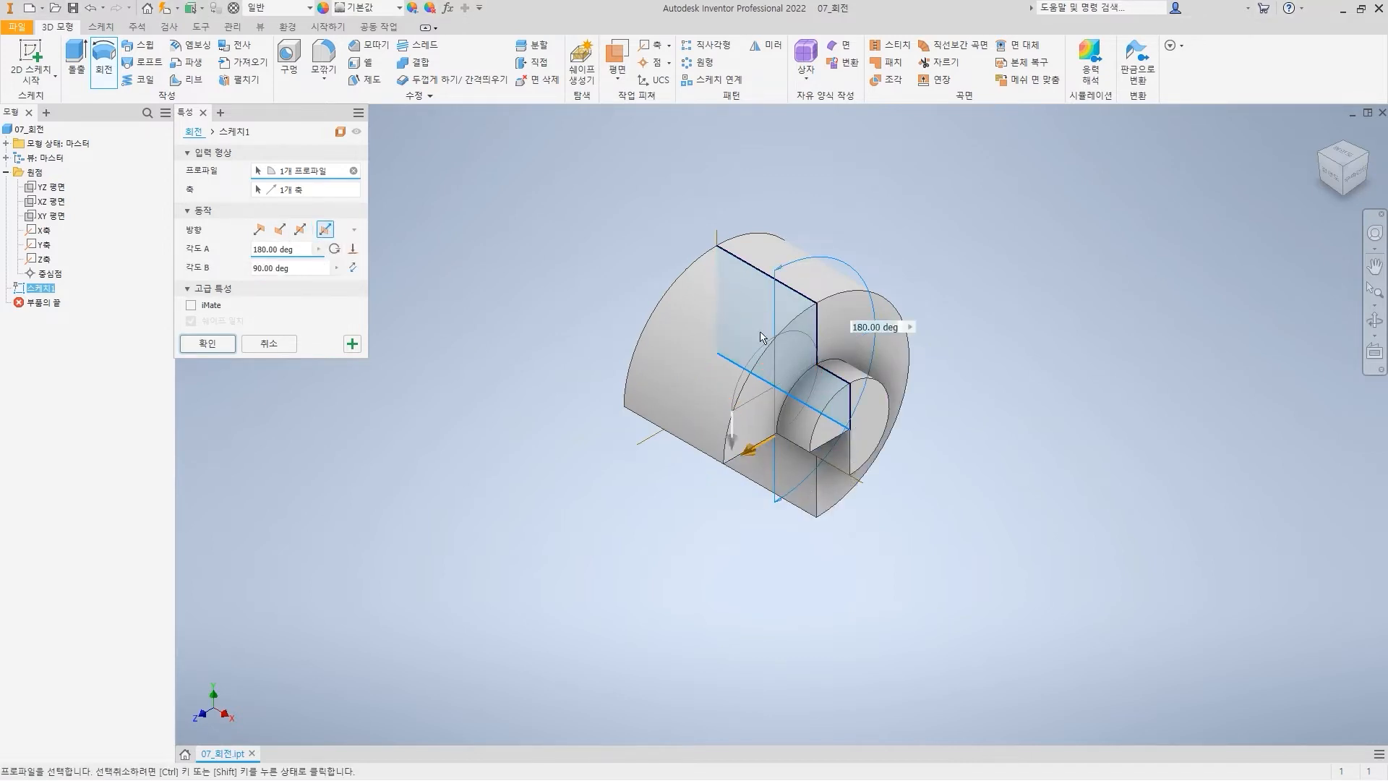
{"action": "left_click", "coordinate": [259, 229]}
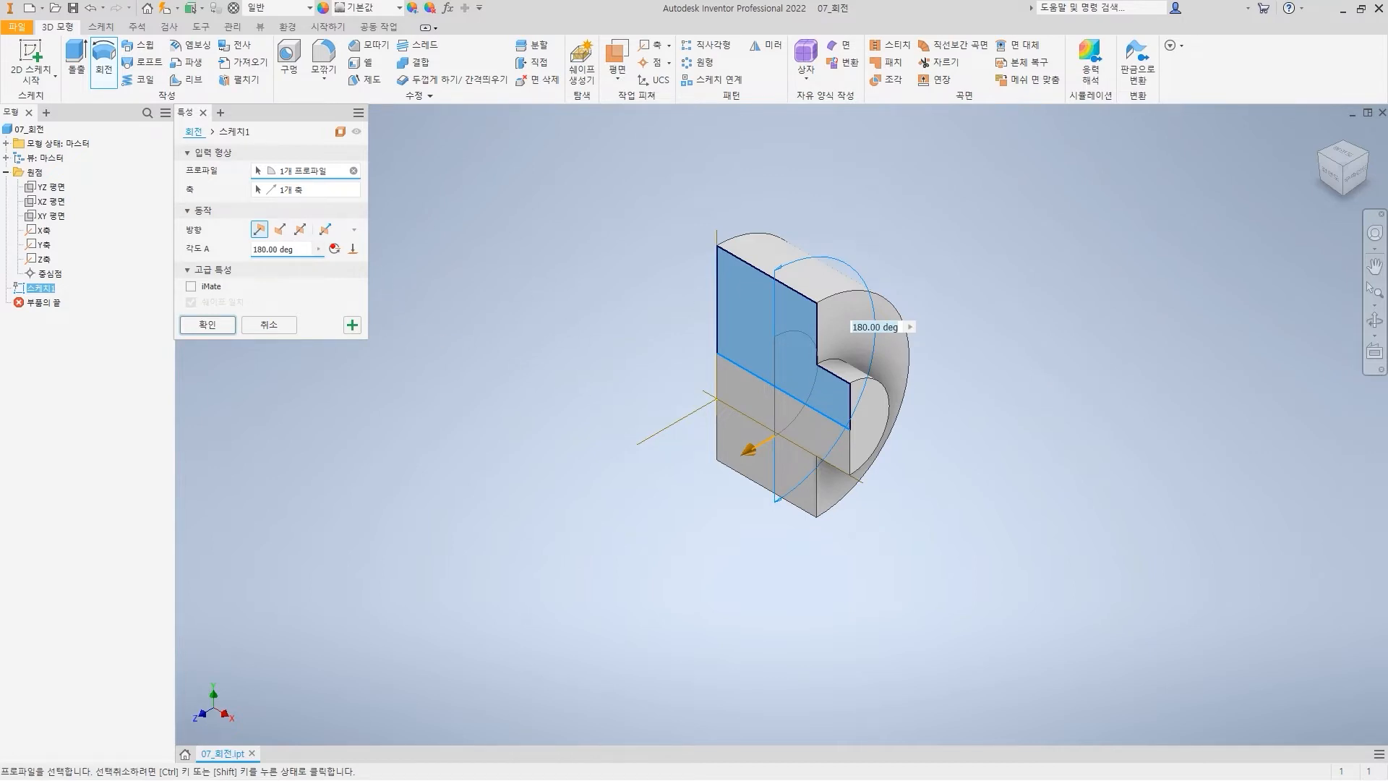
Try the full 360° extent for the revolve about the lower edge and cancel the Revolve command
{"action": "left_click_drag", "start_coordinate": [316, 233], "coordinate": [348, 263], "text": "ctrl+shift"}
{"action": "left_click", "coordinate": [335, 250]}
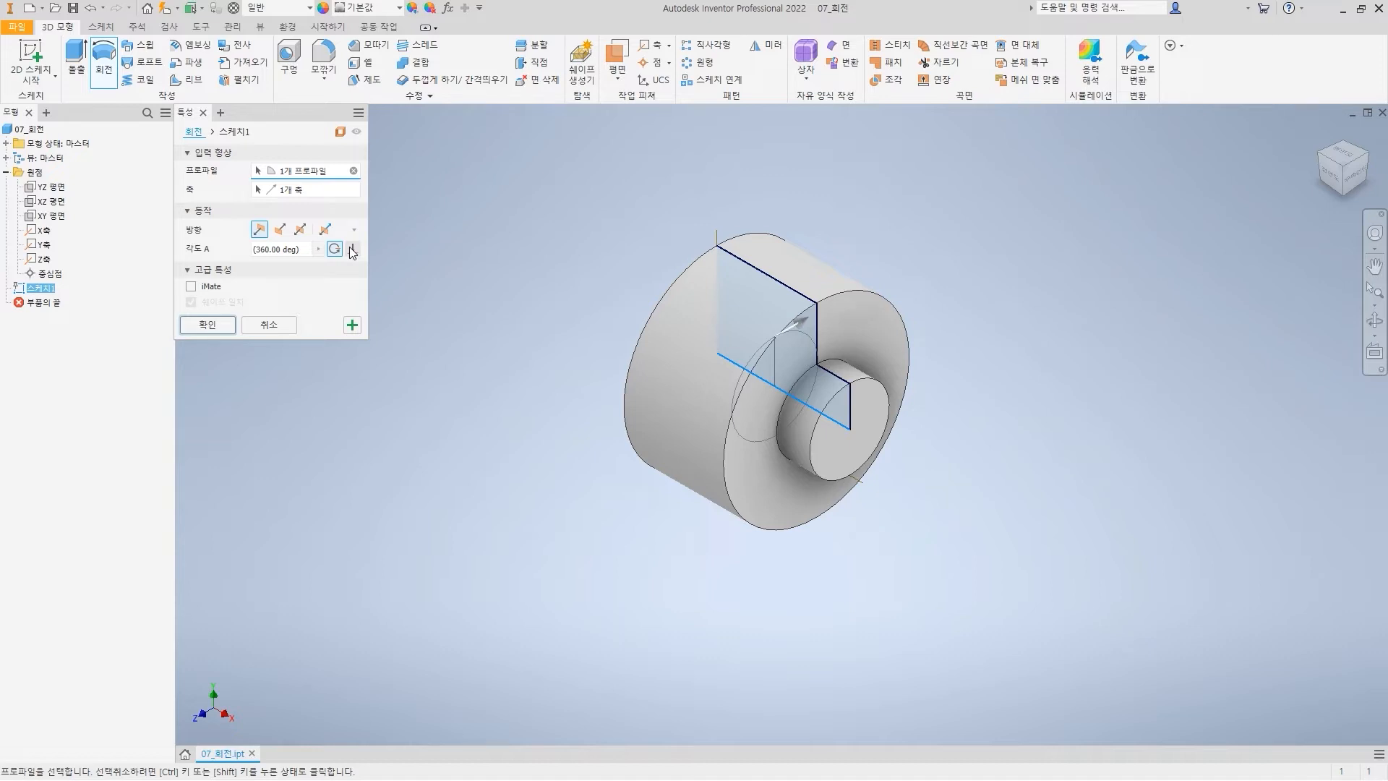
{"action": "mouse_move", "coordinate": [198, 311]}
{"action": "left_mouse_down"}
{"action": "mouse_move", "coordinate": [204, 326]}
{"action": "mouse_move", "coordinate": [228, 298]}
{"action": "left_mouse_up"}
{"action": "mouse_move", "coordinate": [587, 385]}
{"action": "left_mouse_down"}
{"action": "mouse_move", "coordinate": [655, 373]}
{"action": "mouse_move", "coordinate": [636, 396]}
{"action": "left_mouse_up"}
{"action": "key", "text": "Escape"}
{"action": "left_click", "coordinate": [276, 328]}
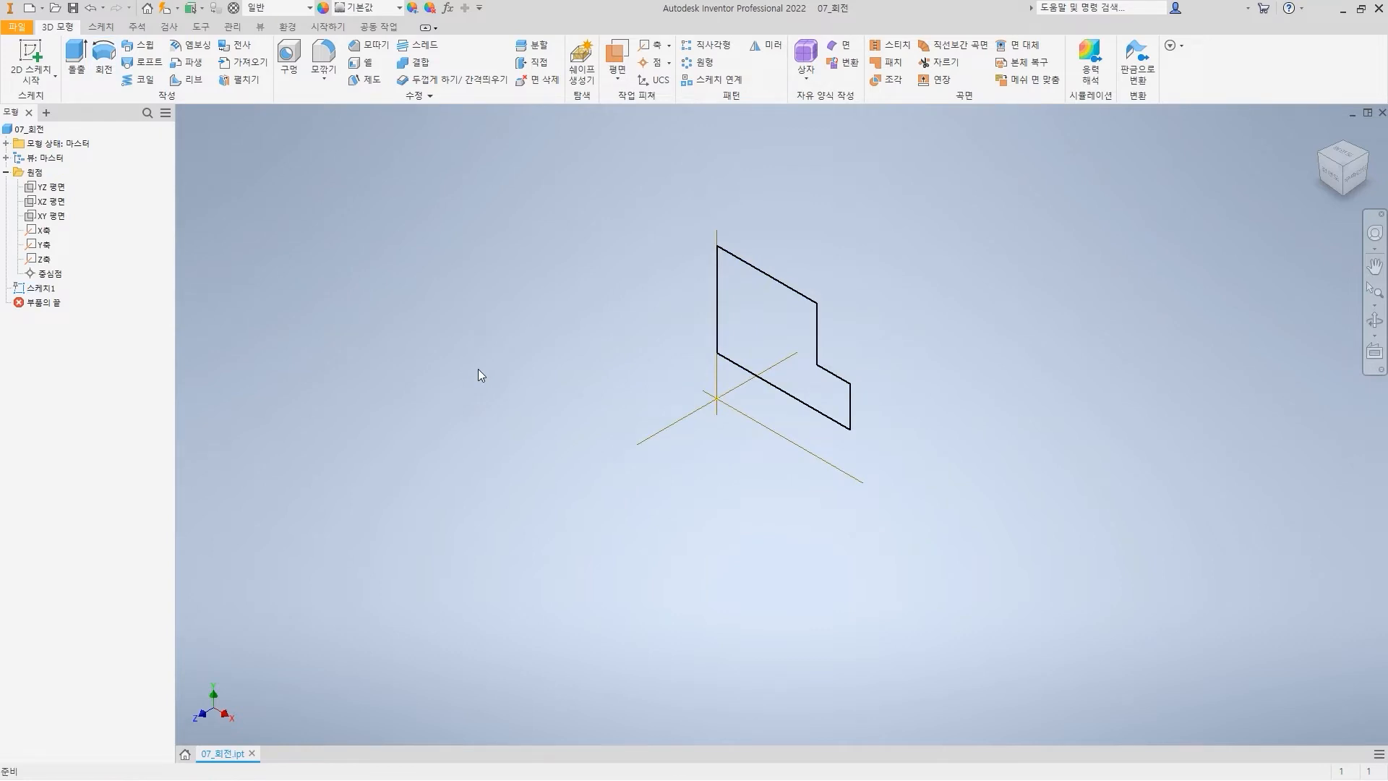
Hide the X, Y and Z origin axes
{"action": "left_click_drag", "start_coordinate": [9, 217], "coordinate": [61, 272]}
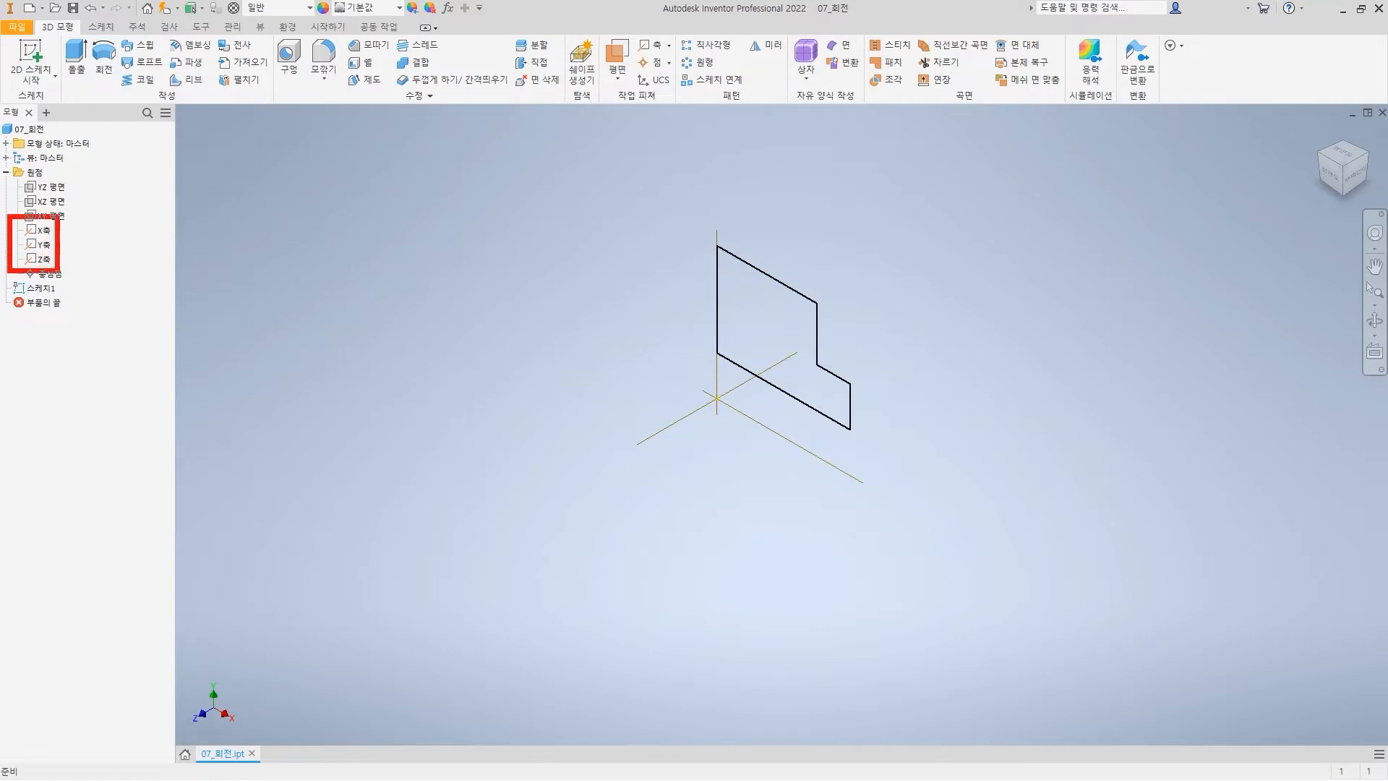
{"action": "left_click", "coordinate": [44, 230]}
{"action": "left_click", "coordinate": [45, 260], "text": "shift"}
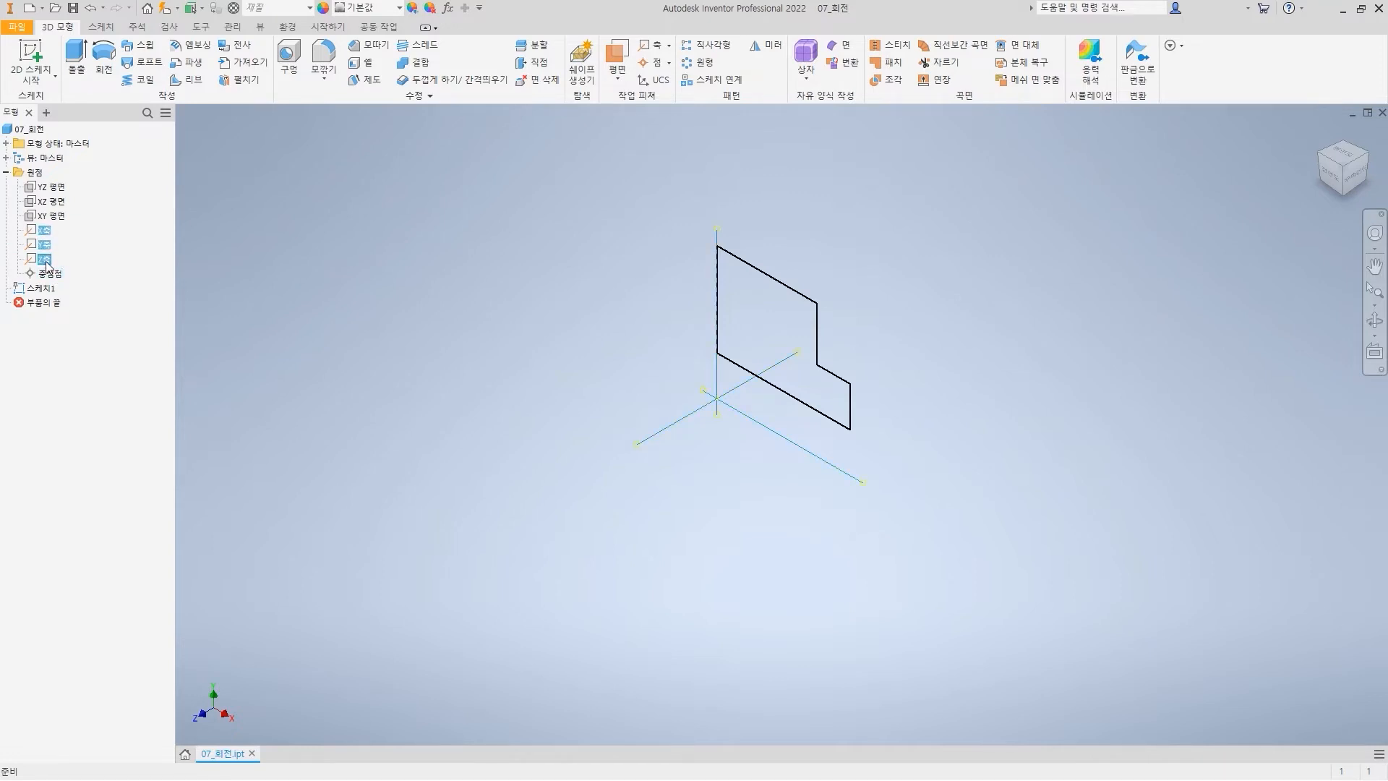
{"action": "right_click", "coordinate": [45, 263]}
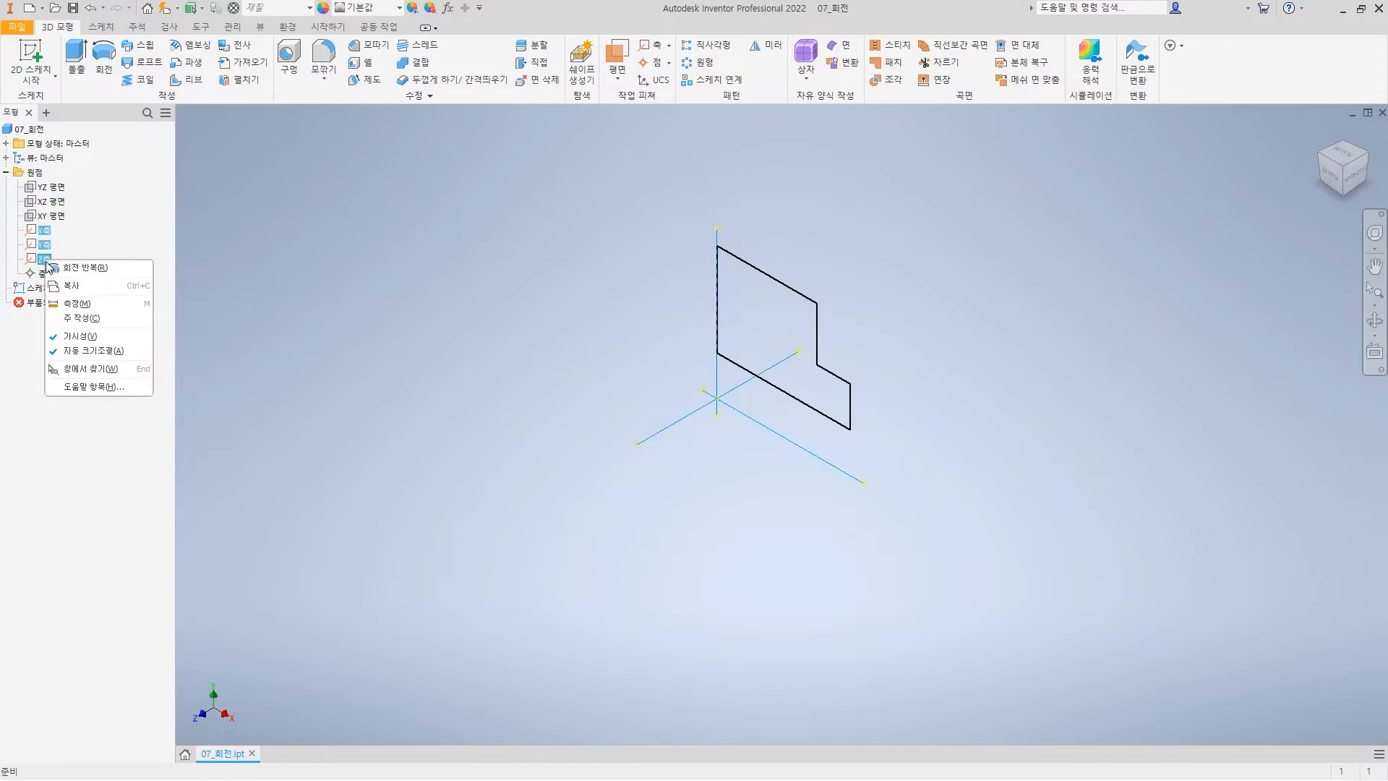
{"action": "left_click", "coordinate": [85, 338]}
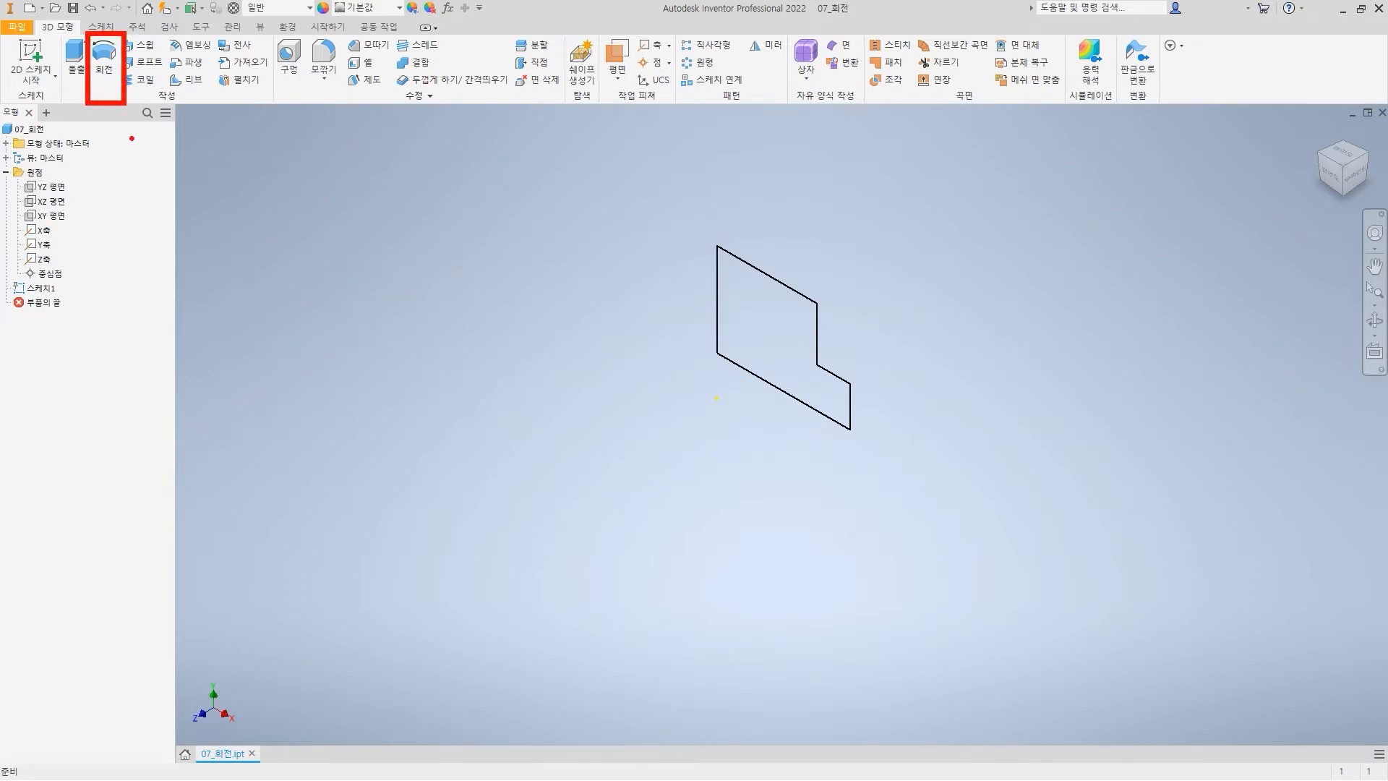
Try a full 360° Revolve of the stepped profile about the hidden X axis, picking the axis from the Origin folder
{"action": "left_click", "coordinate": [104, 59]}
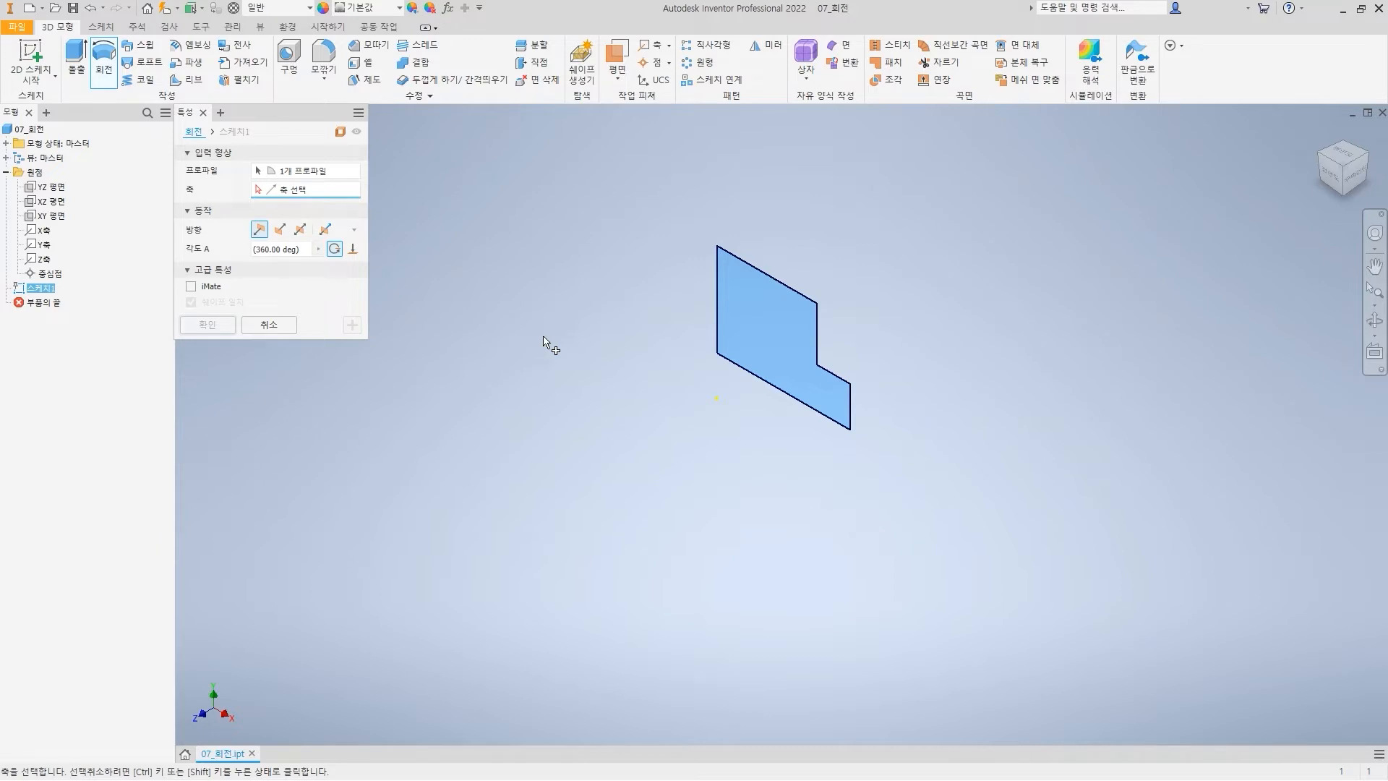
{"action": "left_click_drag", "start_coordinate": [791, 384], "coordinate": [815, 389]}
{"action": "mouse_move", "coordinate": [714, 404]}
{"action": "left_mouse_down"}
{"action": "mouse_move", "coordinate": [873, 492]}
{"action": "mouse_move", "coordinate": [724, 261]}
{"action": "left_mouse_up"}
{"action": "left_click_drag", "start_coordinate": [766, 331], "coordinate": [796, 318]}
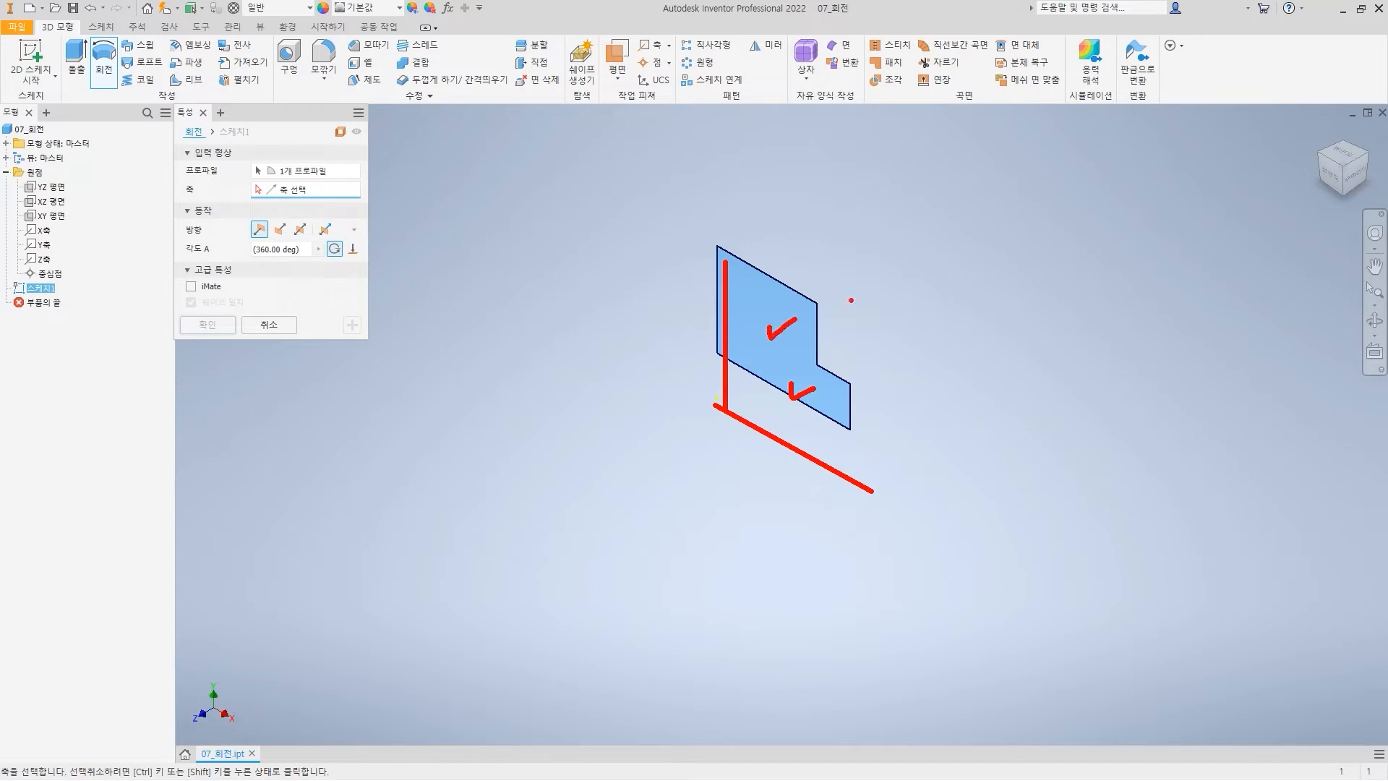
{"action": "key", "text": "Escape"}
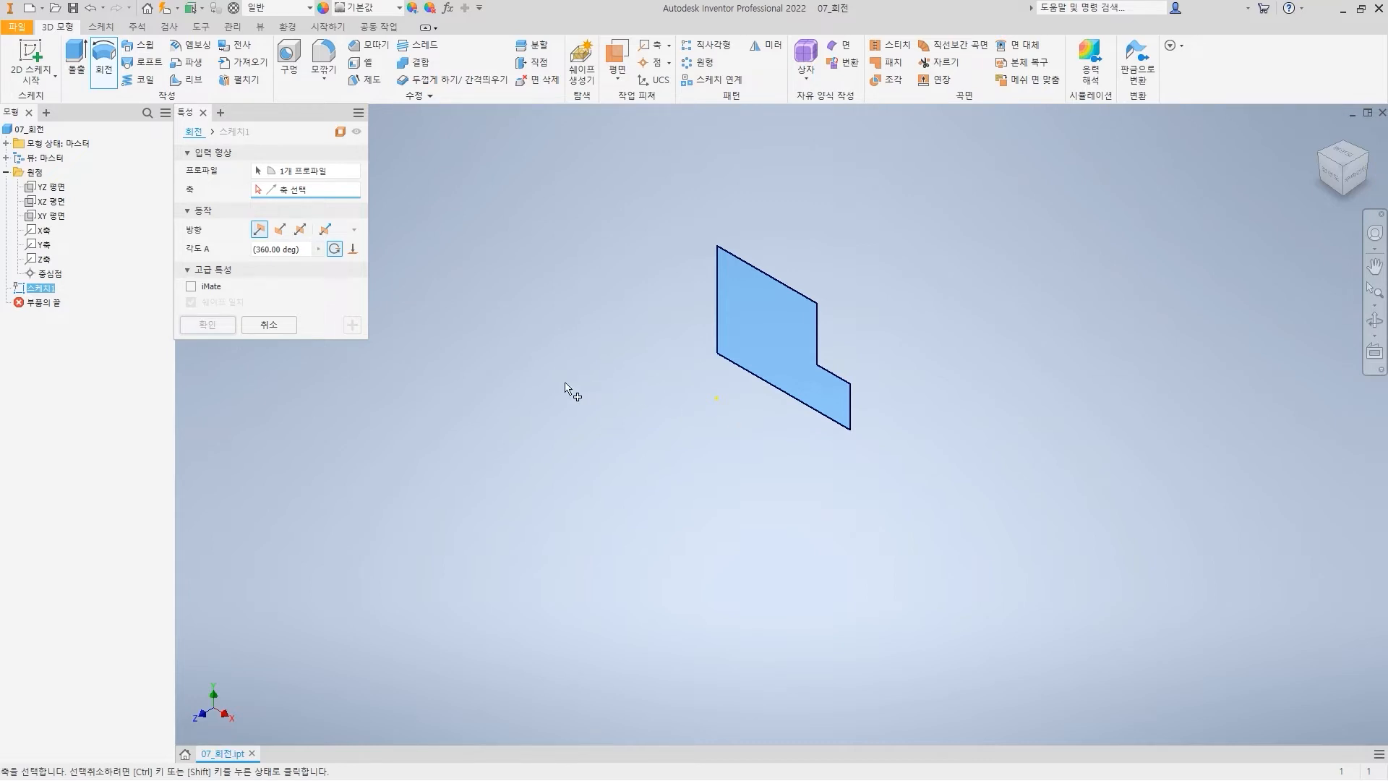
{"action": "left_click_drag", "start_coordinate": [6, 235], "coordinate": [65, 237]}
{"action": "key", "text": "Escape"}
{"action": "left_click", "coordinate": [42, 232]}
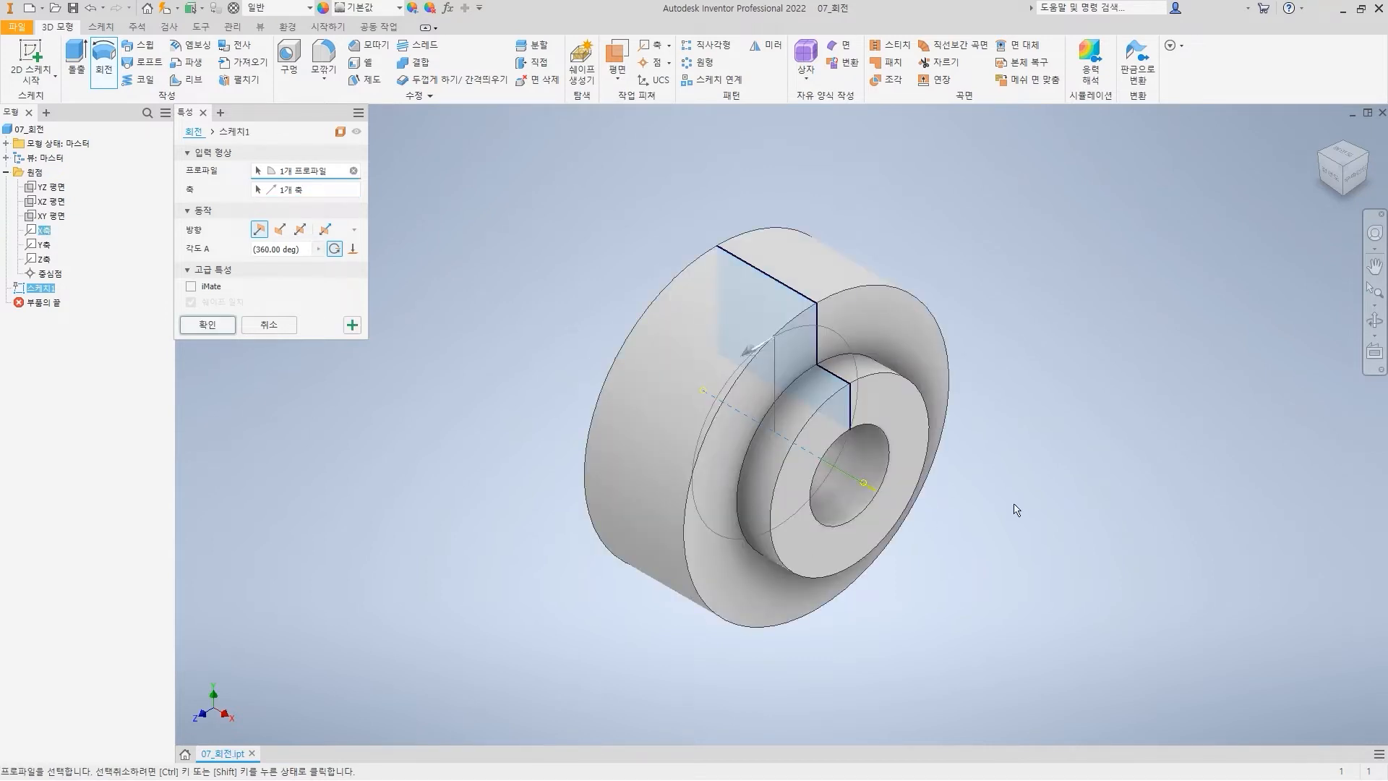
Try the hidden Y axis as the revolve axis in place of the X axis and cancel the Revolve command
{"action": "left_click", "coordinate": [354, 190]}
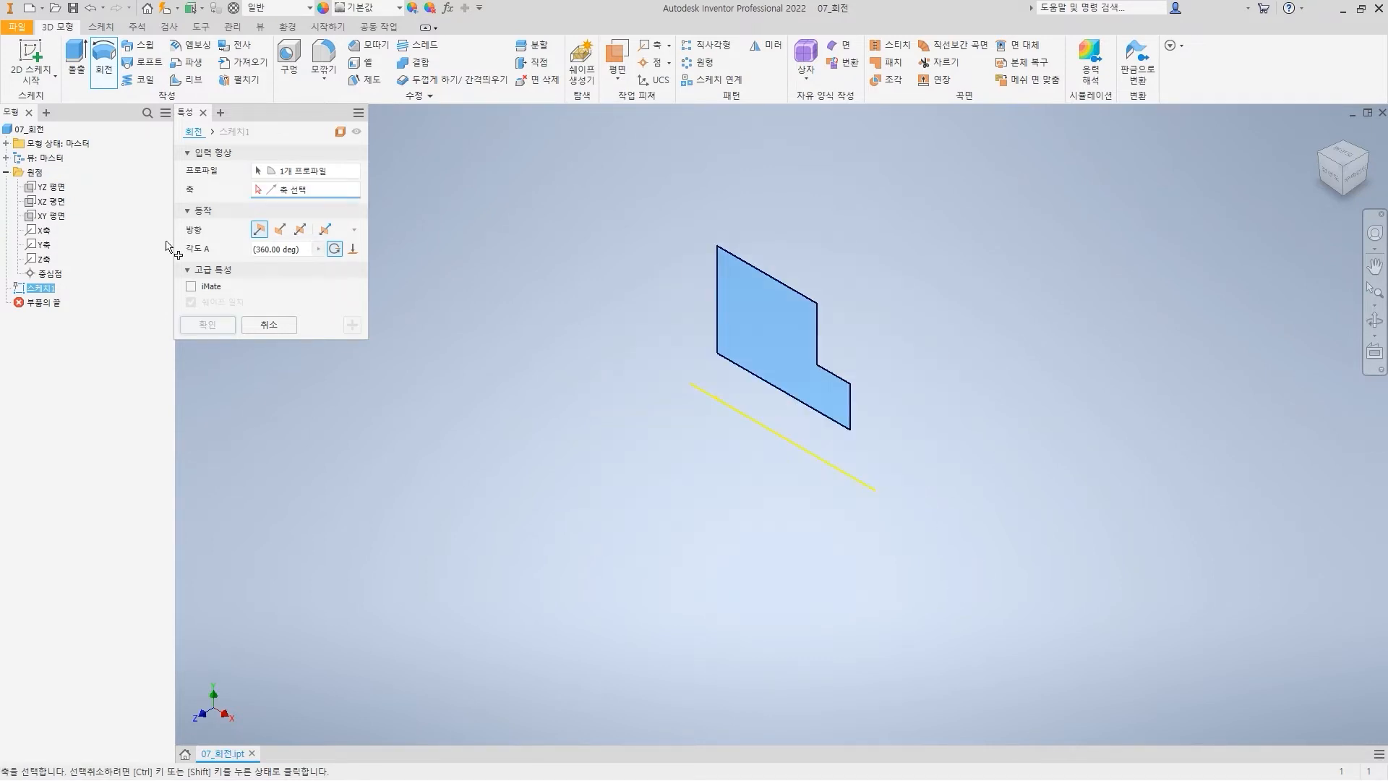
{"action": "left_click", "coordinate": [44, 247]}
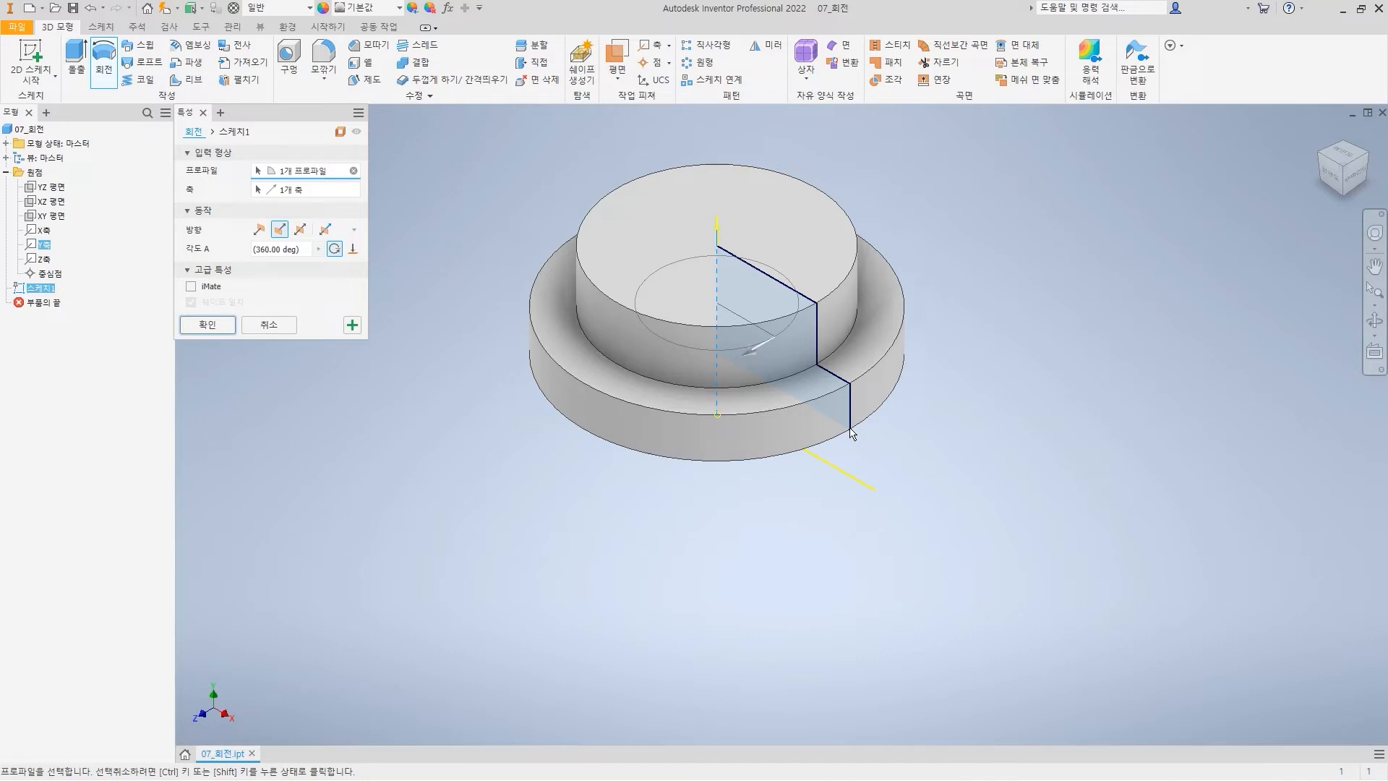
{"action": "left_click", "coordinate": [276, 325]}
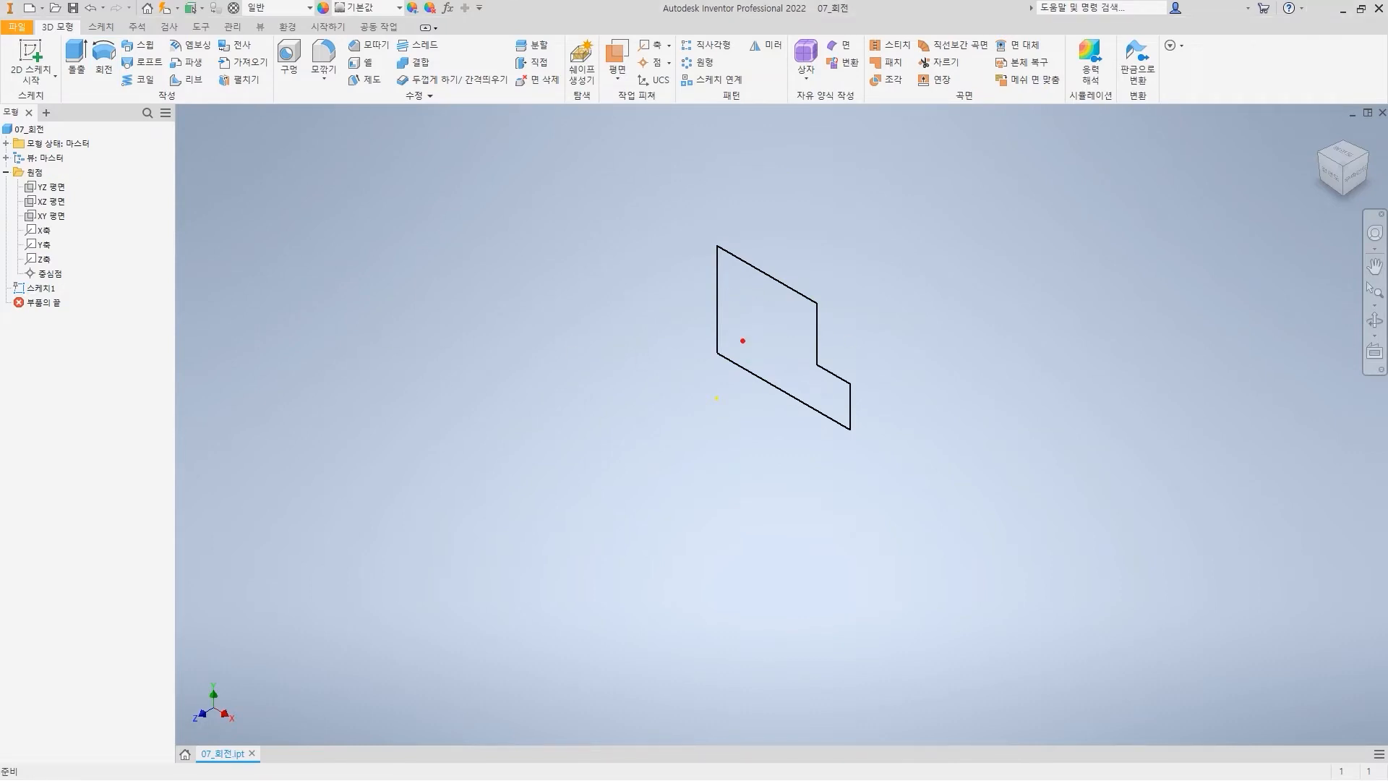
Edit the profile sketch, convert the profile's lower edge to a centerline, and finish the sketch
{"action": "left_click", "coordinate": [850, 428]}
{"action": "left_click", "coordinate": [818, 347]}
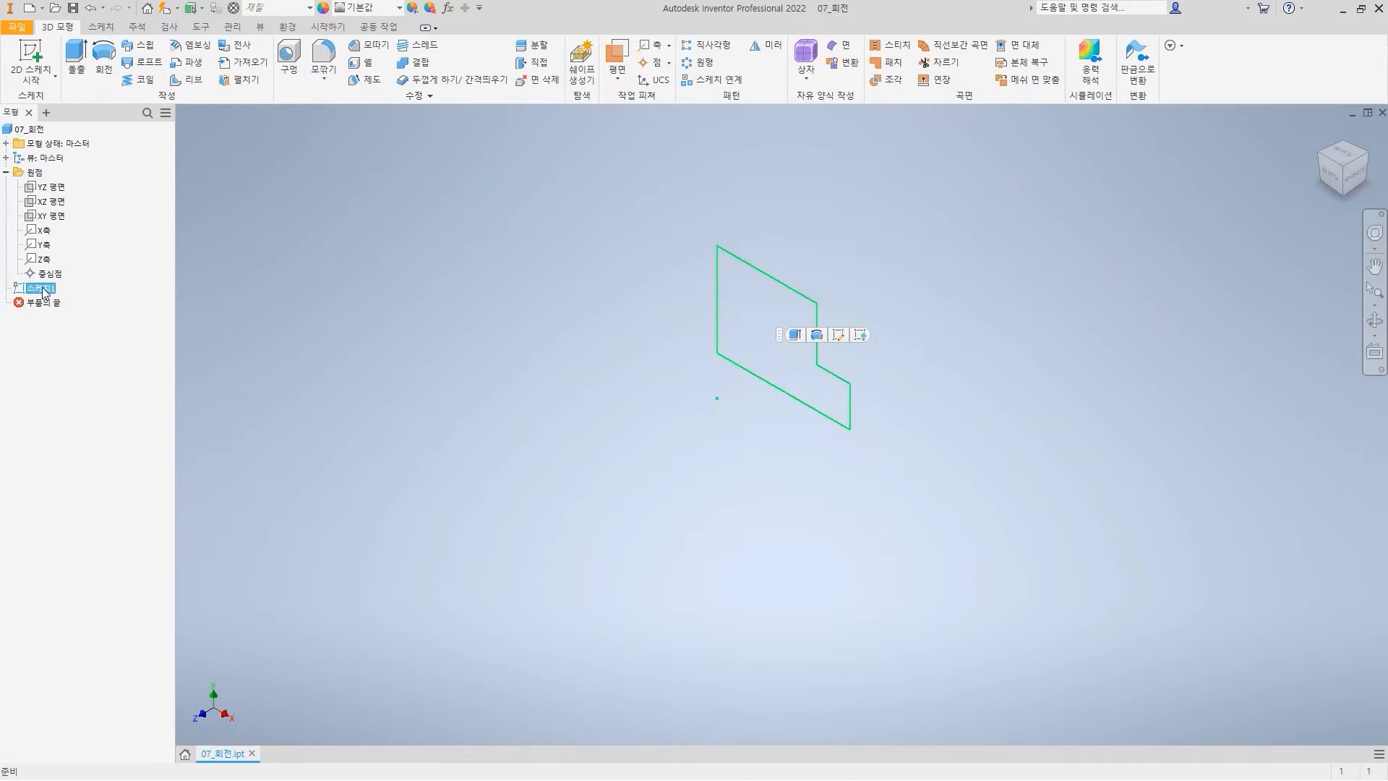
{"action": "right_click", "coordinate": [43, 290]}
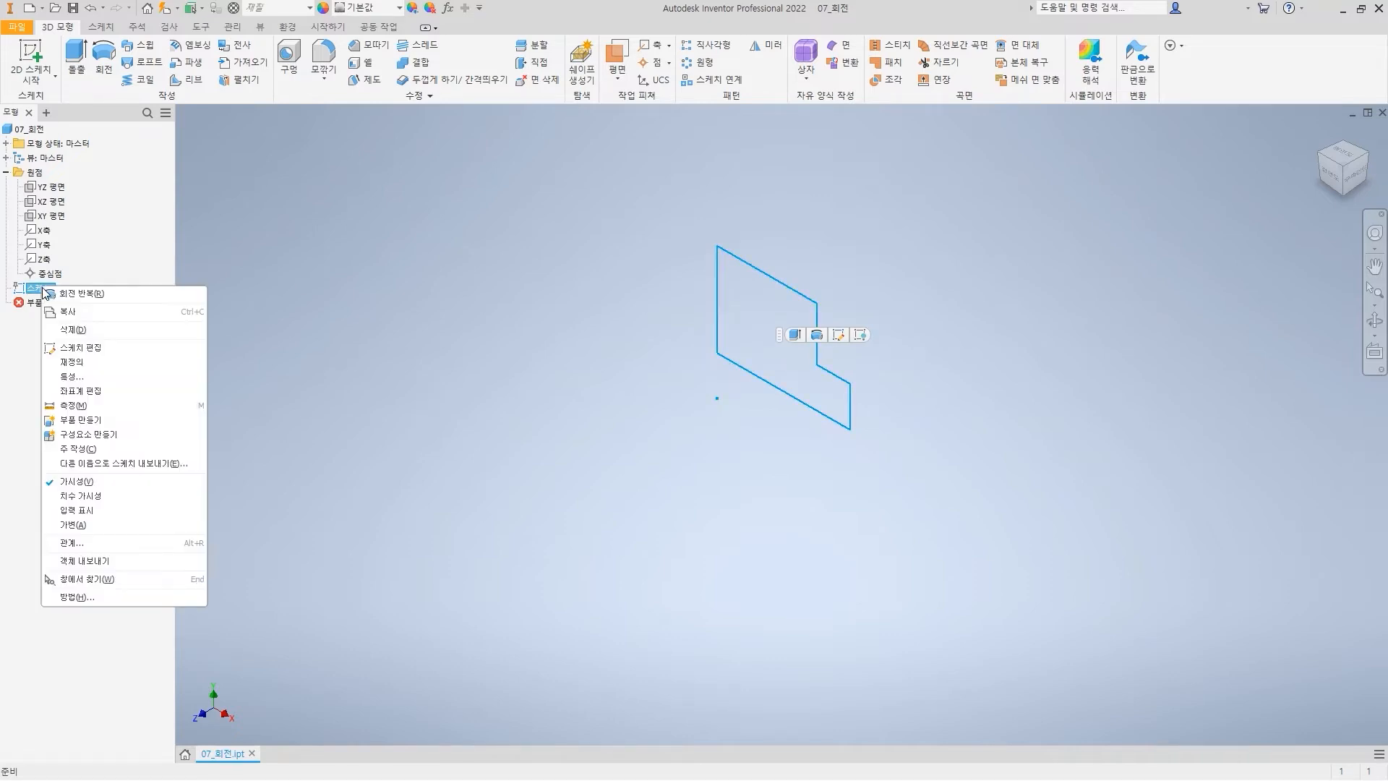
{"action": "left_click", "coordinate": [94, 348]}
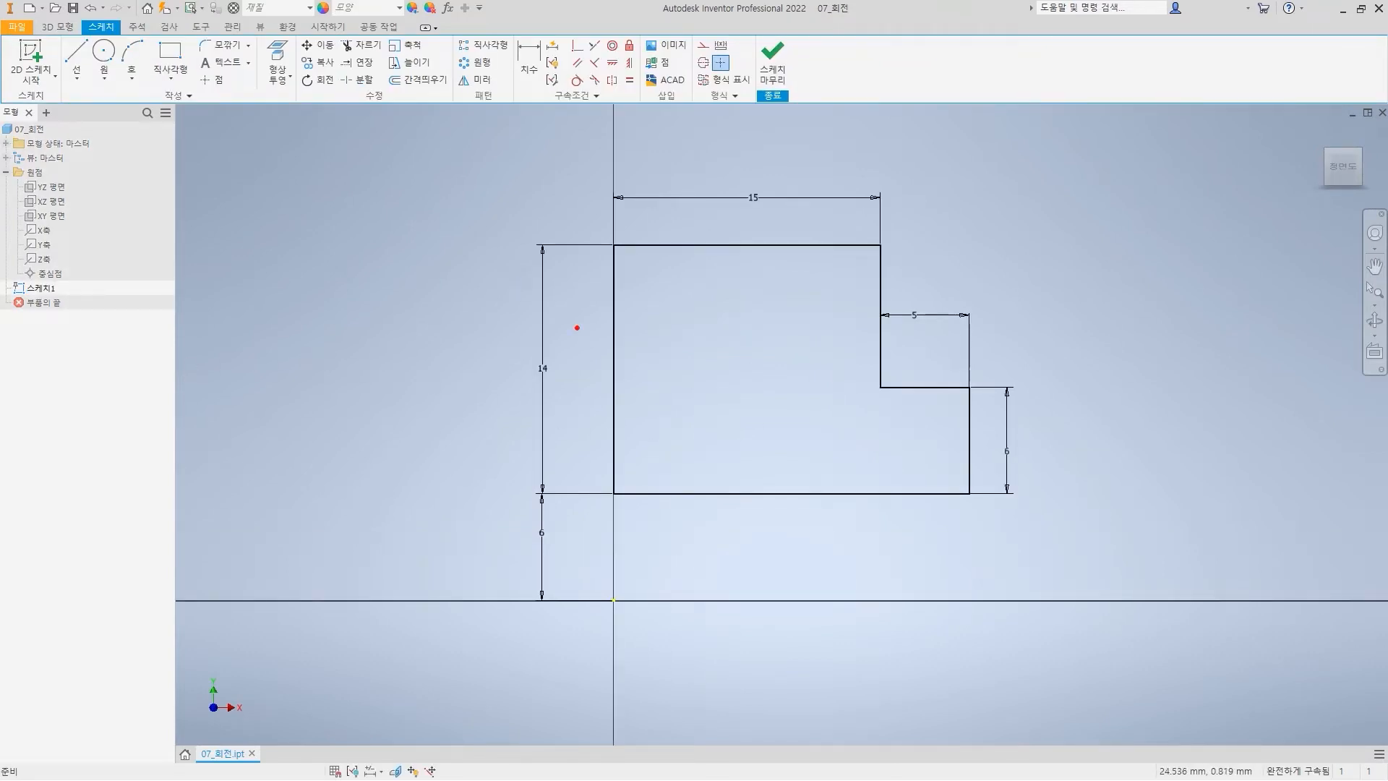
{"action": "left_click_drag", "start_coordinate": [614, 369], "coordinate": [649, 376]}
{"action": "left_click_drag", "start_coordinate": [764, 479], "coordinate": [819, 472]}
{"action": "left_click", "coordinate": [861, 494]}
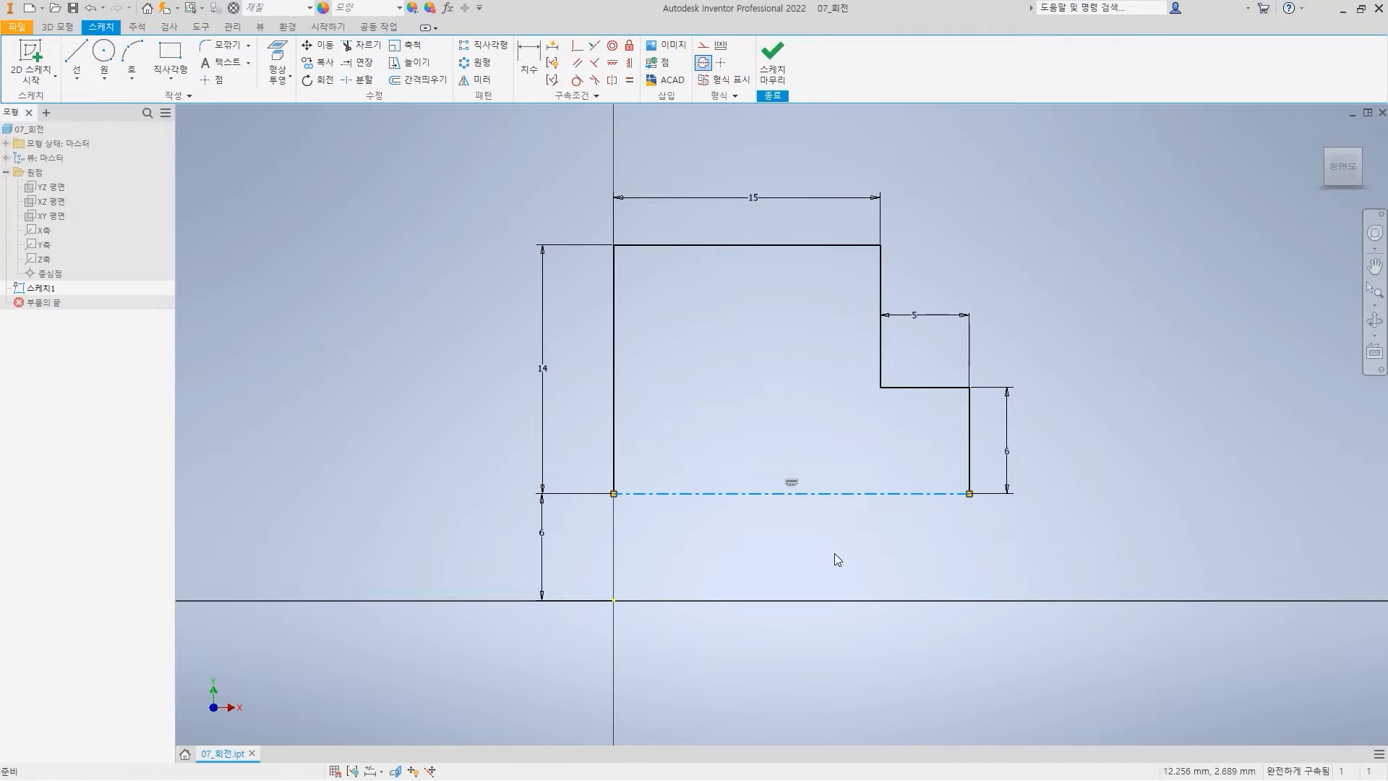
{"action": "mouse_move", "coordinate": [859, 507]}
{"action": "left_mouse_down"}
{"action": "mouse_move", "coordinate": [882, 541]}
{"action": "mouse_move", "coordinate": [855, 496]}
{"action": "mouse_move", "coordinate": [839, 518]}
{"action": "left_mouse_up"}
{"action": "key", "text": "Escape"}
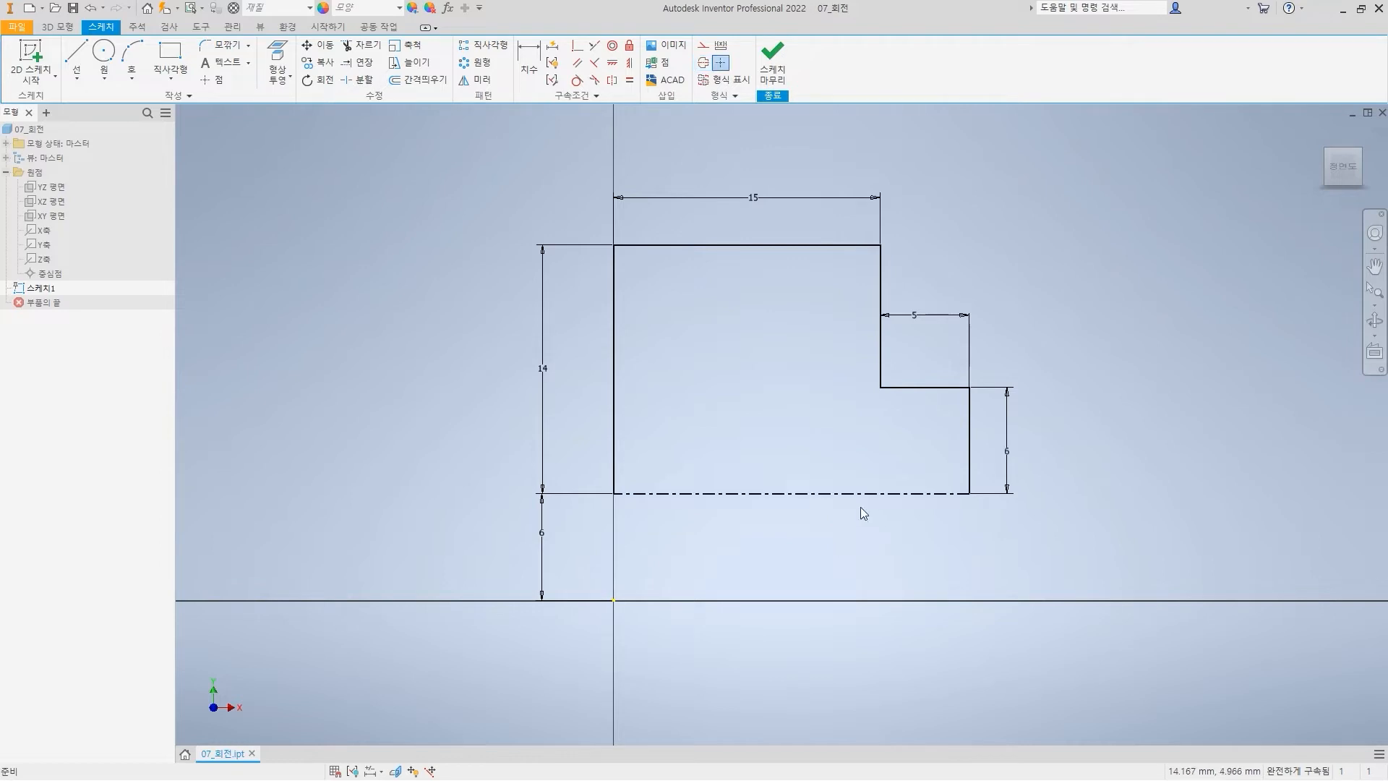
{"action": "left_click", "coordinate": [780, 65]}
Revolve the stepped profile a full 360° about its centerline lower edge
{"action": "left_click", "coordinate": [105, 64]}
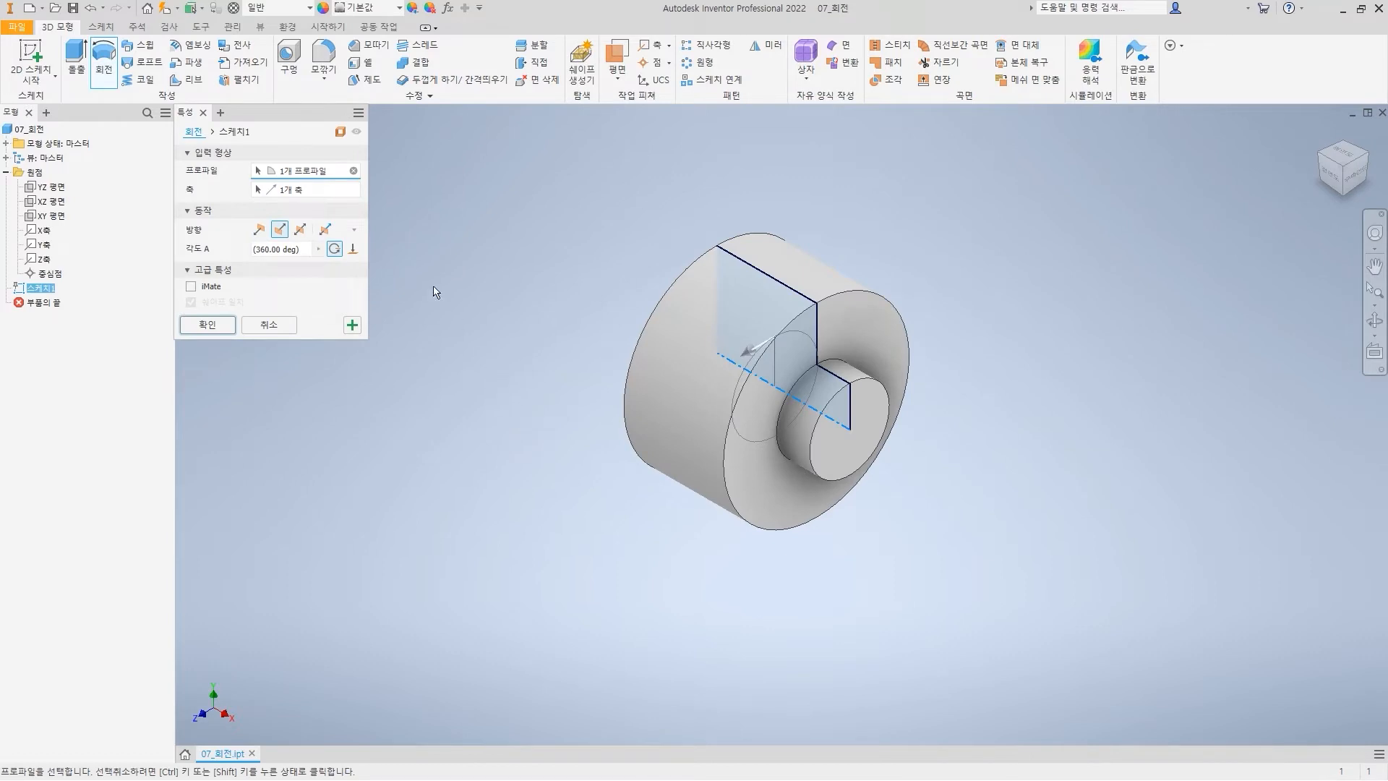
{"action": "mouse_move", "coordinate": [333, 161]}
{"action": "left_mouse_down"}
{"action": "mouse_move", "coordinate": [350, 156]}
{"action": "mouse_move", "coordinate": [339, 194]}
{"action": "left_mouse_up"}
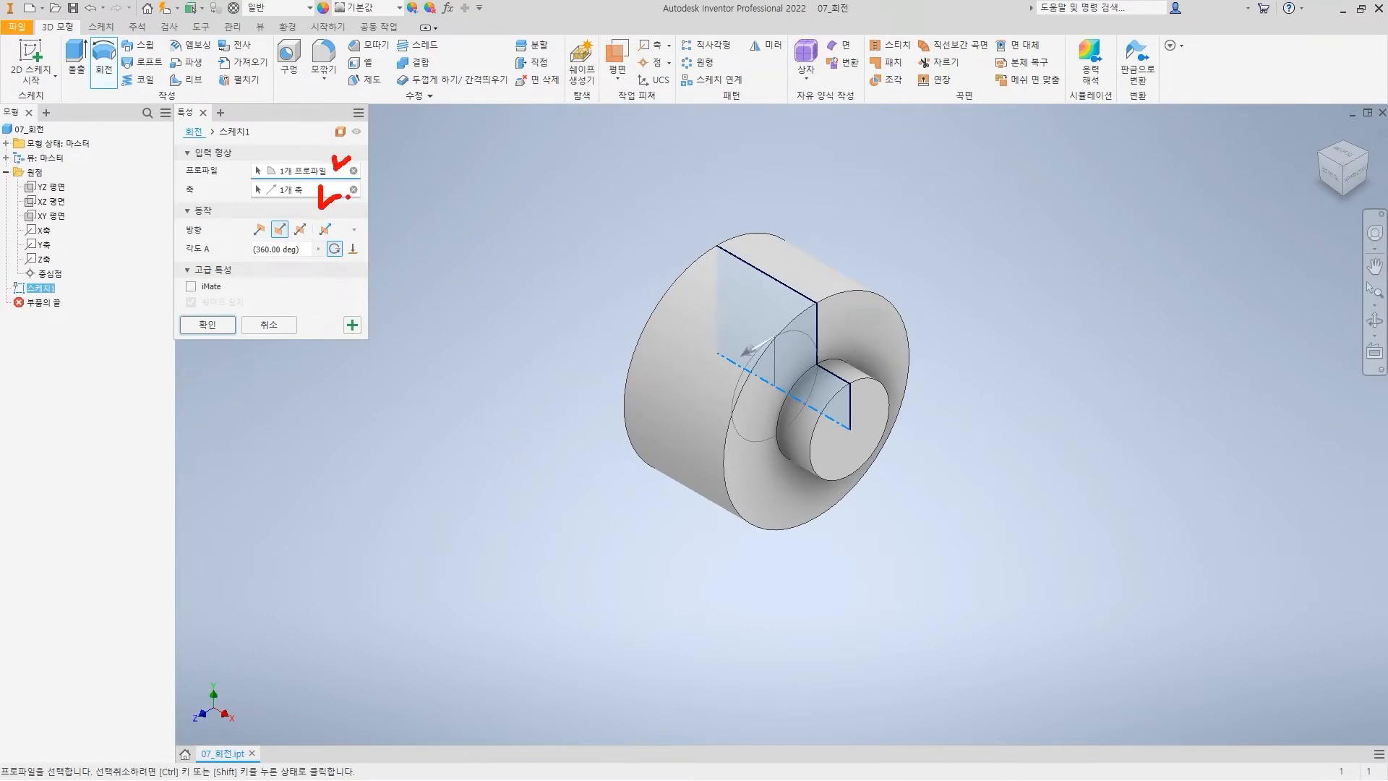
{"action": "mouse_move", "coordinate": [766, 473]}
{"action": "left_mouse_down"}
{"action": "mouse_move", "coordinate": [893, 262]}
{"action": "mouse_move", "coordinate": [816, 471]}
{"action": "left_mouse_up"}
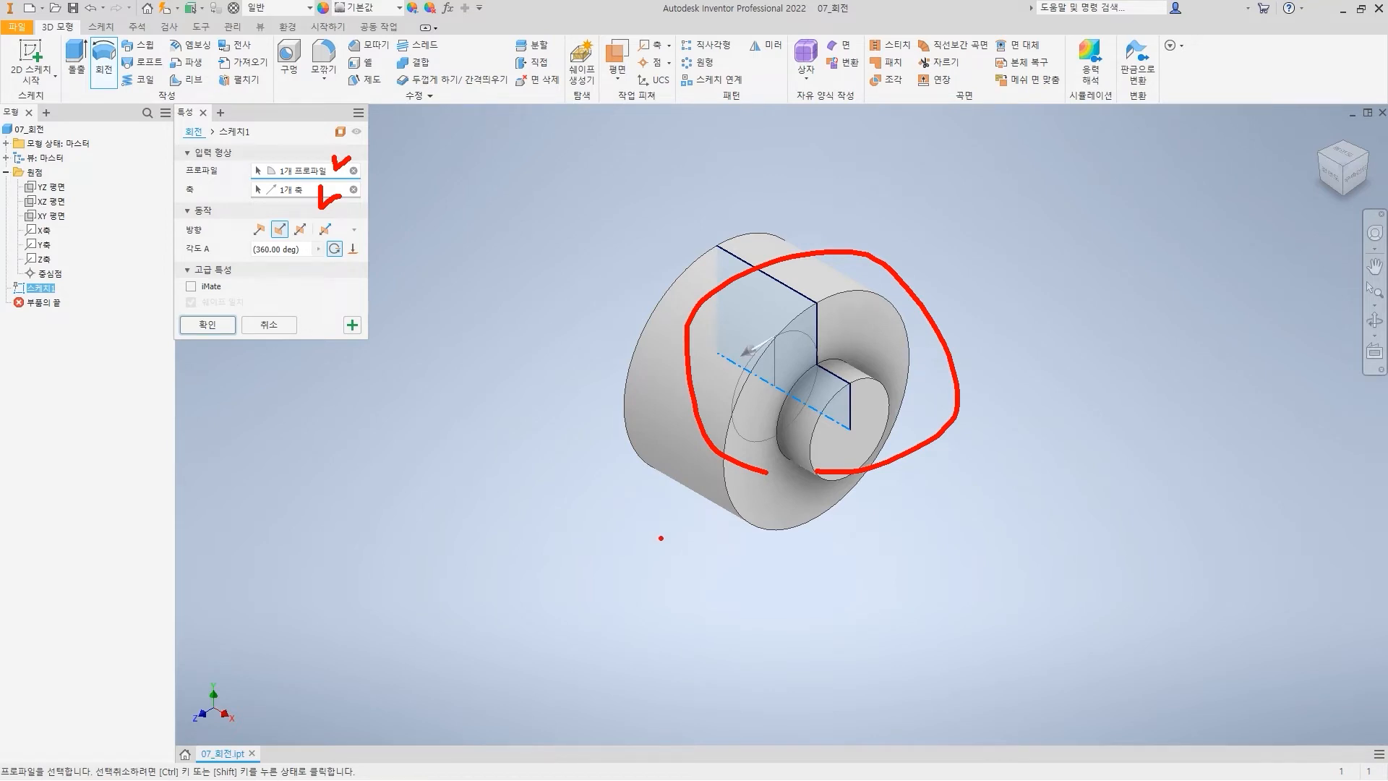
{"action": "key", "text": "Escape"}
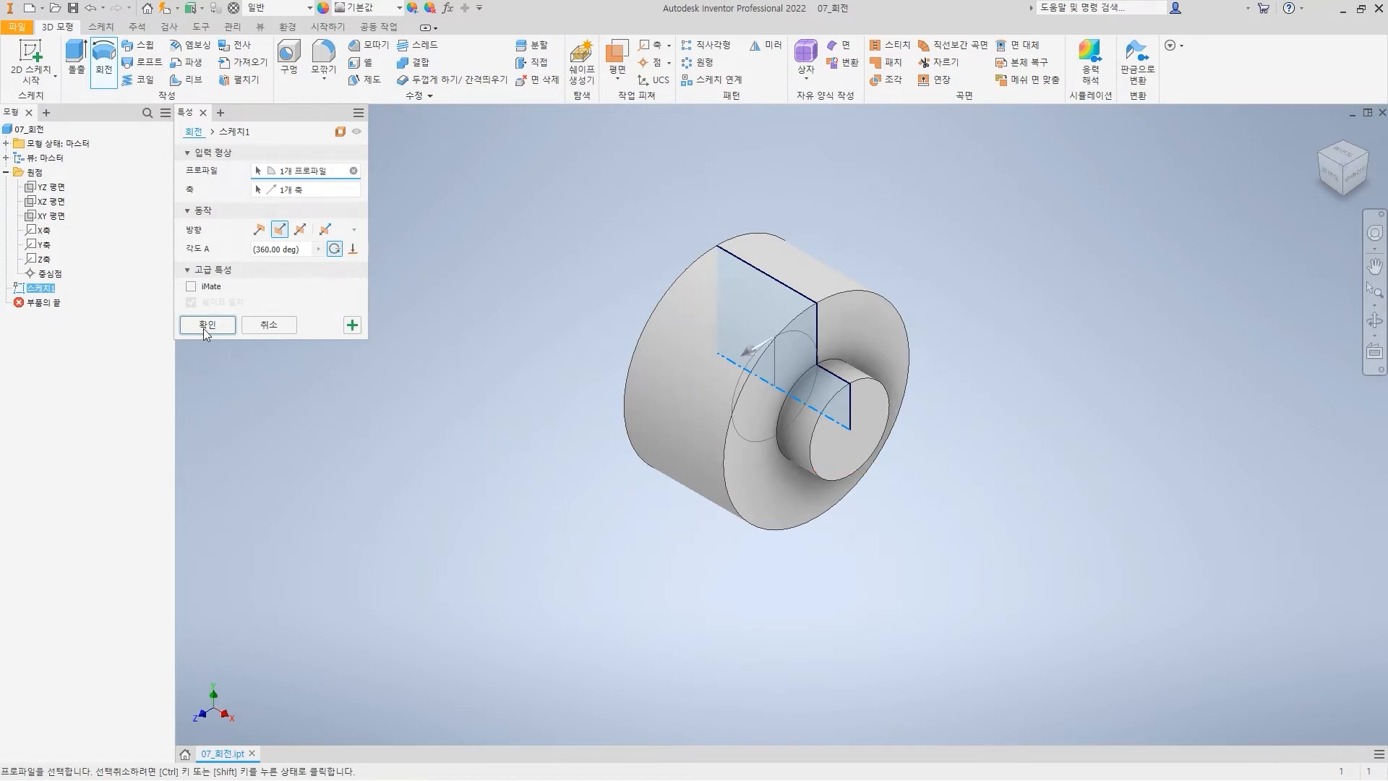
{"action": "left_click", "coordinate": [206, 327]}
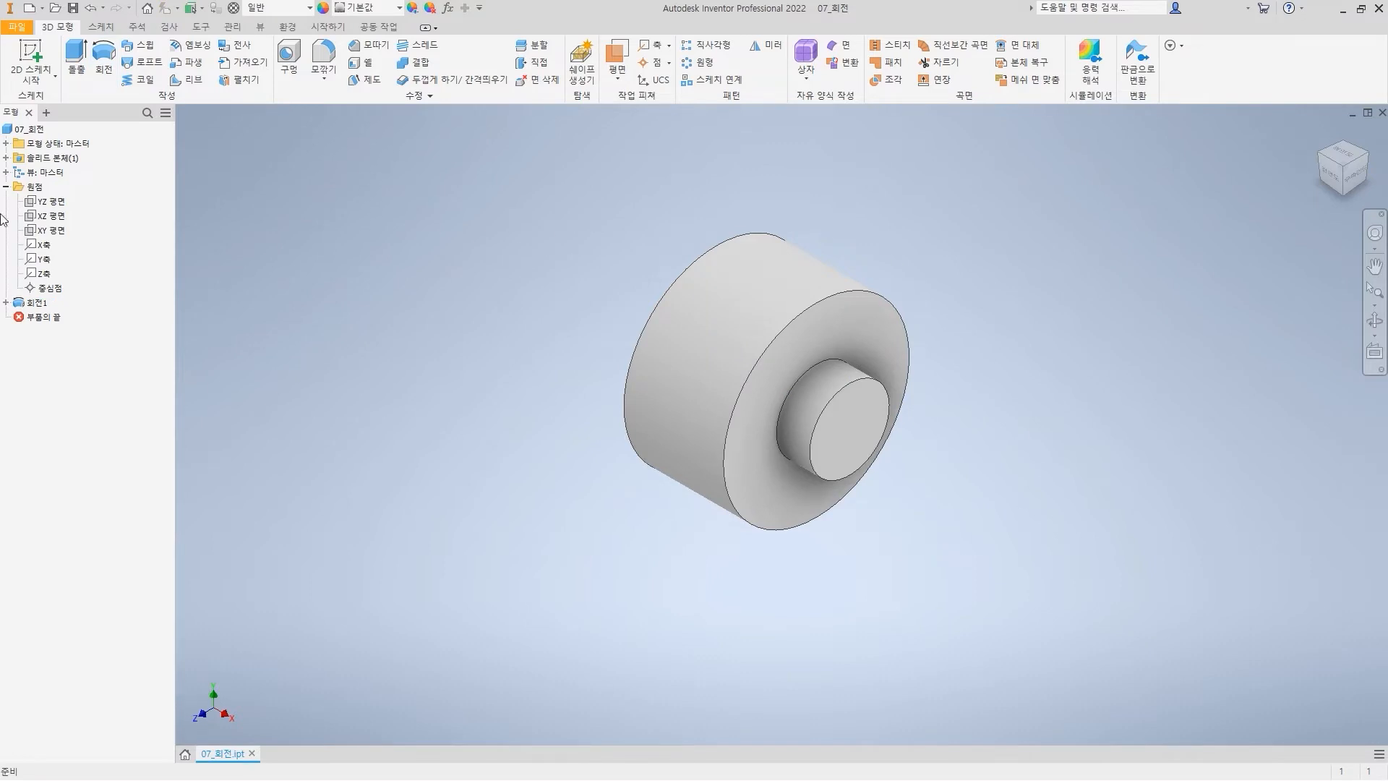
Edit the sketch under the revolve feature and delete the 14 mm height dimension beside the profile
{"action": "left_click", "coordinate": [6, 303]}
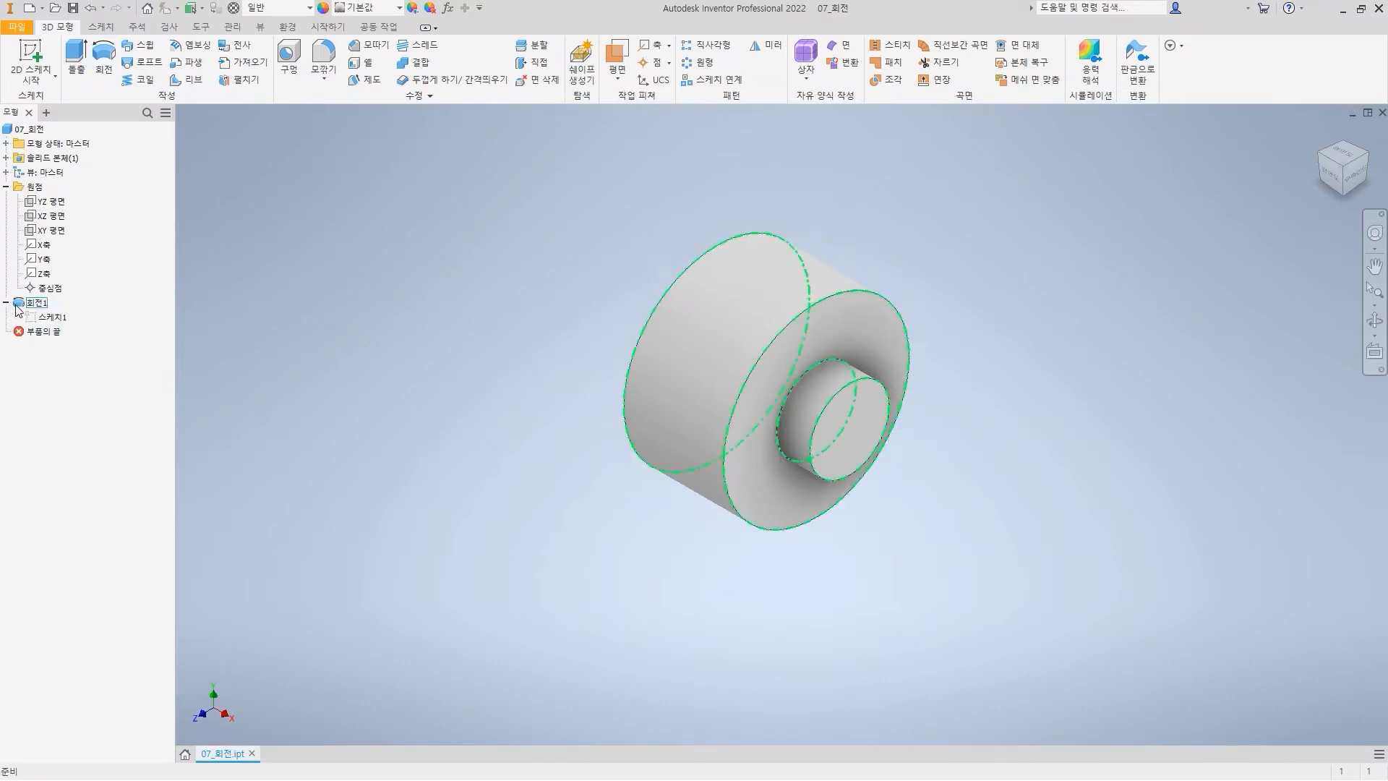
{"action": "right_click", "coordinate": [52, 316]}
{"action": "left_click", "coordinate": [120, 361]}
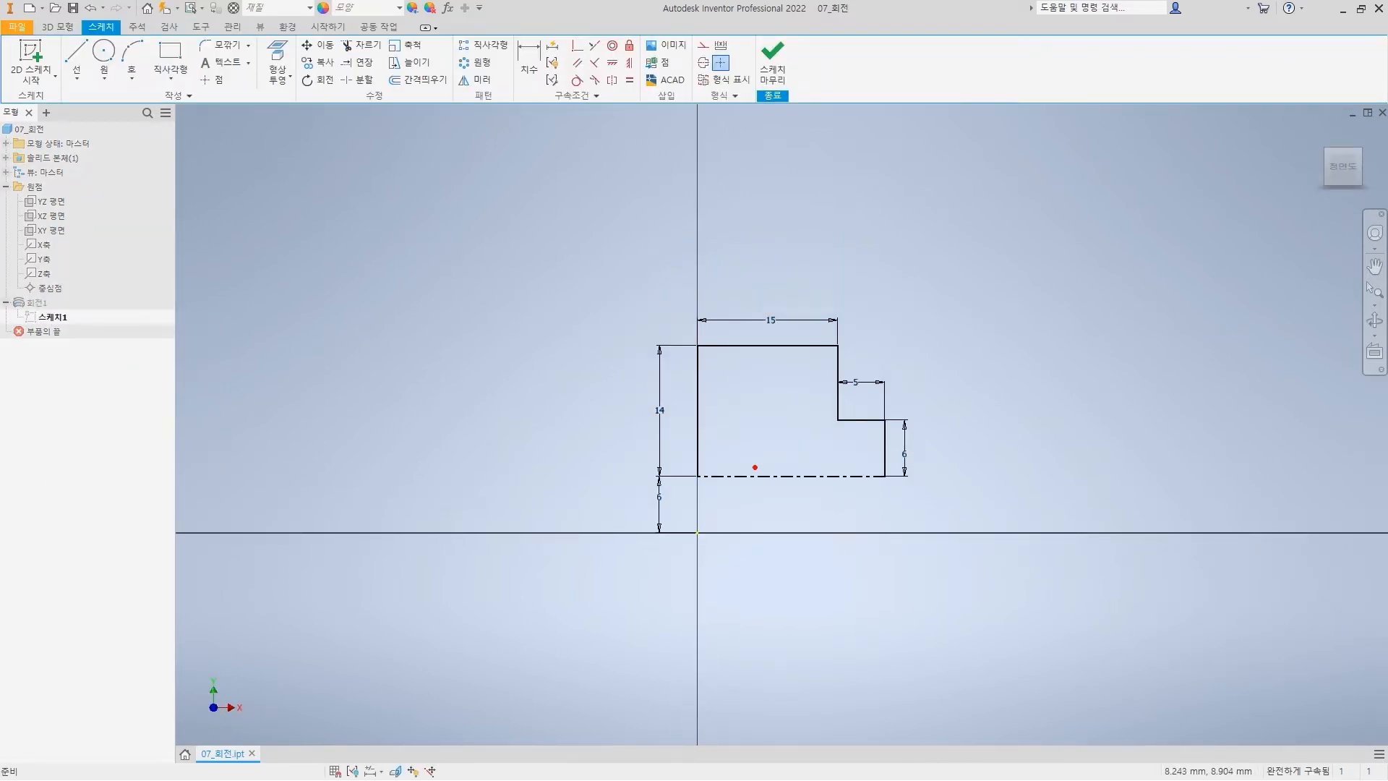
{"action": "mouse_move", "coordinate": [708, 477]}
{"action": "left_mouse_down"}
{"action": "mouse_move", "coordinate": [700, 349]}
{"action": "mouse_move", "coordinate": [710, 356]}
{"action": "left_mouse_up"}
{"action": "left_click_drag", "start_coordinate": [680, 426], "coordinate": [679, 405]}
{"action": "key", "text": "Escape"}
{"action": "left_click", "coordinate": [659, 419]}
{"action": "key", "text": "Delete"}
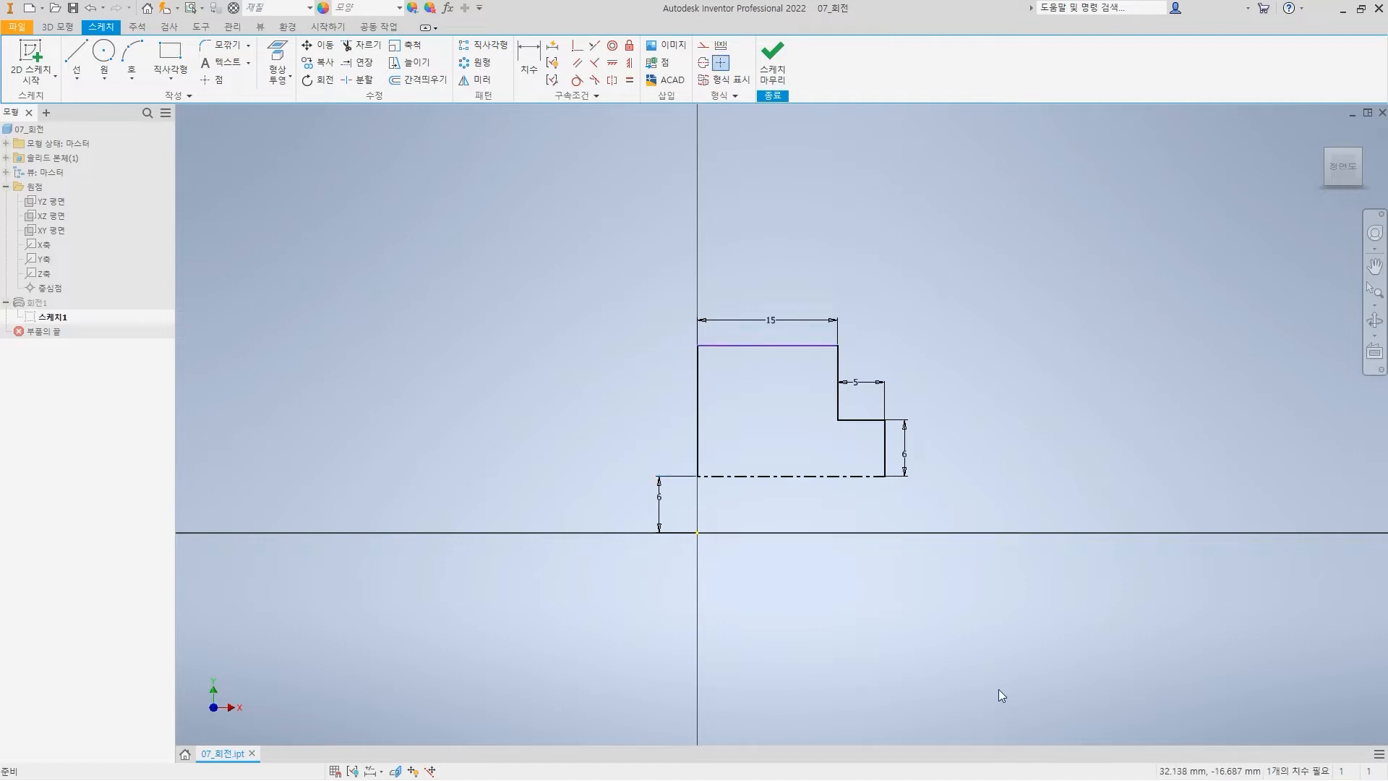
Add a diameter dimension between the profile's upper edge and the centerline, placed beside the profile, accepting the proposed value
{"action": "left_click", "coordinate": [527, 63]}
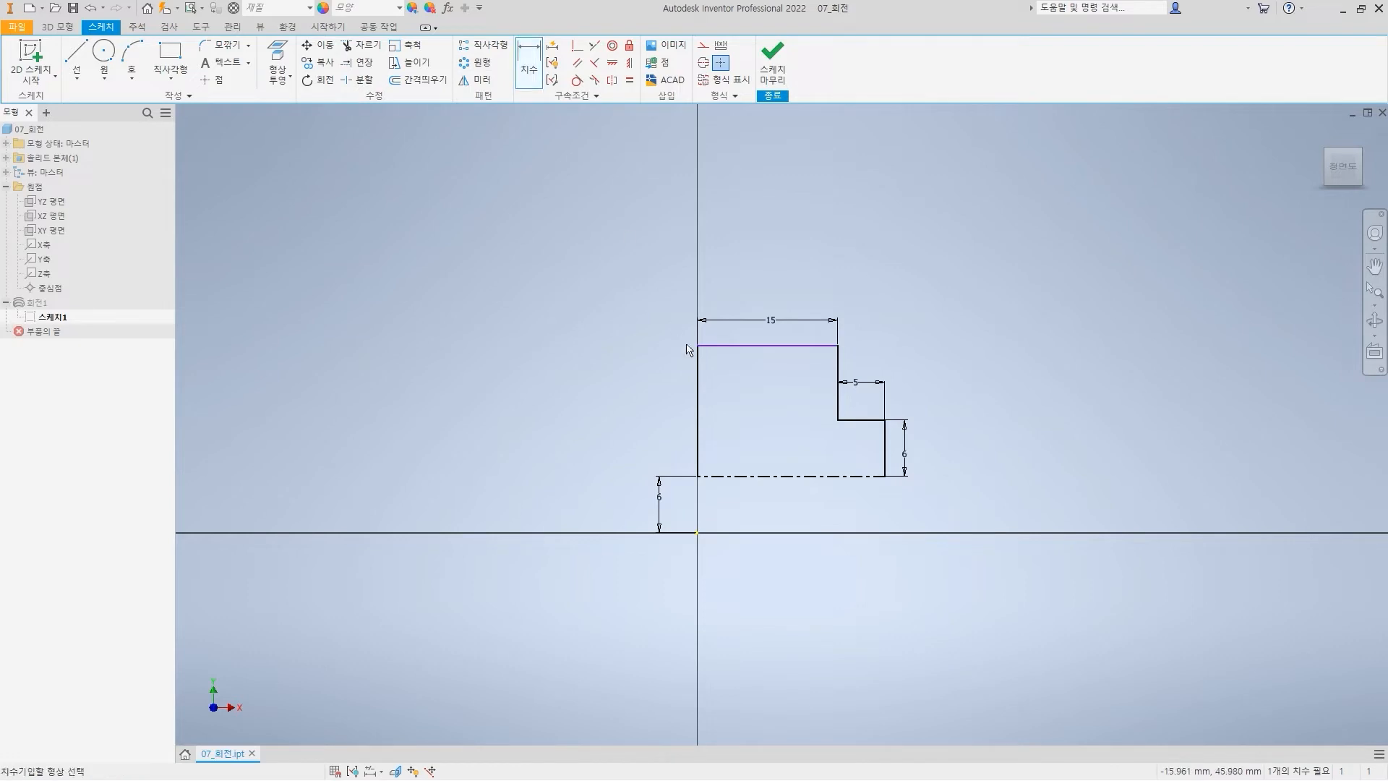
{"action": "left_click", "coordinate": [801, 347]}
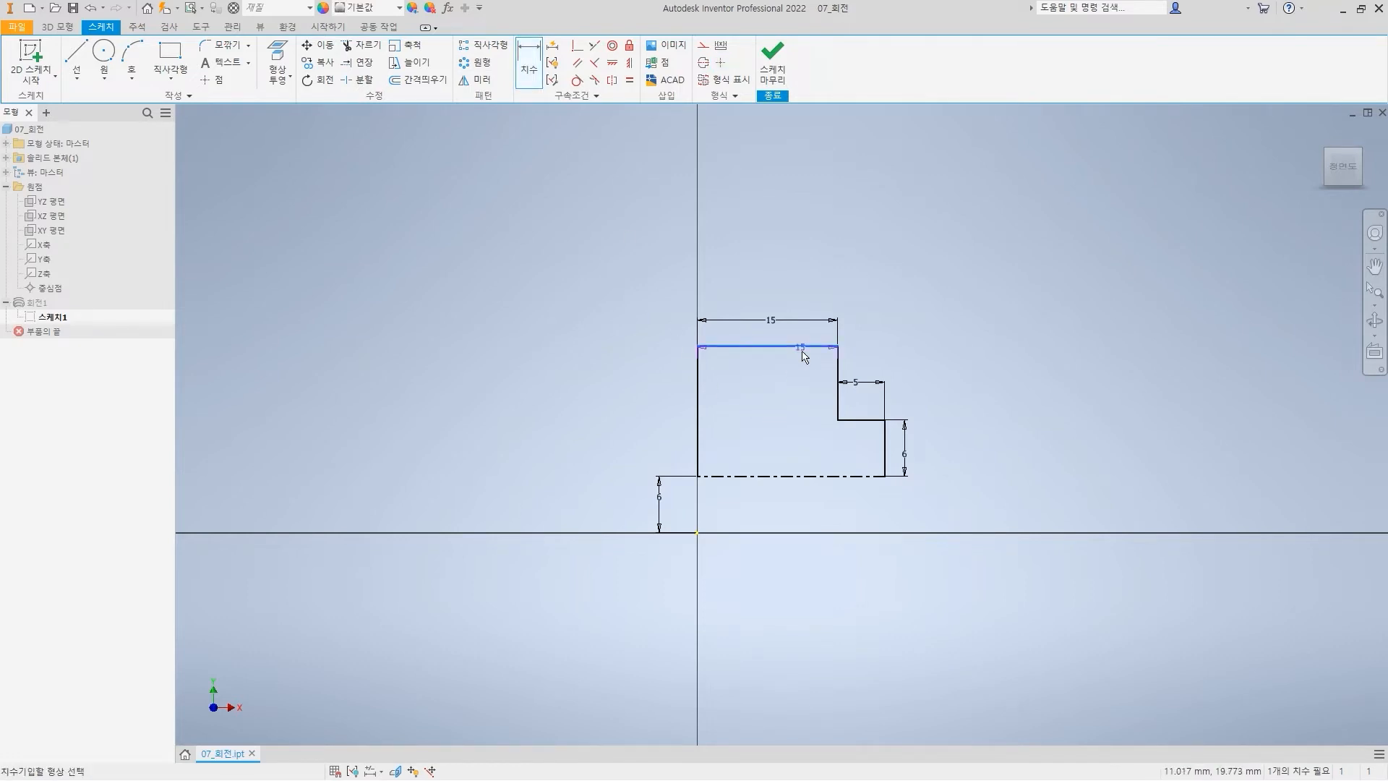
{"action": "left_click", "coordinate": [743, 477]}
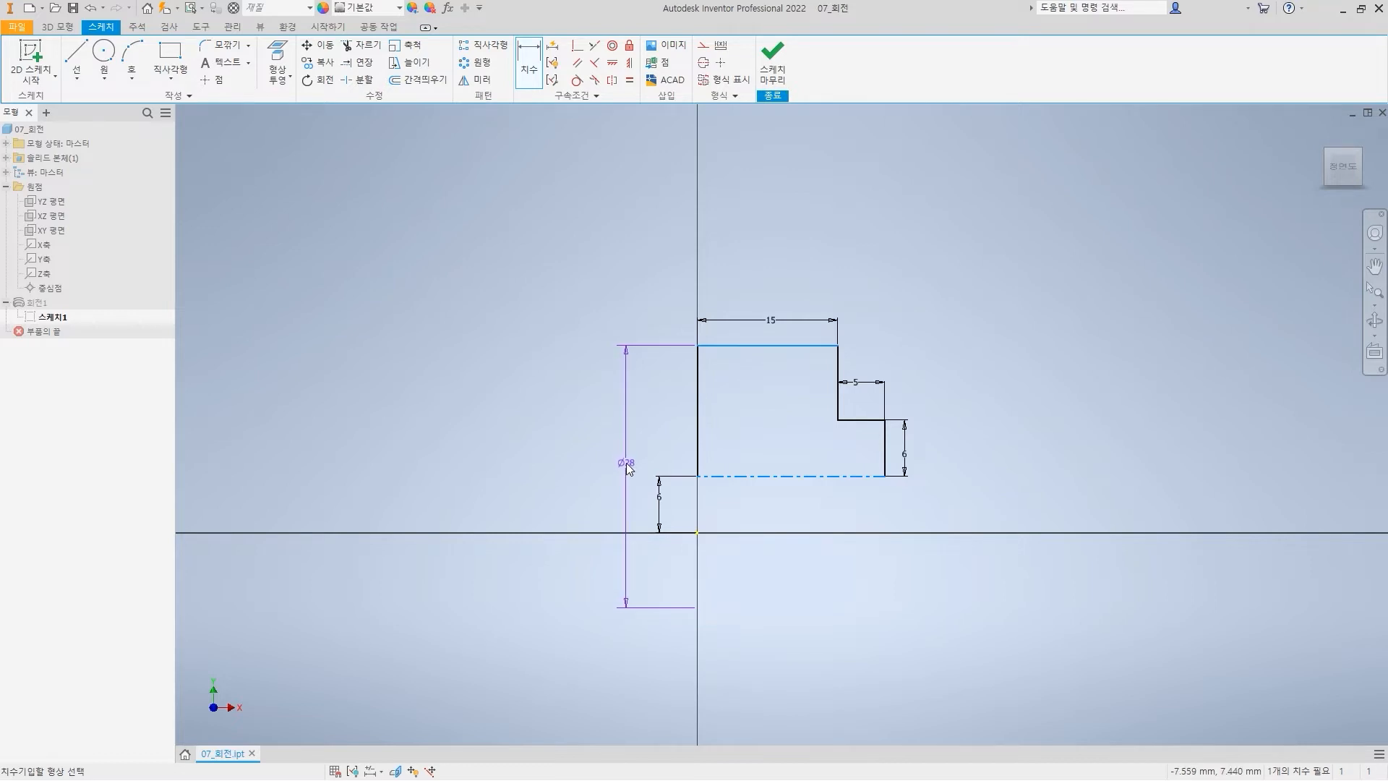
{"action": "left_click", "coordinate": [628, 466]}
{"action": "key", "text": "Return"}
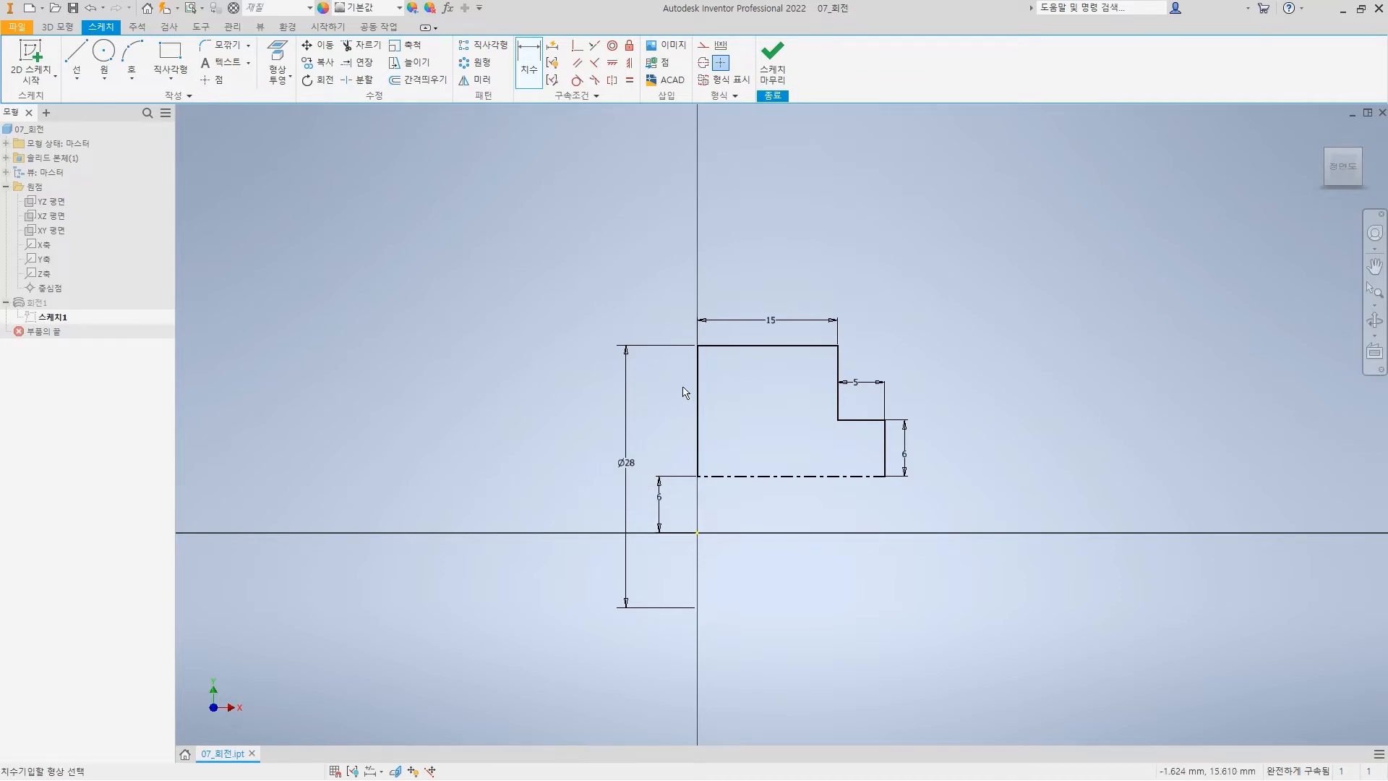
Try a linear dimension on the profile's left vertical edge, cancel it, and finish the sketch
{"action": "left_click", "coordinate": [696, 393]}
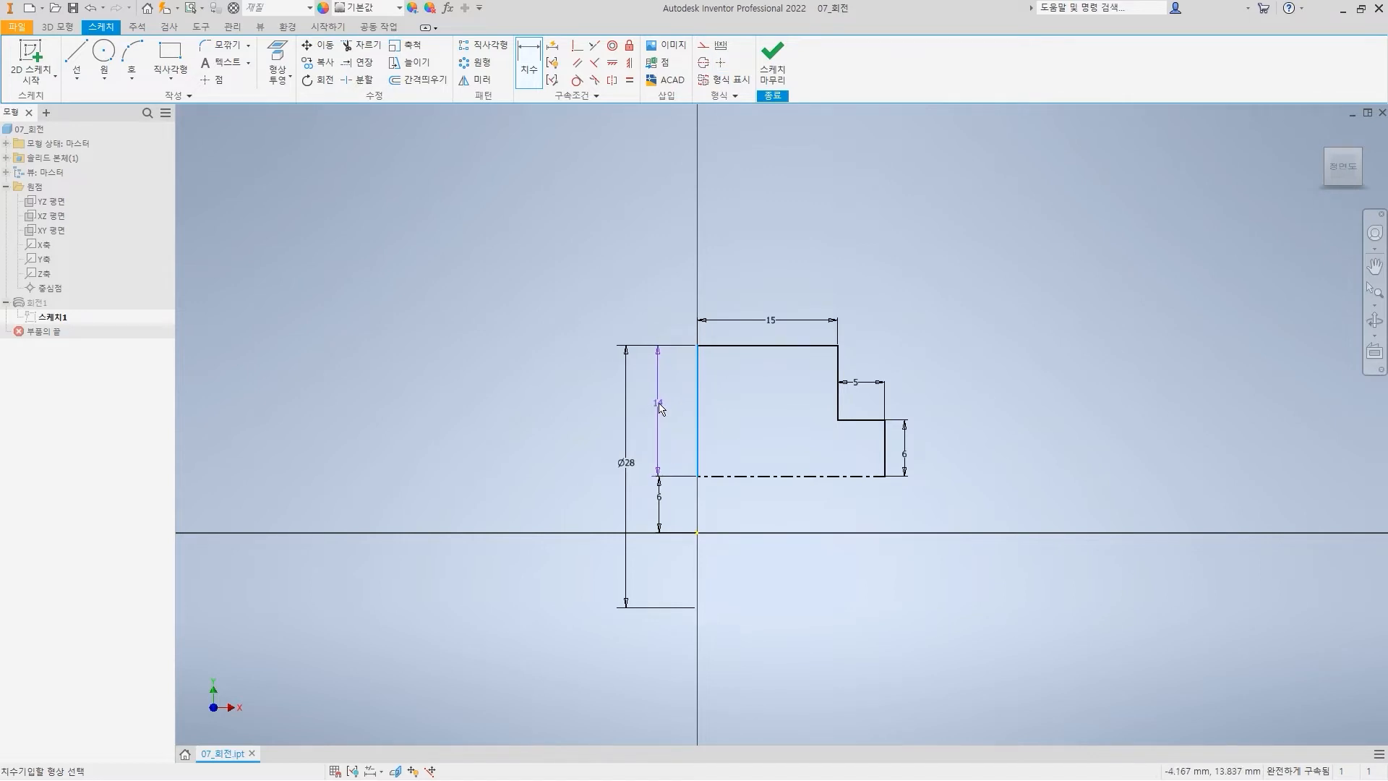
{"action": "key", "text": "Escape"}
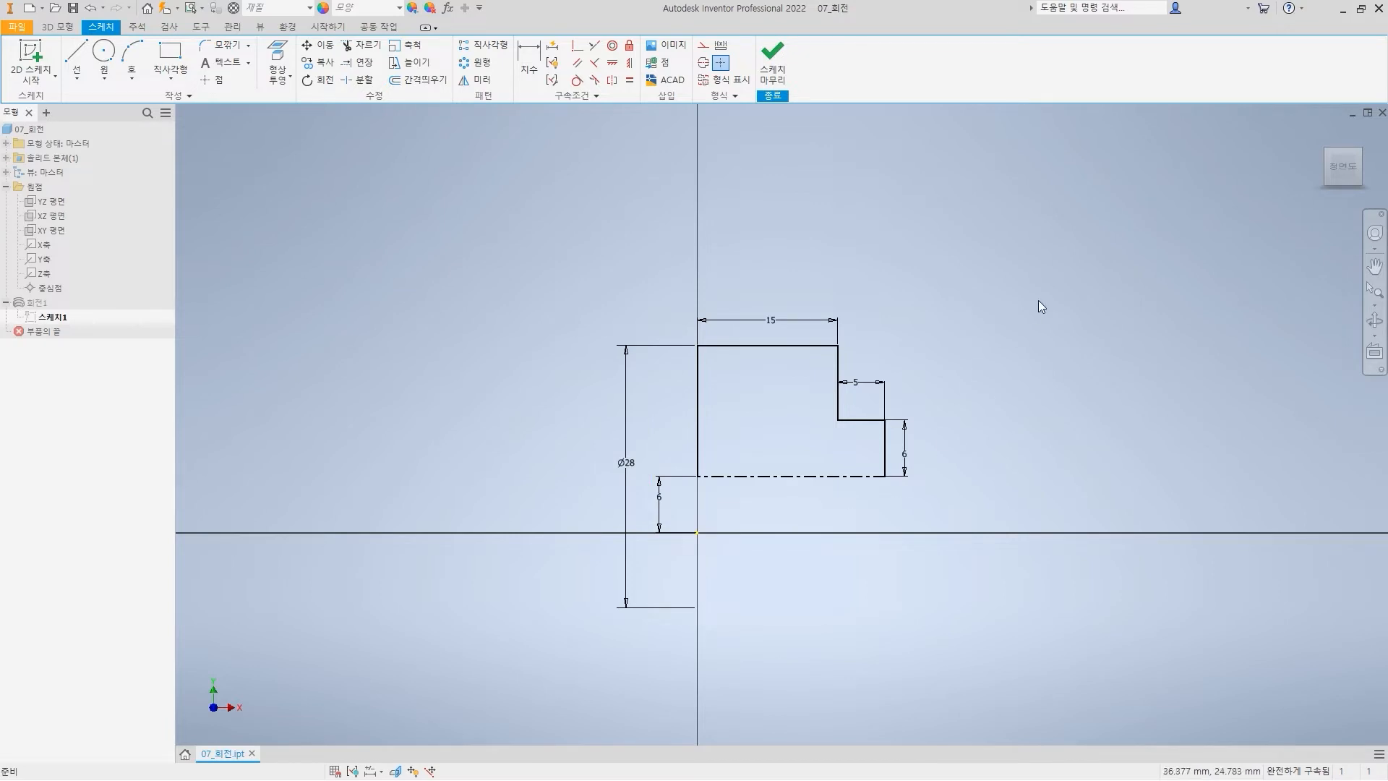
{"action": "left_click", "coordinate": [772, 59]}
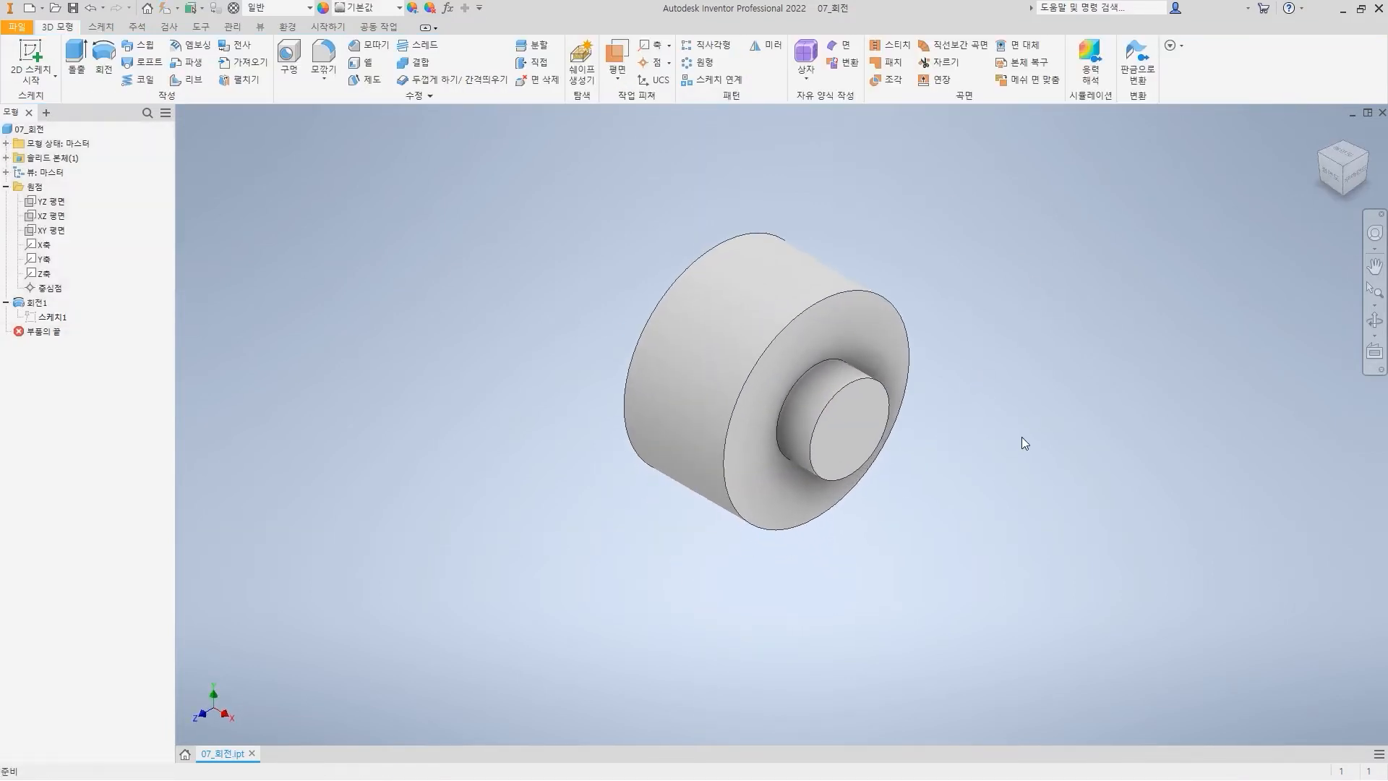
{"action": "left_click", "coordinate": [1320, 134]}
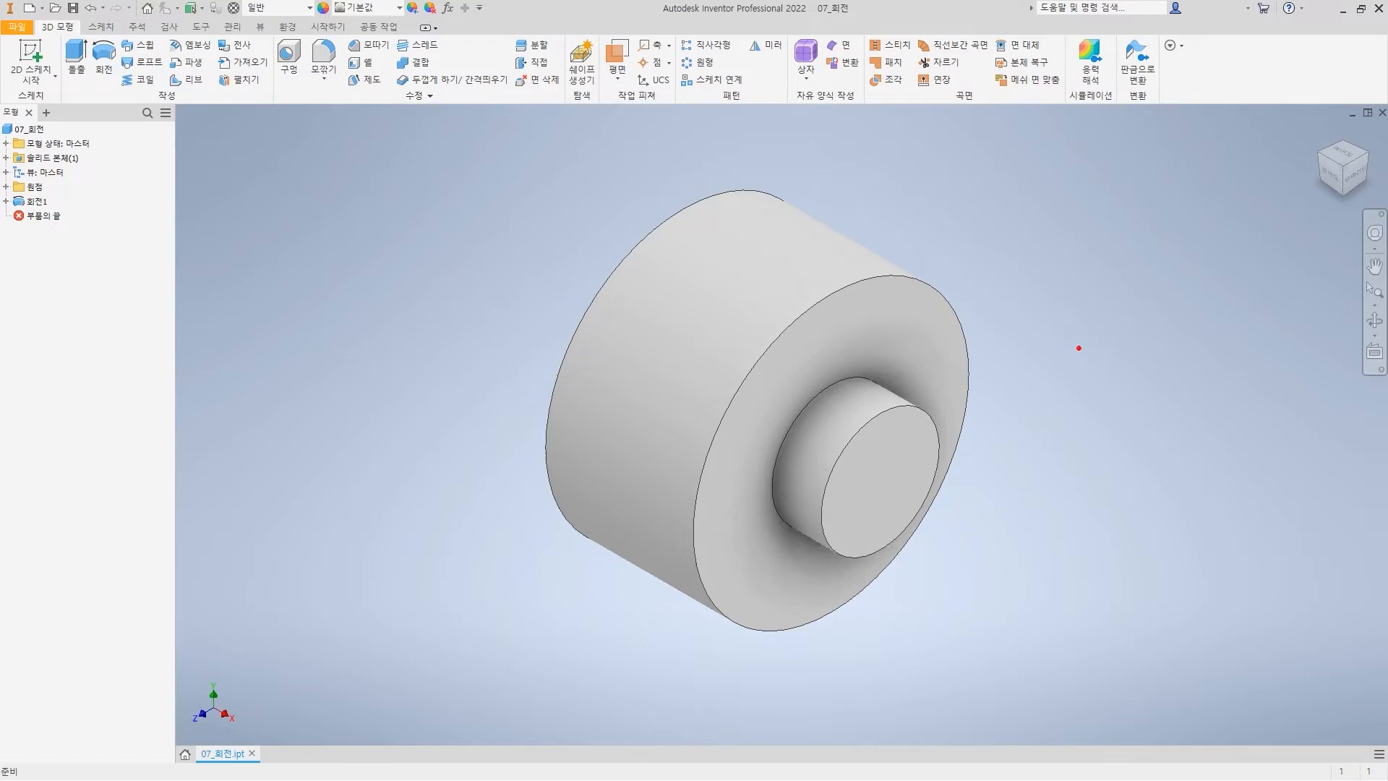
{"action": "mouse_move", "coordinate": [987, 256]}
{"action": "left_mouse_down"}
{"action": "mouse_move", "coordinate": [958, 294]}
{"action": "mouse_move", "coordinate": [977, 306]}
{"action": "left_mouse_up"}
{"action": "left_click_drag", "start_coordinate": [304, 31], "coordinate": [346, 105]}
{"action": "key", "text": "Escape"}
{"action": "mouse_move", "coordinate": [47, 20]}
{"action": "left_mouse_down"}
{"action": "mouse_move", "coordinate": [67, 1]}
{"action": "mouse_move", "coordinate": [139, 142]}
{"action": "left_mouse_up"}
{"action": "key", "text": "Escape"}
Open the part file 07_모깎기_모따기 from the Inventor 샘플파일 folder
{"action": "left_click", "coordinate": [55, 9]}
{"action": "left_click", "coordinate": [666, 382]}
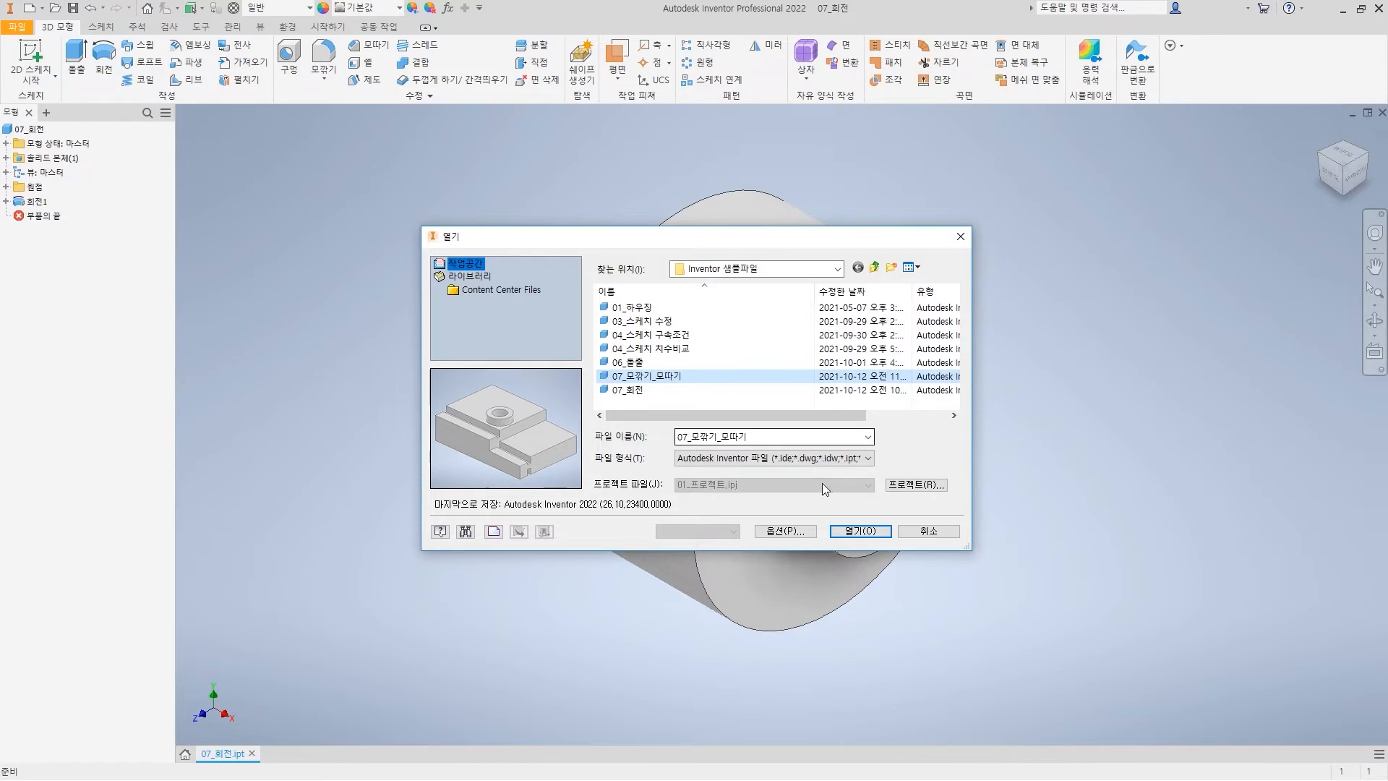
{"action": "left_click", "coordinate": [861, 531]}
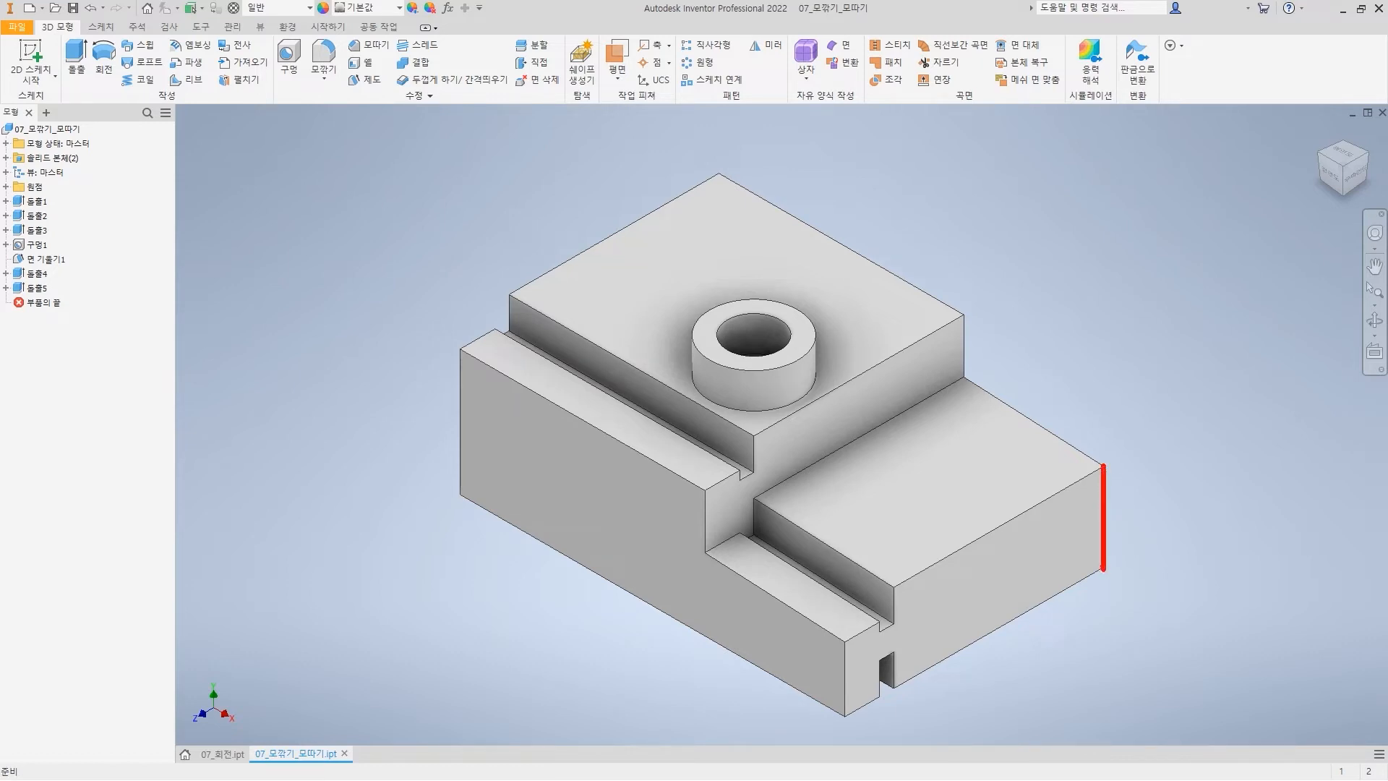
{"action": "mouse_move", "coordinate": [1124, 510]}
{"action": "left_mouse_down"}
{"action": "mouse_move", "coordinate": [1107, 543]}
{"action": "mouse_move", "coordinate": [1070, 531]}
{"action": "mouse_move", "coordinate": [1068, 550]}
{"action": "left_mouse_up"}
{"action": "left_click_drag", "start_coordinate": [399, 105], "coordinate": [444, 104]}
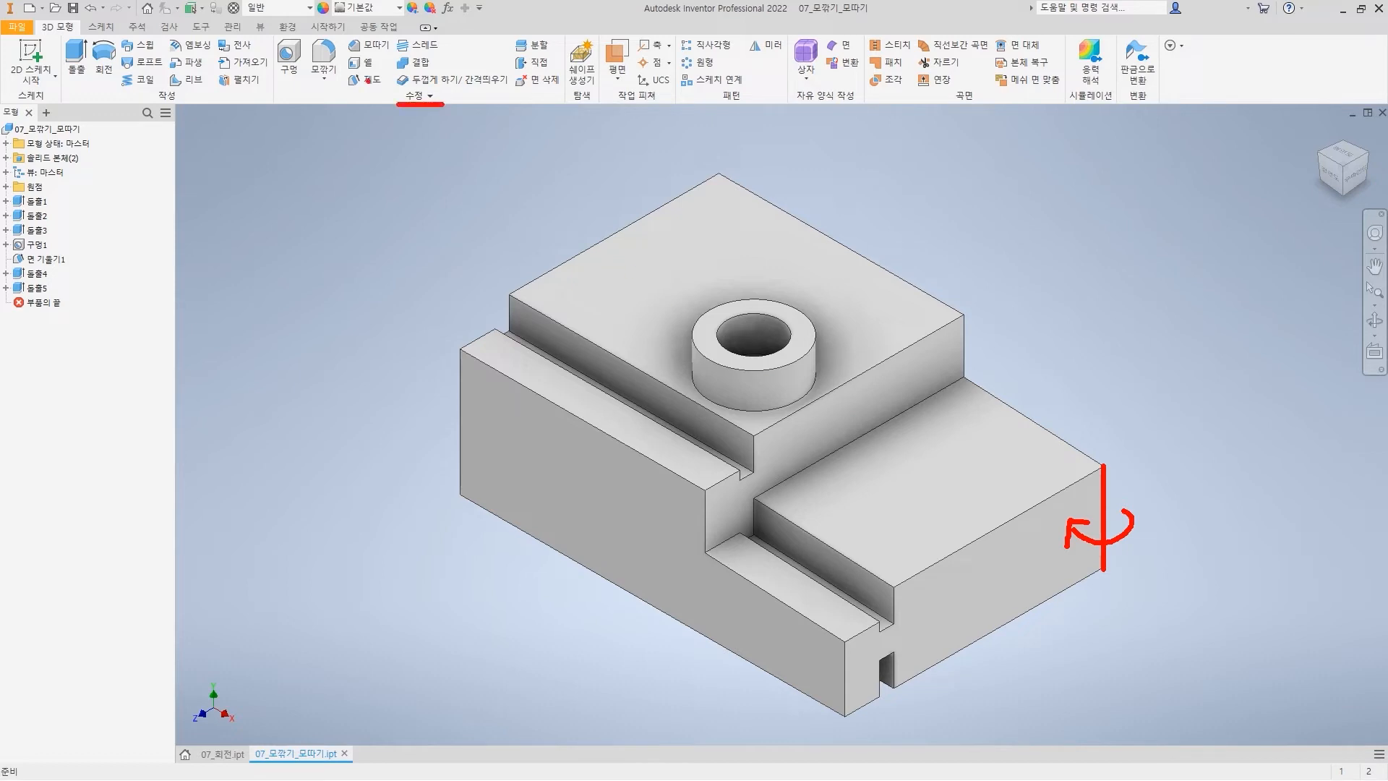
{"action": "mouse_move", "coordinate": [299, 34]}
{"action": "left_mouse_down"}
{"action": "mouse_move", "coordinate": [342, 105]}
{"action": "mouse_move", "coordinate": [309, 70]}
{"action": "mouse_move", "coordinate": [334, 84]}
{"action": "mouse_move", "coordinate": [318, 94]}
{"action": "left_mouse_up"}
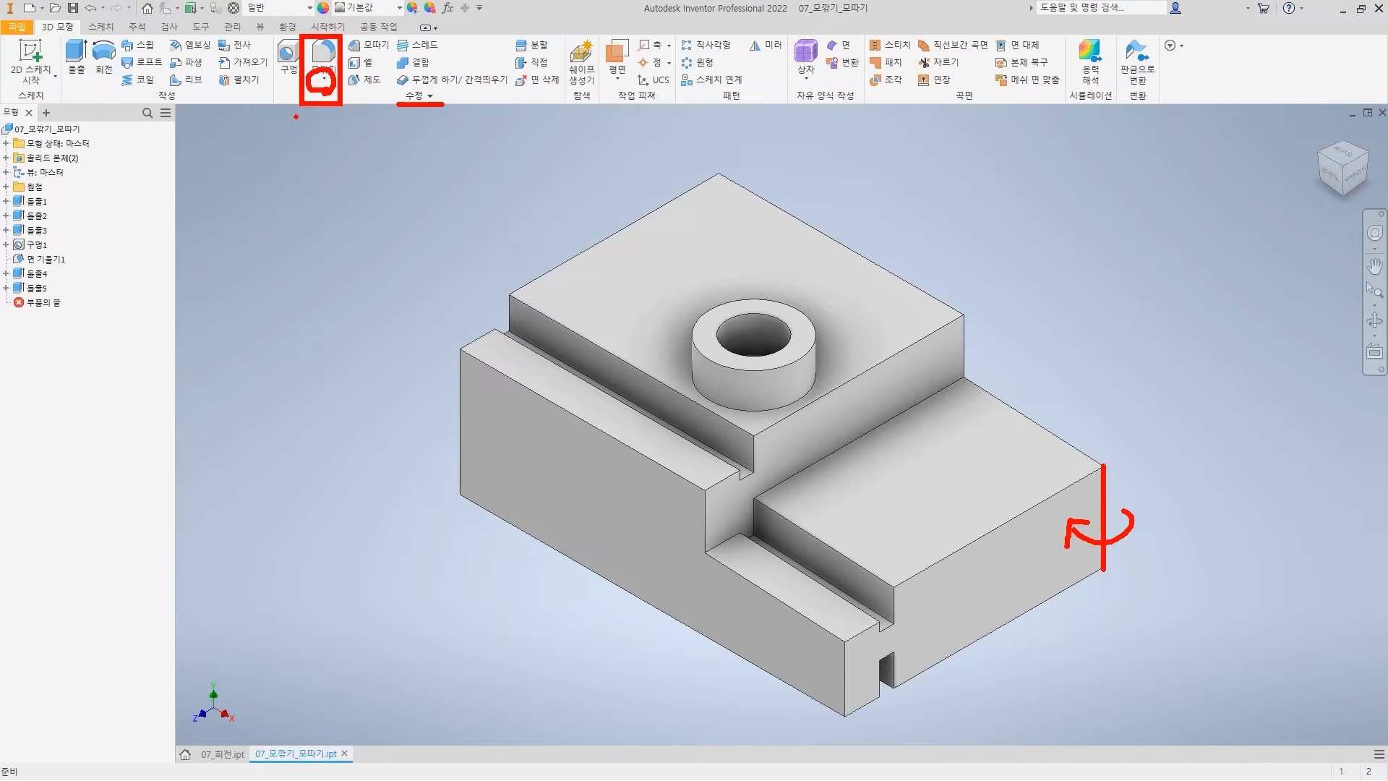
{"action": "left_click", "coordinate": [331, 75]}
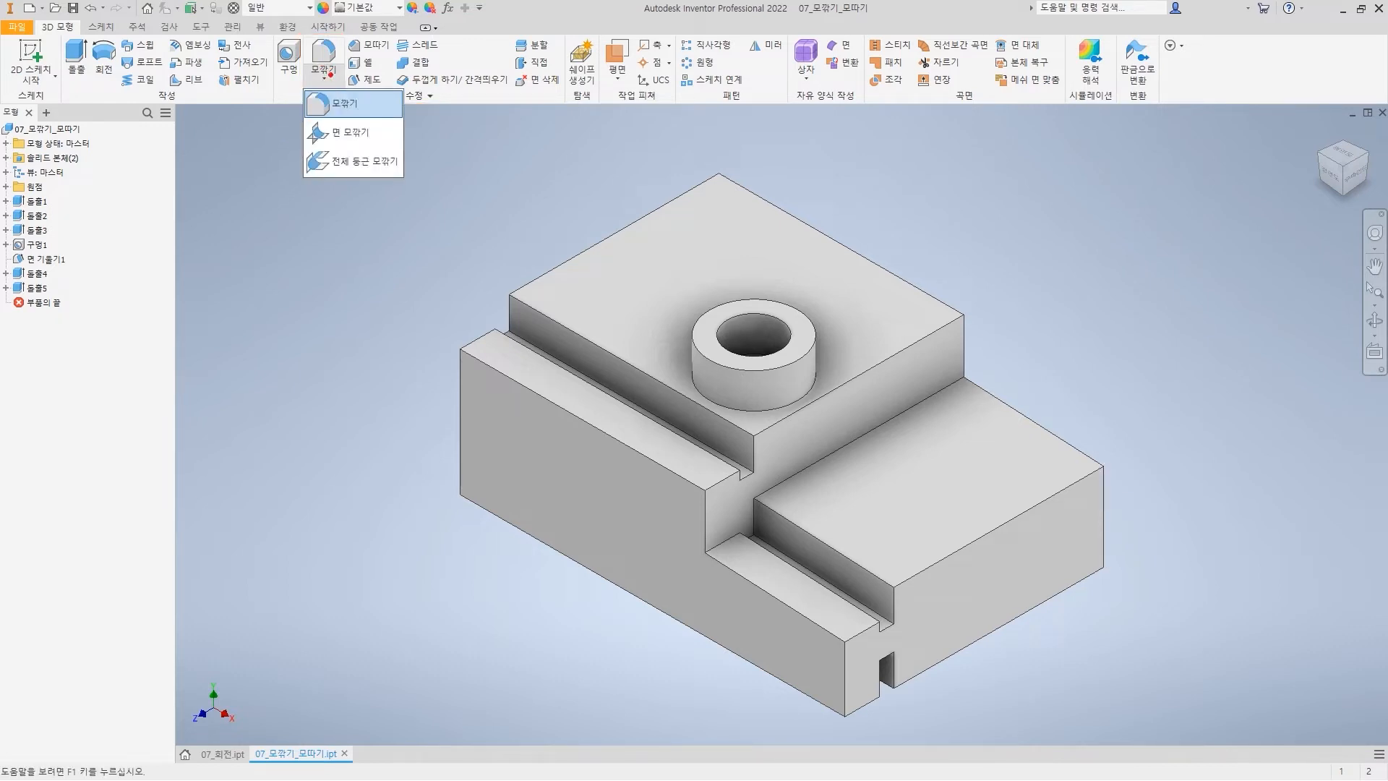
{"action": "mouse_move", "coordinate": [292, 100]}
{"action": "left_mouse_down"}
{"action": "mouse_move", "coordinate": [279, 150]}
{"action": "mouse_move", "coordinate": [296, 172]}
{"action": "left_mouse_up"}
{"action": "left_click_drag", "start_coordinate": [300, 117], "coordinate": [406, 179]}
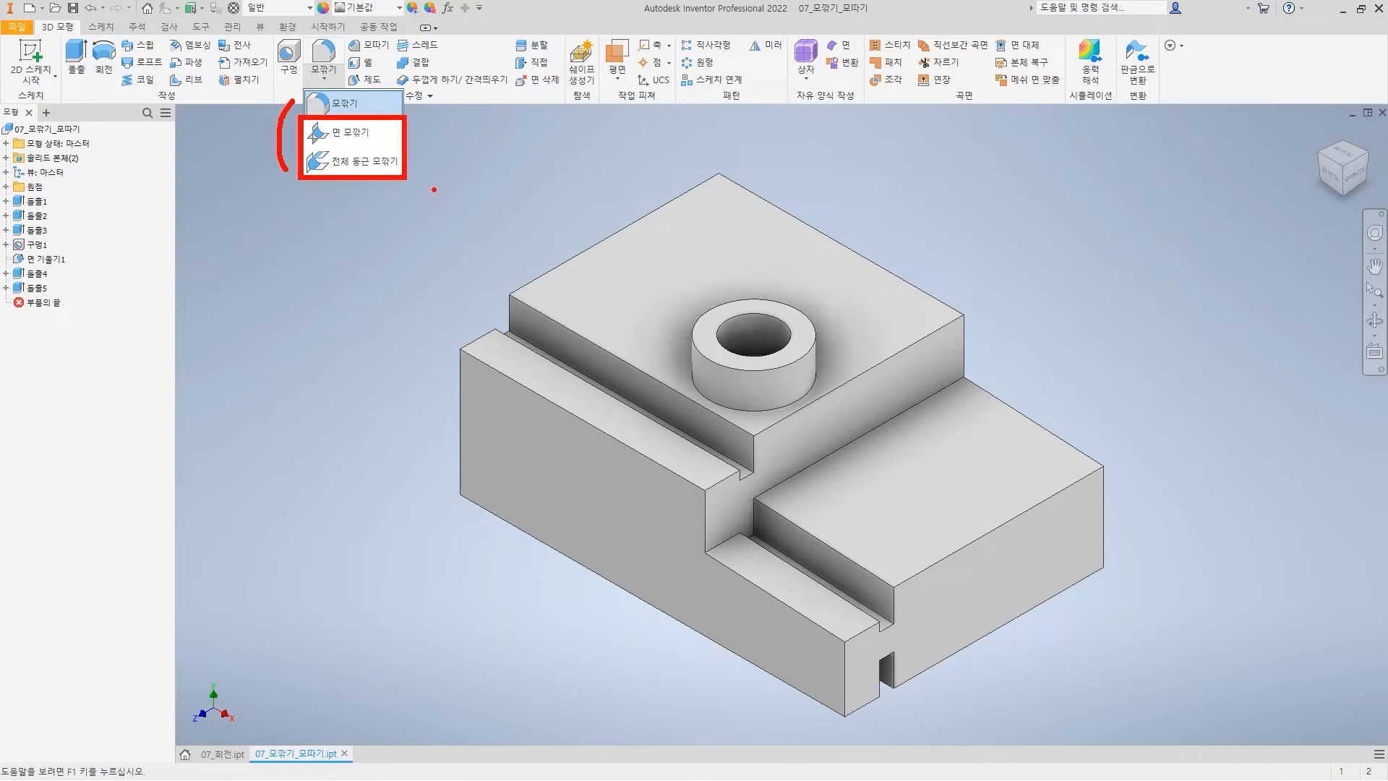
{"action": "left_click_drag", "start_coordinate": [377, 102], "coordinate": [439, 102]}
{"action": "key", "text": "Escape"}
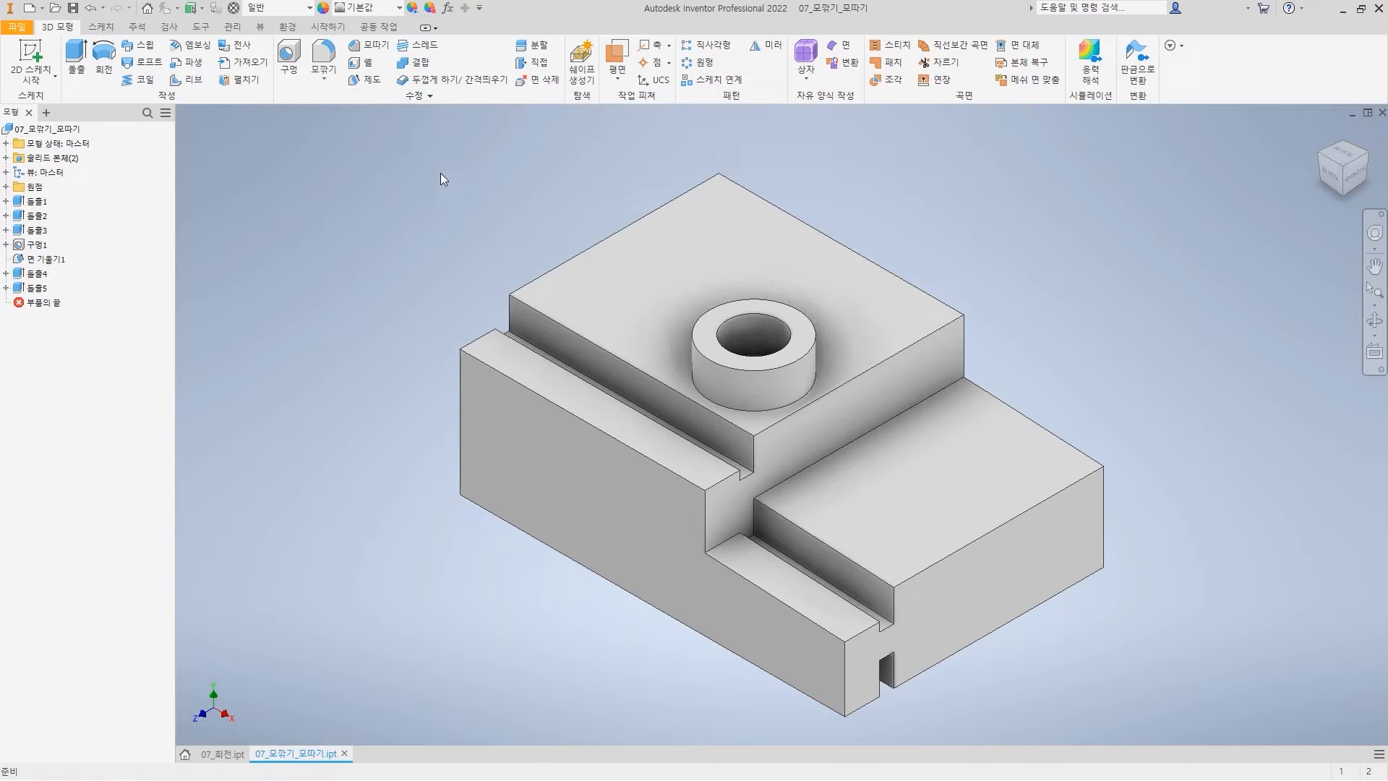
Start the Fillet command and try moving its floating tool palette away, placing it back beside the fillet properties
{"action": "left_click", "coordinate": [327, 78]}
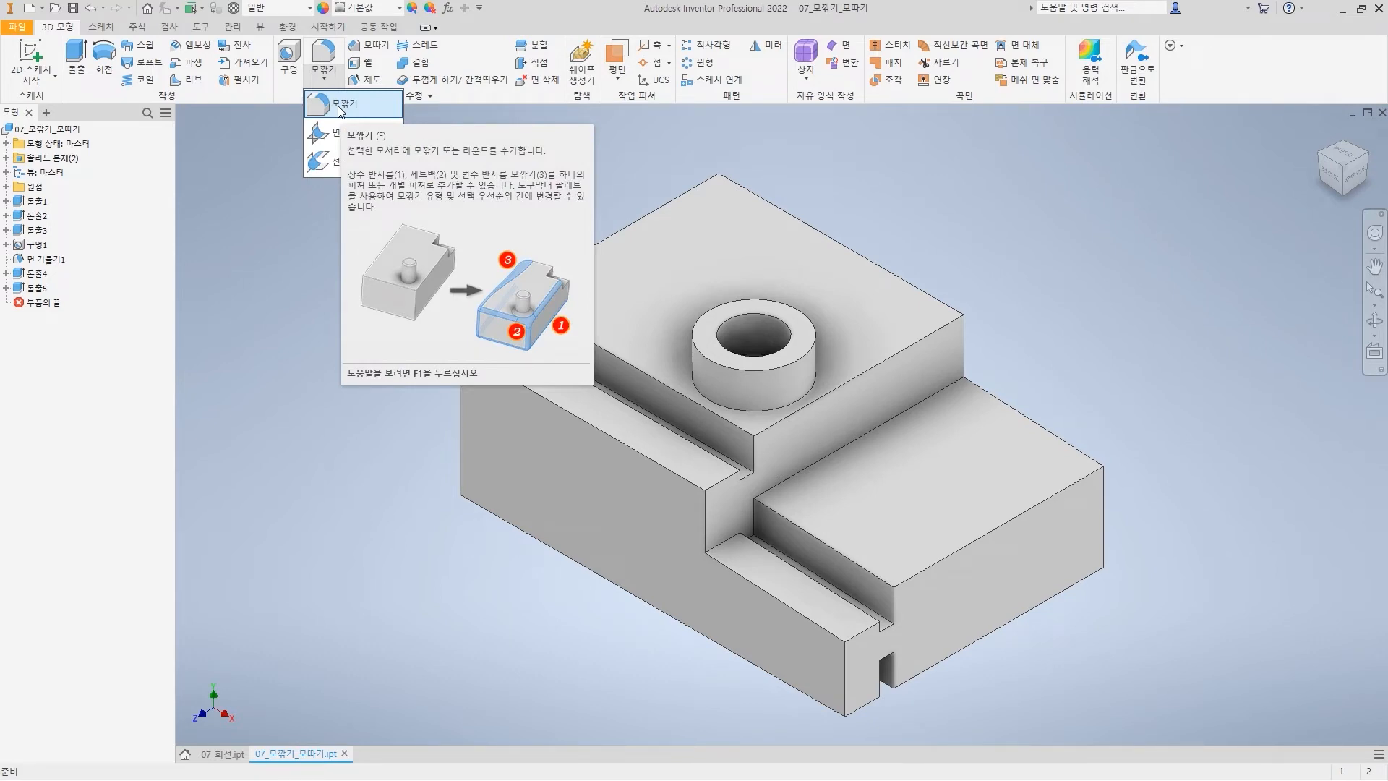
{"action": "left_click", "coordinate": [339, 107]}
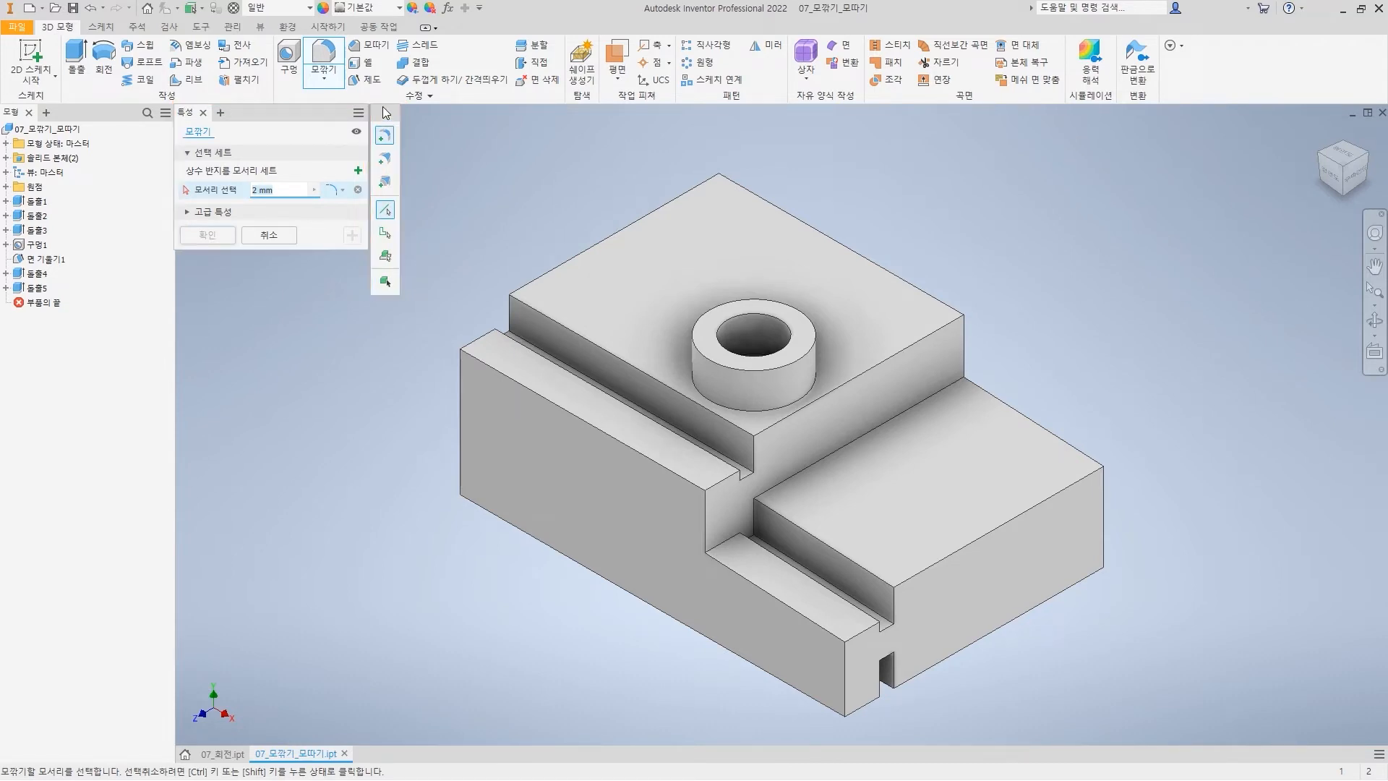
{"action": "mouse_move", "coordinate": [391, 112]}
{"action": "left_mouse_down"}
{"action": "mouse_move", "coordinate": [783, 185]}
{"action": "mouse_move", "coordinate": [1094, 149]}
{"action": "left_mouse_up"}
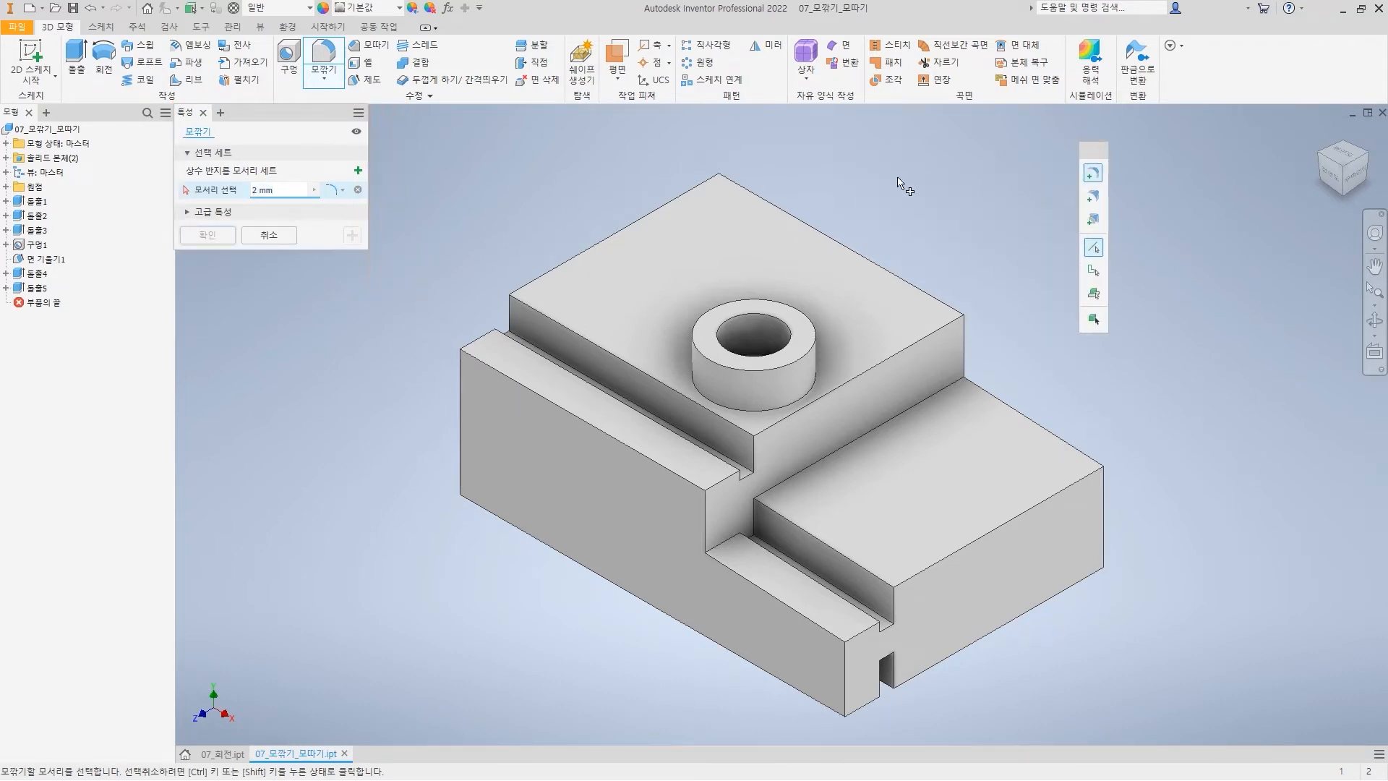
{"action": "left_click_drag", "start_coordinate": [1093, 150], "coordinate": [374, 129]}
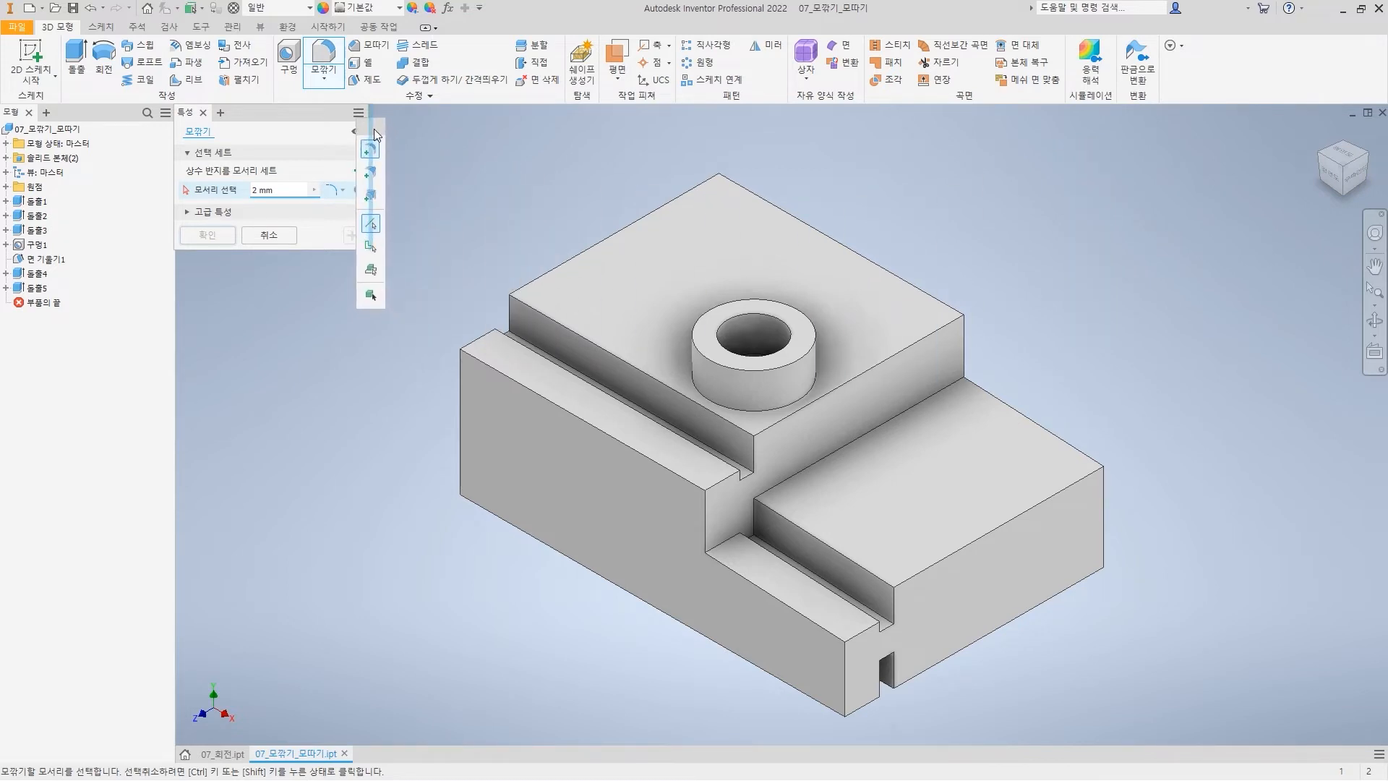
{"action": "left_click_drag", "start_coordinate": [375, 128], "coordinate": [375, 129]}
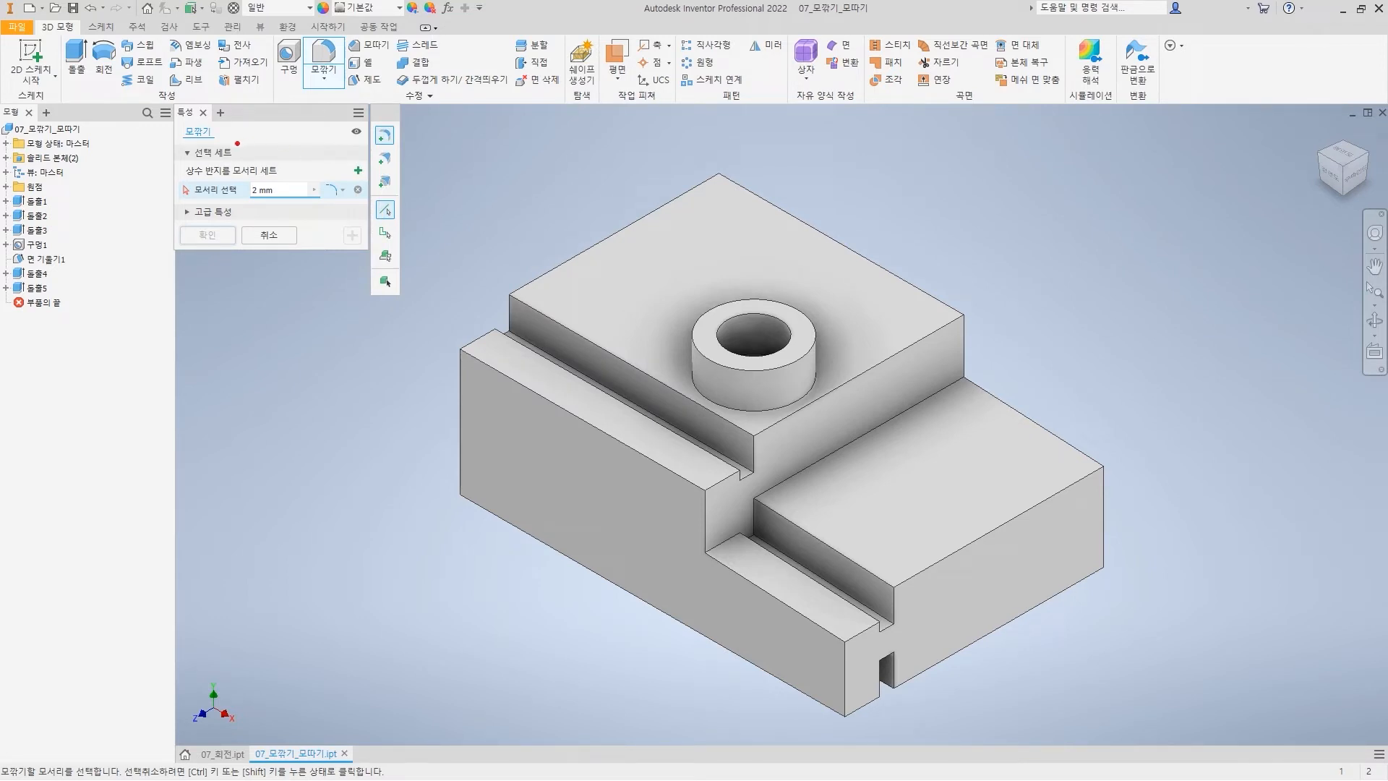
{"action": "left_click_drag", "start_coordinate": [290, 169], "coordinate": [313, 157]}
{"action": "mouse_move", "coordinate": [373, 120]}
{"action": "left_mouse_down"}
{"action": "mouse_move", "coordinate": [402, 180]}
{"action": "mouse_move", "coordinate": [372, 196]}
{"action": "left_mouse_up"}
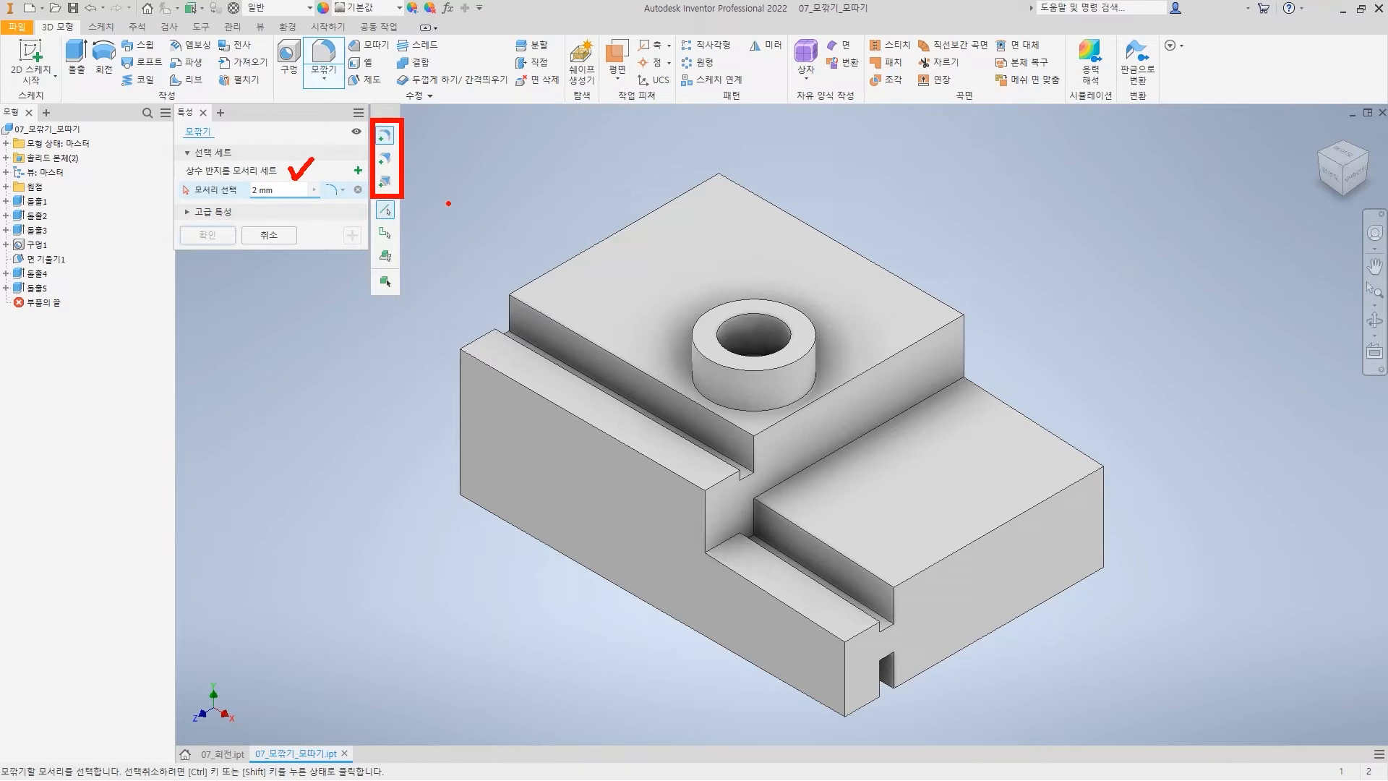
{"action": "mouse_move", "coordinate": [373, 202]}
{"action": "left_mouse_down"}
{"action": "mouse_move", "coordinate": [371, 253]}
{"action": "mouse_move", "coordinate": [404, 260]}
{"action": "mouse_move", "coordinate": [404, 200]}
{"action": "left_mouse_up"}
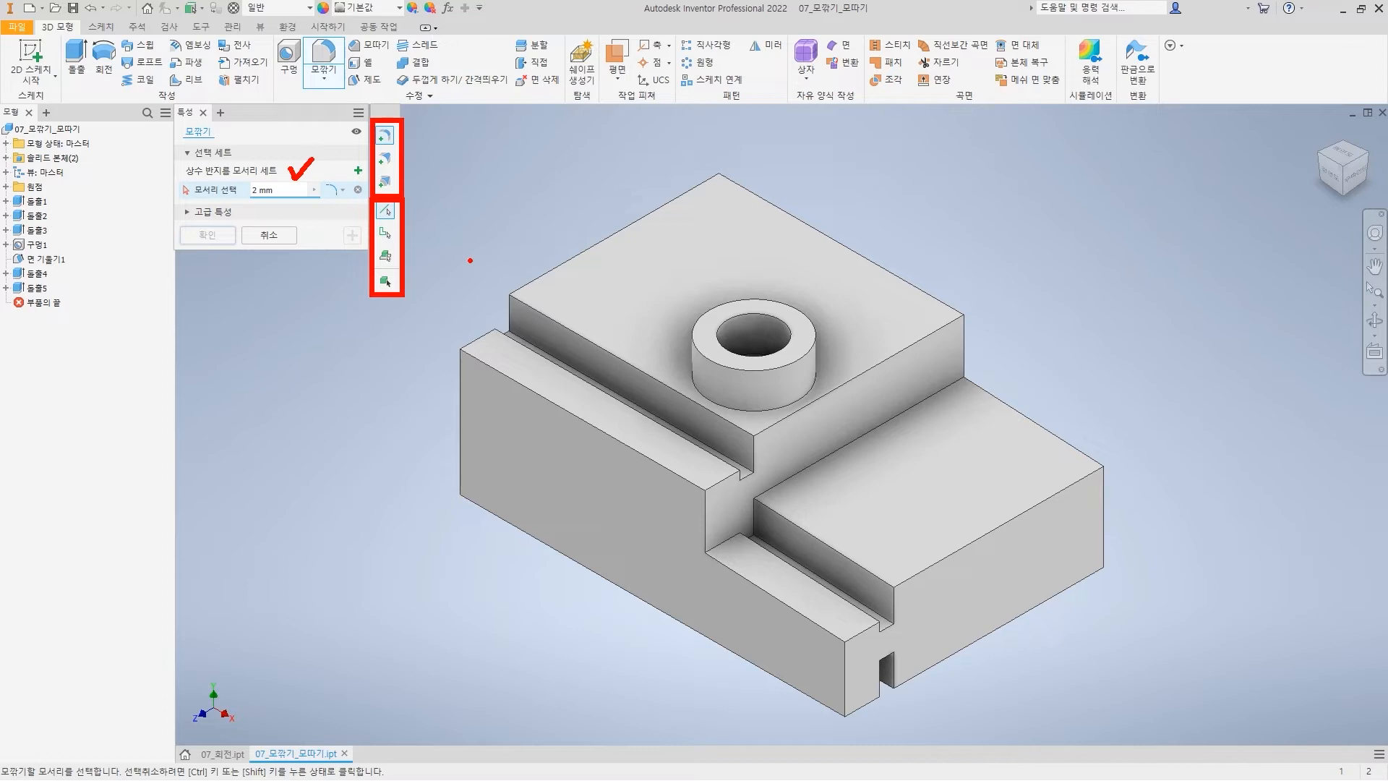
{"action": "key", "text": "e"}
{"action": "left_click_drag", "start_coordinate": [398, 135], "coordinate": [468, 134], "text": "ctrl+shift"}
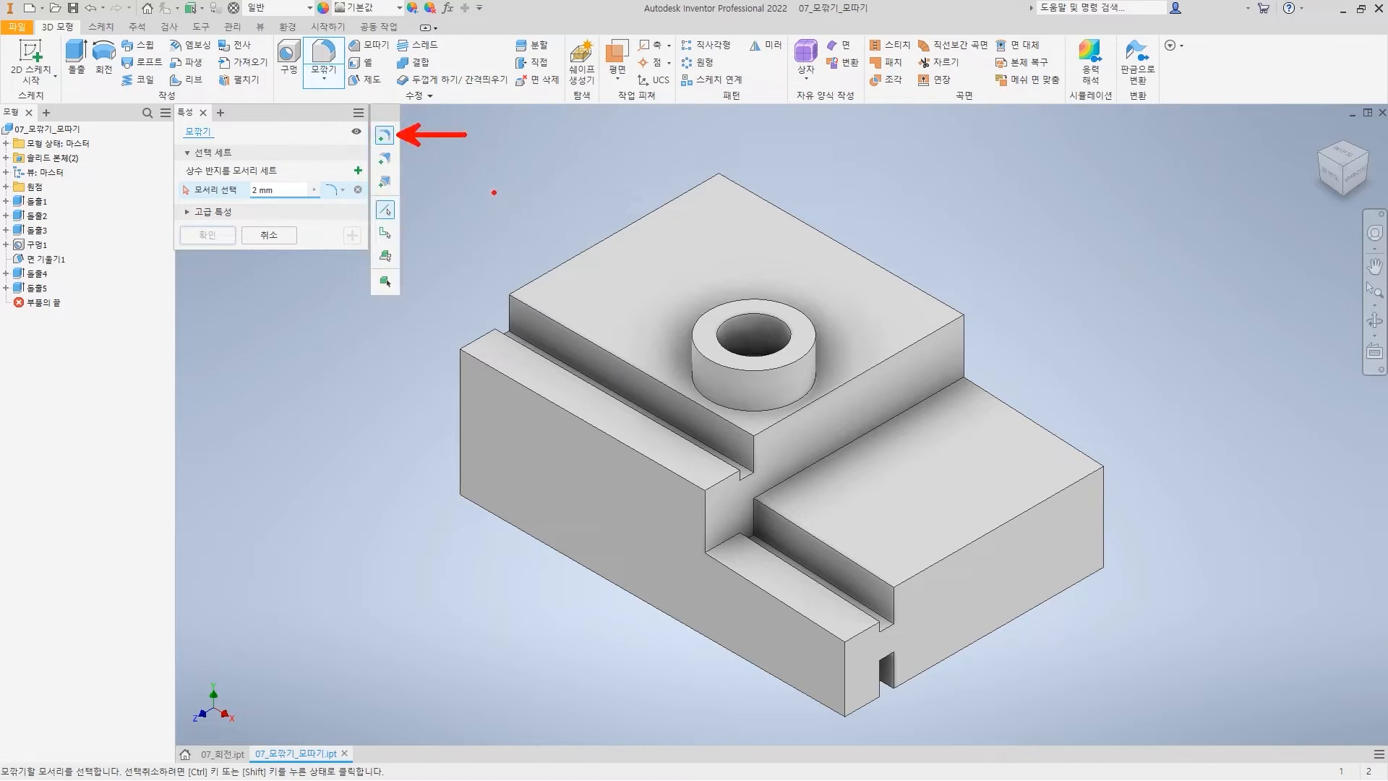
{"action": "key", "text": "Escape"}
{"action": "mouse_move", "coordinate": [277, 178]}
{"action": "left_mouse_down"}
{"action": "mouse_move", "coordinate": [294, 191]}
{"action": "mouse_move", "coordinate": [269, 209]}
{"action": "left_mouse_up"}
{"action": "left_click_drag", "start_coordinate": [456, 346], "coordinate": [716, 499]}
{"action": "mouse_move", "coordinate": [625, 438]}
{"action": "left_mouse_down"}
{"action": "mouse_move", "coordinate": [629, 462]}
{"action": "mouse_move", "coordinate": [525, 394]}
{"action": "left_mouse_up"}
{"action": "mouse_move", "coordinate": [460, 356]}
{"action": "left_mouse_down"}
{"action": "mouse_move", "coordinate": [444, 354]}
{"action": "mouse_move", "coordinate": [466, 362]}
{"action": "left_mouse_up"}
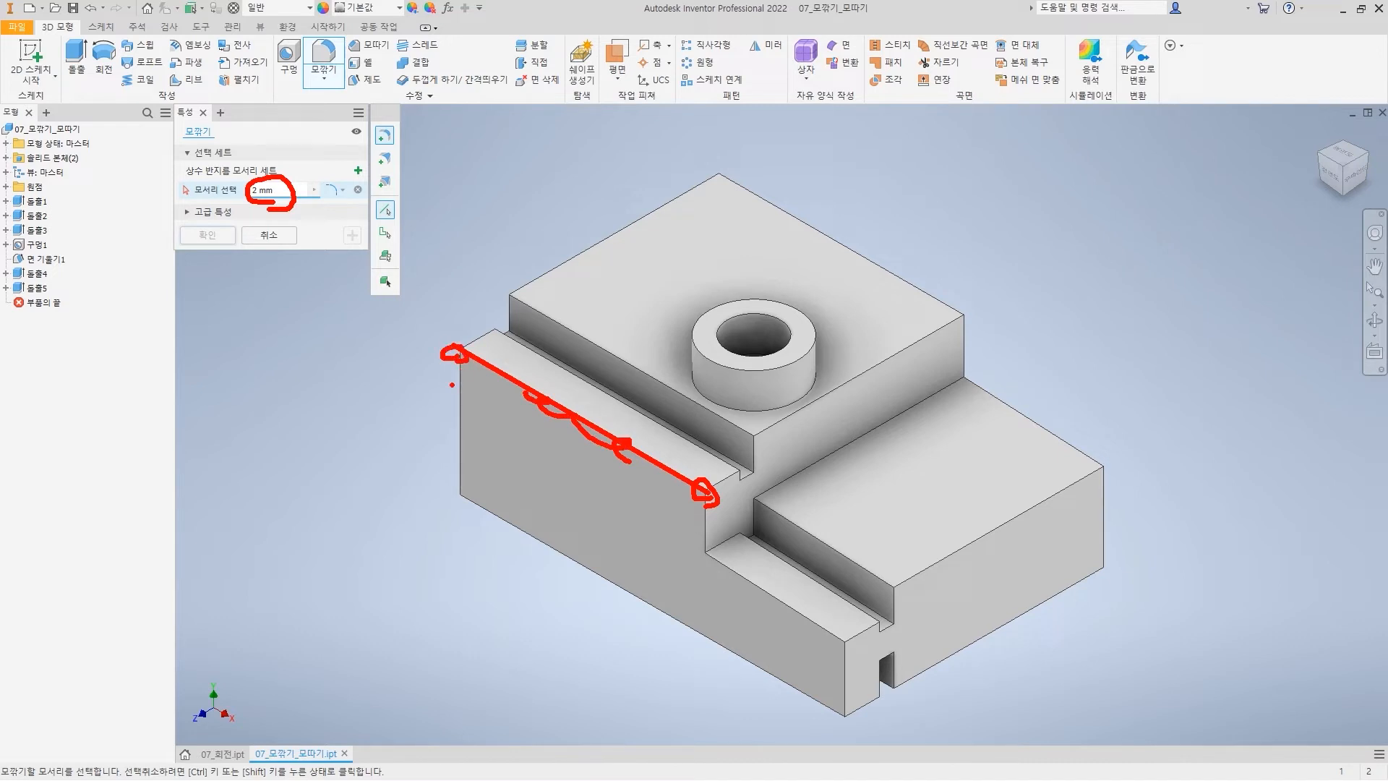
Select five edges around the front step, two long, two short and the vertical one, for a constant 2 mm fillet
{"action": "left_click", "coordinate": [594, 427]}
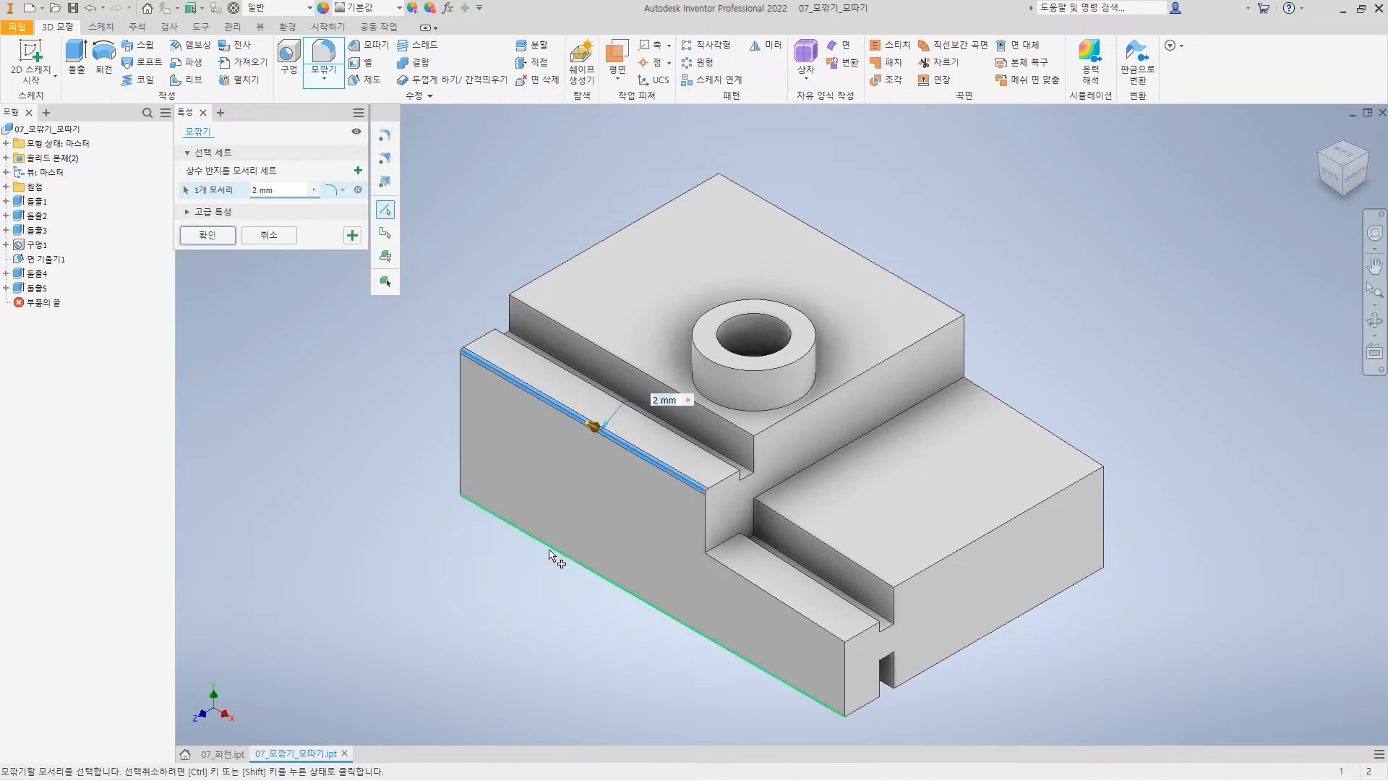
{"action": "left_click", "coordinate": [723, 481]}
{"action": "left_click", "coordinate": [705, 532]}
{"action": "left_click", "coordinate": [729, 567]}
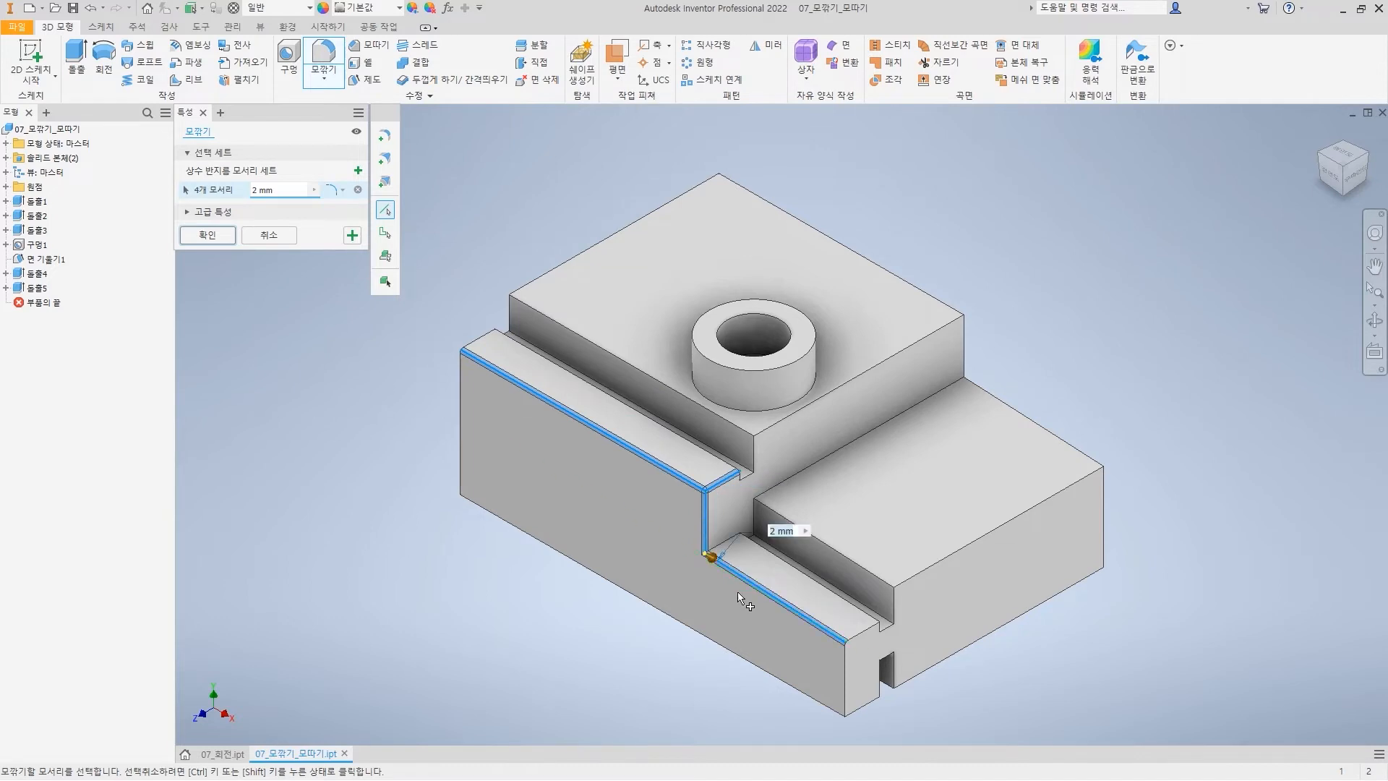
{"action": "left_click", "coordinate": [722, 541]}
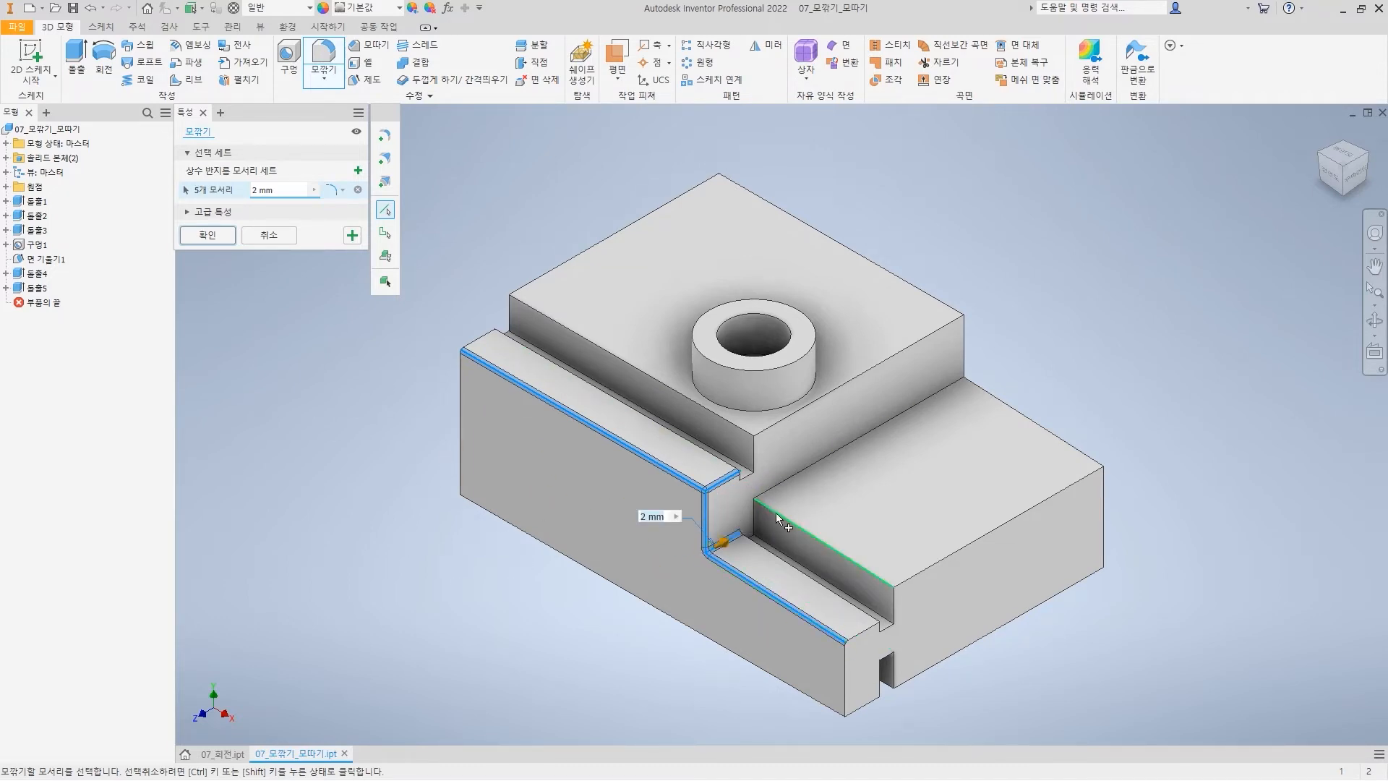
Add a second constant-radius edge set of 5 mm with the lower block's front, end and inner-corner top edges
{"action": "left_click", "coordinate": [358, 172]}
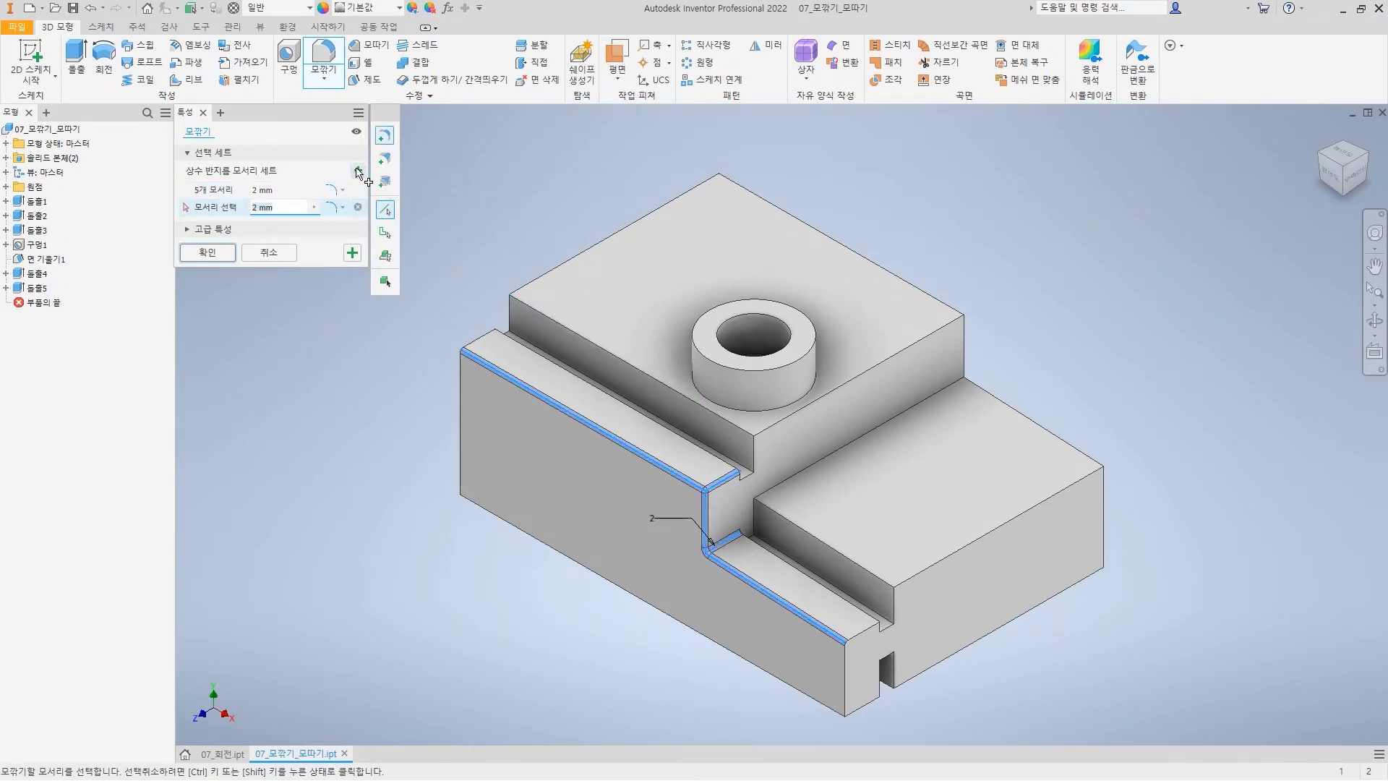
{"action": "type", "text": "5"}
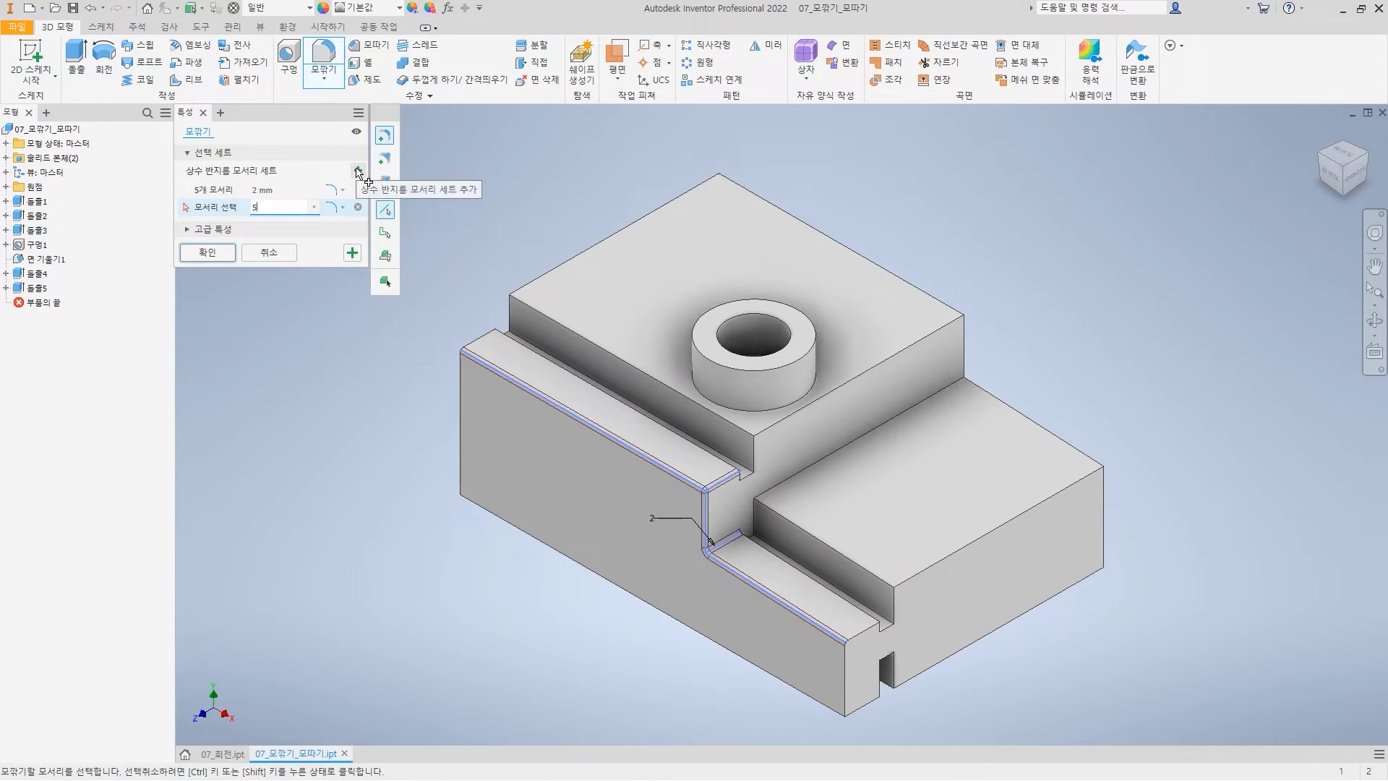
{"action": "left_click", "coordinate": [824, 542]}
{"action": "left_click", "coordinate": [985, 536]}
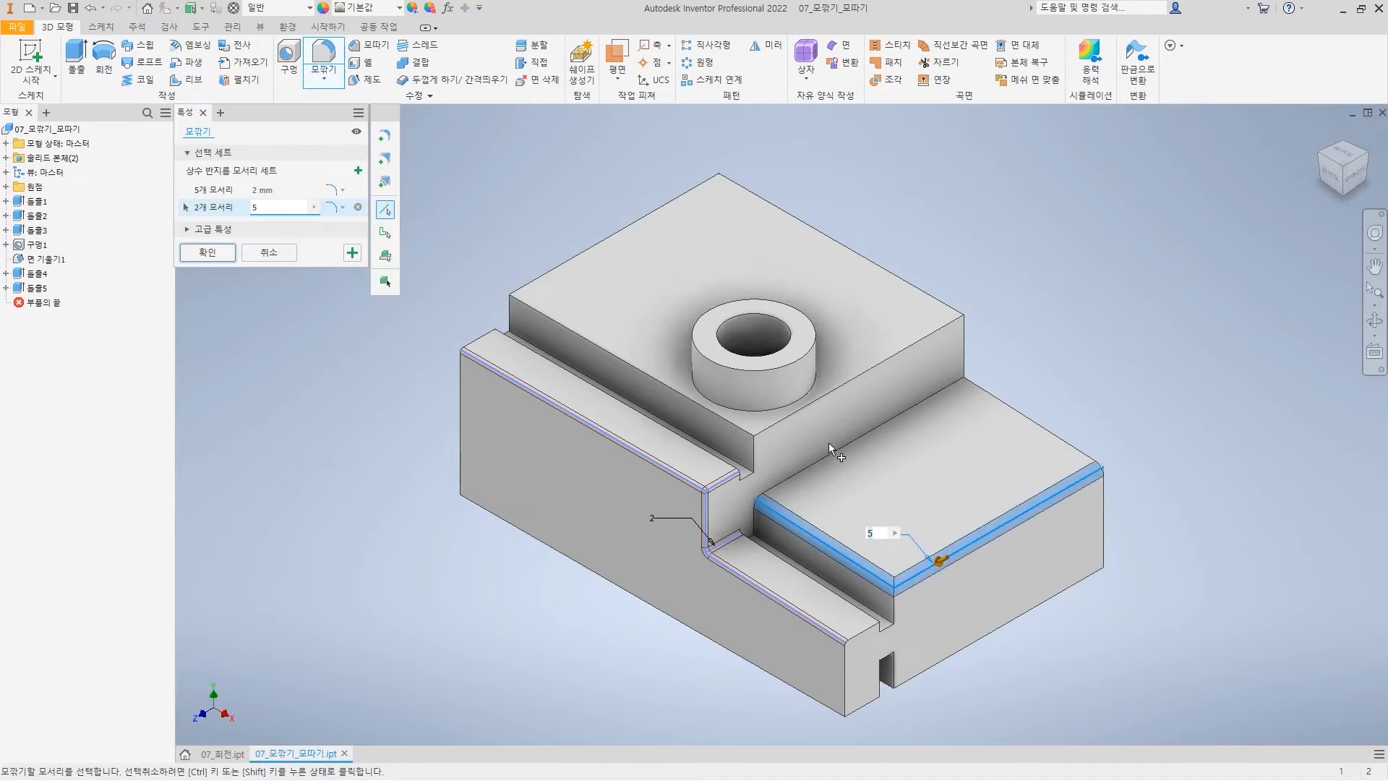
{"action": "left_click", "coordinate": [831, 453]}
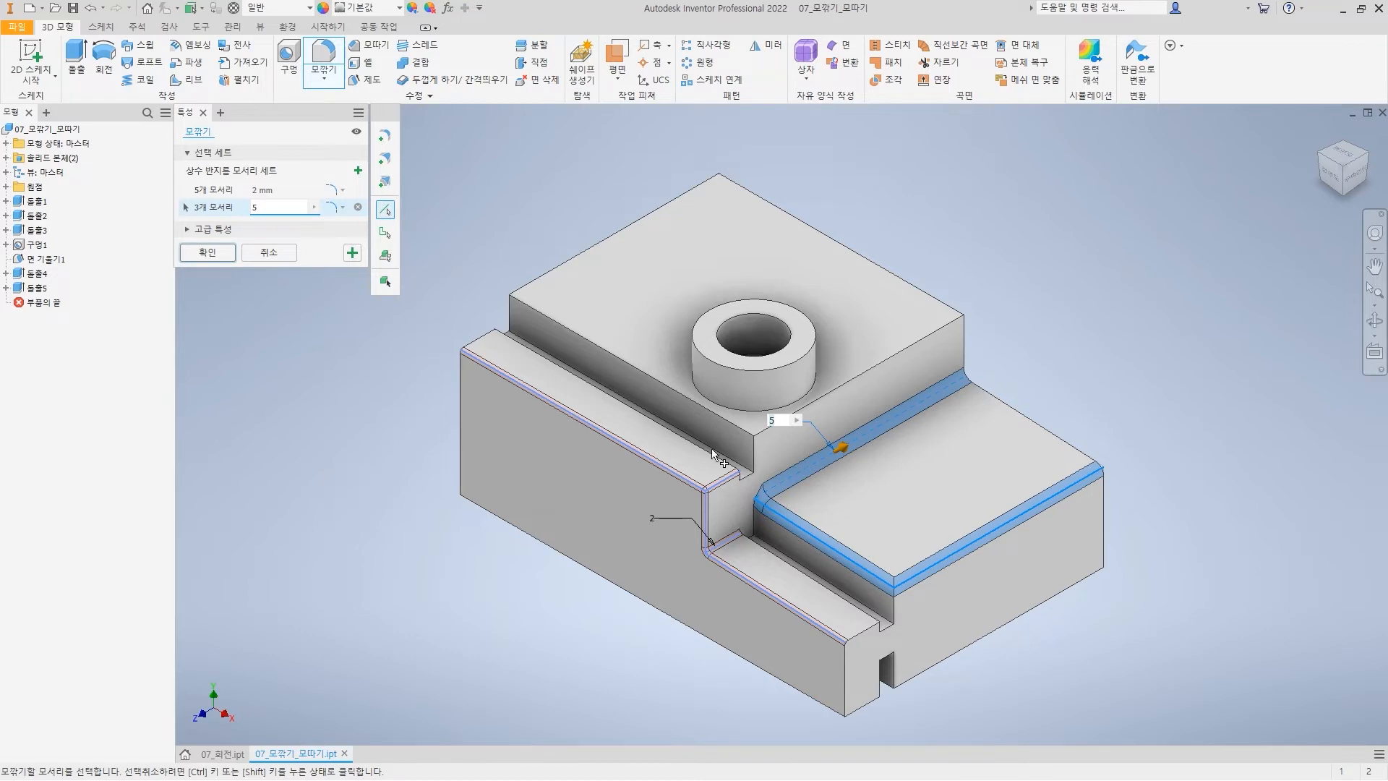
Deselect the inner-corner and front edges of the lower block from the 5 mm set, and delete that edge set
{"action": "left_click", "coordinate": [873, 431], "text": "ctrl"}
{"action": "left_click", "coordinate": [842, 558], "text": "ctrl"}
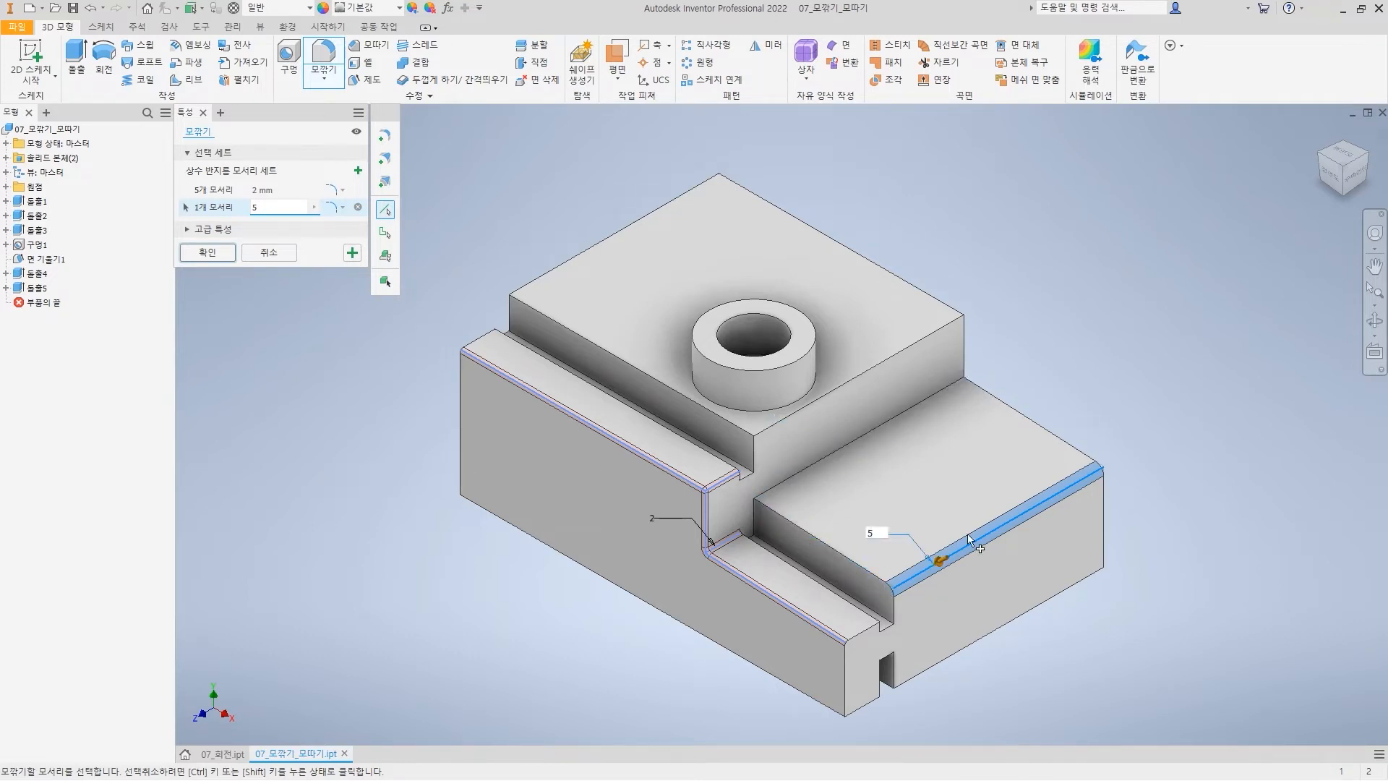
{"action": "left_click", "coordinate": [358, 208]}
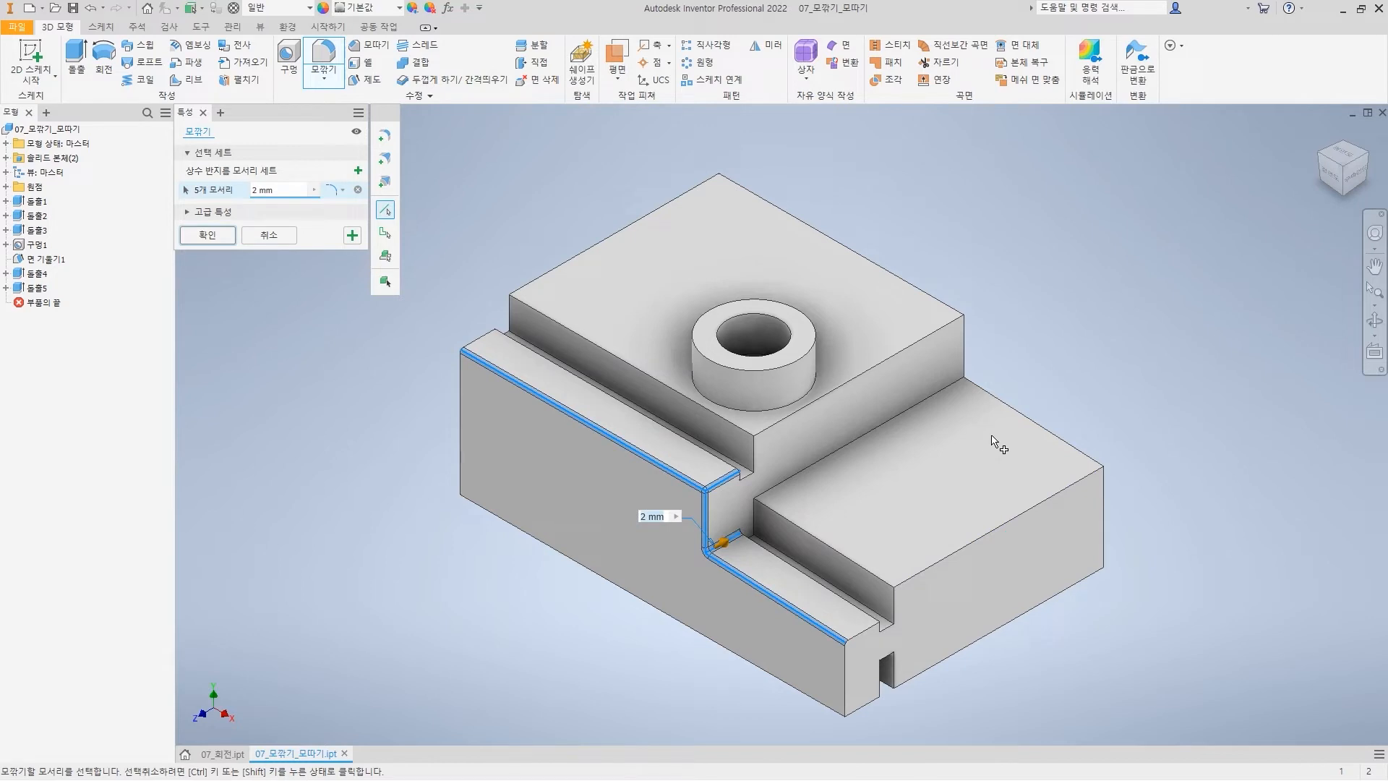
Add another 5 mm constant-radius edge set with the lower block's rear, inner-corner and end top edges
{"action": "left_click", "coordinate": [358, 170]}
{"action": "type", "text": "5"}
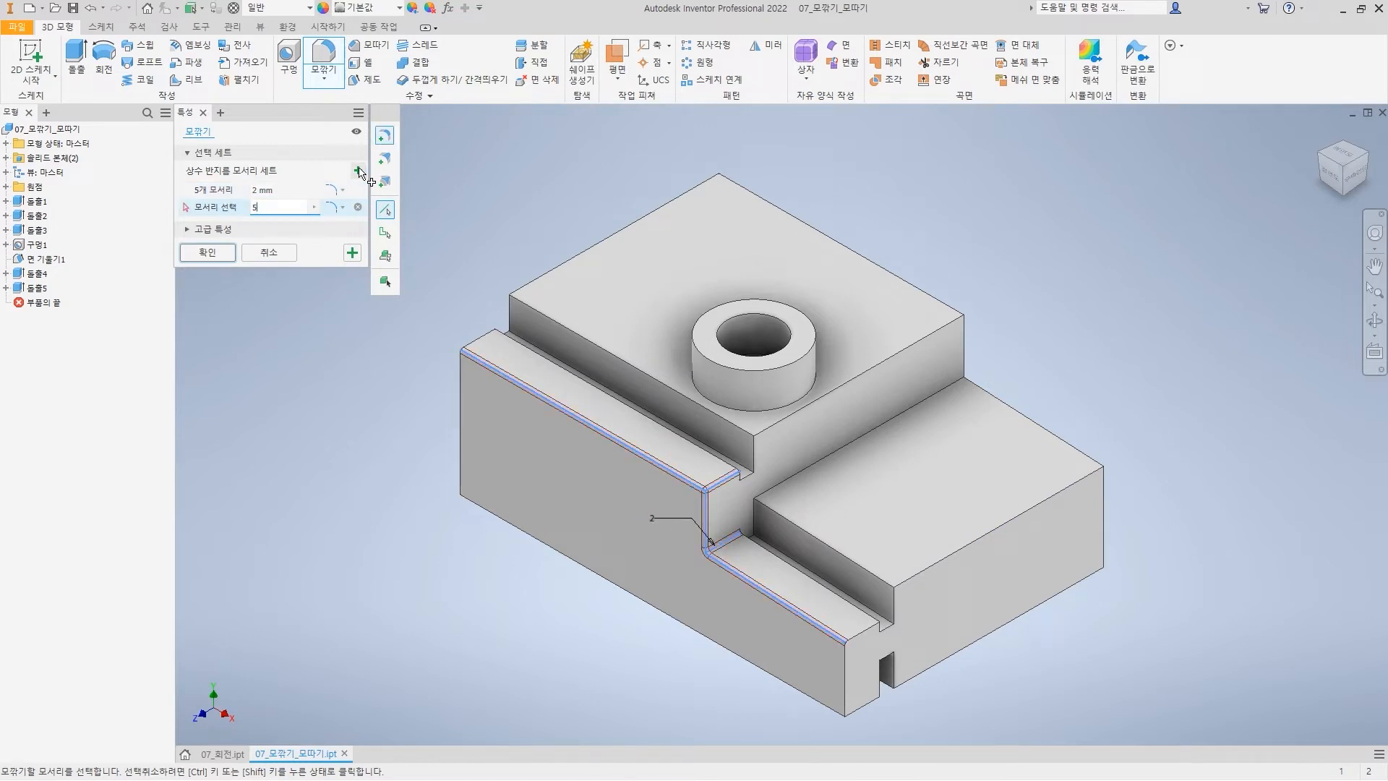
{"action": "left_click", "coordinate": [1012, 409]}
{"action": "left_click", "coordinate": [925, 403]}
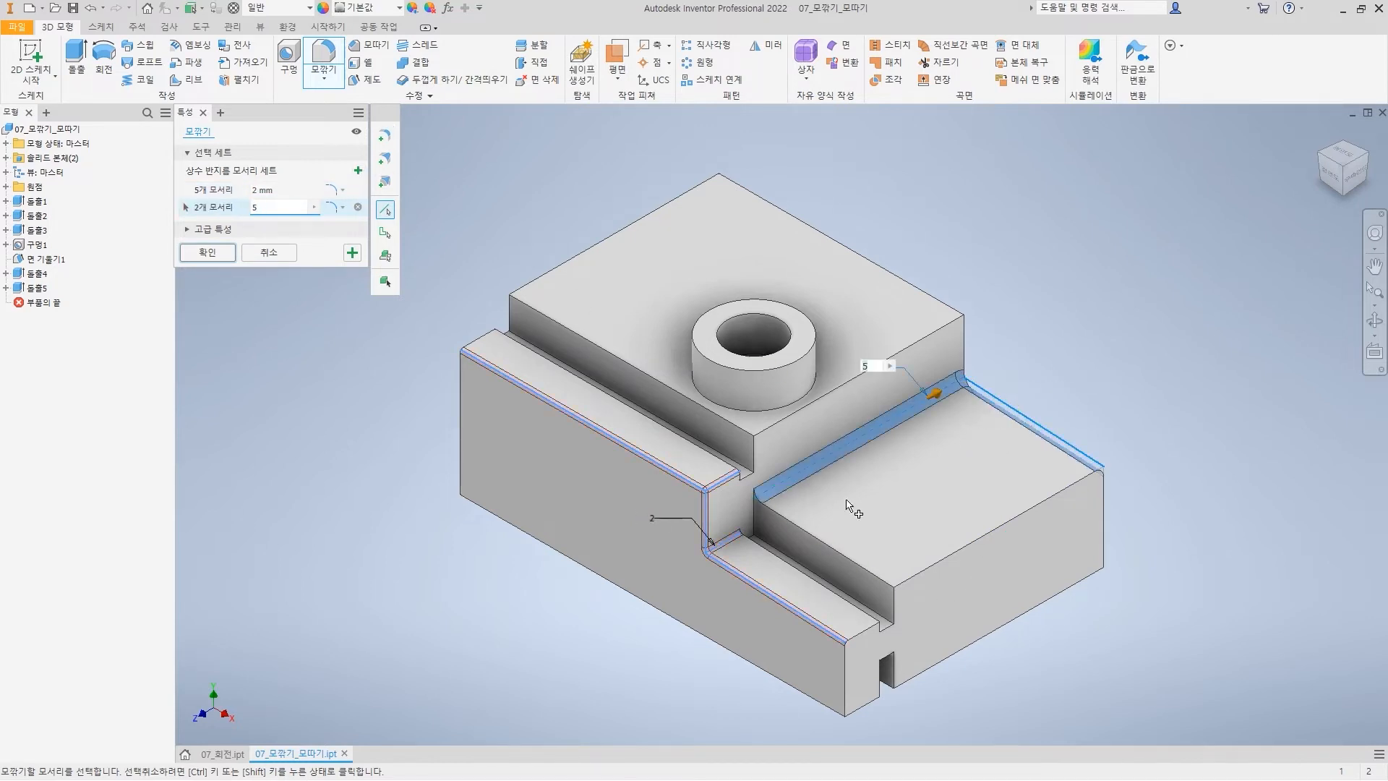
{"action": "left_click", "coordinate": [1031, 515]}
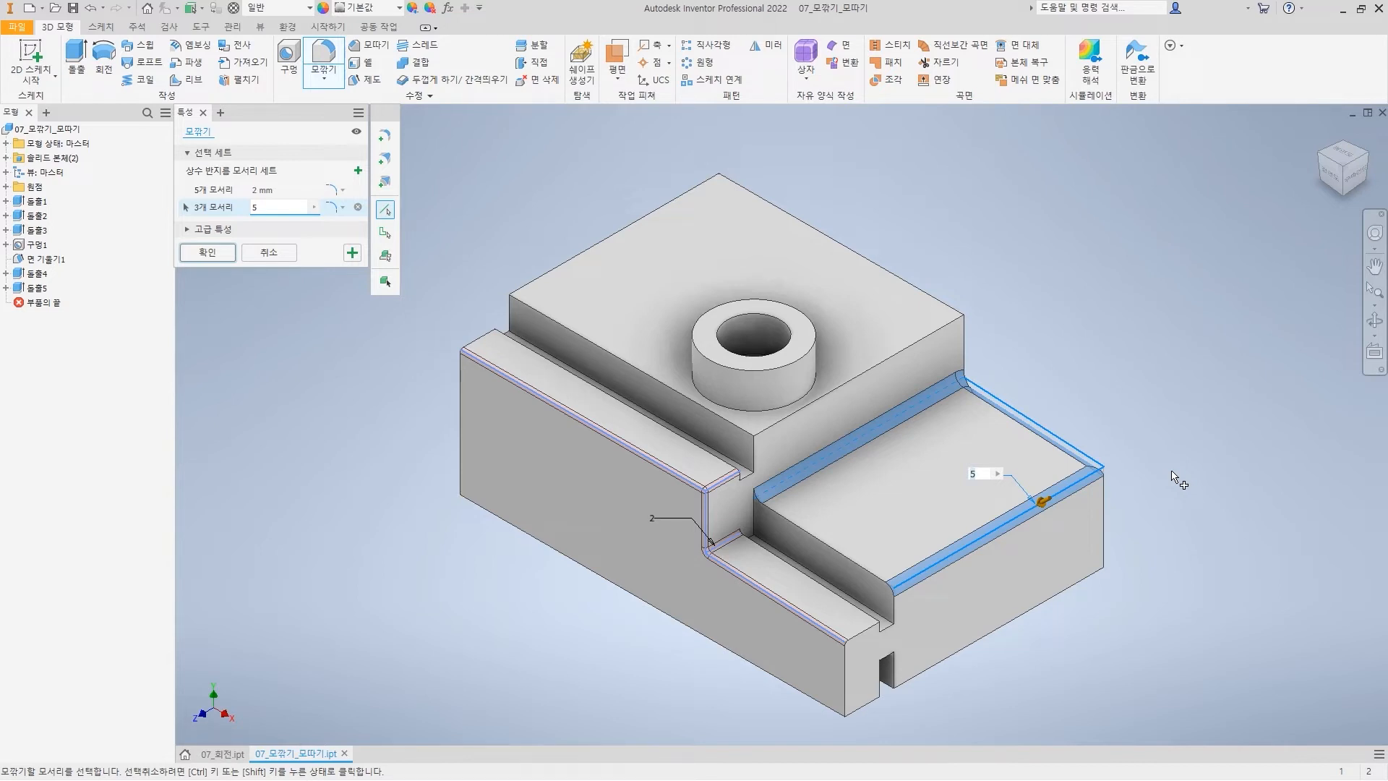
Add the lower block's front top edge and adjoining vertical edge to the 2 mm set, and two front ledge corner edges to the 5 mm set
{"action": "left_click", "coordinate": [214, 191]}
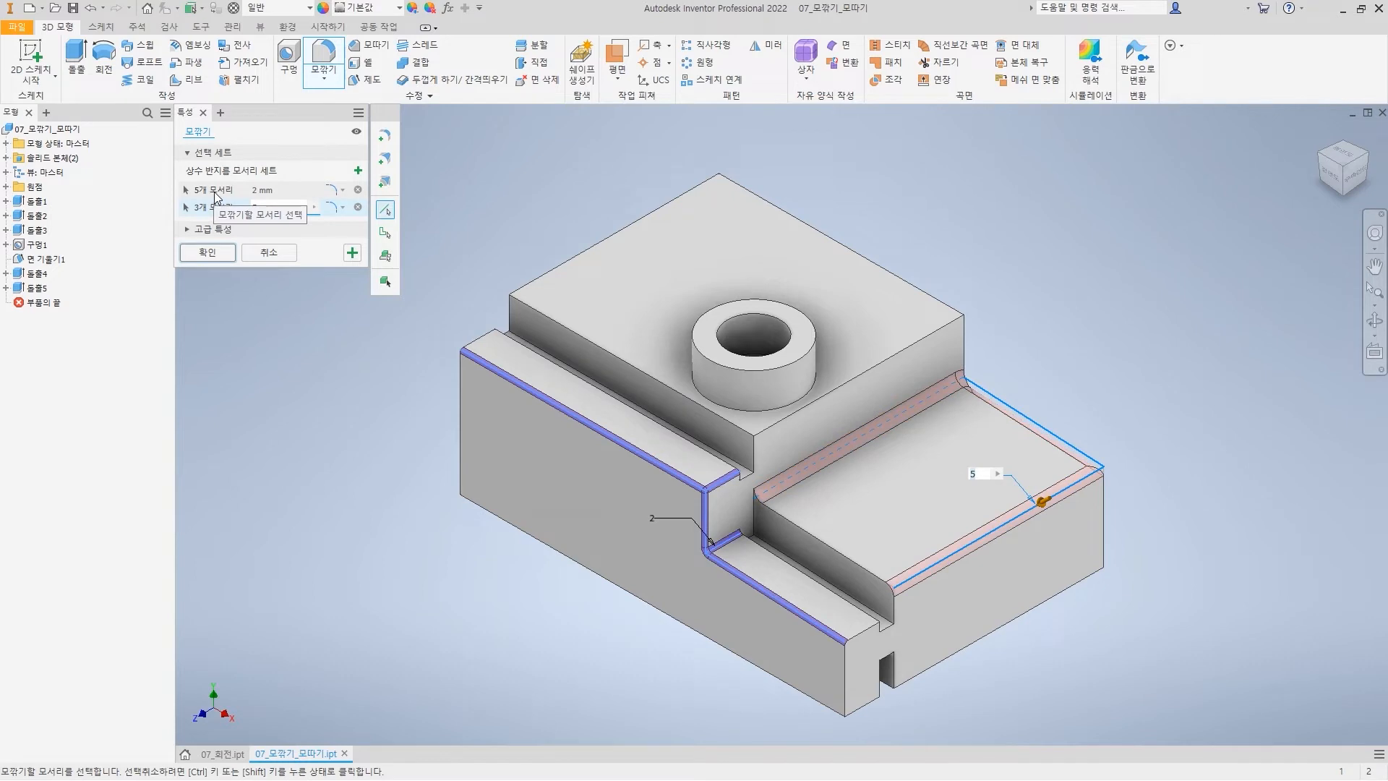
{"action": "left_click", "coordinate": [214, 191]}
{"action": "left_click", "coordinate": [831, 546]}
{"action": "left_click", "coordinate": [893, 604]}
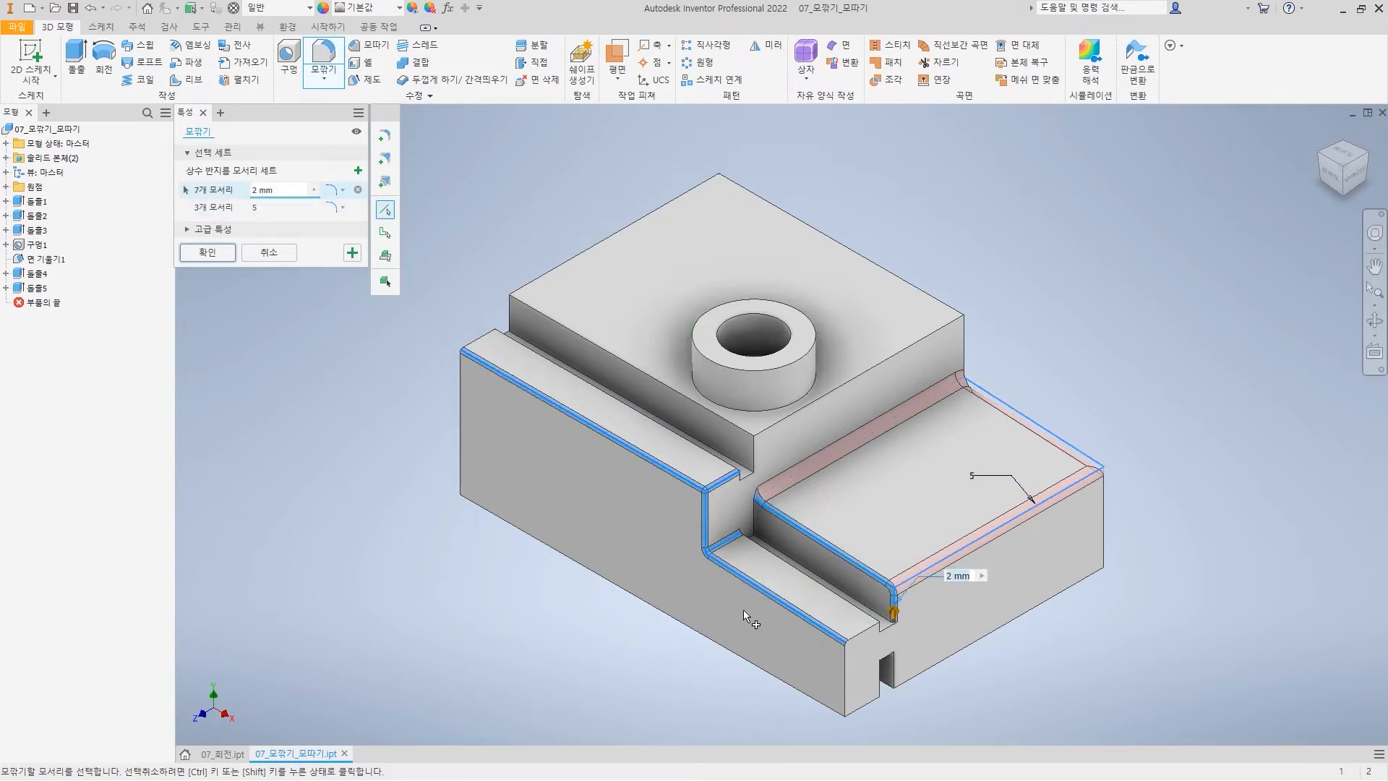
{"action": "left_click", "coordinate": [210, 207]}
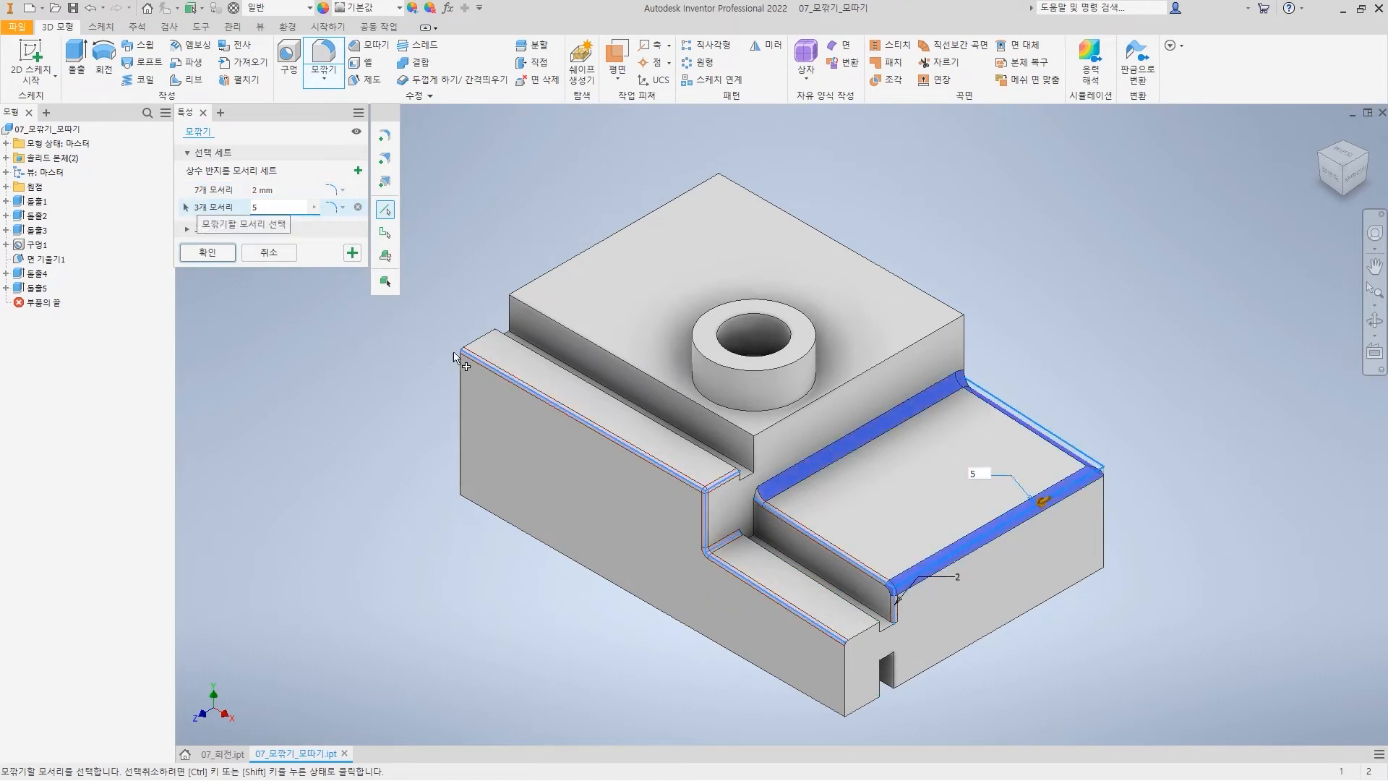
{"action": "left_click", "coordinate": [857, 634]}
{"action": "left_click", "coordinate": [845, 680]}
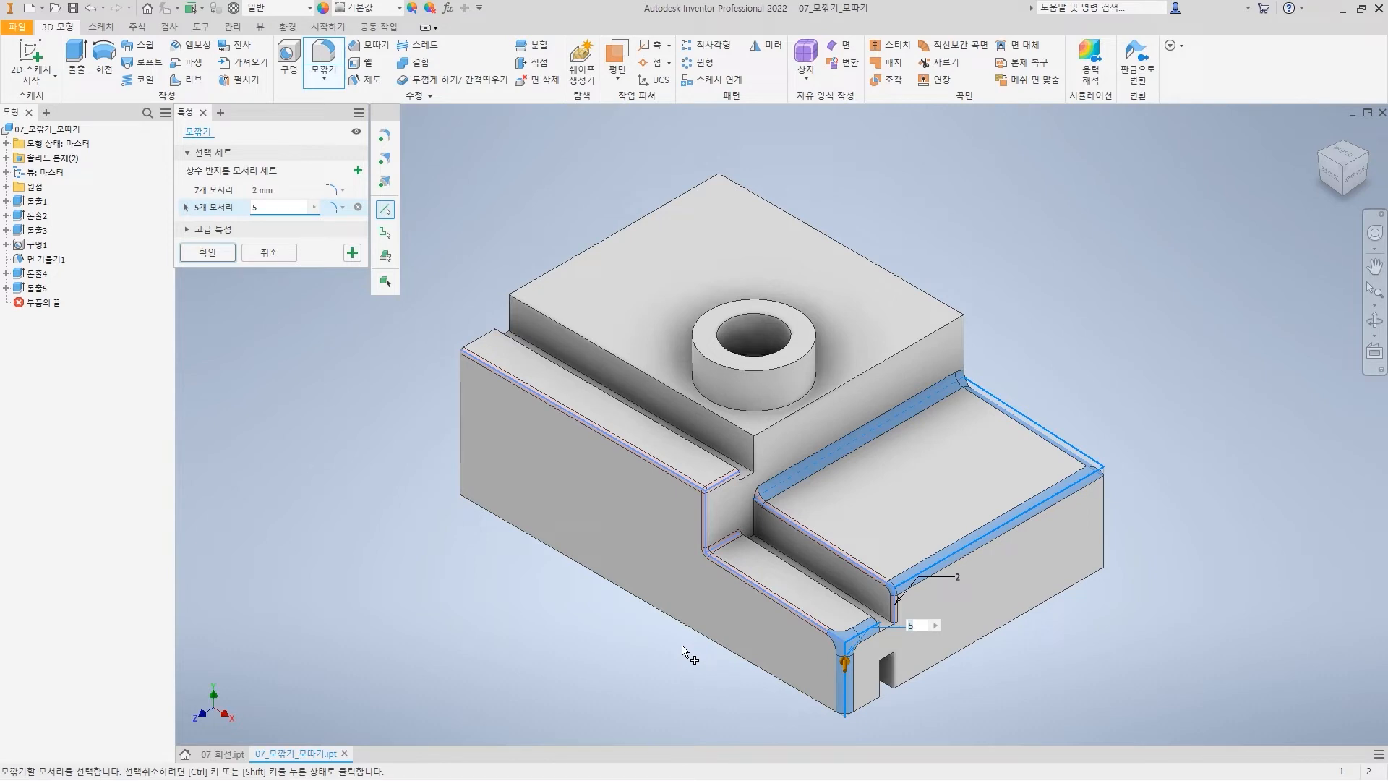
Delete both edge sets and select the front step's upper long edge for a constant 2 mm fillet
{"action": "left_click", "coordinate": [358, 207]}
{"action": "left_click", "coordinate": [358, 190]}
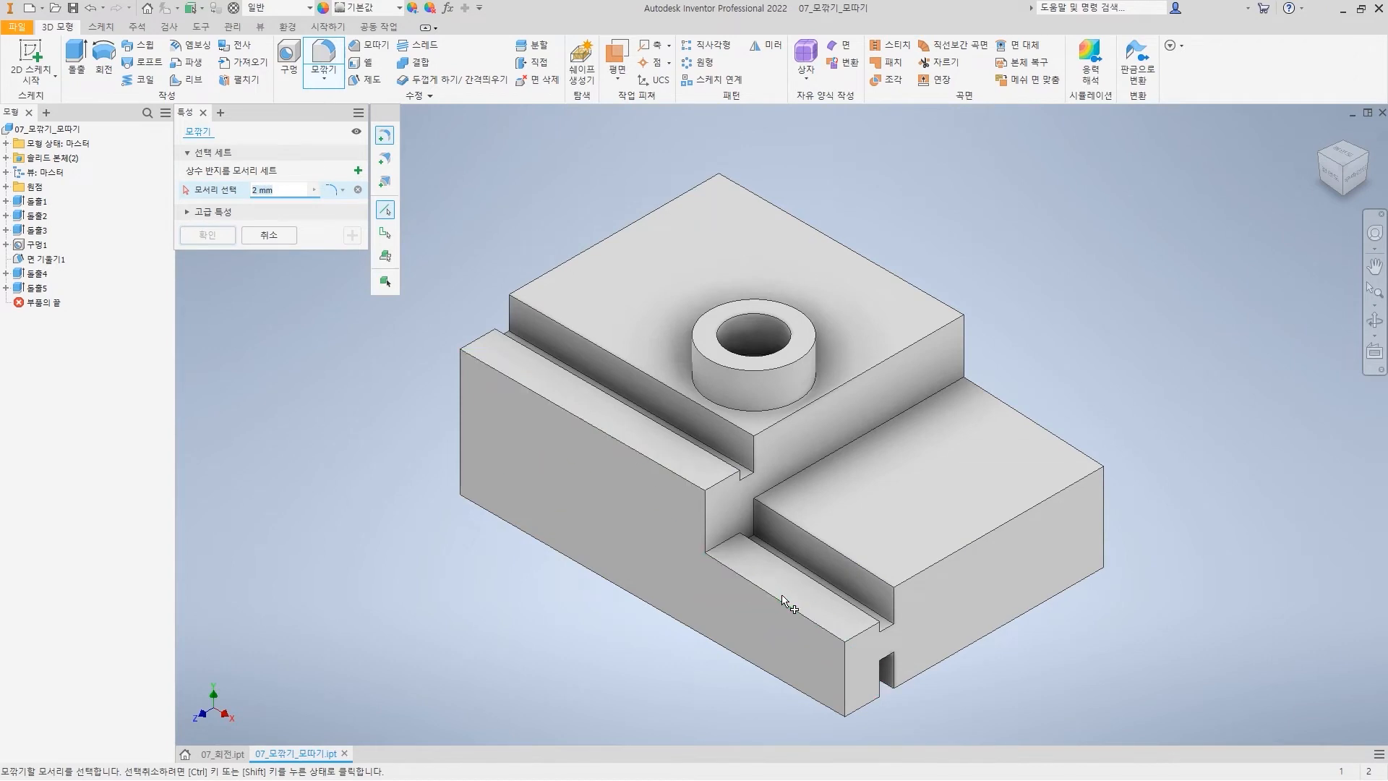
{"action": "left_click", "coordinate": [652, 465]}
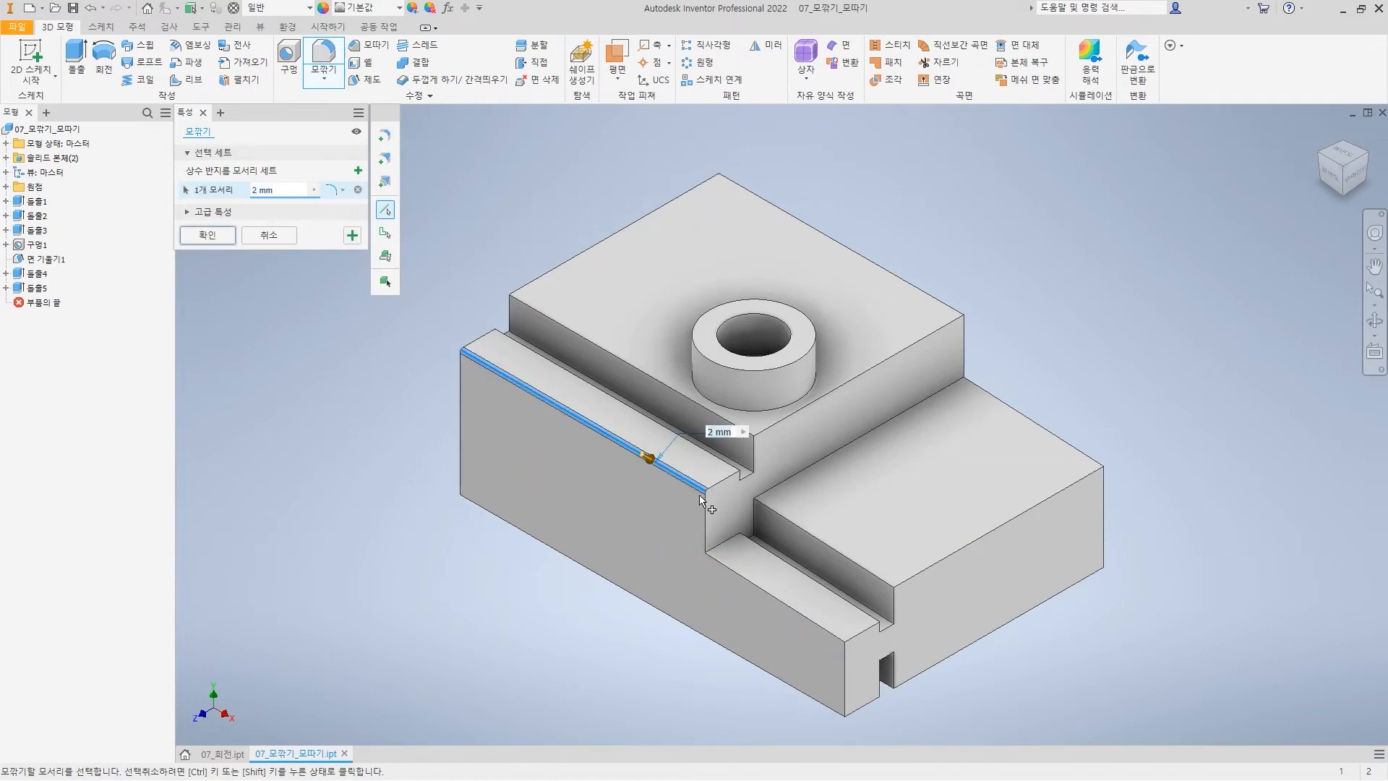
{"action": "scroll", "coordinate": [705, 504], "scroll_direction": "up", "scroll_amount": 6}
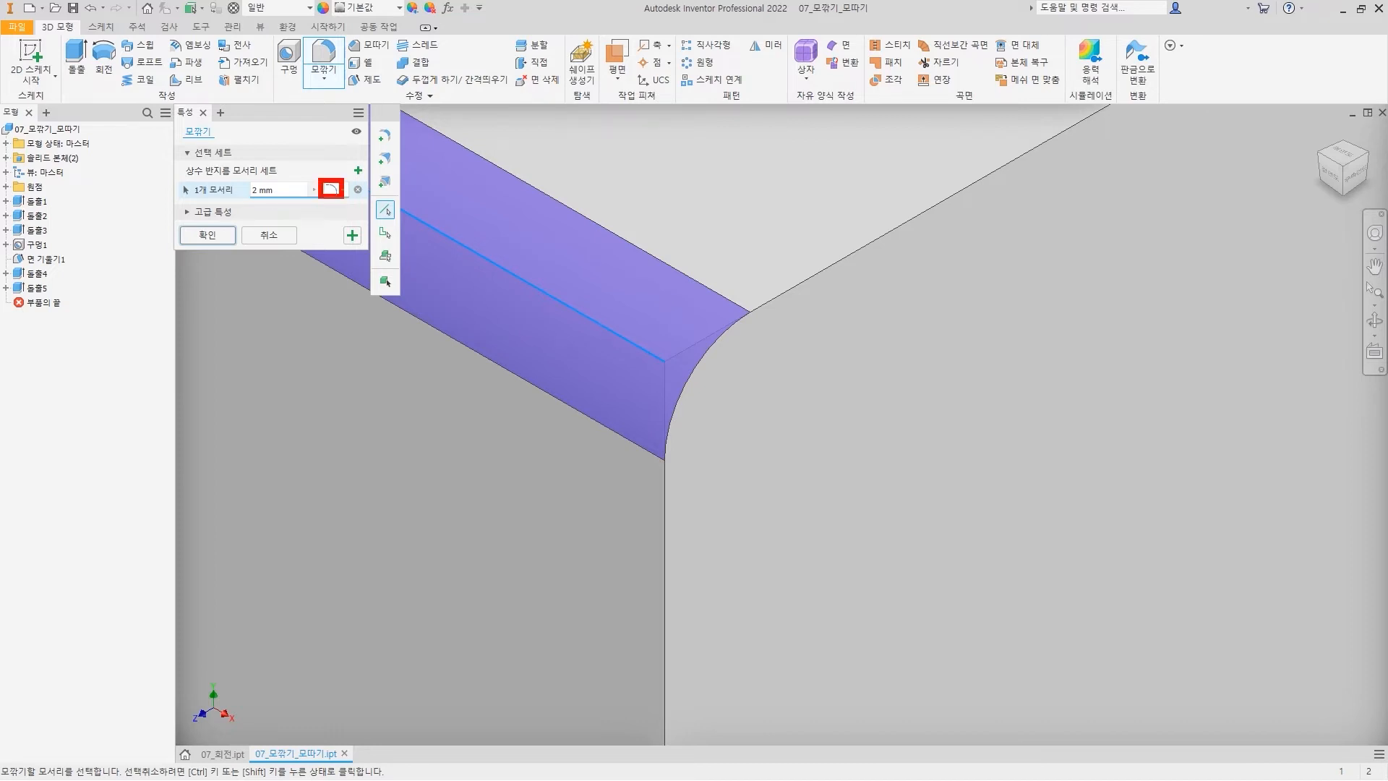
Compare the smooth G2 (부드러운 G2) and inverted (반전됨) fillet shapes on the selected edge, choosing inverted
{"action": "left_click", "coordinate": [344, 190]}
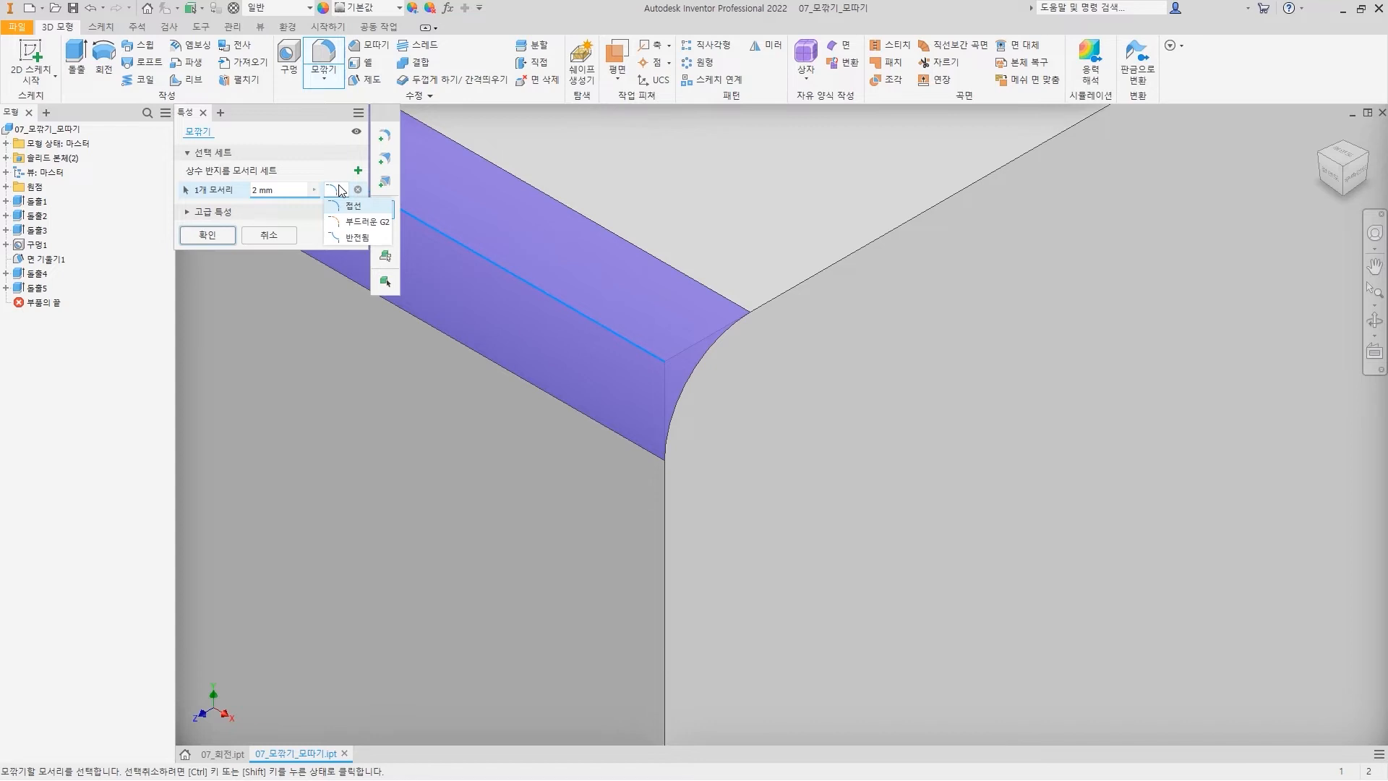
{"action": "left_click", "coordinate": [349, 221]}
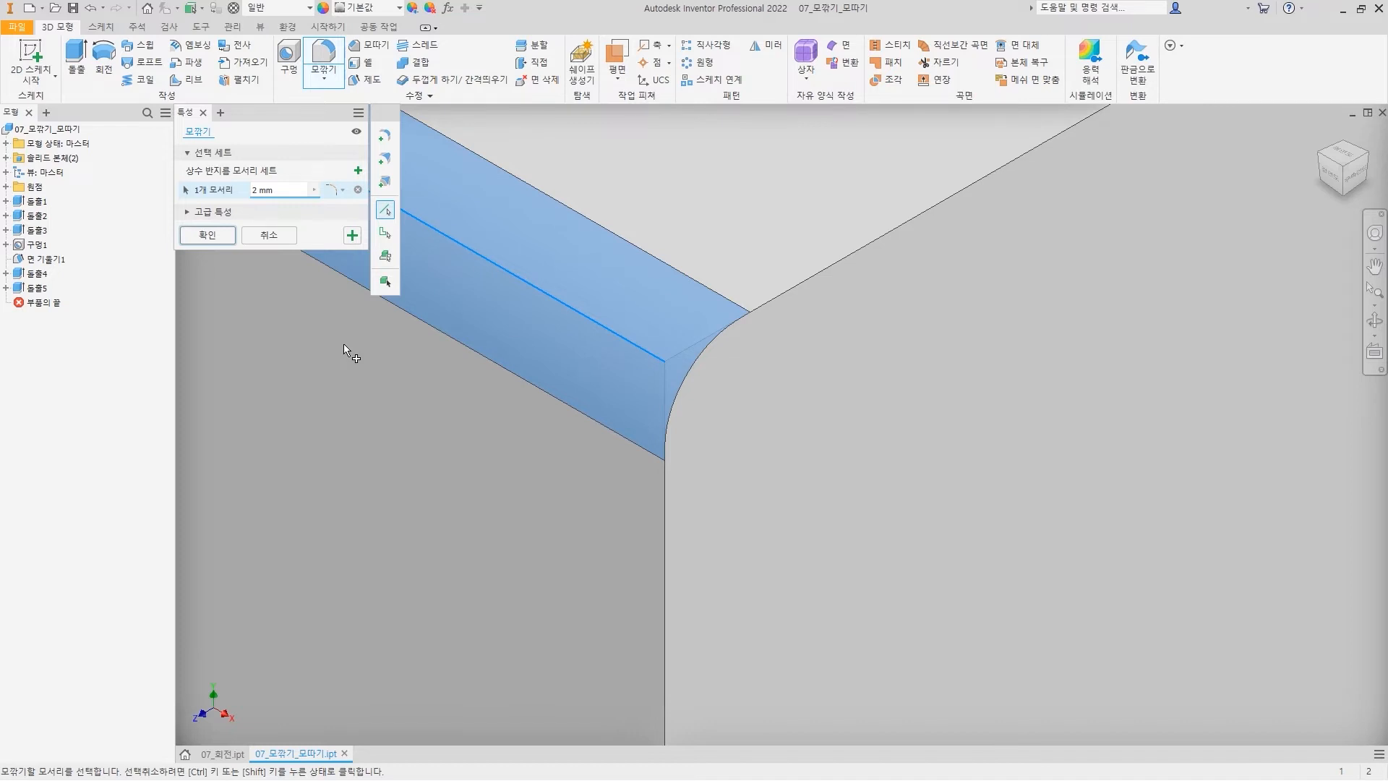
{"action": "left_click", "coordinate": [334, 189]}
{"action": "left_click", "coordinate": [351, 239]}
{"action": "left_click", "coordinate": [332, 190]}
{"action": "left_click", "coordinate": [353, 227]}
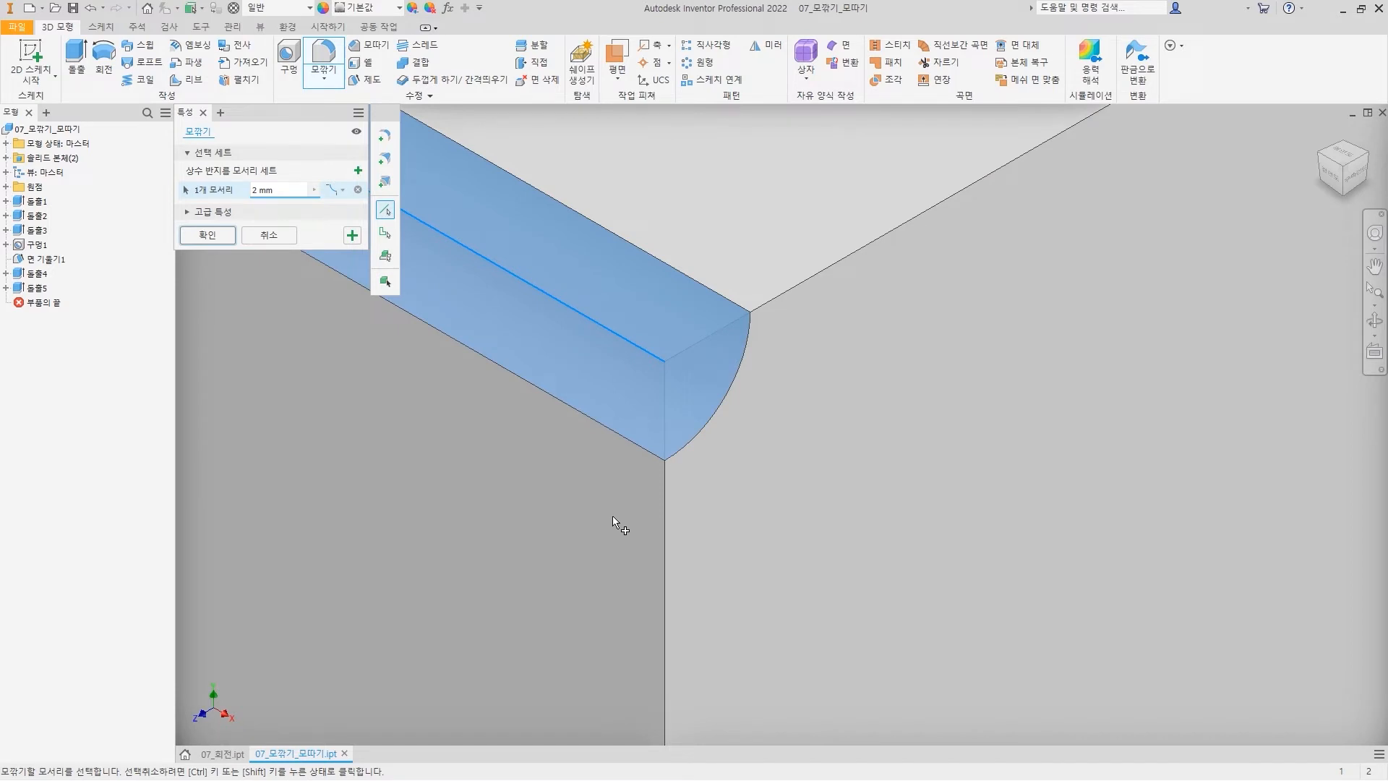
Set the selected edge's 2 mm fillet shape back to tangent, and clear that edge from the fillet set
{"action": "left_click", "coordinate": [332, 190]}
{"action": "left_click", "coordinate": [349, 210]}
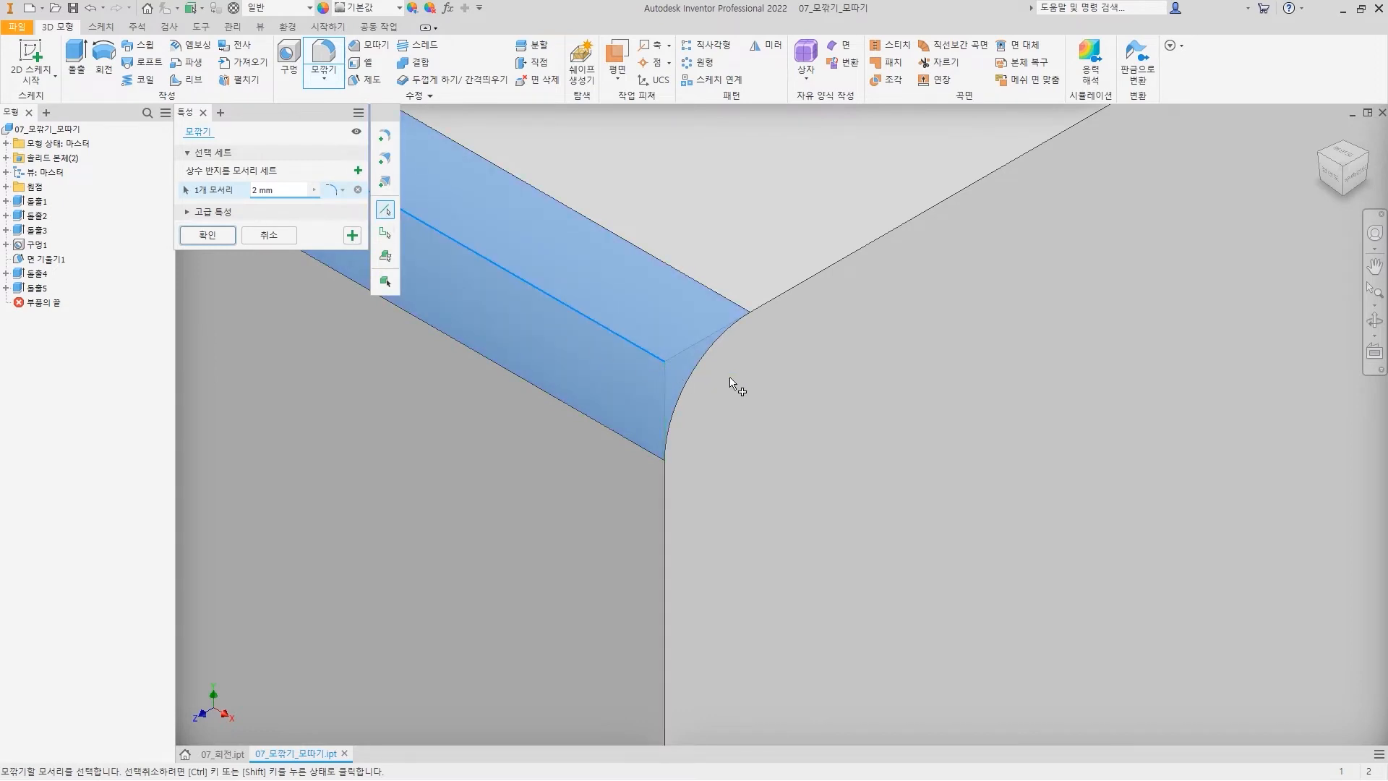
{"action": "scroll", "coordinate": [731, 382], "scroll_direction": "up", "scroll_amount": 10}
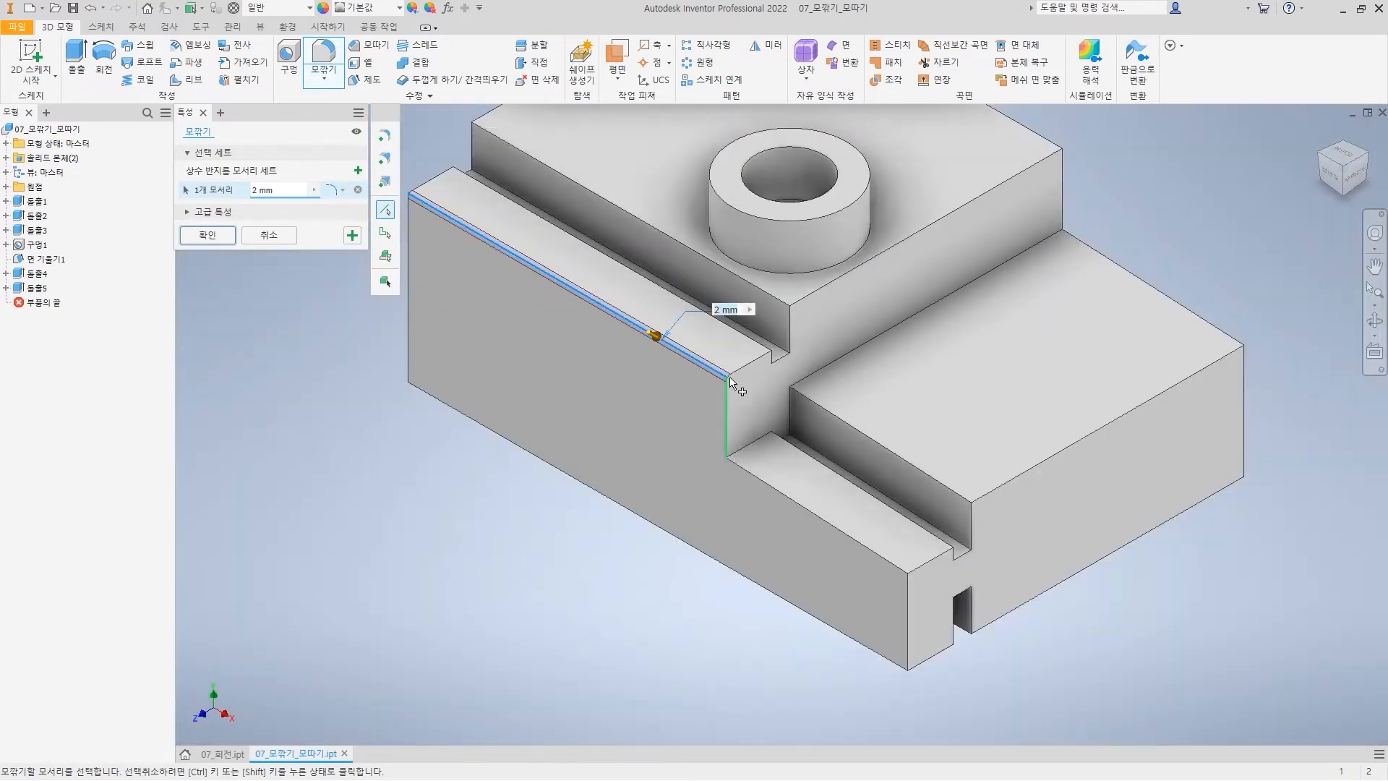
{"action": "middle_click_drag", "start_coordinate": [732, 382], "coordinate": [749, 433]}
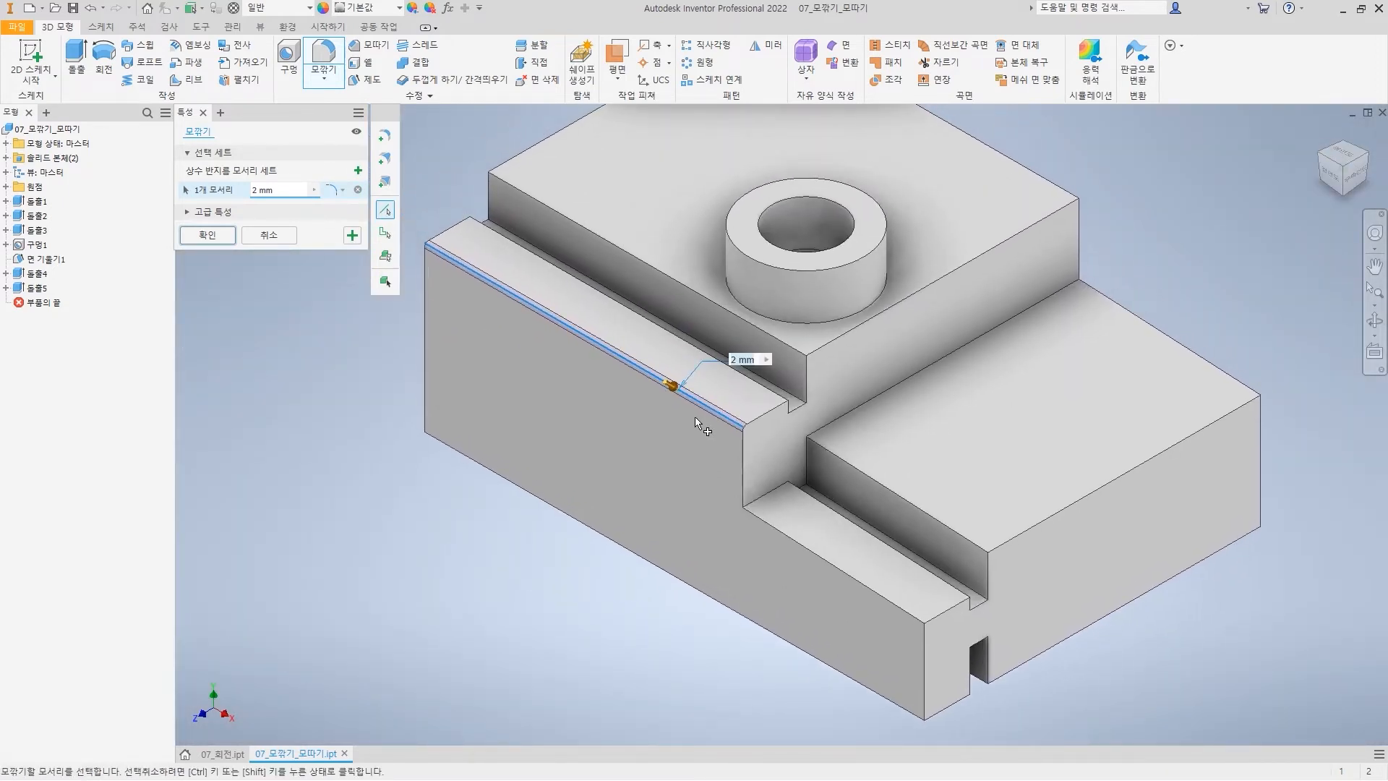
{"action": "left_click", "coordinate": [359, 189]}
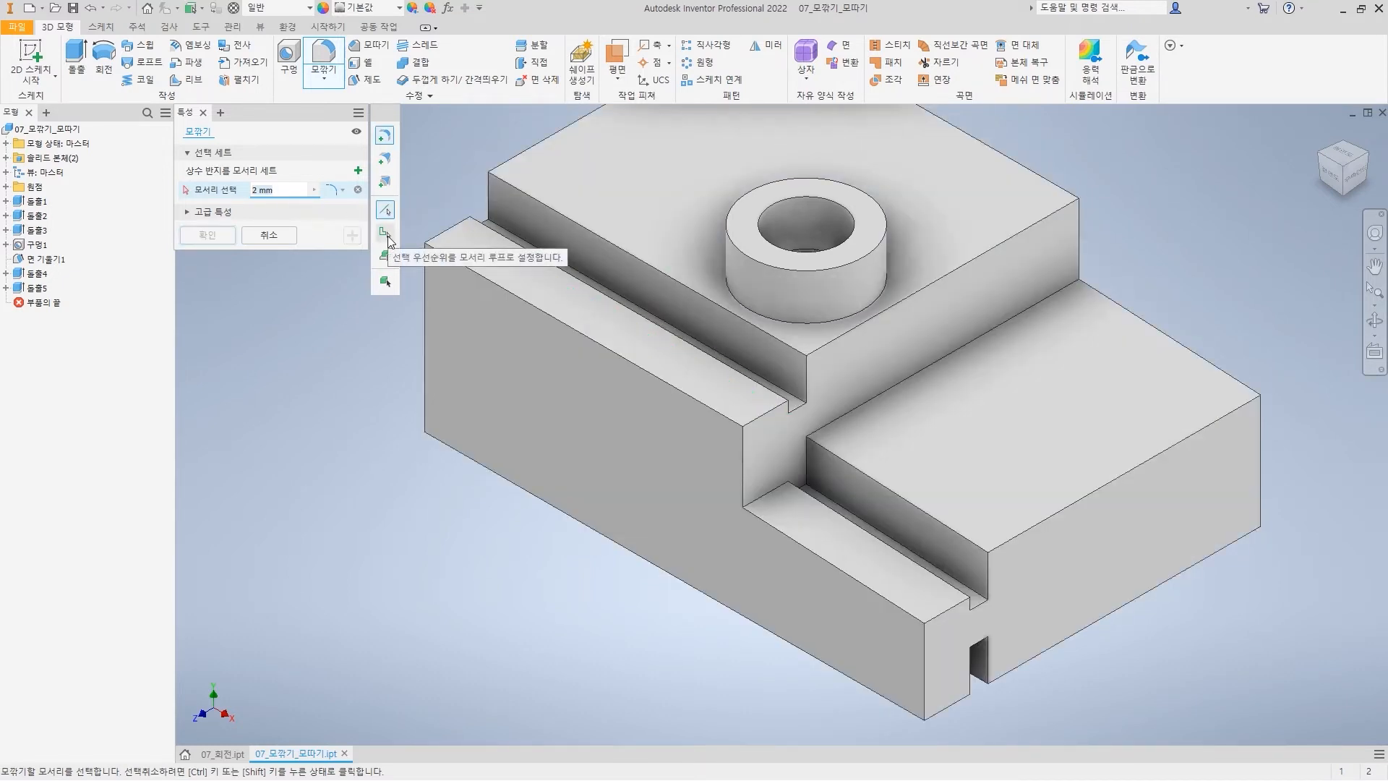
Pick the front face's upper long edge and outer vertical edge individually for the 2 mm fillet, and clear them
{"action": "left_click", "coordinate": [535, 310]}
{"action": "left_click", "coordinate": [427, 319]}
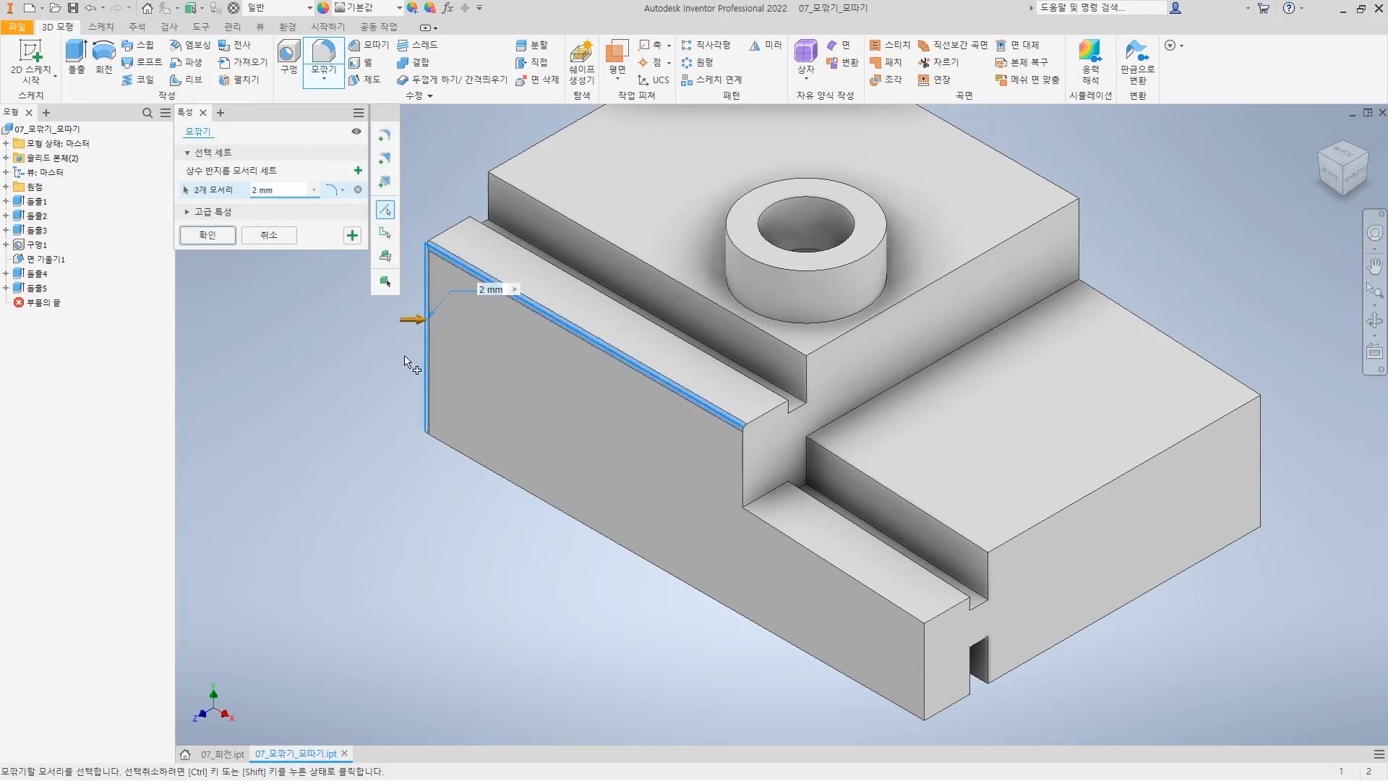
{"action": "left_click", "coordinate": [358, 189]}
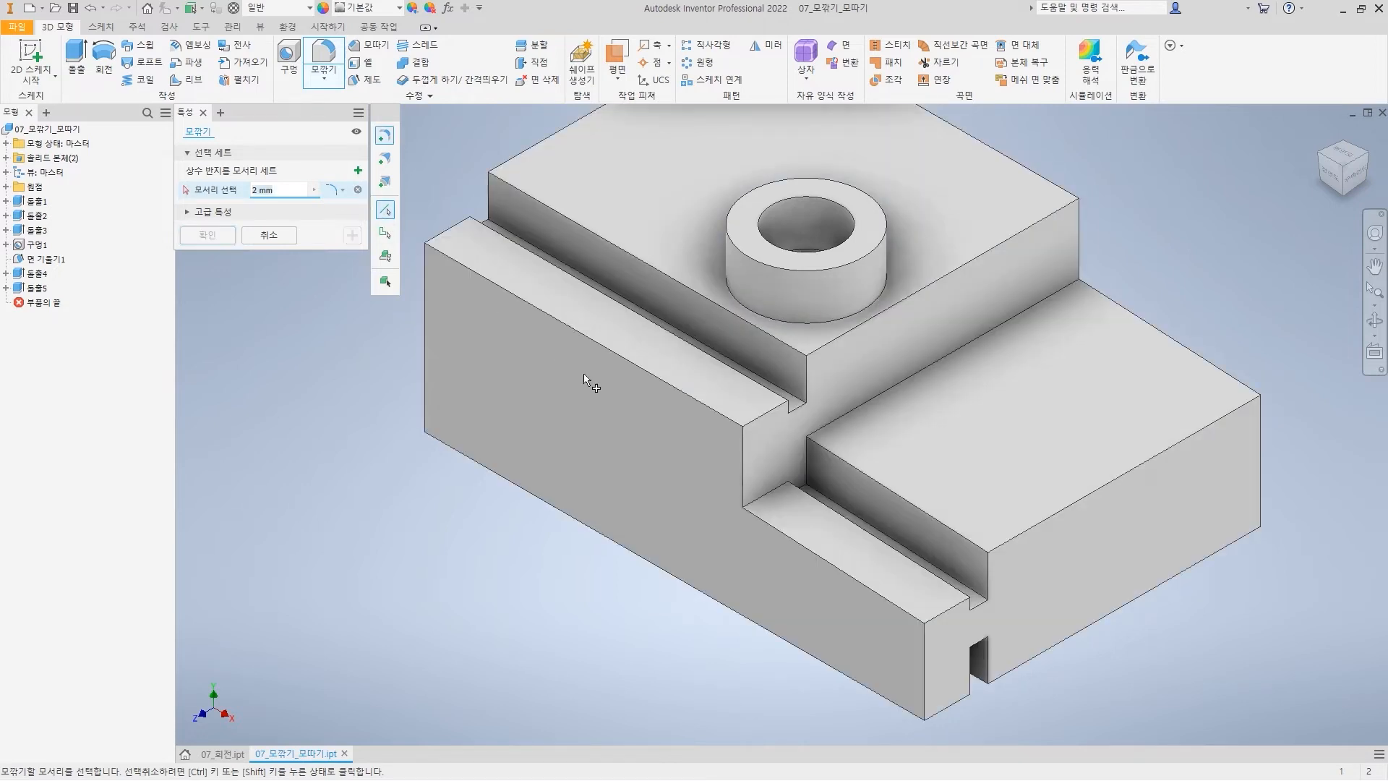
Set the selection priority to edge loop (모서리 루프) and select the front face's outline loop for the 2 mm fillet
{"action": "mouse_move", "coordinate": [476, 313]}
{"action": "left_mouse_down"}
{"action": "mouse_move", "coordinate": [466, 370]}
{"action": "mouse_move", "coordinate": [793, 606]}
{"action": "left_mouse_up"}
{"action": "mouse_move", "coordinate": [930, 692]}
{"action": "left_mouse_down"}
{"action": "mouse_move", "coordinate": [927, 608]}
{"action": "mouse_move", "coordinate": [553, 310]}
{"action": "mouse_move", "coordinate": [447, 460]}
{"action": "mouse_move", "coordinate": [919, 705]}
{"action": "left_mouse_up"}
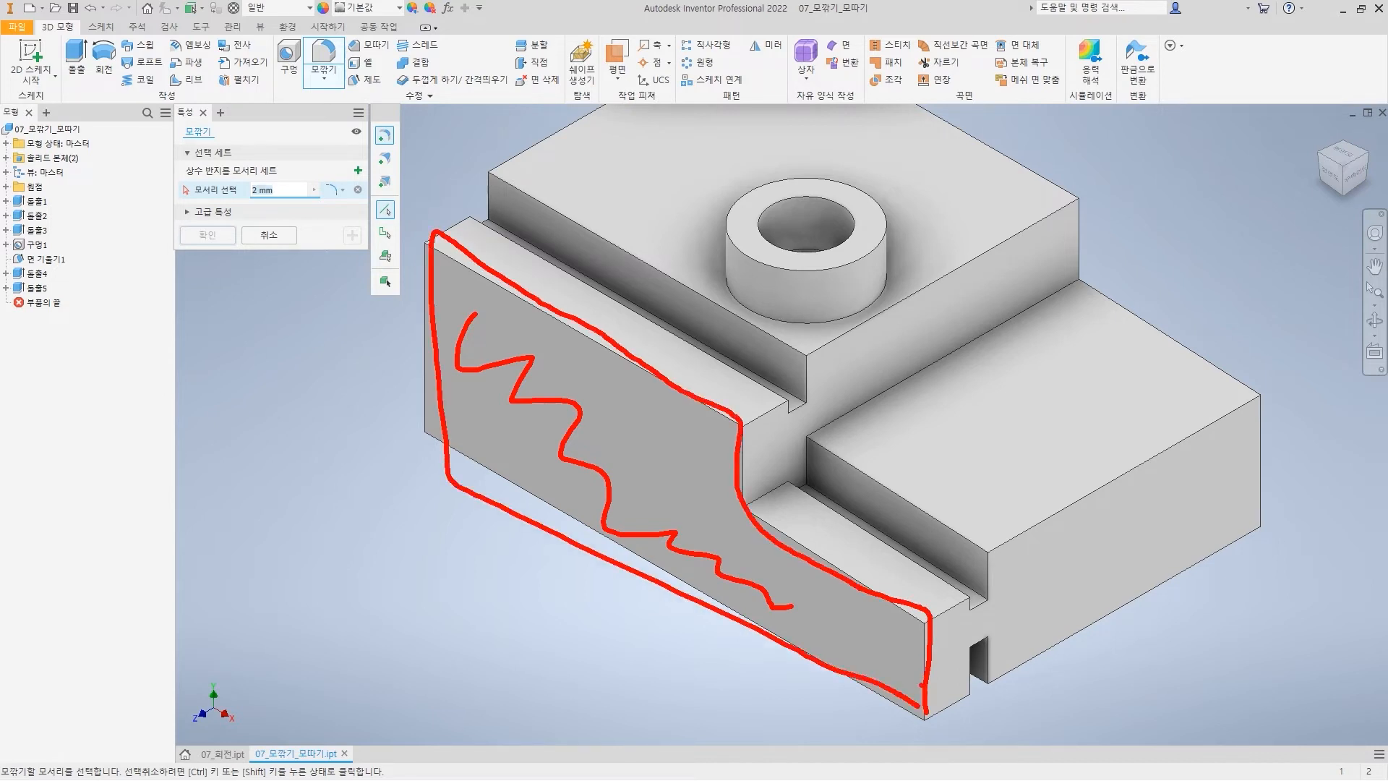
{"action": "key", "text": "Escape"}
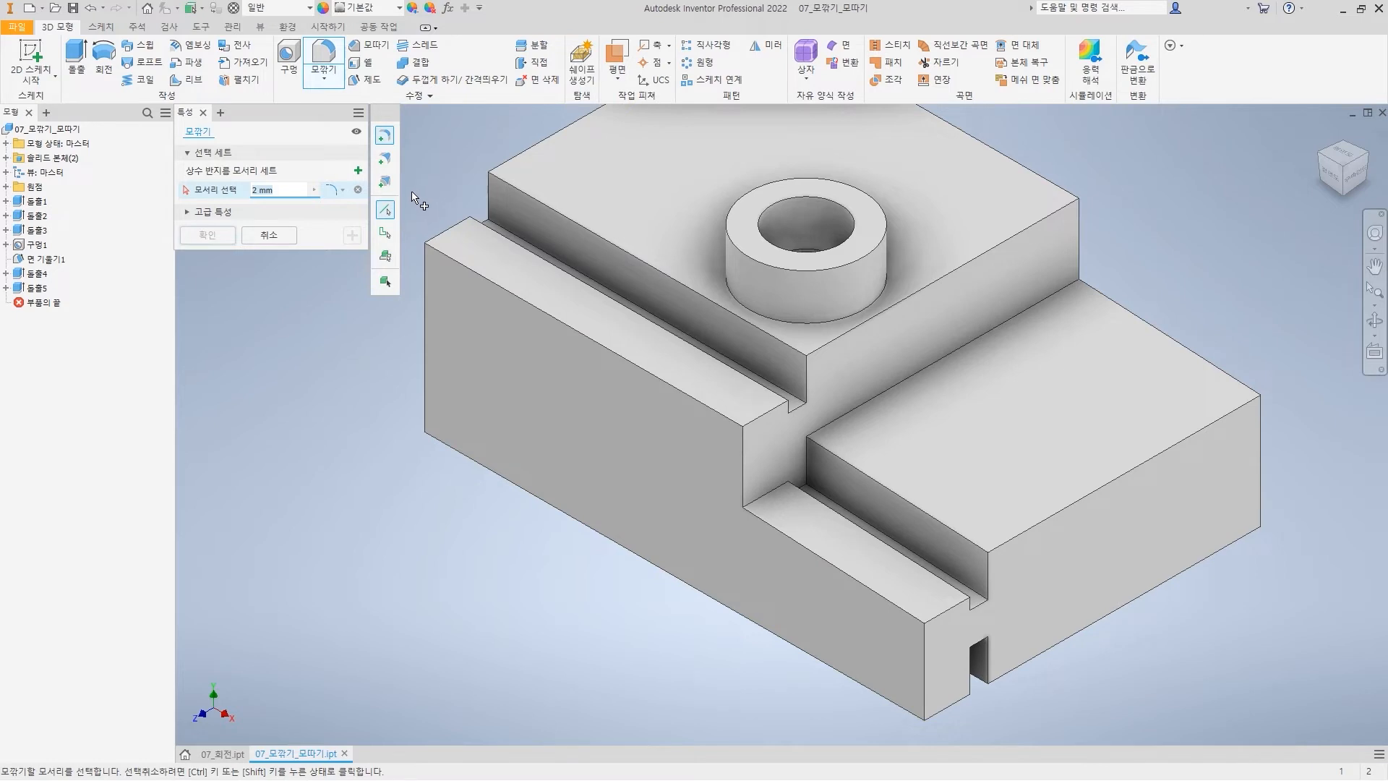
{"action": "left_click", "coordinate": [385, 237]}
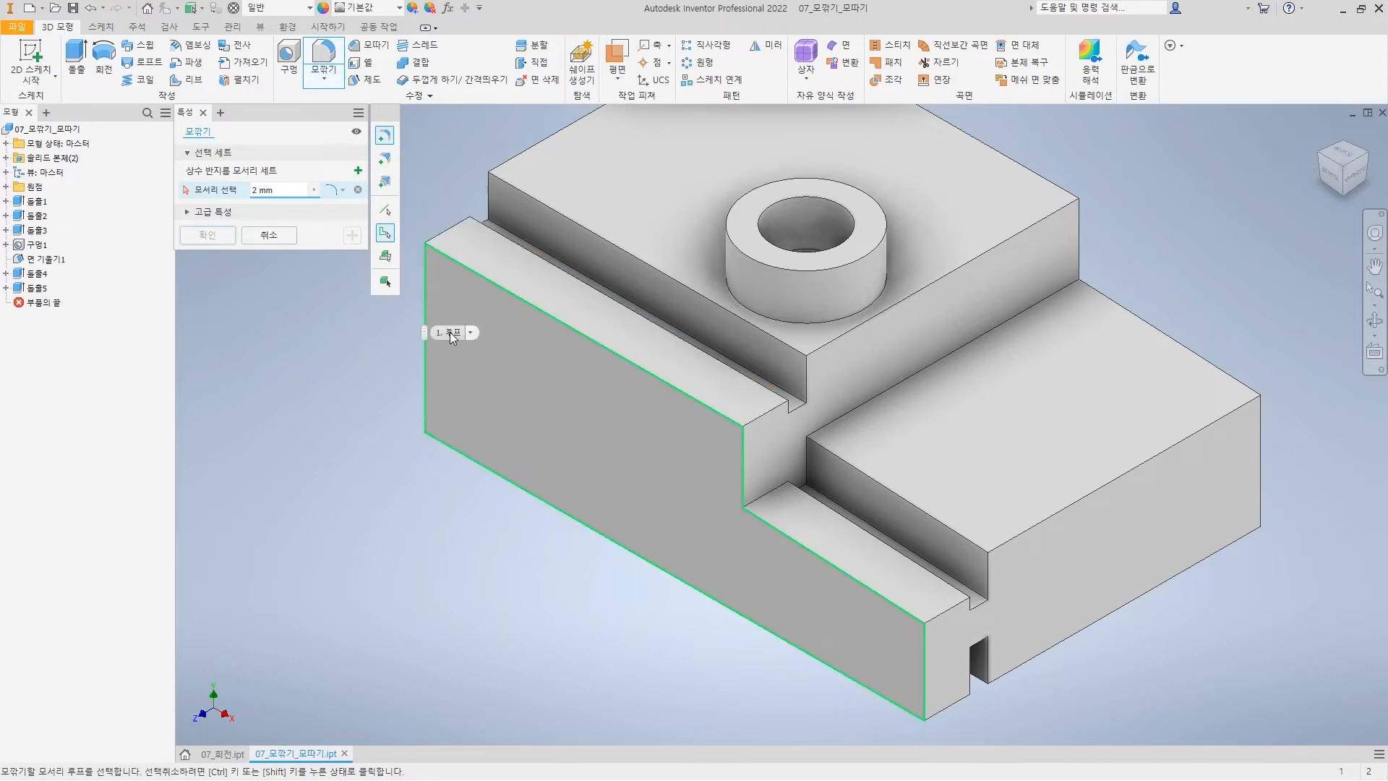
{"action": "left_click", "coordinate": [450, 332]}
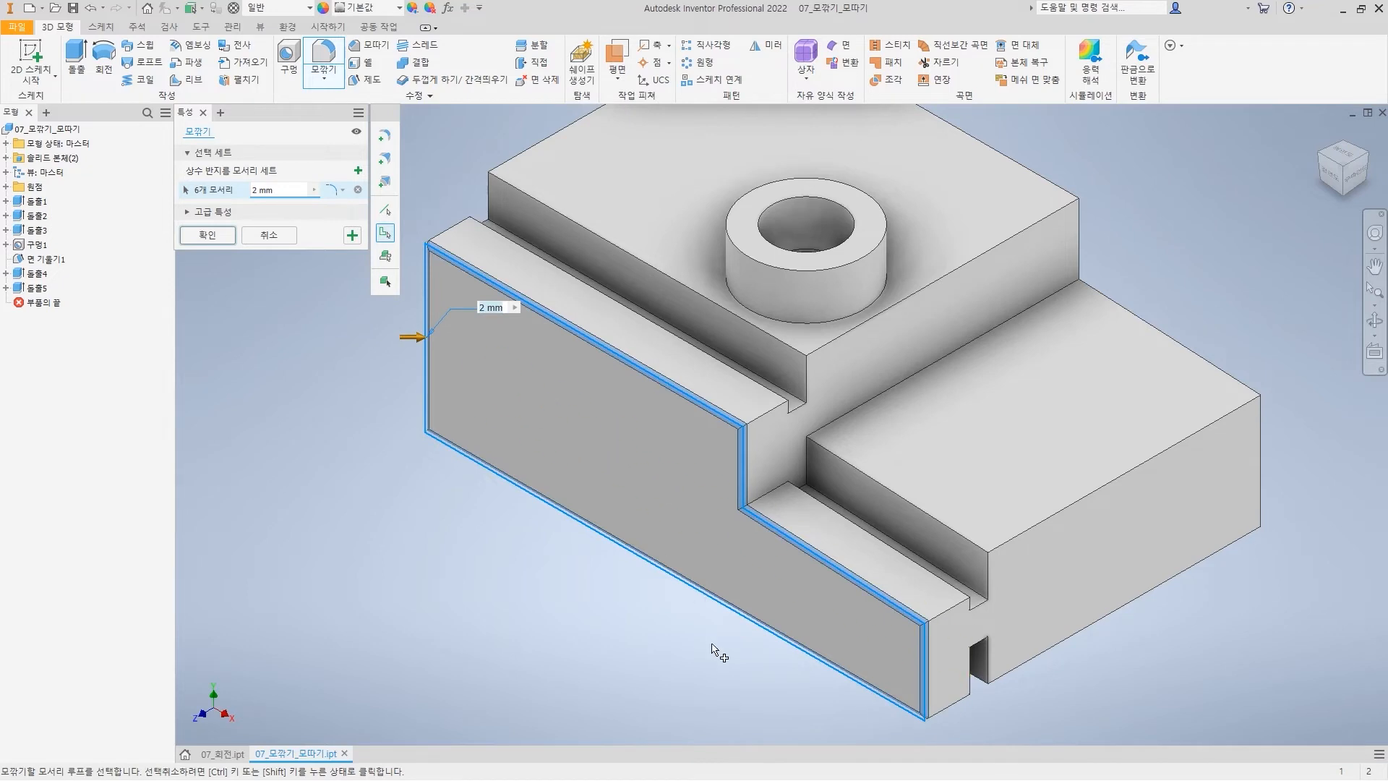
Clear the loop, set the selection priority to feature (피쳐), and select the 돌출5 feature for the 2 mm fillet
{"action": "left_click", "coordinate": [384, 254]}
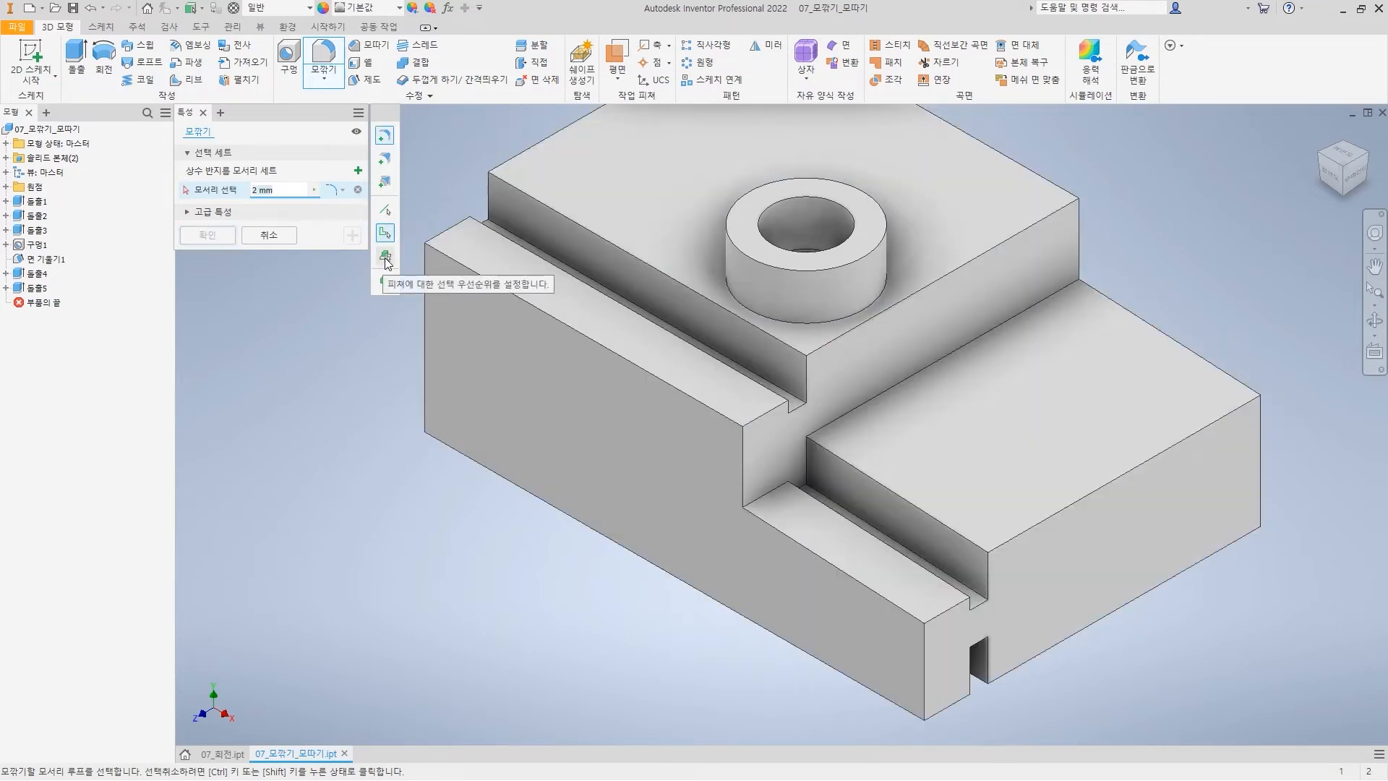
{"action": "left_click", "coordinate": [385, 257]}
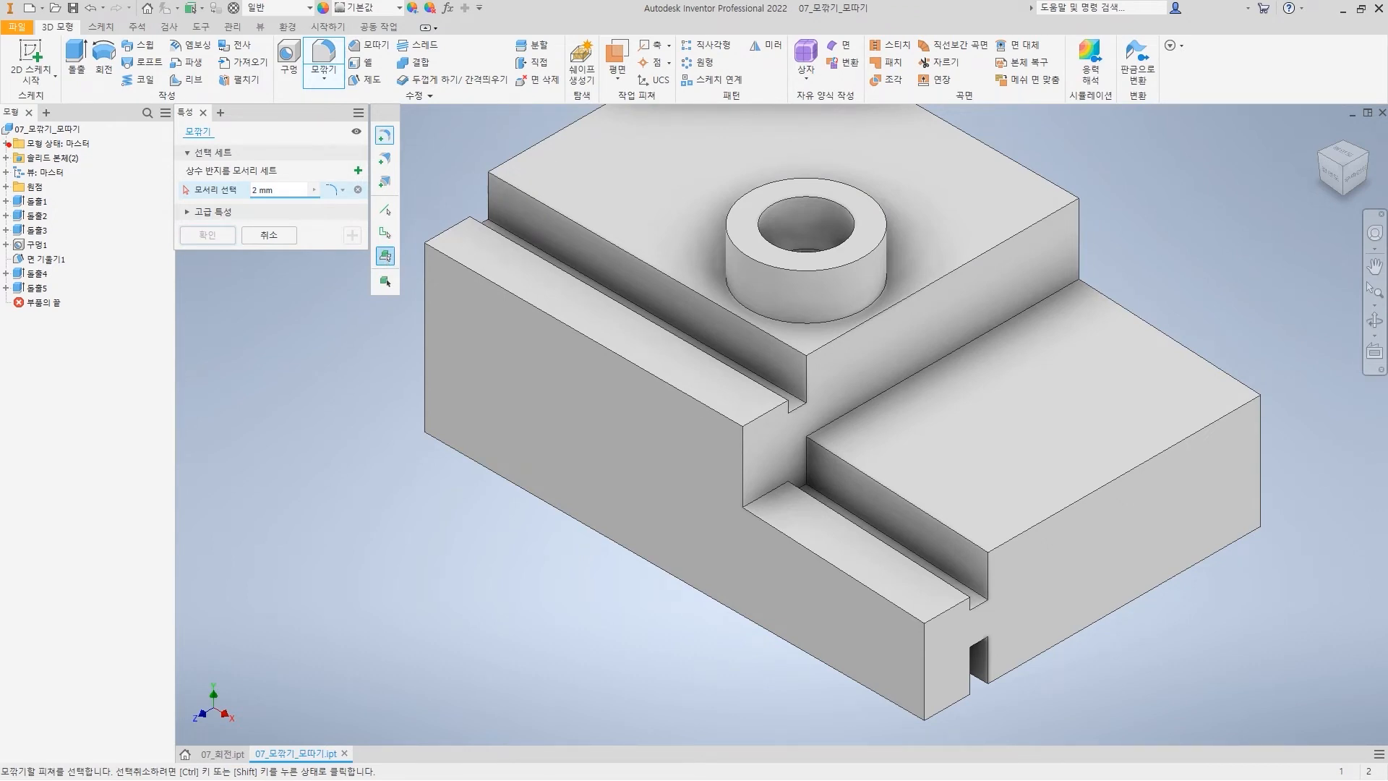
{"action": "left_click_drag", "start_coordinate": [86, 169], "coordinate": [70, 291]}
{"action": "key", "text": "Escape"}
{"action": "left_click", "coordinate": [38, 290]}
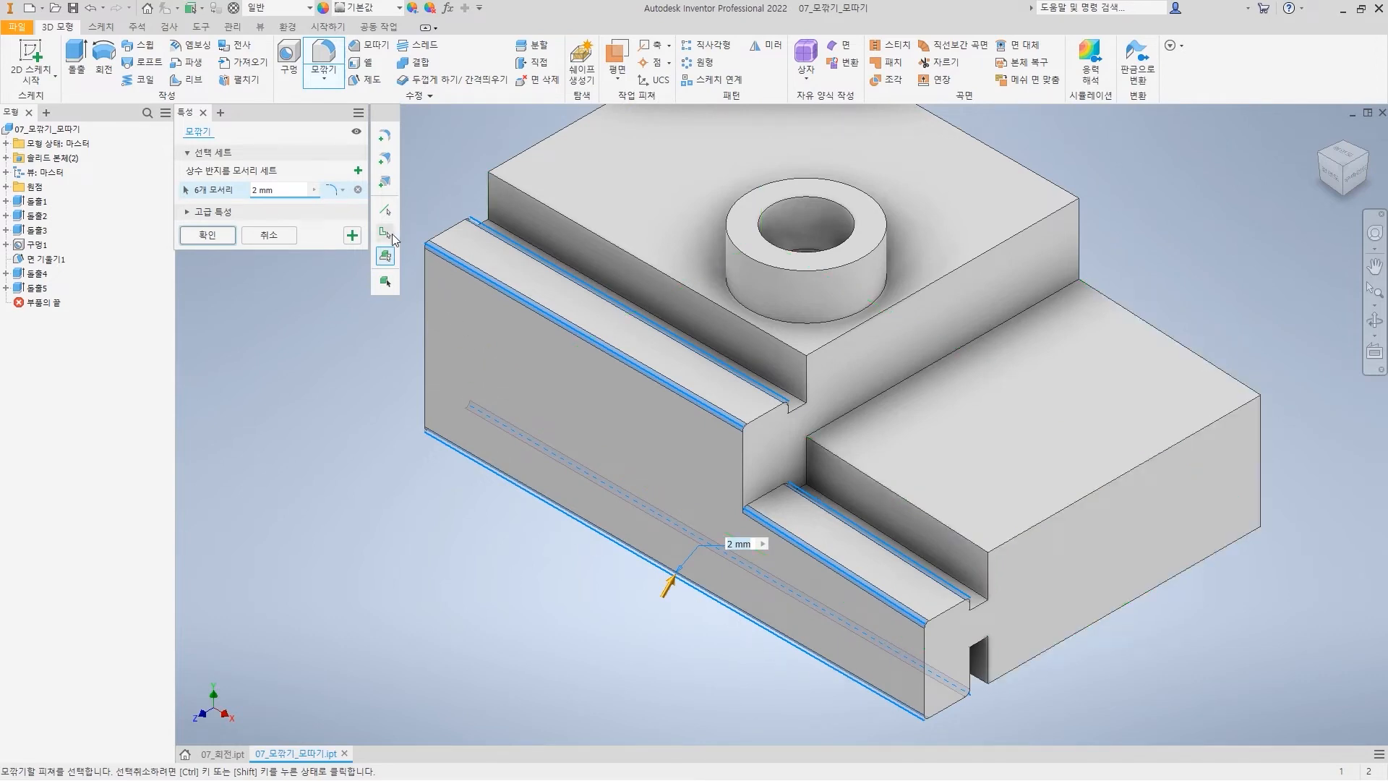
Switch to solid selection, select the main block solid for a 2 mm fillet, and review the edge-type options
{"action": "left_click", "coordinate": [387, 282]}
{"action": "left_click", "coordinate": [387, 282]}
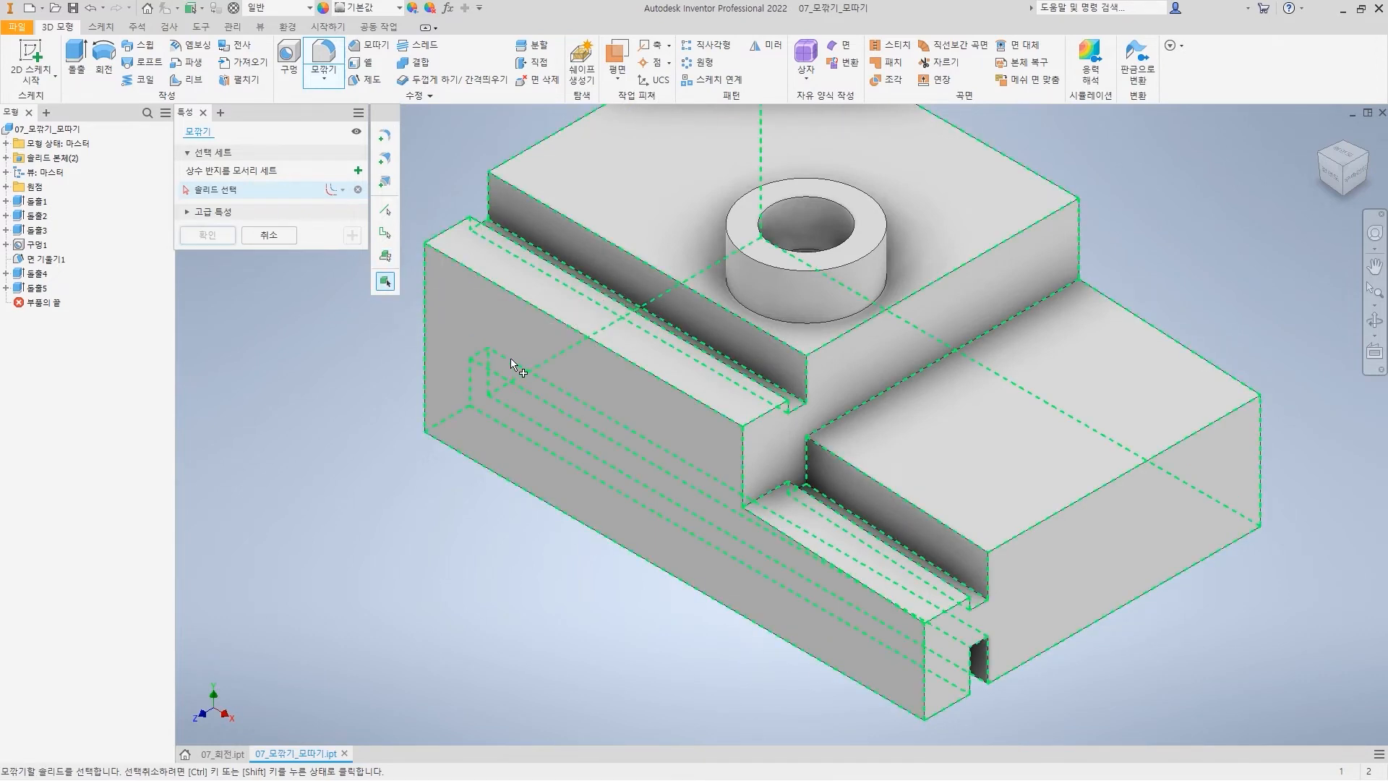
{"action": "left_click", "coordinate": [589, 417]}
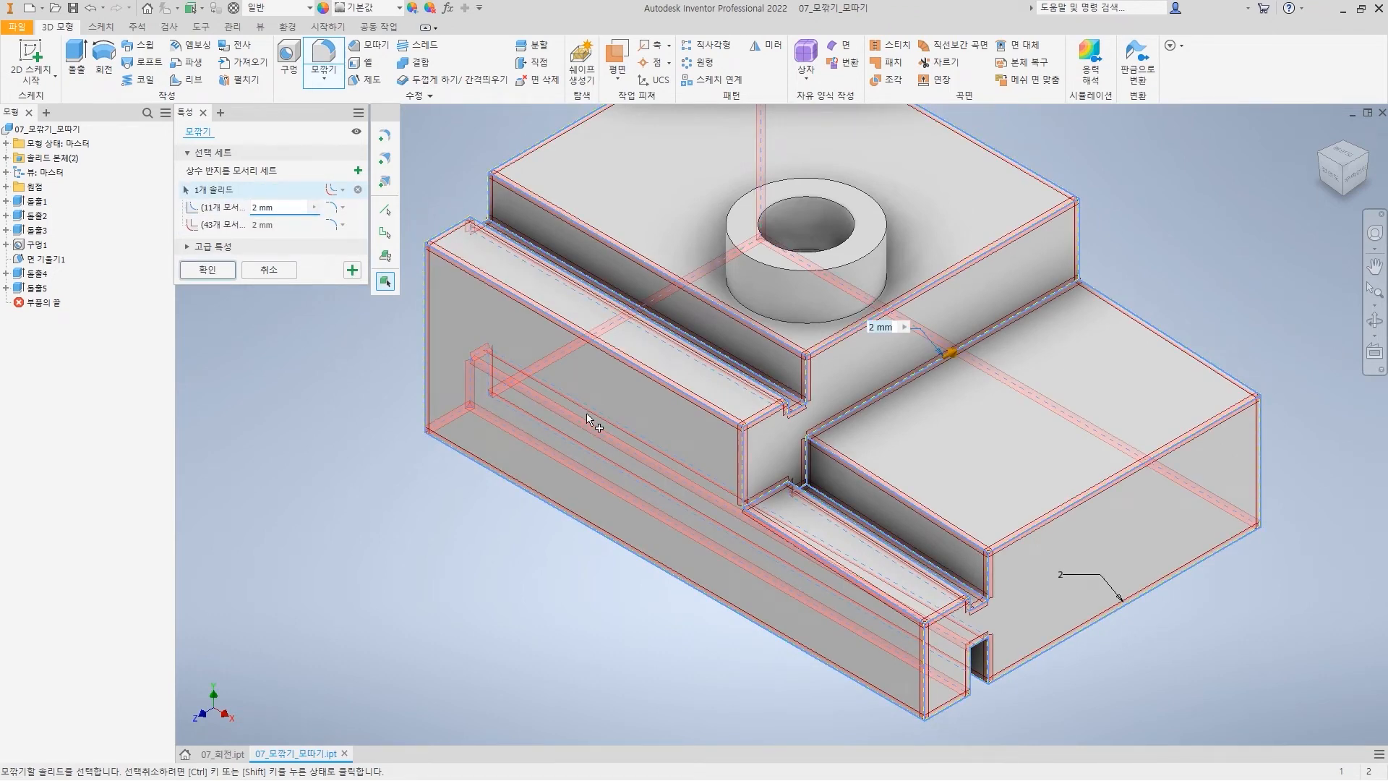
{"action": "left_click", "coordinate": [337, 192]}
{"action": "left_click_drag", "start_coordinate": [396, 201], "coordinate": [394, 247]}
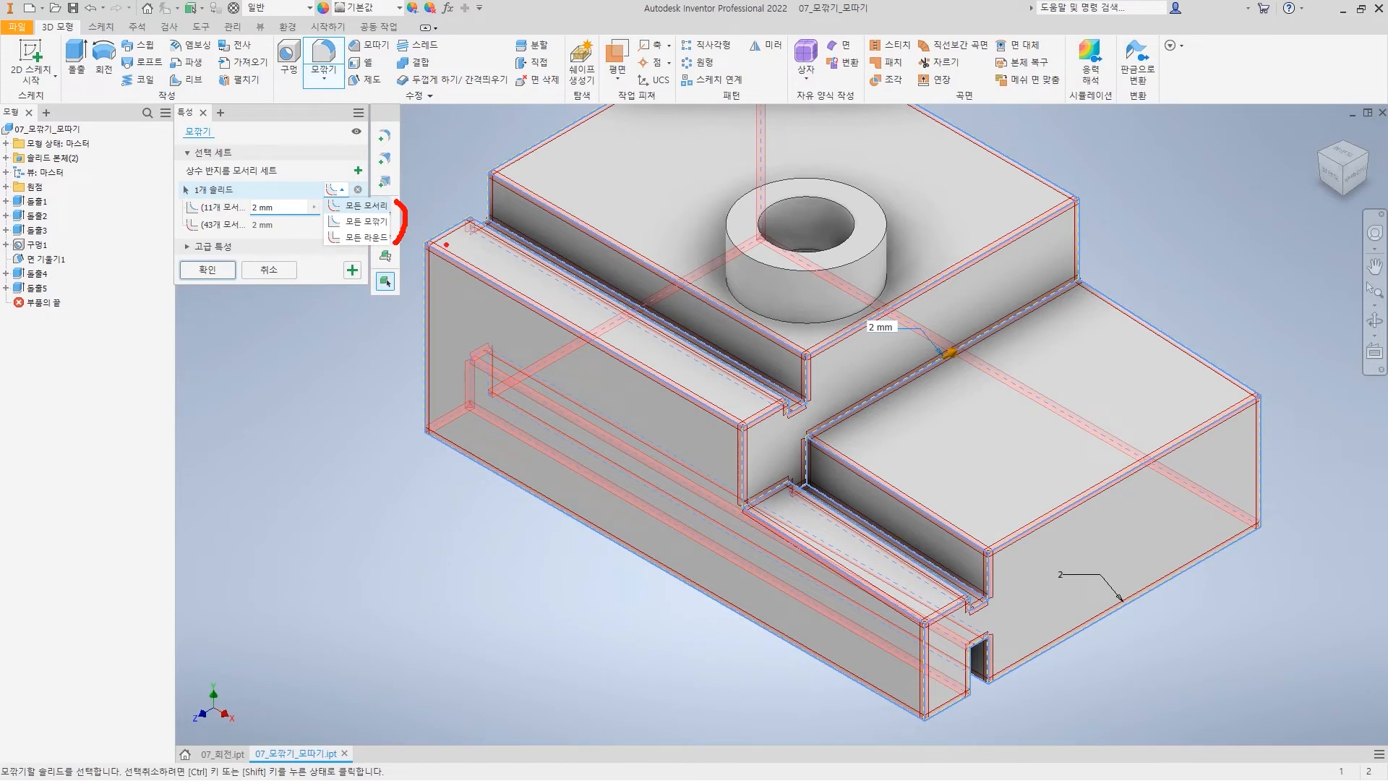
{"action": "key", "text": "Escape"}
Limit the solid's 2 mm fillet to its inner corner edges with the all fillets (모든 모깎기) option
{"action": "left_click", "coordinate": [340, 191]}
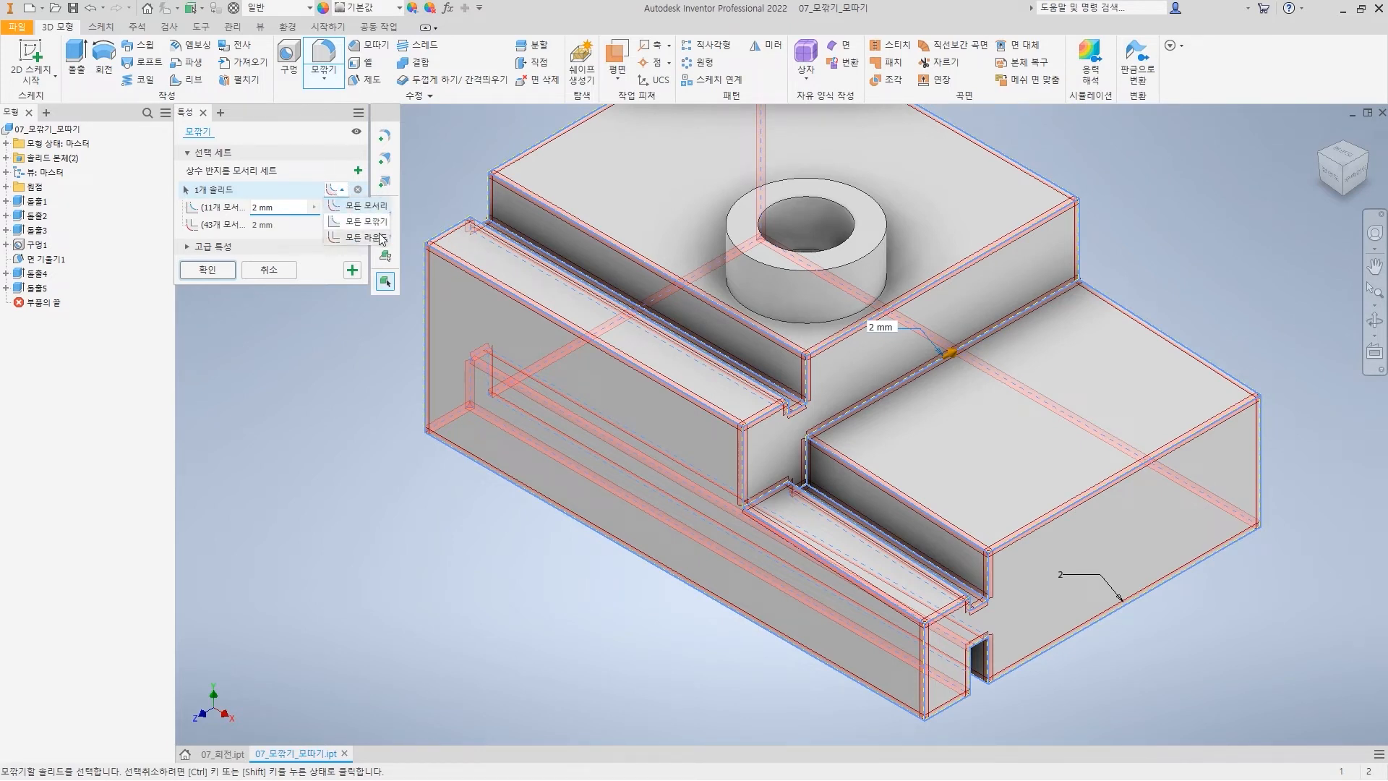
{"action": "left_click", "coordinate": [379, 225]}
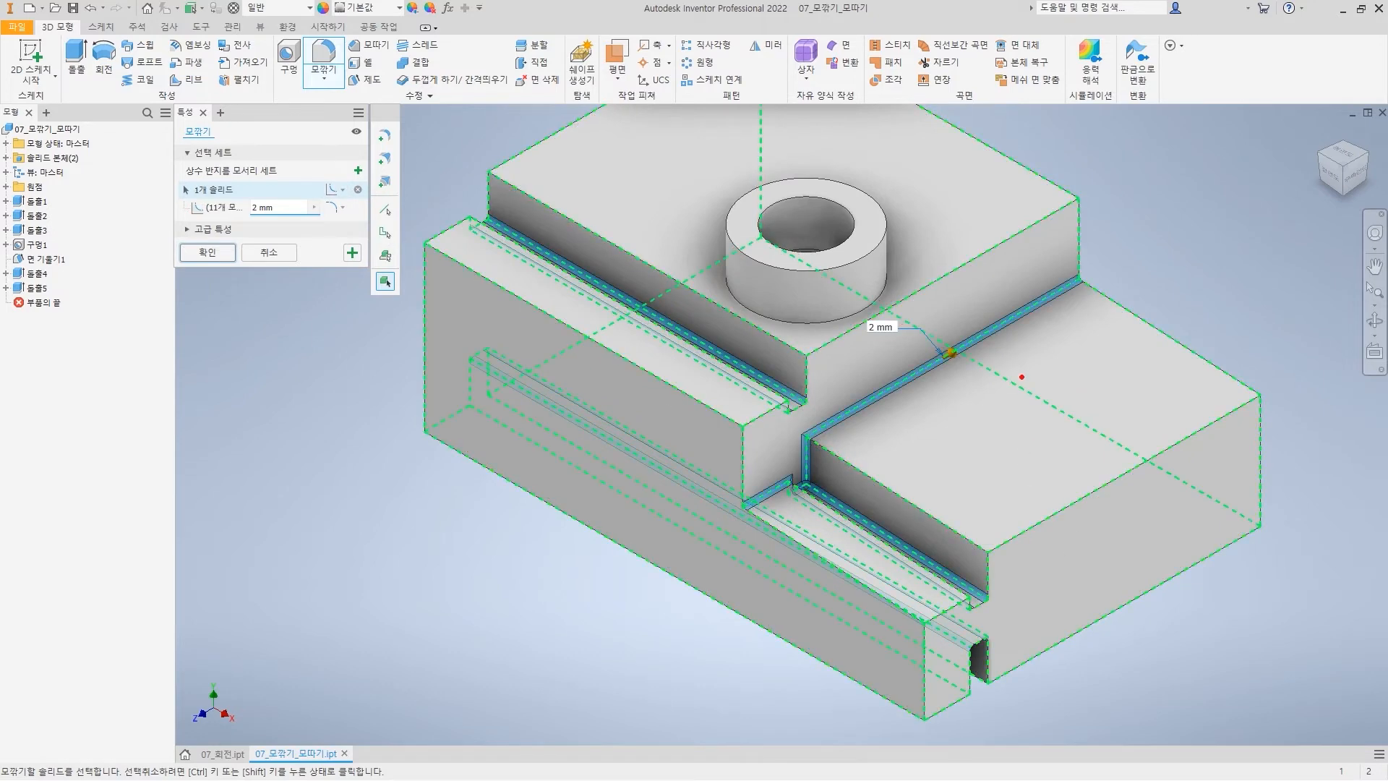
{"action": "mouse_move", "coordinate": [971, 258]}
{"action": "left_mouse_down"}
{"action": "mouse_move", "coordinate": [964, 334]}
{"action": "mouse_move", "coordinate": [1068, 349]}
{"action": "left_mouse_up"}
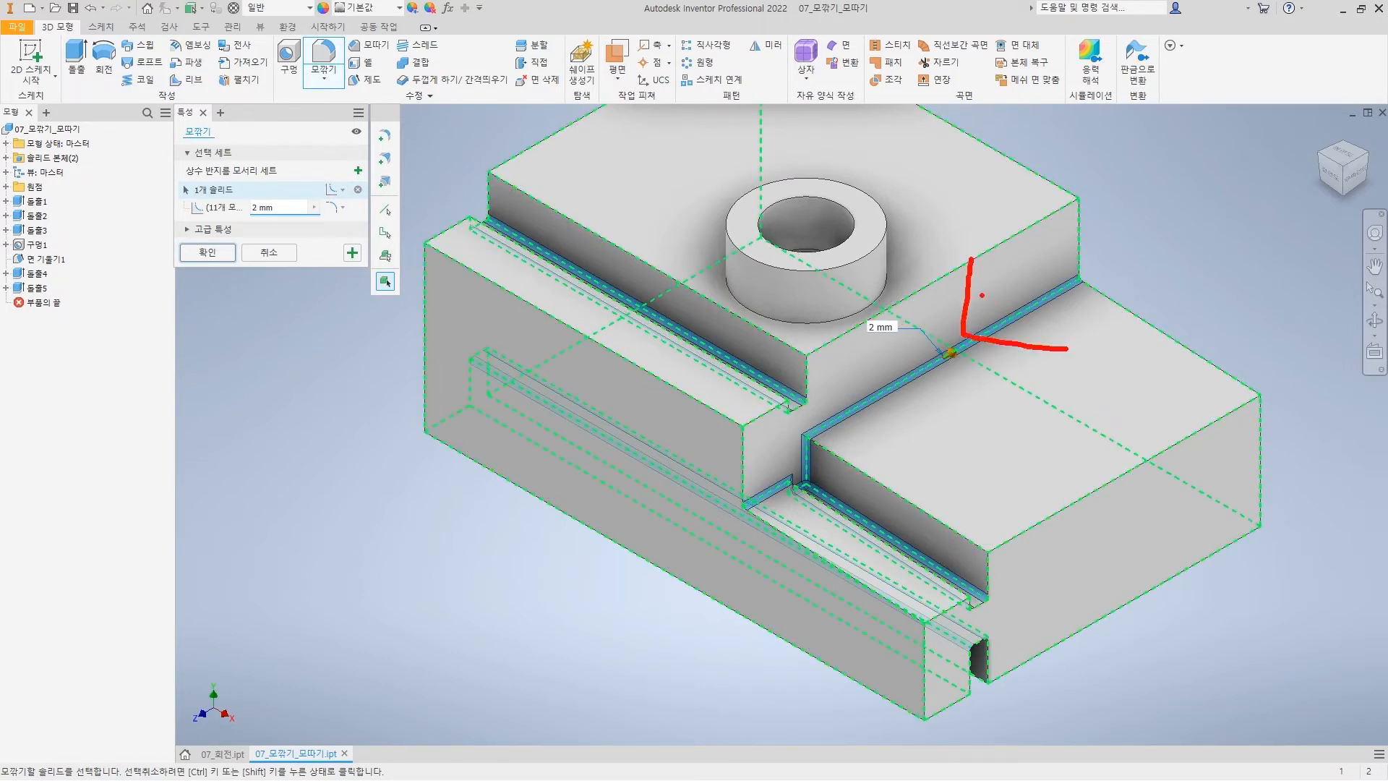
{"action": "mouse_move", "coordinate": [974, 291]}
{"action": "left_mouse_down"}
{"action": "mouse_move", "coordinate": [1000, 329]}
{"action": "mouse_move", "coordinate": [1022, 327]}
{"action": "left_mouse_up"}
{"action": "key", "text": "Escape"}
Limit the solid's 2 mm fillet to its outer edges with the all rounds (모든 라운드) option
{"action": "left_click", "coordinate": [342, 190]}
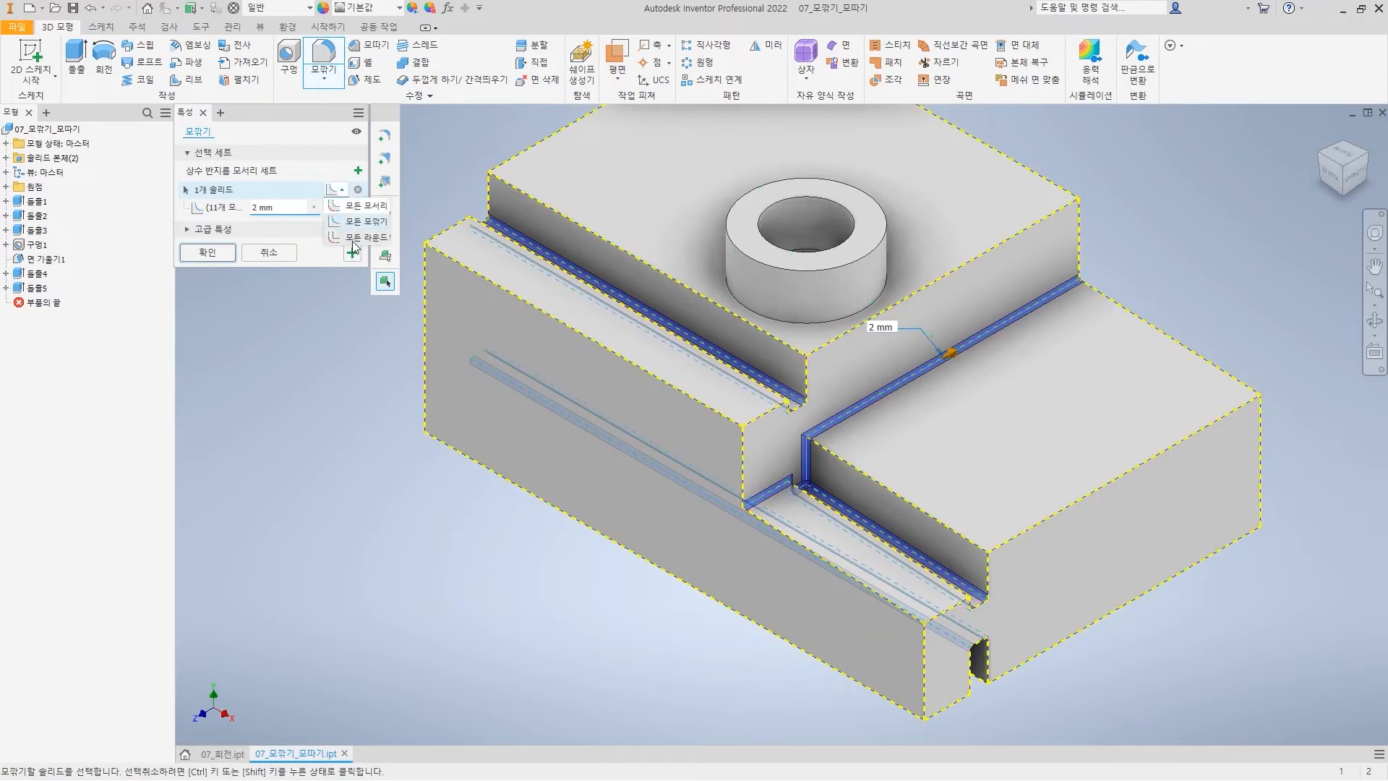
{"action": "left_click", "coordinate": [356, 243]}
{"action": "mouse_move", "coordinate": [973, 282]}
{"action": "left_mouse_down"}
{"action": "mouse_move", "coordinate": [1105, 337]}
{"action": "mouse_move", "coordinate": [1109, 388]}
{"action": "left_mouse_up"}
{"action": "left_click", "coordinate": [1101, 377]}
{"action": "mouse_move", "coordinate": [1034, 287]}
{"action": "left_mouse_down"}
{"action": "mouse_move", "coordinate": [1092, 299]}
{"action": "mouse_move", "coordinate": [1104, 356]}
{"action": "left_mouse_up"}
{"action": "key", "text": "Escape"}
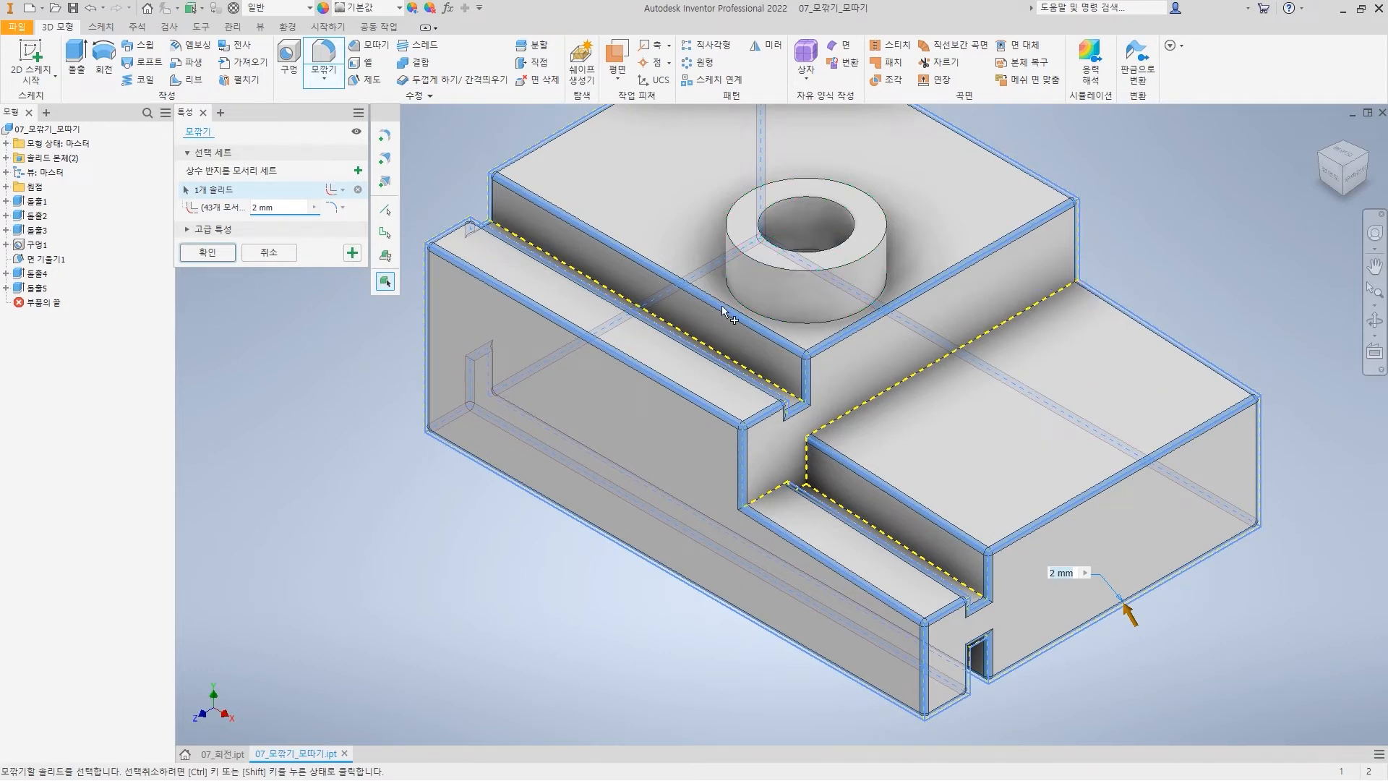
Compare the edge-type options on the solid once more, ending with all edges (모든 모서리)
{"action": "left_click", "coordinate": [343, 190]}
{"action": "left_click", "coordinate": [340, 214]}
{"action": "left_click", "coordinate": [340, 190]}
{"action": "left_click", "coordinate": [341, 236]}
{"action": "left_click", "coordinate": [340, 189]}
{"action": "left_click", "coordinate": [350, 207]}
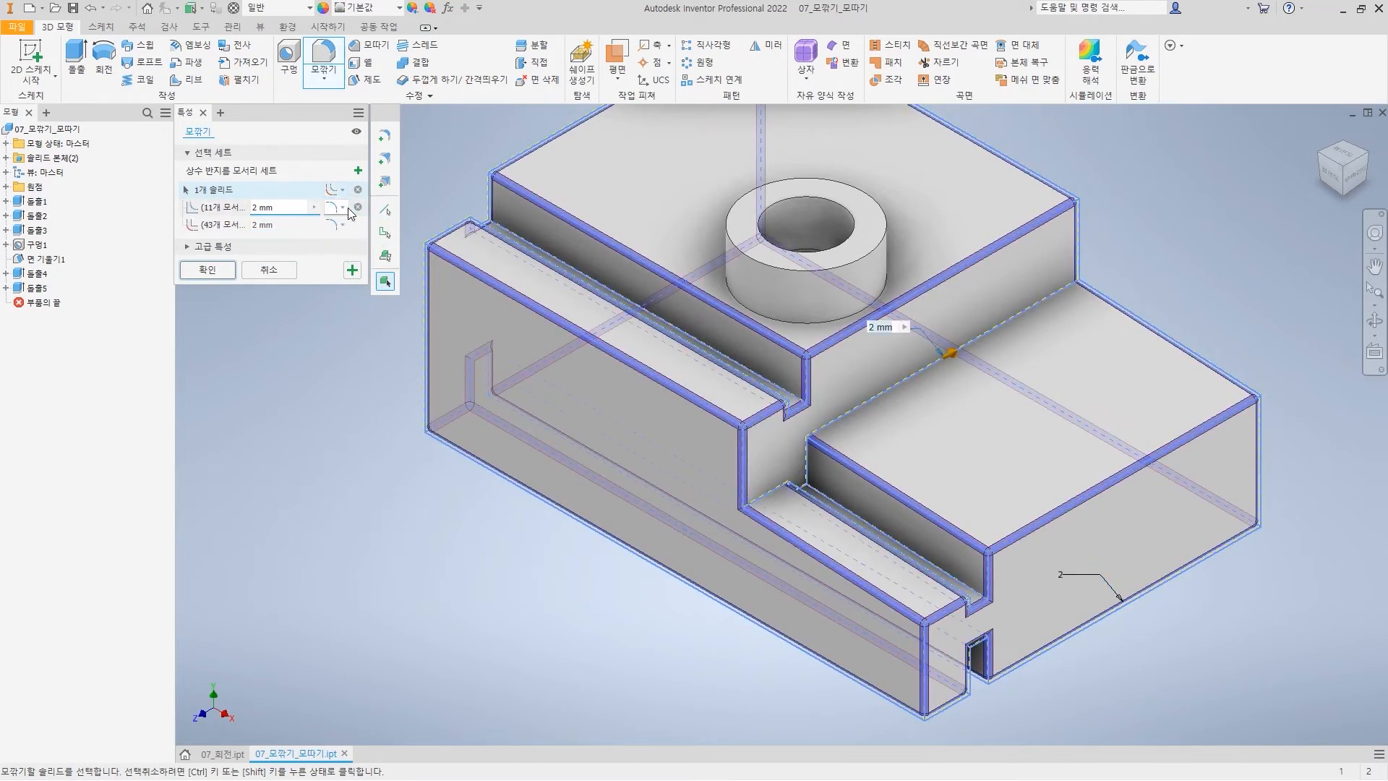
{"action": "left_click", "coordinate": [333, 190]}
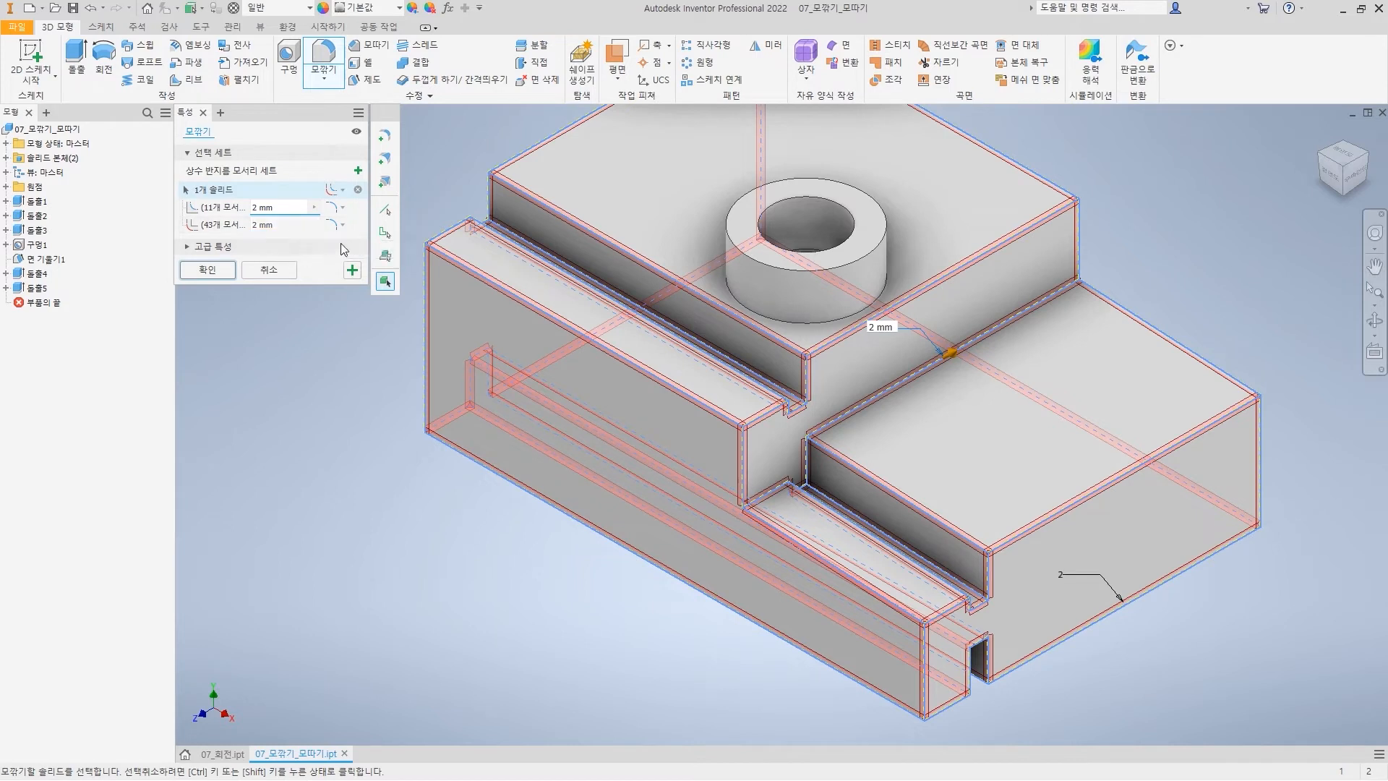
Clear the solid and apply a variable-radius fillet to the front step's upper long edge, with radius 10 mm at position 1.0
{"action": "left_click", "coordinate": [389, 211]}
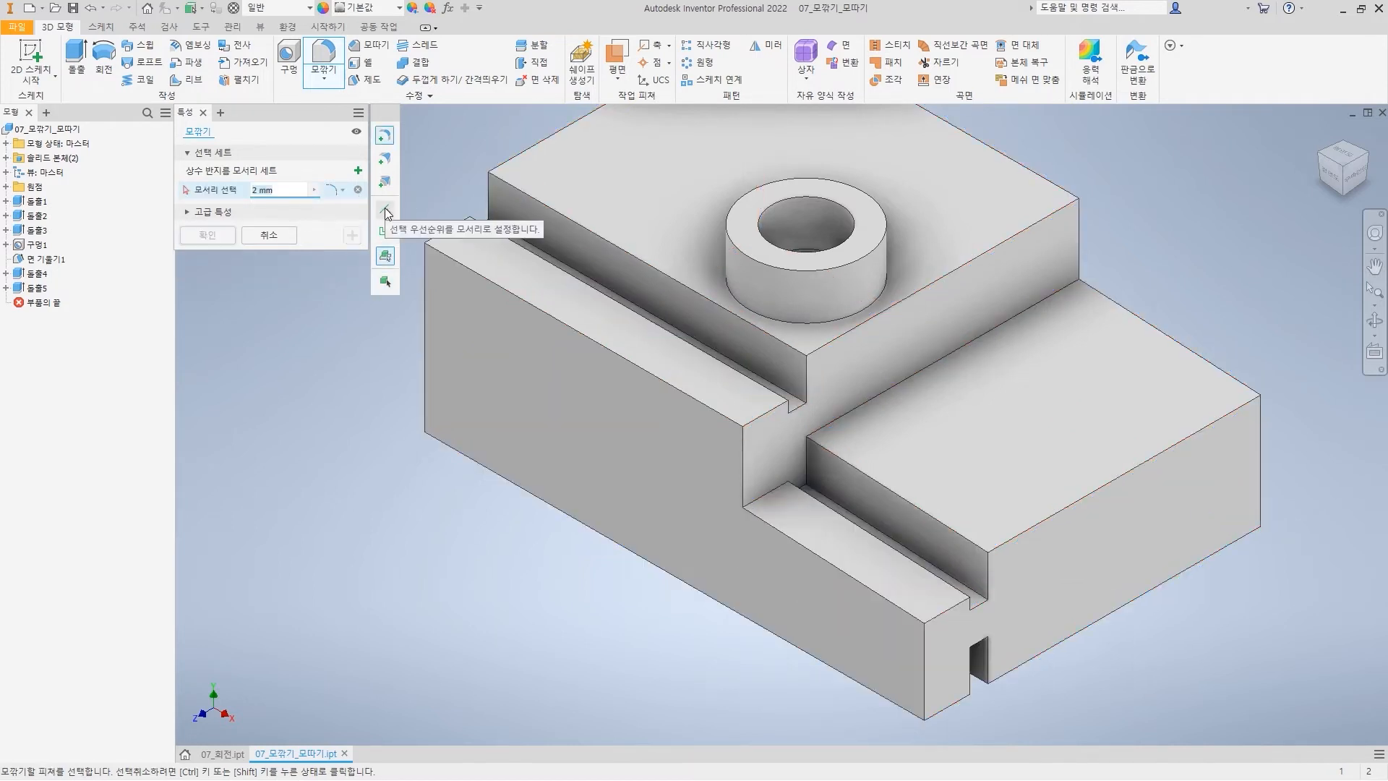
{"action": "left_click", "coordinate": [387, 212]}
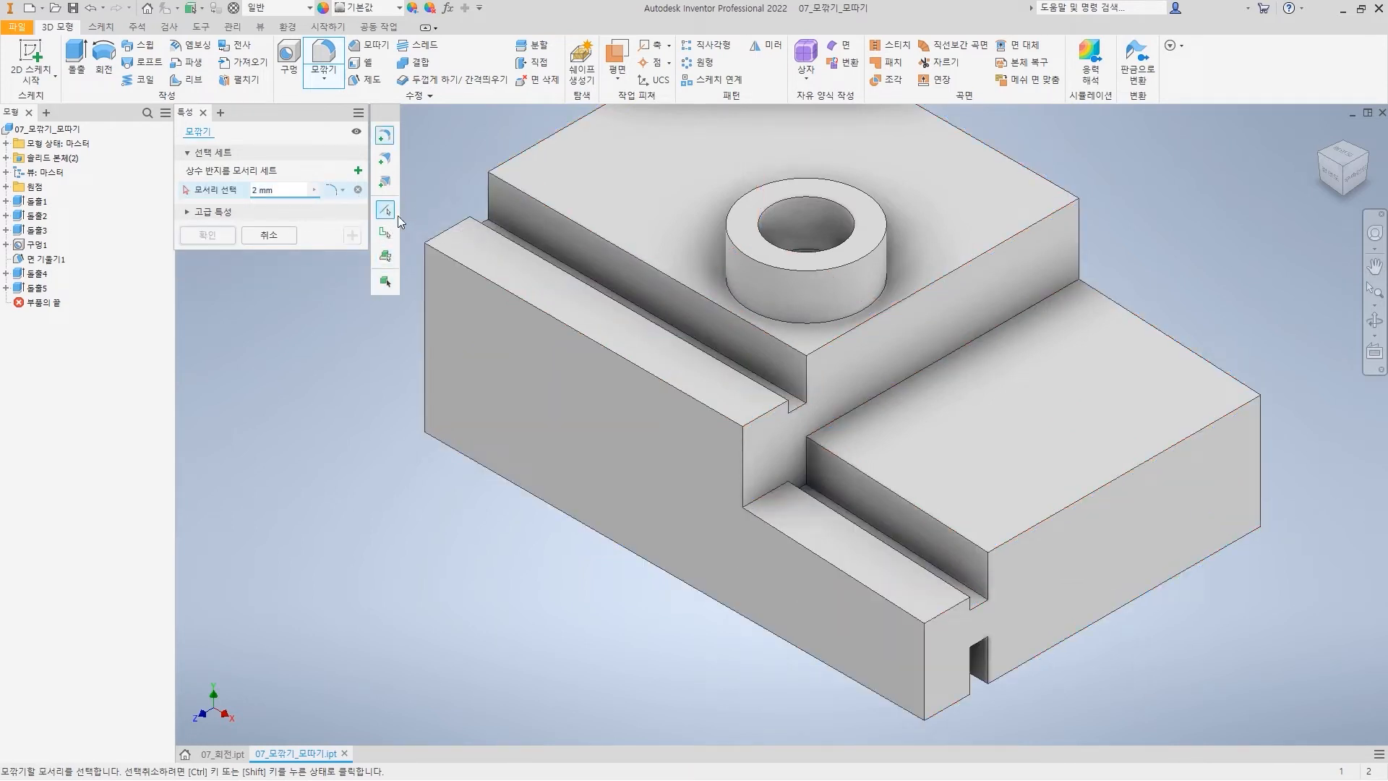
{"action": "left_click", "coordinate": [385, 160]}
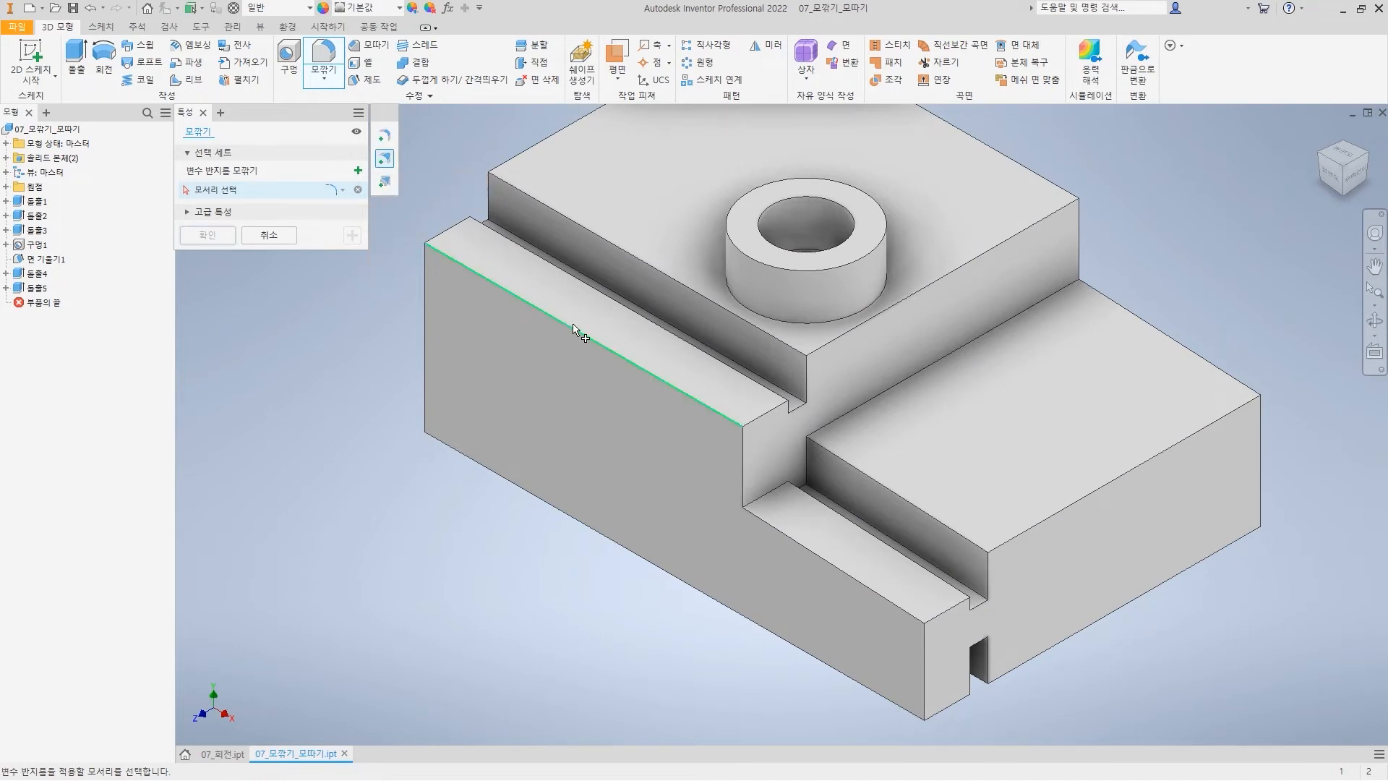
{"action": "left_click", "coordinate": [606, 357]}
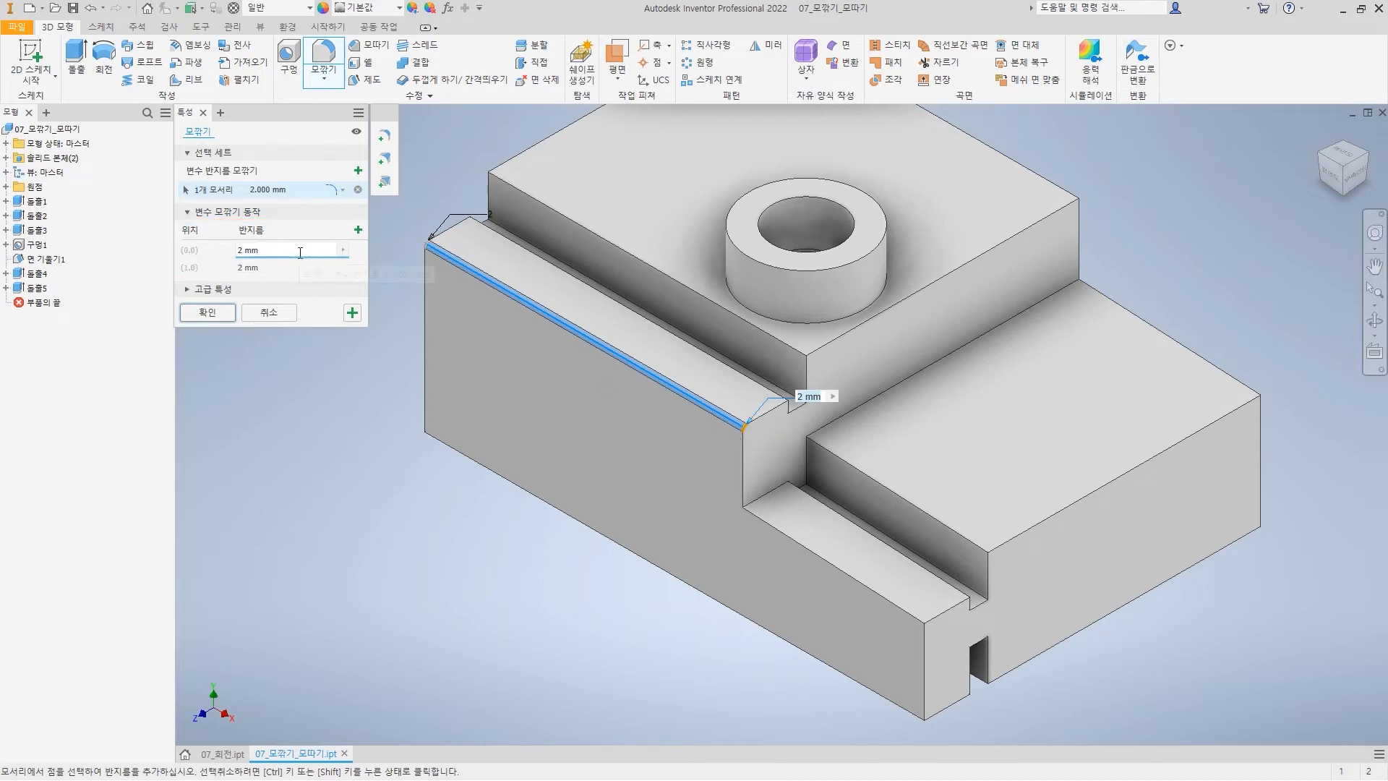
{"action": "left_click", "coordinate": [192, 271]}
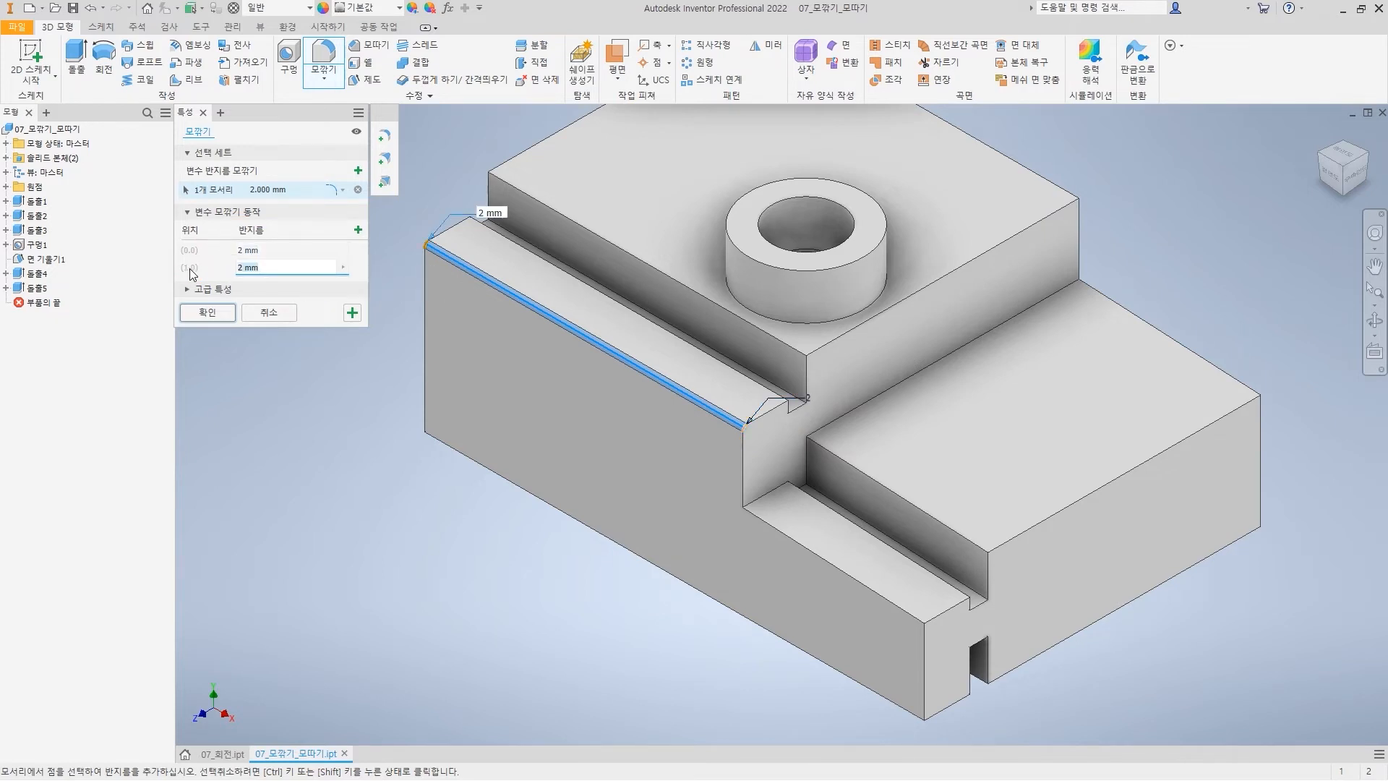
{"action": "type", "text": "10"}
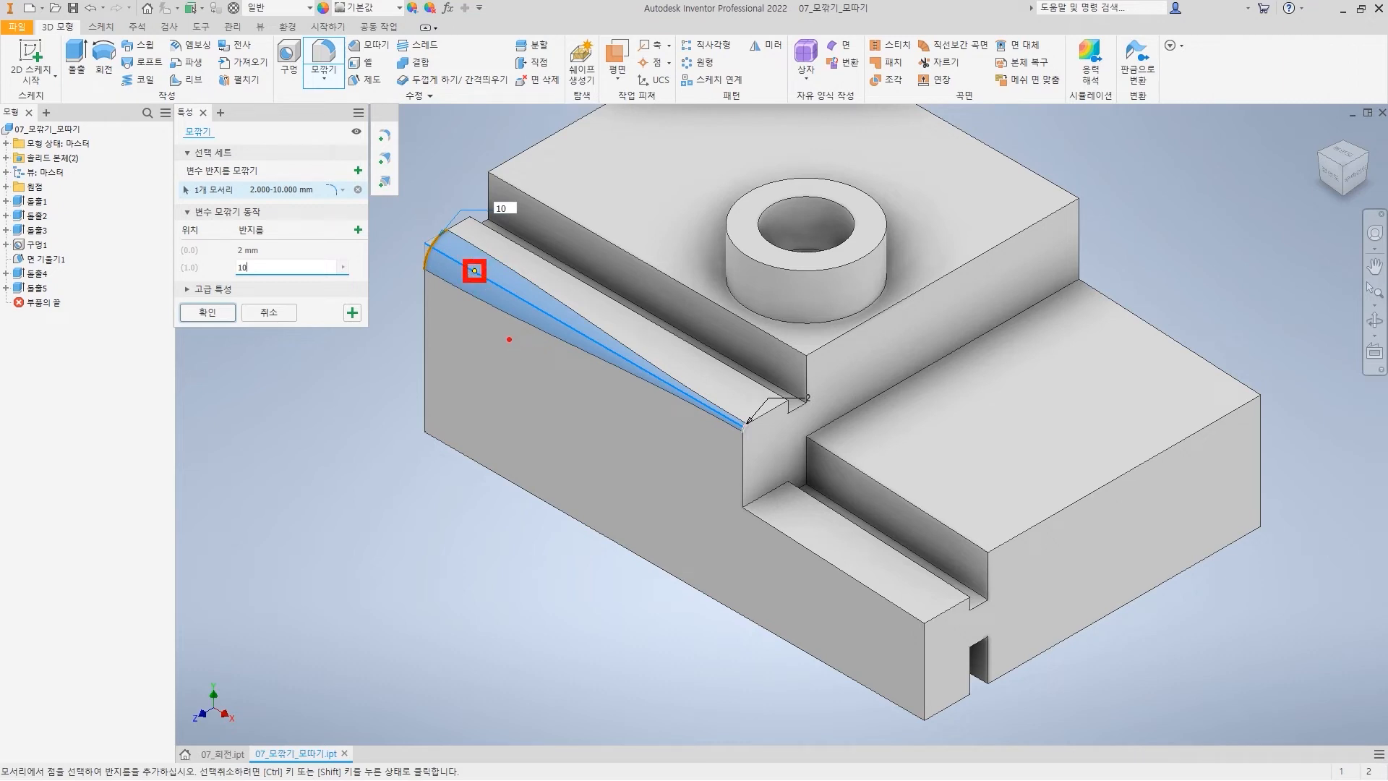
Add a radius point on the variable fillet's edge at position 0.7 with a radius of 7 mm
{"action": "left_click", "coordinate": [482, 283]}
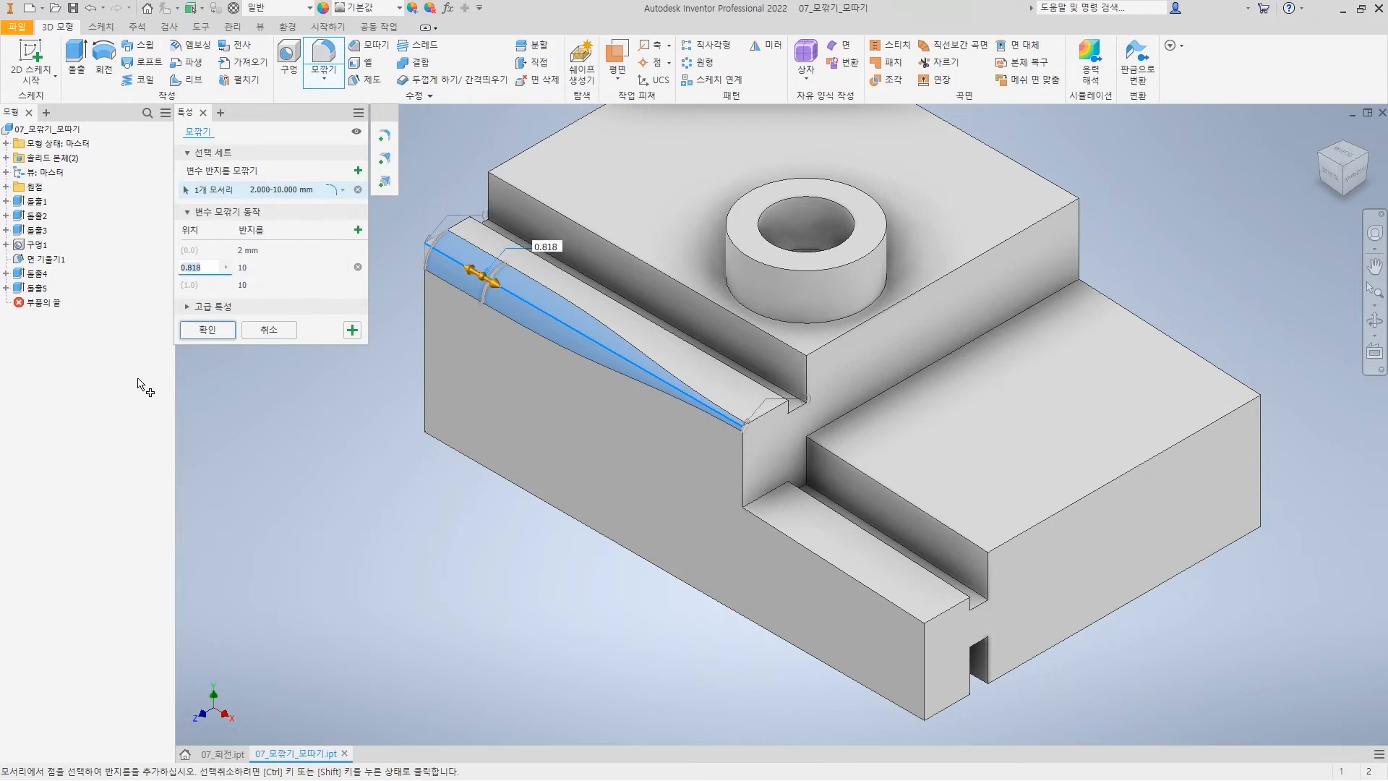
{"action": "type", "text": "0.7"}
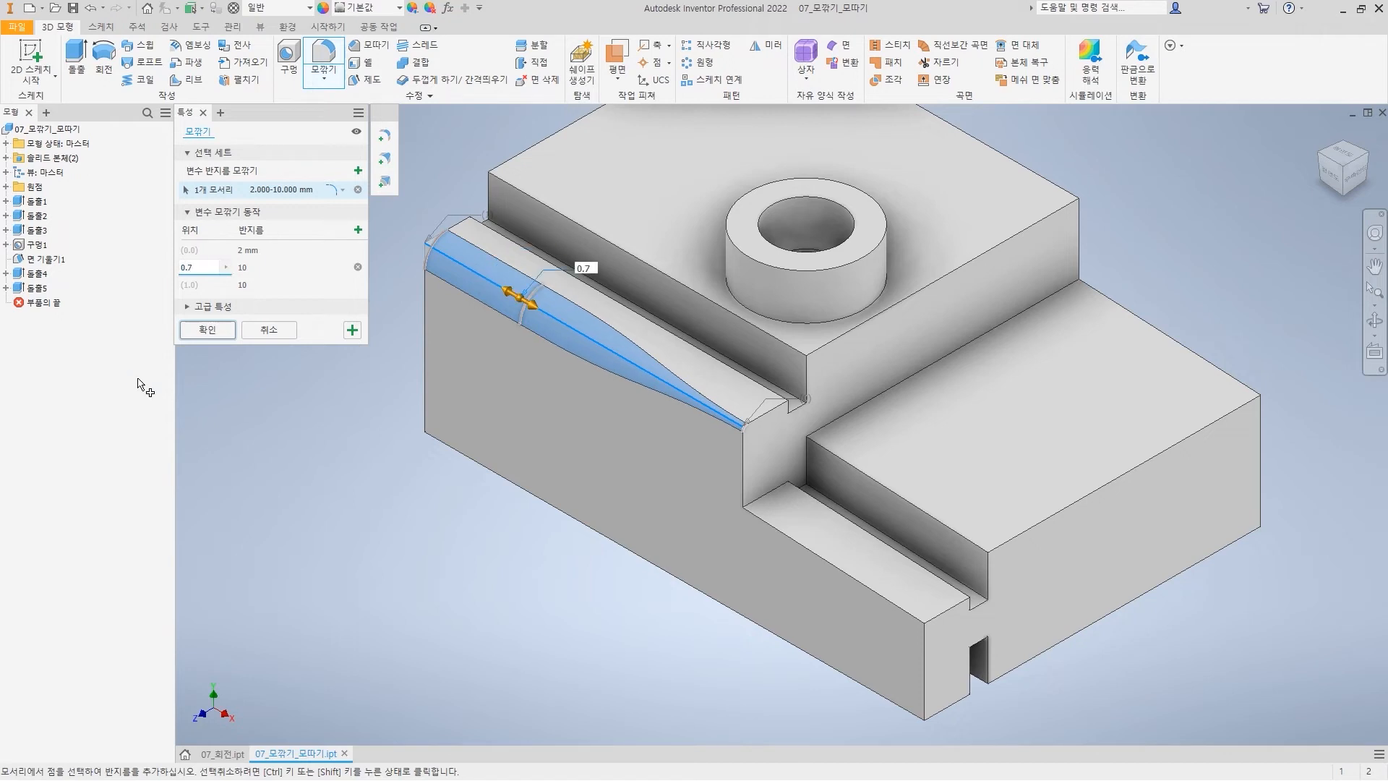
{"action": "left_click", "coordinate": [253, 267]}
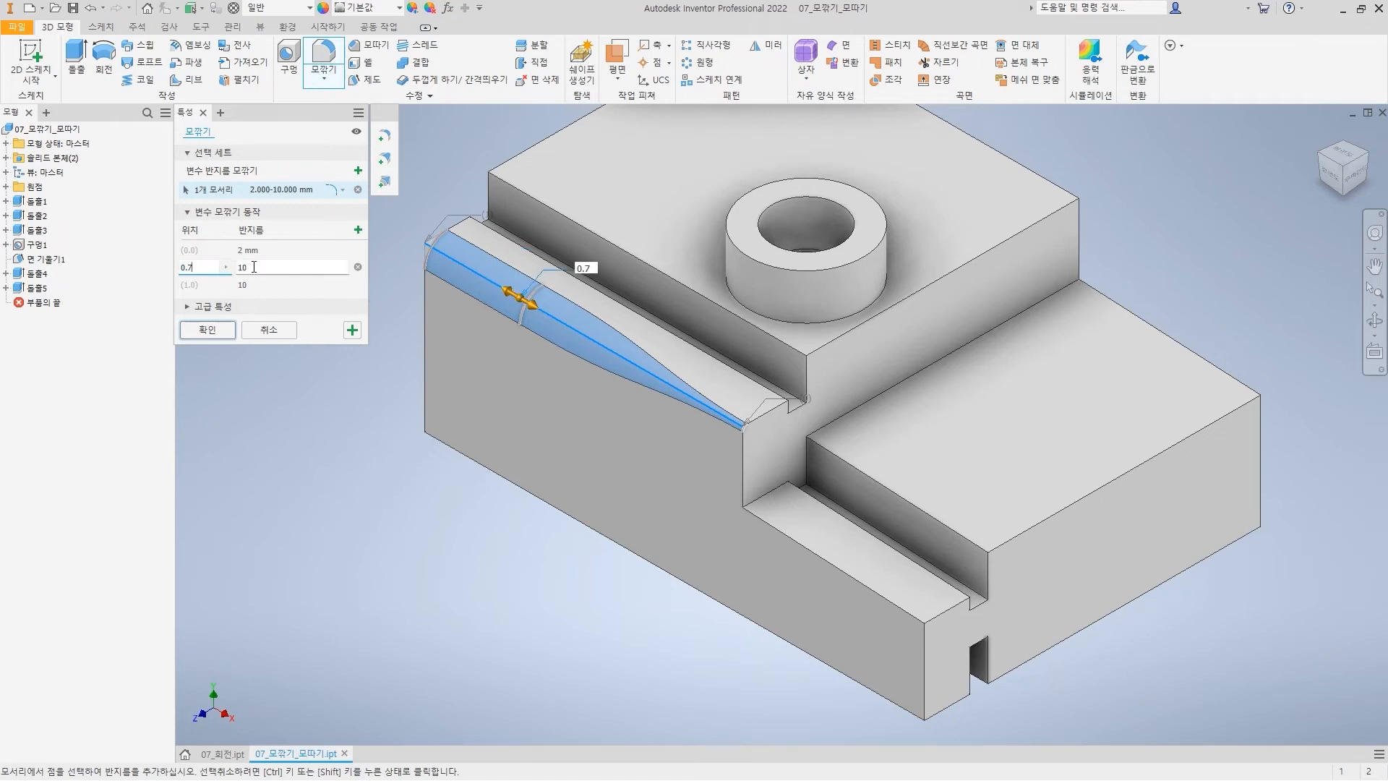
{"action": "key", "text": "BackSpace"}
{"action": "key", "text": "BackSpace"}
{"action": "type", "text": "7"}
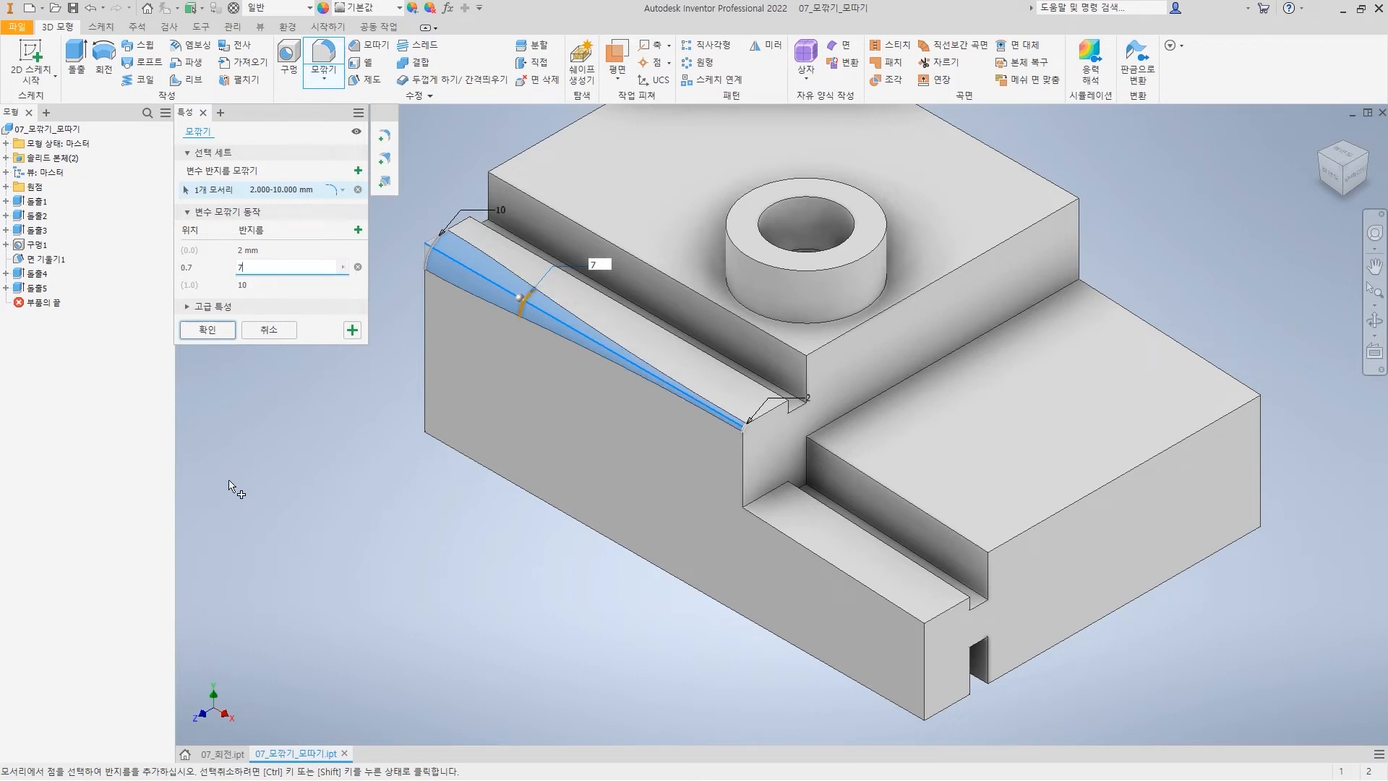
Add another radius point on the variable fillet's edge at position 0.3 with a radius of 5 mm
{"action": "left_click", "coordinate": [646, 372]}
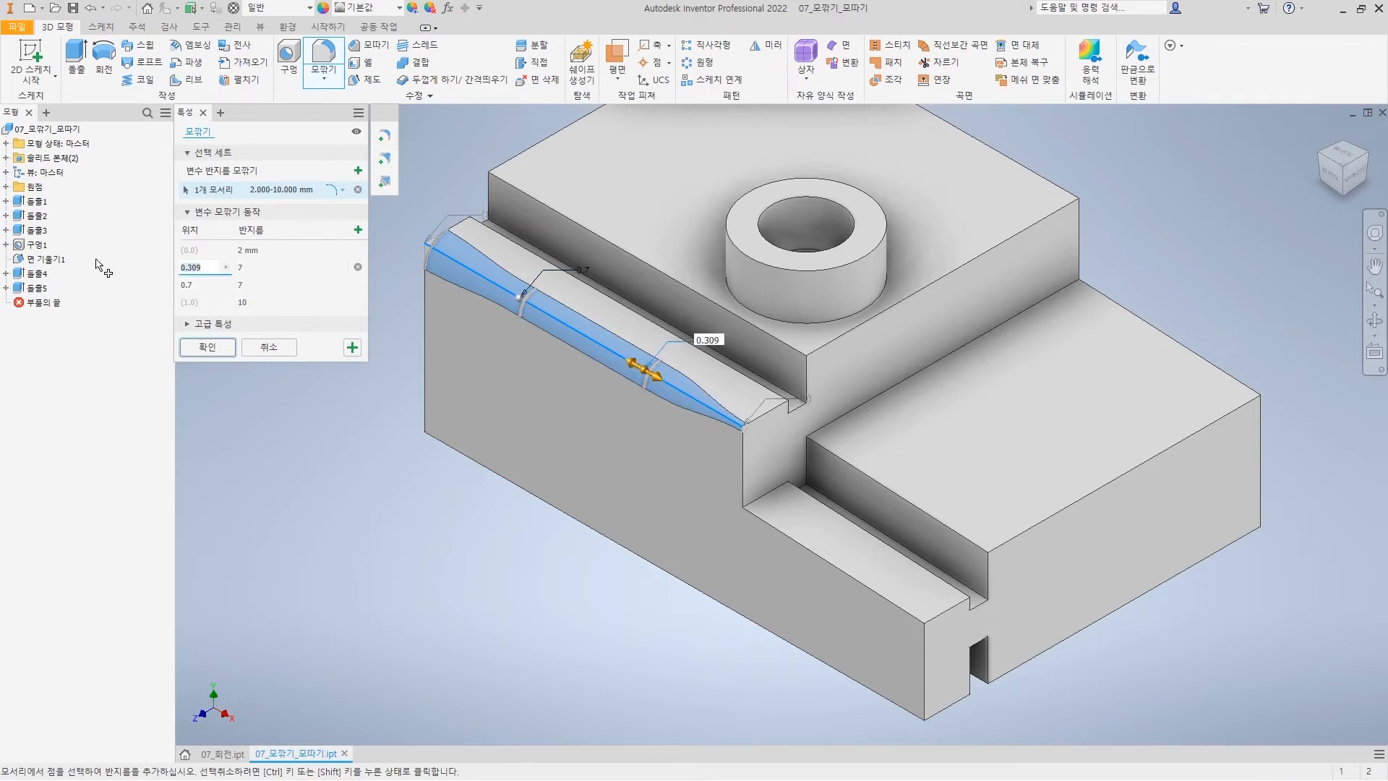
{"action": "key", "text": "BackSpace"}
{"action": "key", "text": "BackSpace"}
{"action": "left_click", "coordinate": [278, 265]}
{"action": "key", "text": "BackSpace"}
{"action": "type", "text": "5"}
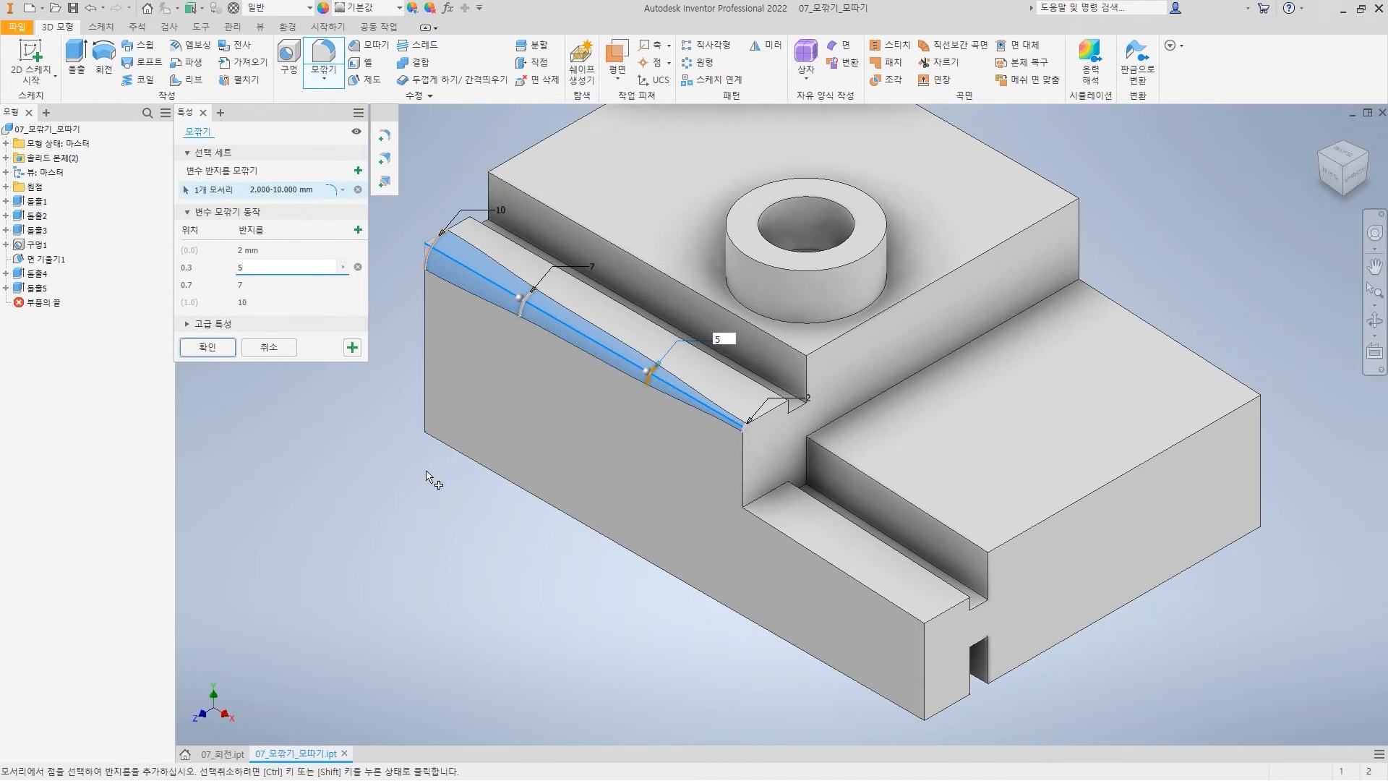
Add a second variable-radius fillet set on the lower front step's upper long edge, with radius 2 mm at position 0.0
{"action": "left_click", "coordinate": [357, 172]}
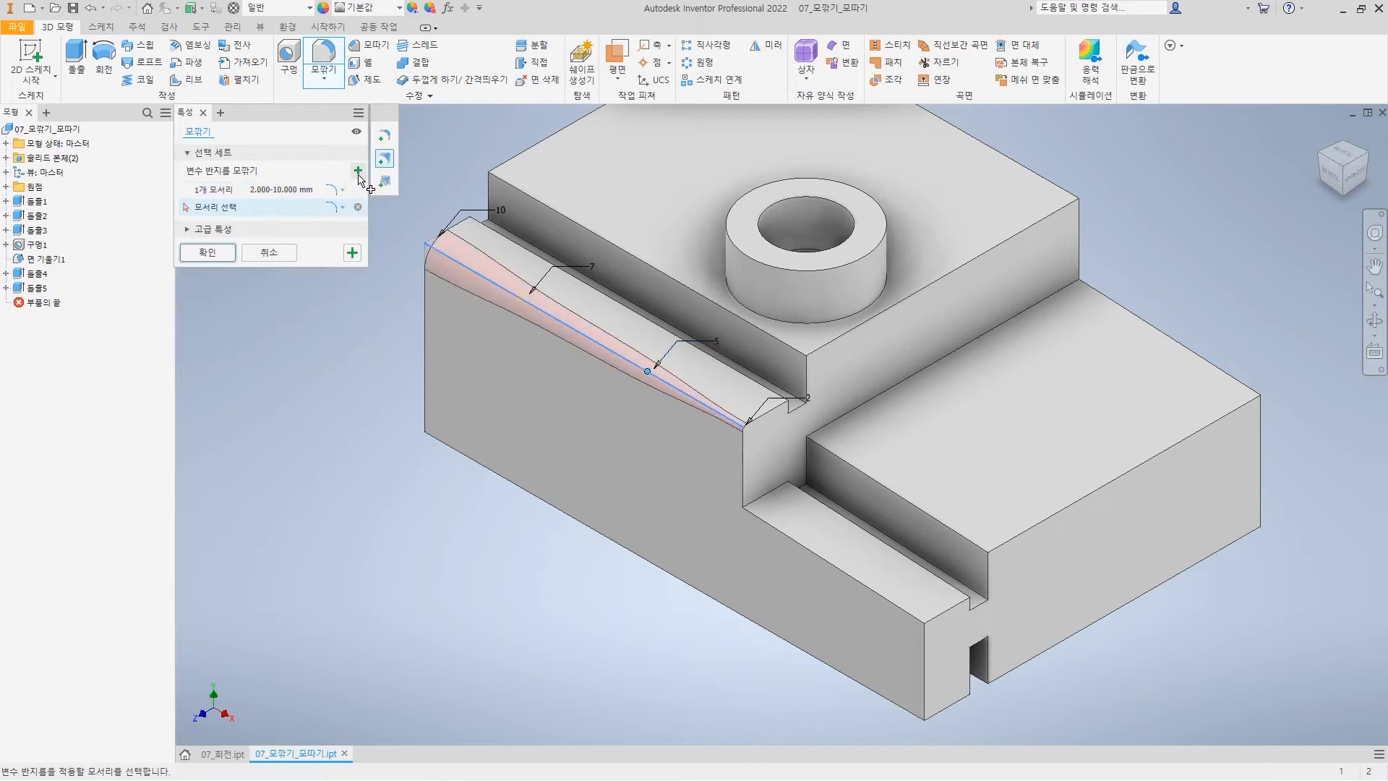
{"action": "left_click", "coordinate": [835, 566]}
{"action": "key", "text": "BackSpace"}
{"action": "type", "text": "2"}
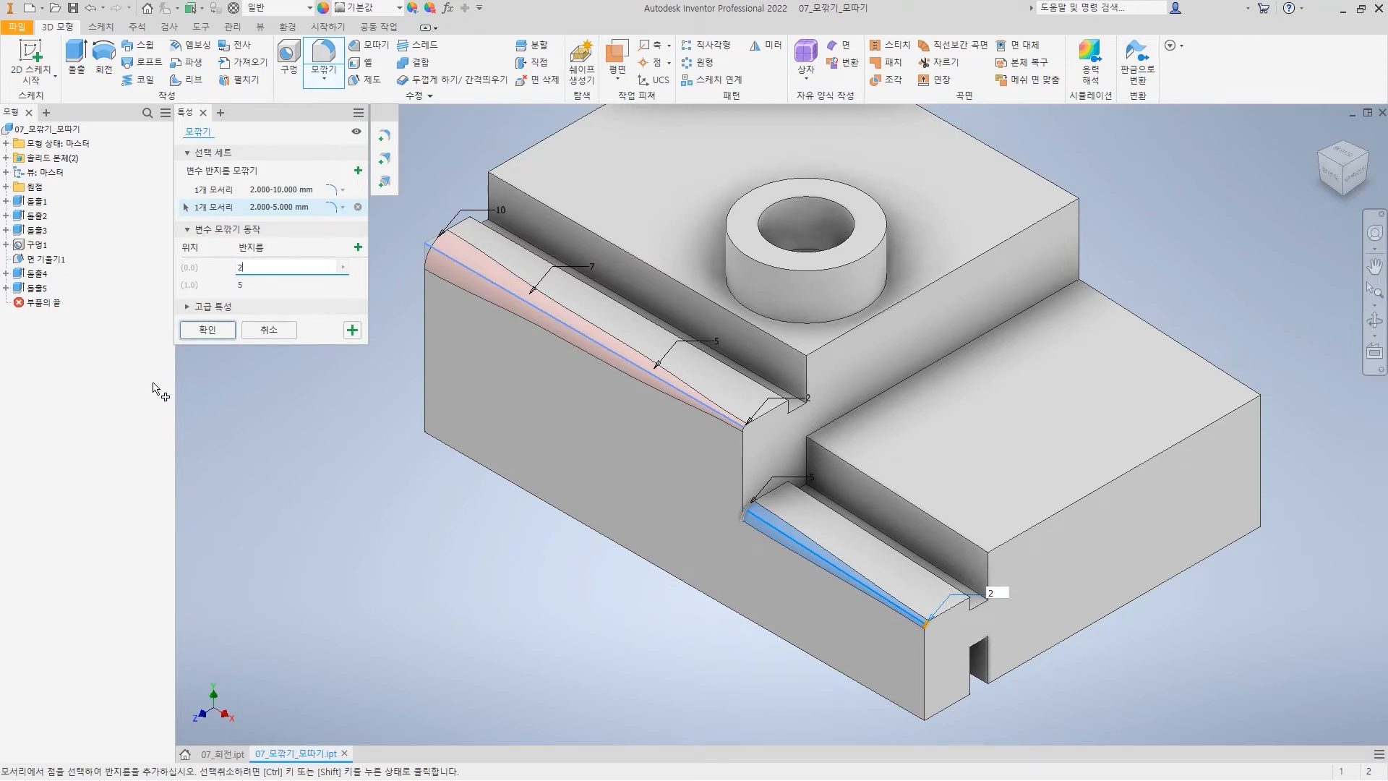
Remove both variable-radius edge sets from the fillet
{"action": "left_click", "coordinate": [723, 414]}
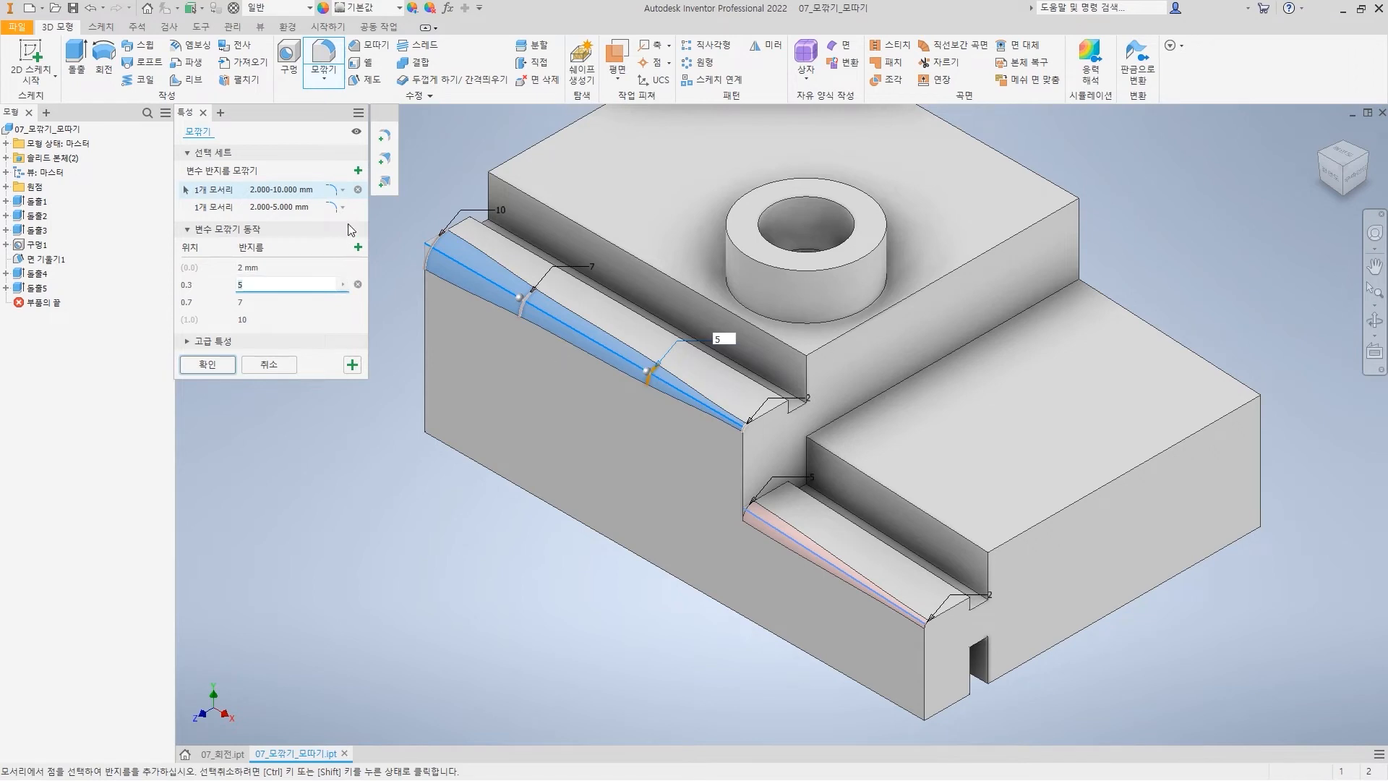
{"action": "left_click", "coordinate": [358, 190]}
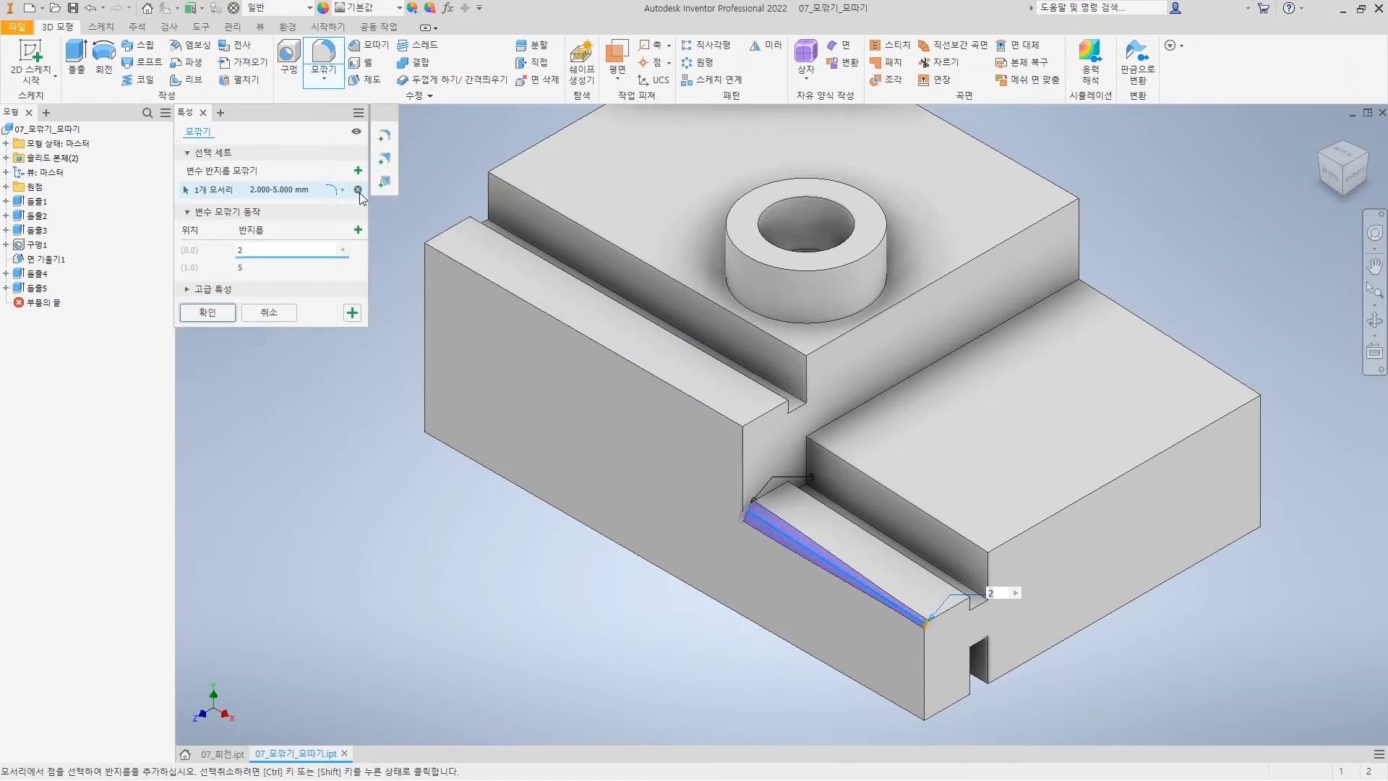
{"action": "left_click", "coordinate": [358, 190]}
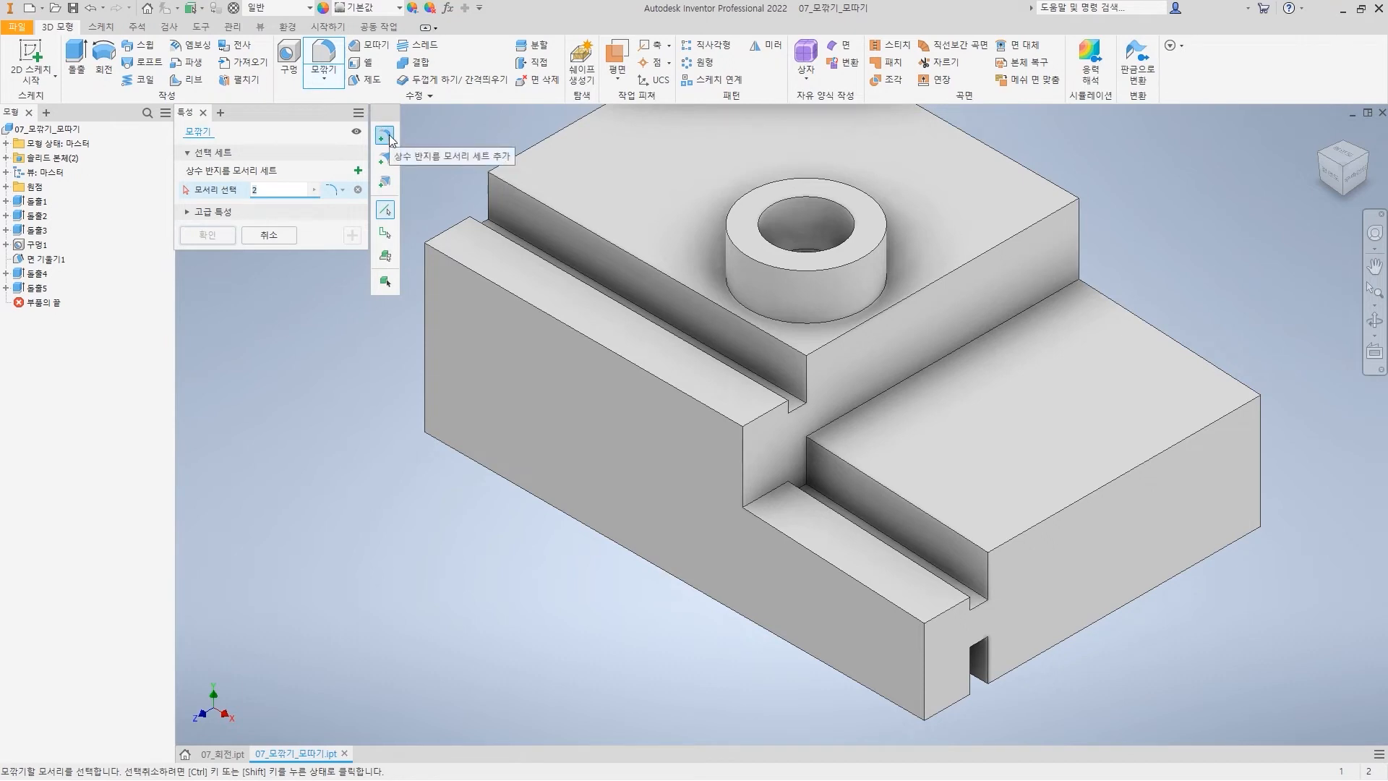
Add a 2 mm constant-radius set on the three edges meeting at the lower step's front corner
{"action": "left_click", "coordinate": [873, 593]}
{"action": "left_click", "coordinate": [960, 609]}
{"action": "left_click", "coordinate": [927, 669]}
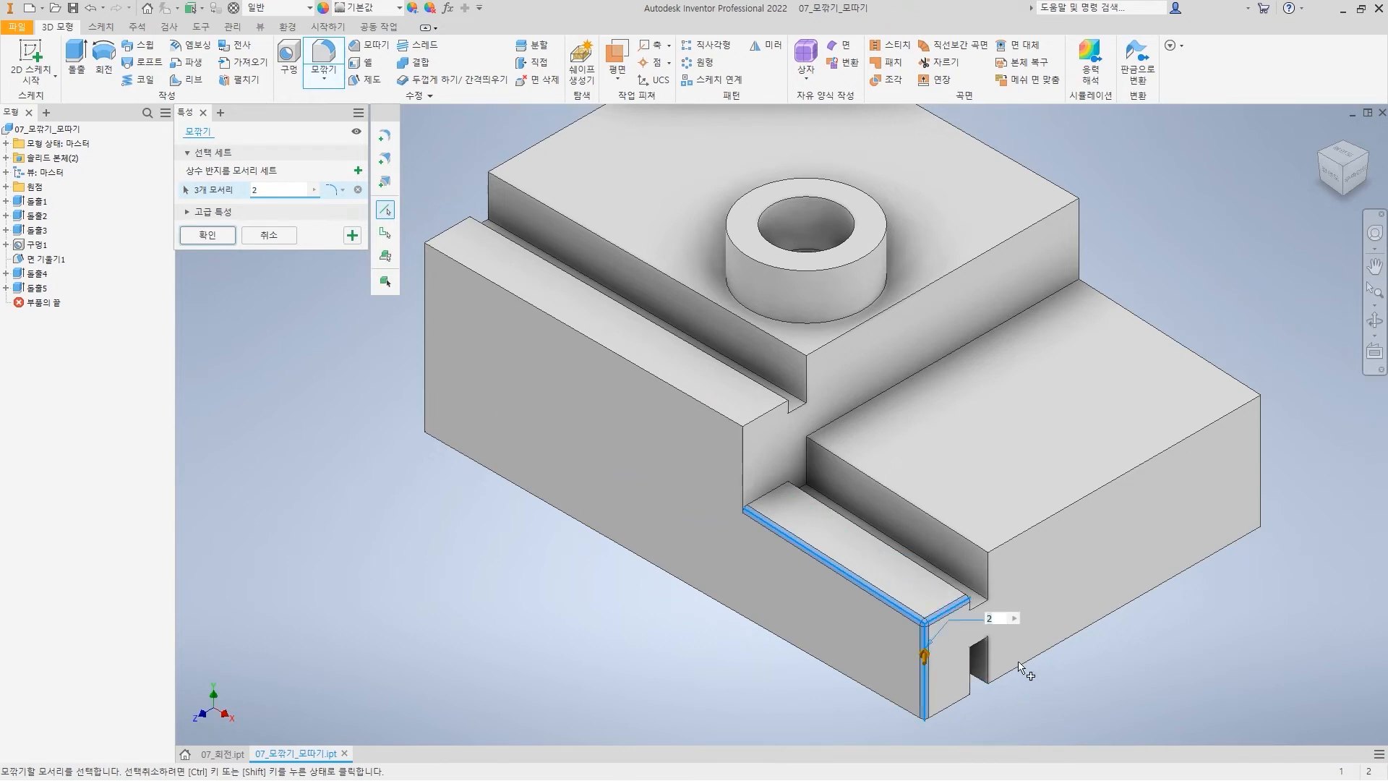
{"action": "scroll", "coordinate": [1019, 669], "scroll_direction": "up", "scroll_amount": 2}
{"action": "scroll", "coordinate": [940, 614], "scroll_direction": "down", "scroll_amount": 5}
{"action": "scroll", "coordinate": [940, 601], "scroll_direction": "up", "scroll_amount": 8}
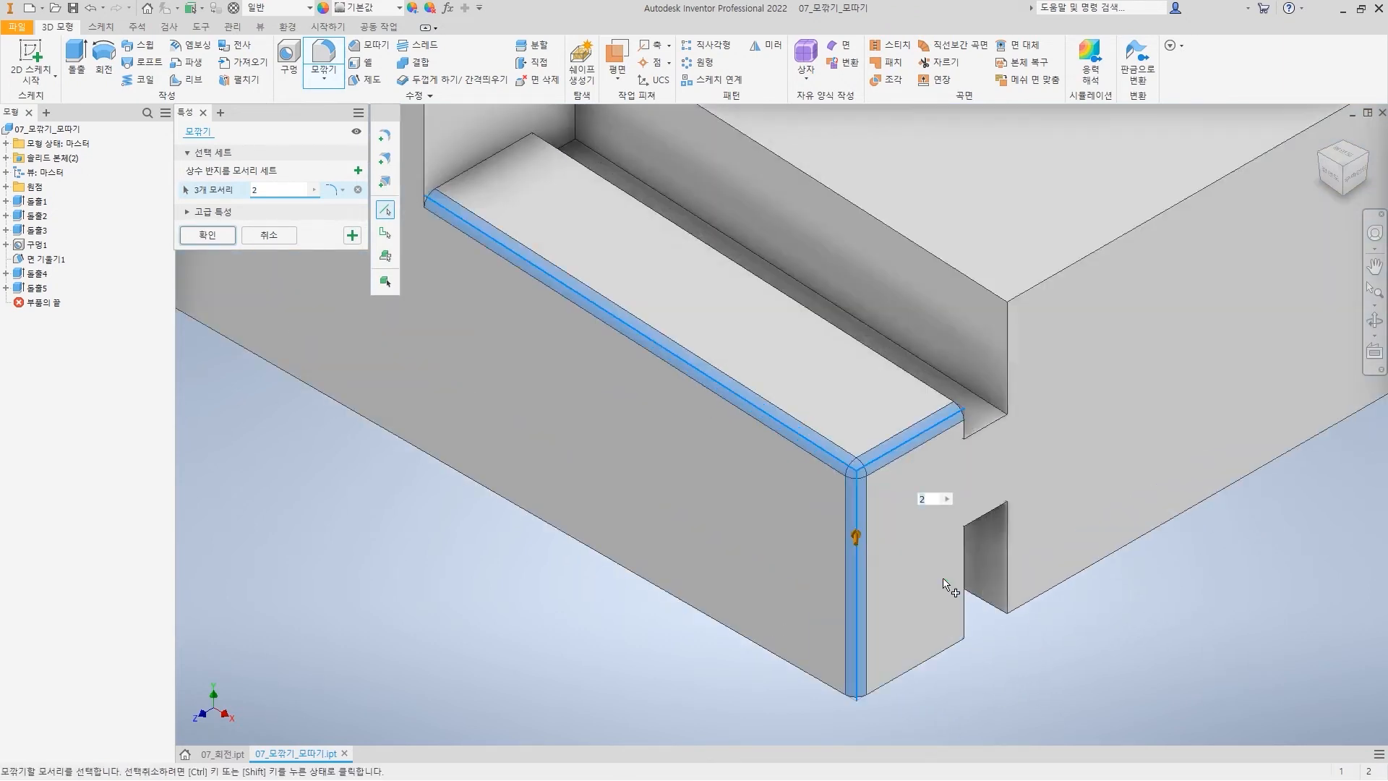
{"action": "scroll", "coordinate": [944, 582], "scroll_direction": "up", "scroll_amount": 5}
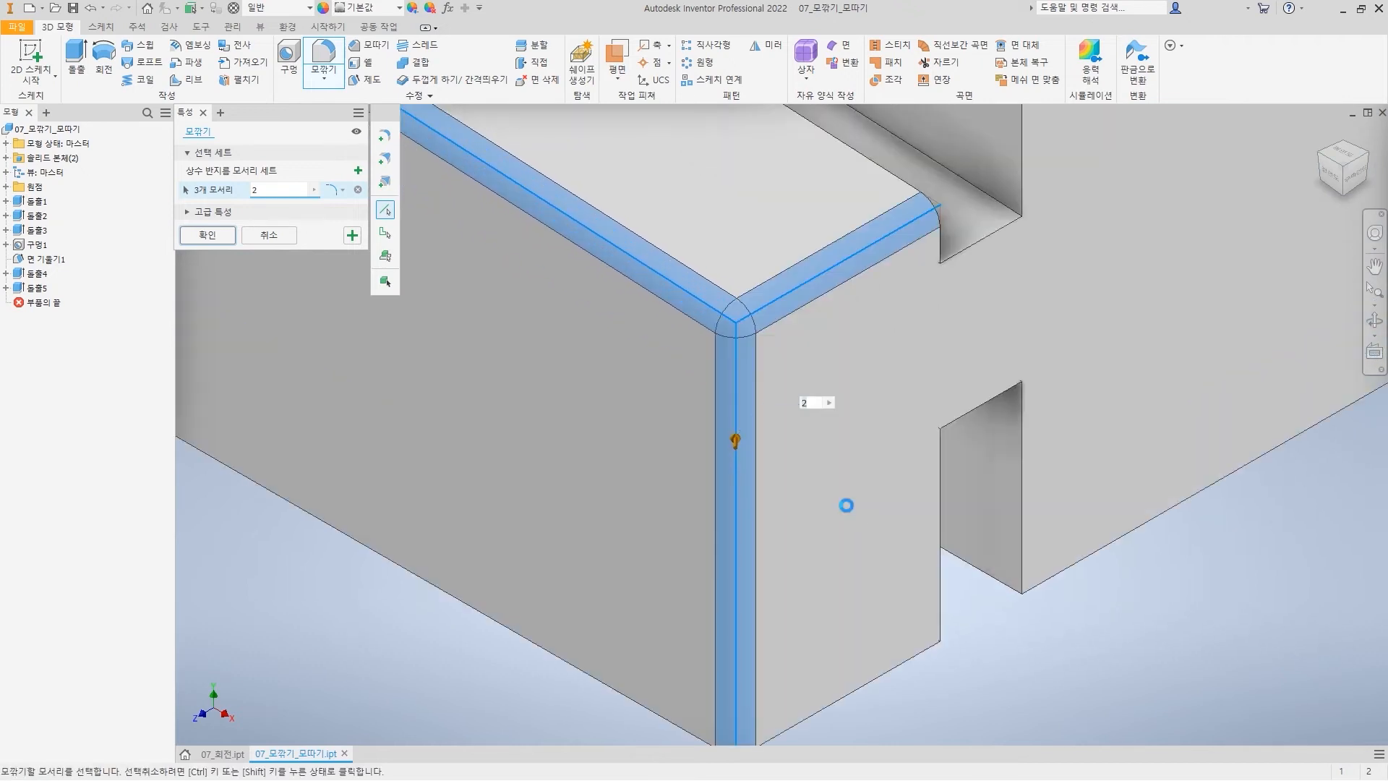
{"action": "scroll", "coordinate": [868, 506], "scroll_direction": "down", "scroll_amount": 3}
{"action": "scroll", "coordinate": [885, 521], "scroll_direction": "up", "scroll_amount": 1}
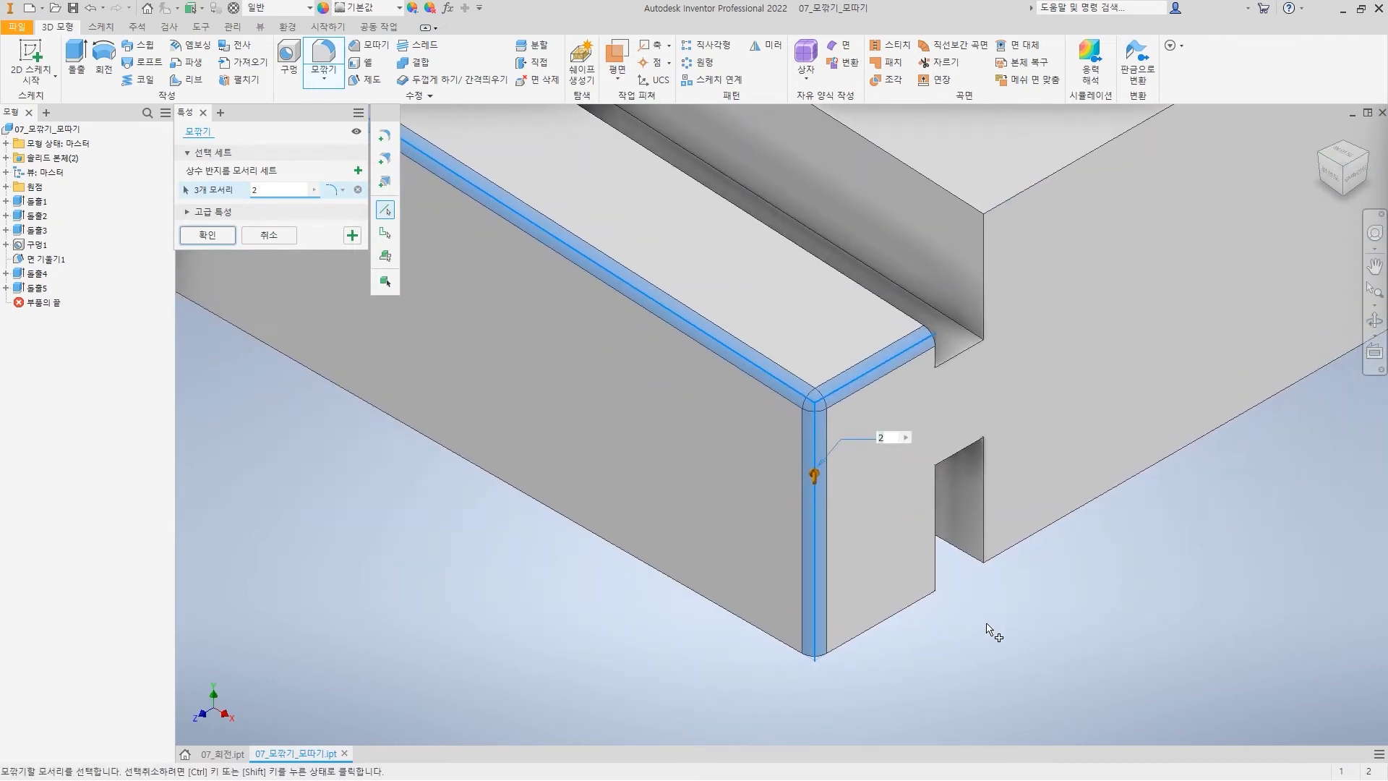
{"action": "left_click_drag", "start_coordinate": [781, 373], "coordinate": [843, 425]}
Expand the fillet's advanced properties and compare the corner with the rolling ball option (가능한 곳에서 롤링 볼) off and on
{"action": "left_click", "coordinate": [202, 214]}
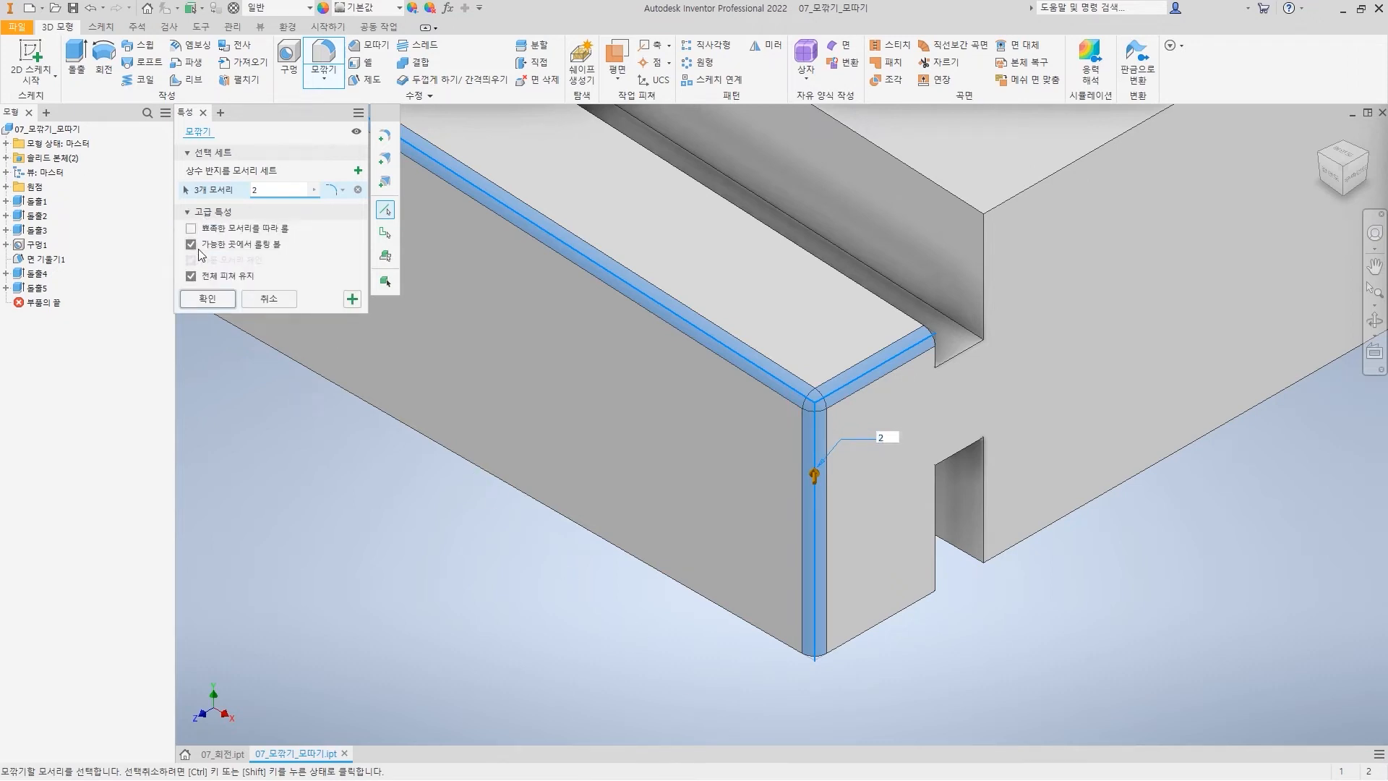
{"action": "left_click_drag", "start_coordinate": [187, 252], "coordinate": [292, 252]}
{"action": "left_click_drag", "start_coordinate": [294, 237], "coordinate": [313, 231]}
{"action": "key", "text": "Escape"}
{"action": "left_click", "coordinate": [191, 244]}
{"action": "left_click", "coordinate": [192, 245]}
{"action": "scroll", "coordinate": [825, 489], "scroll_direction": "up", "scroll_amount": 3}
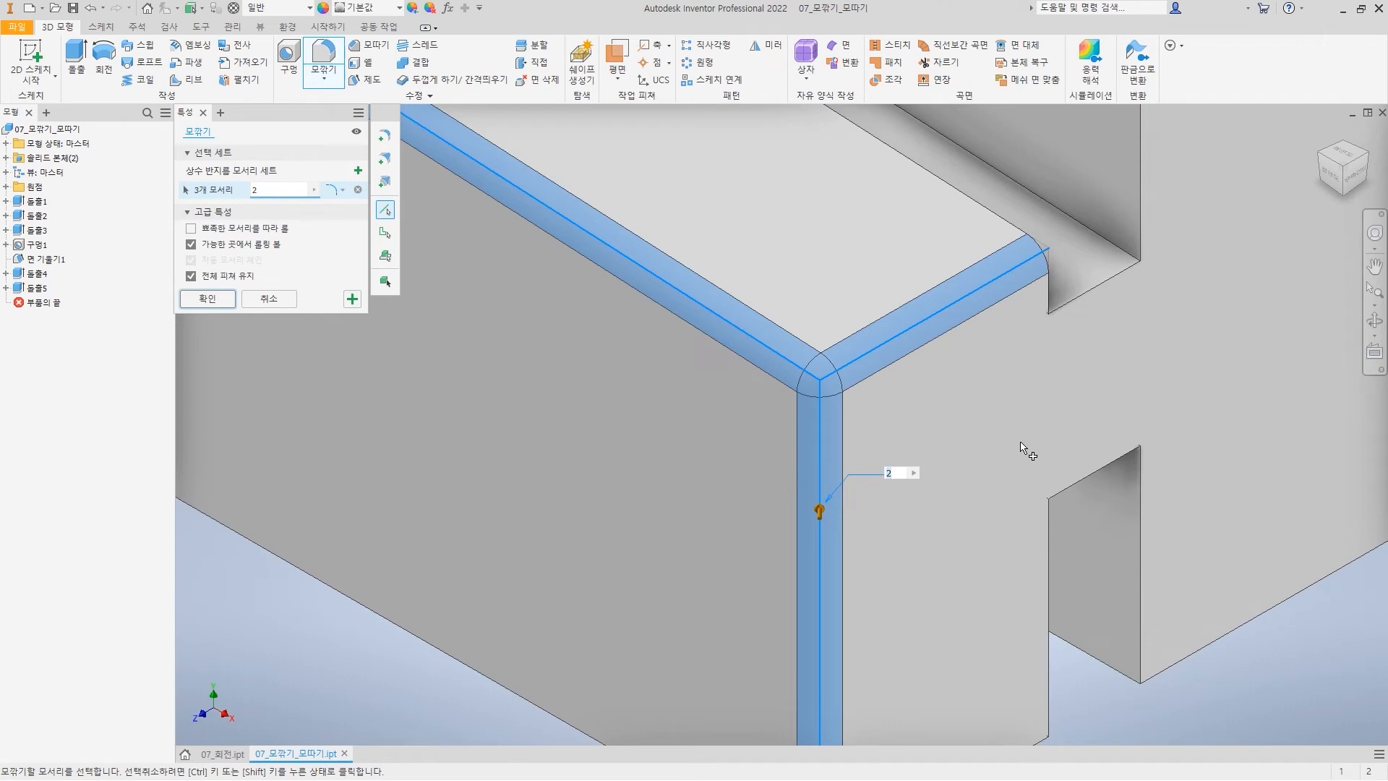
Add an edge setback at the vertex shared by the three filleted edges, with the minimal (최소) option turned off
{"action": "left_click", "coordinate": [385, 185]}
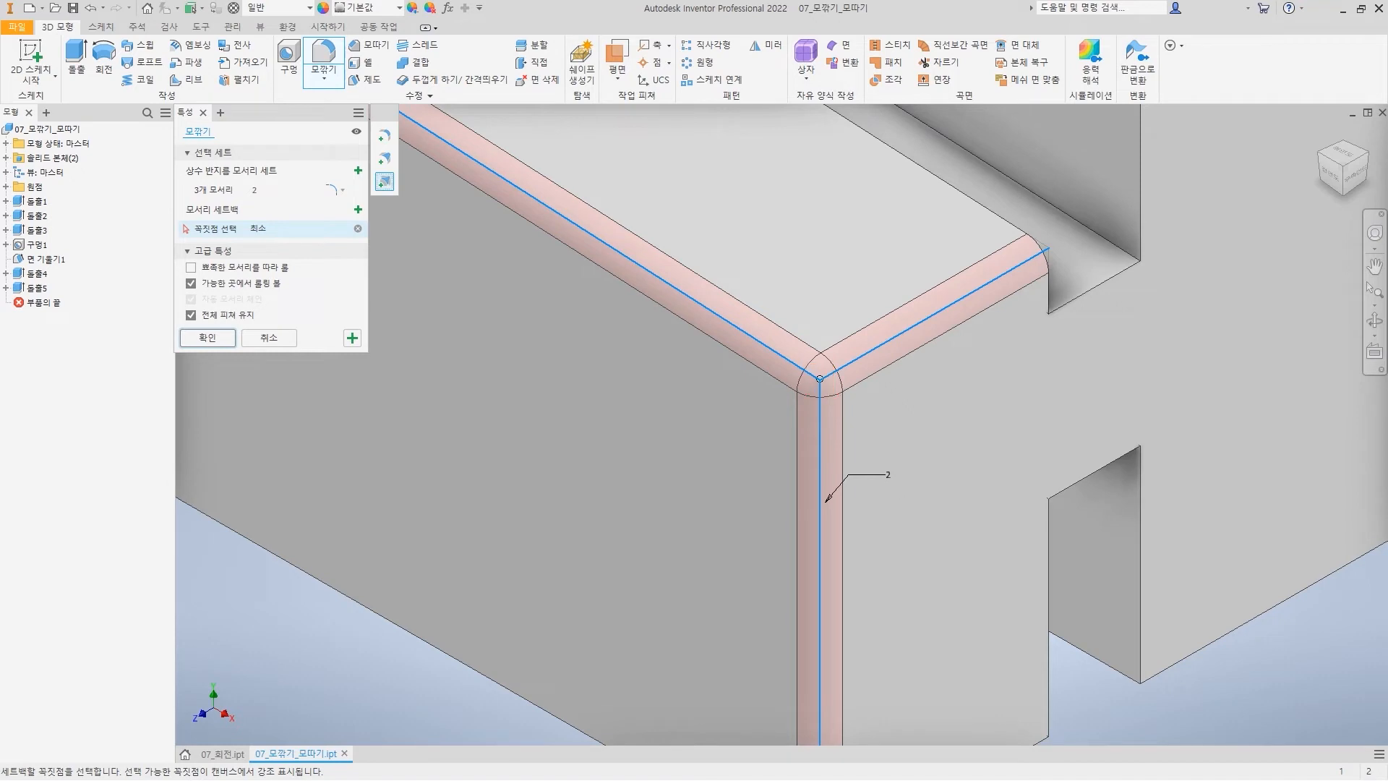
{"action": "left_click", "coordinate": [820, 379]}
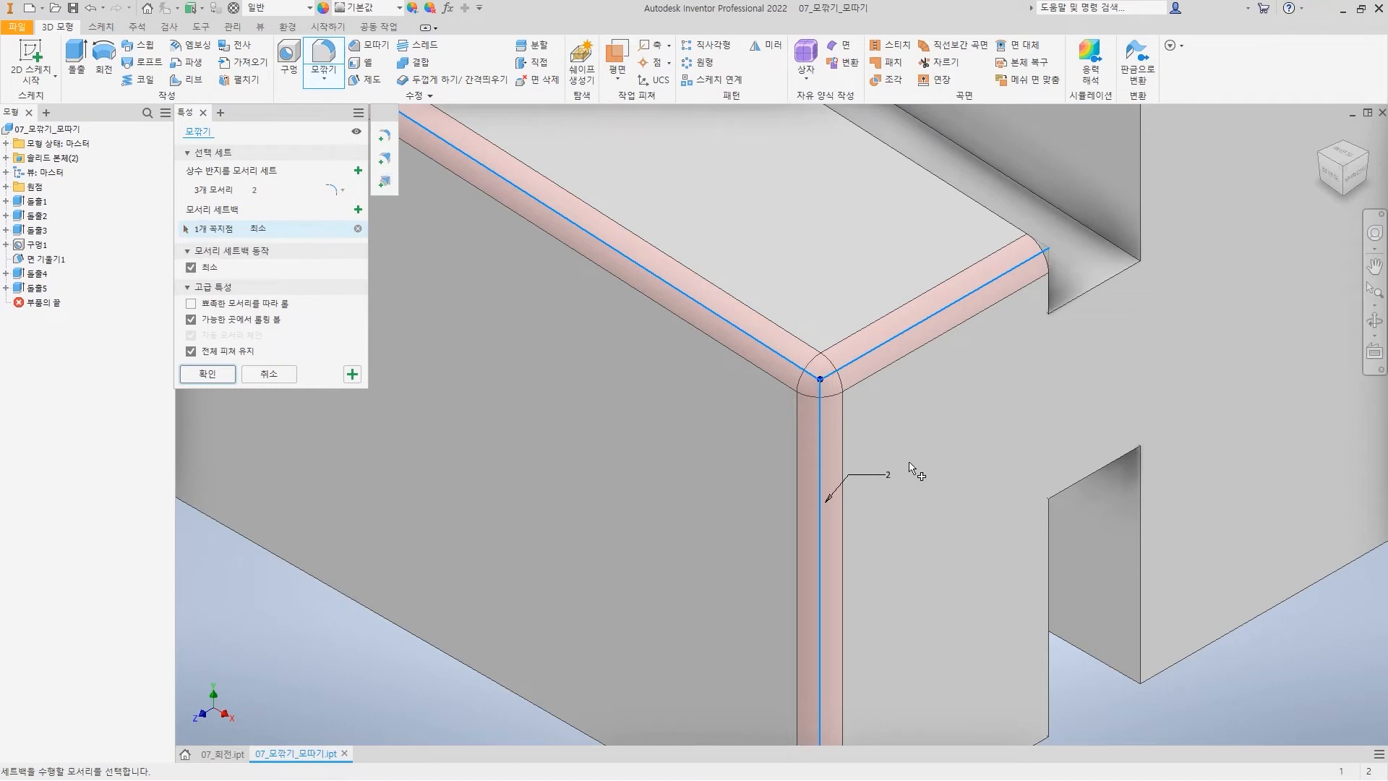
{"action": "left_click", "coordinate": [190, 268]}
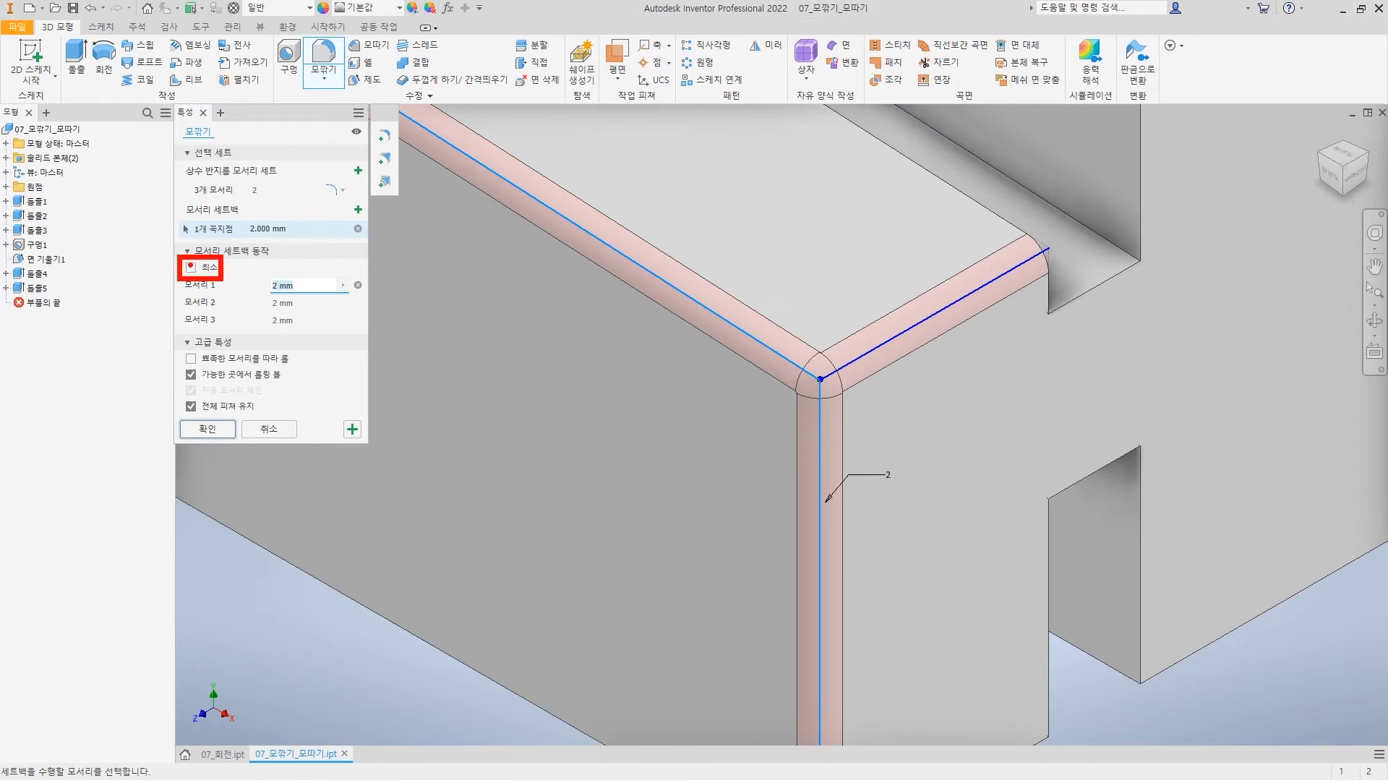
{"action": "left_click", "coordinate": [191, 267]}
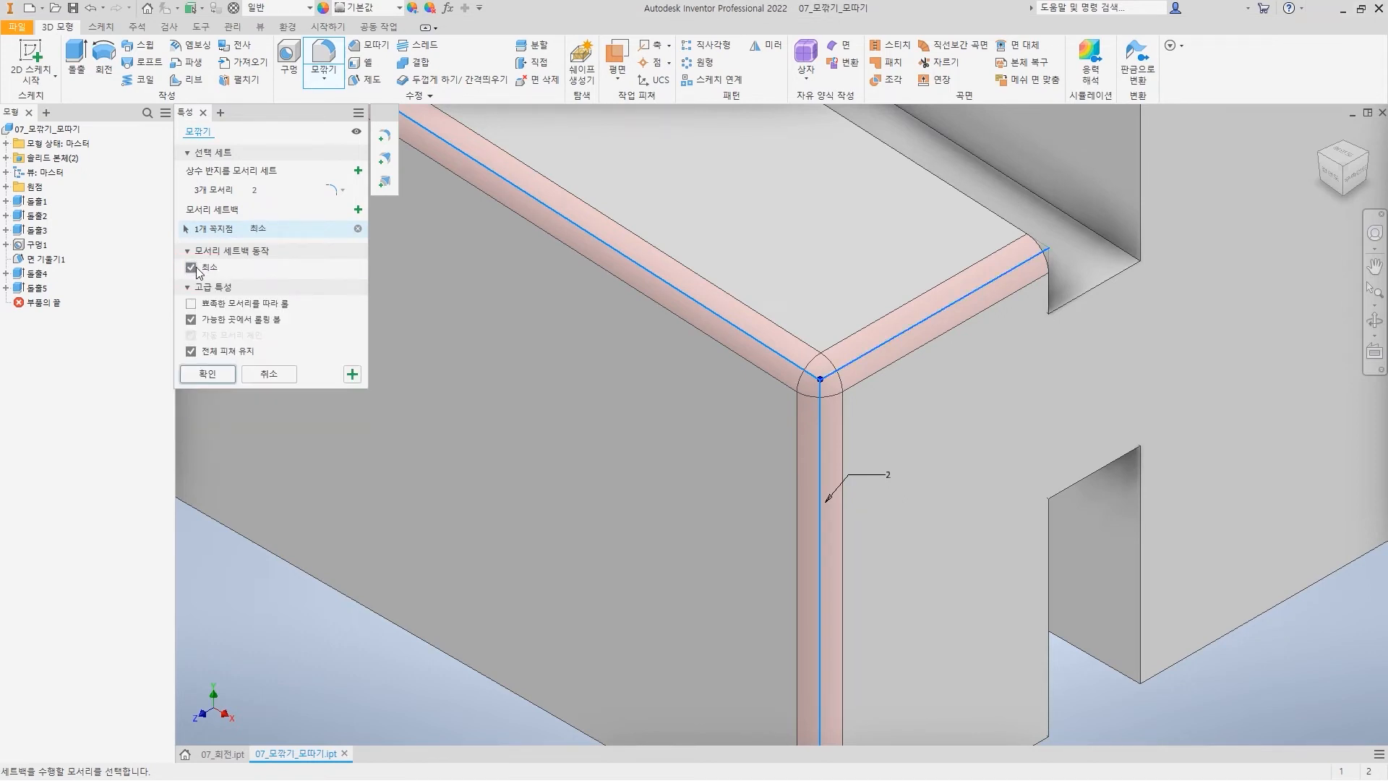
{"action": "left_click", "coordinate": [191, 268]}
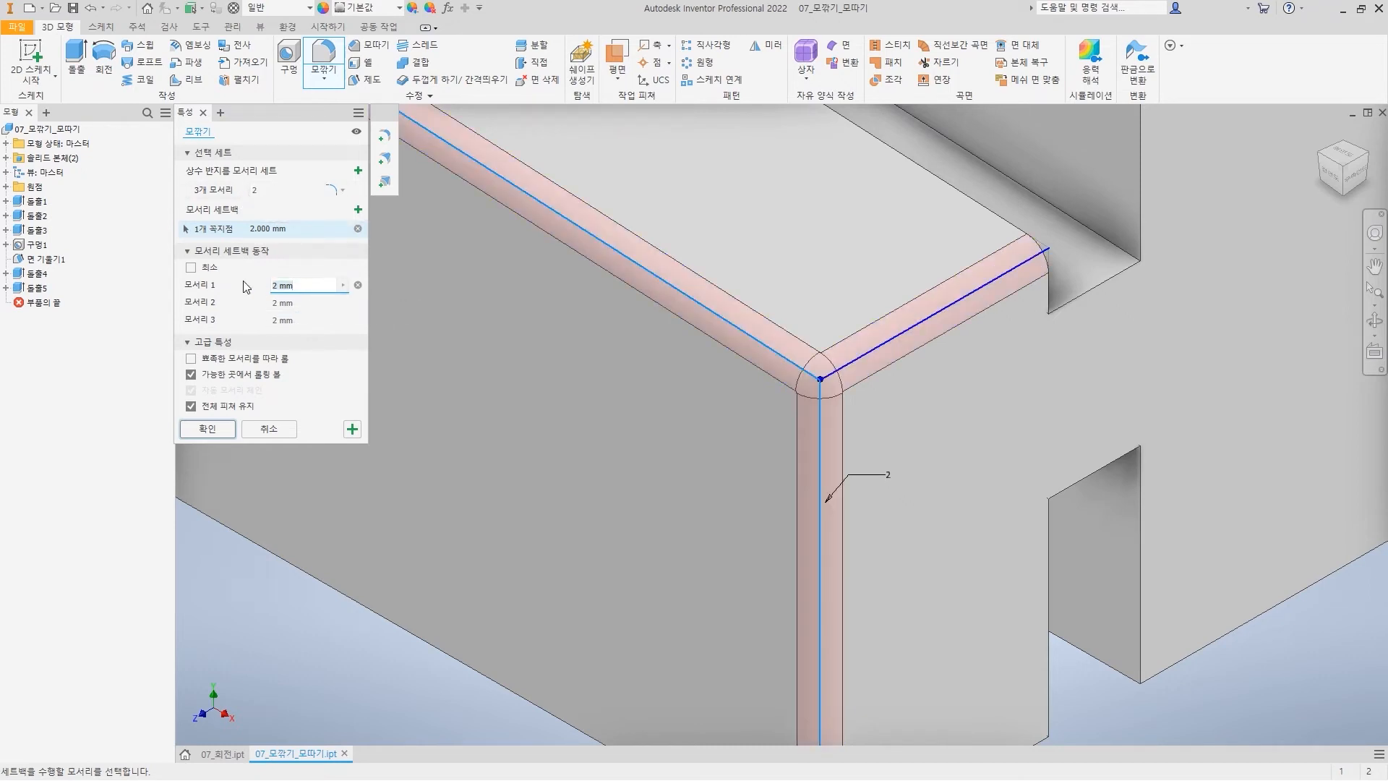
Set the corner setback distances of edges 1, 2 and 3 to 4 mm each
{"action": "type", "text": "4"}
{"action": "left_click", "coordinate": [323, 302]}
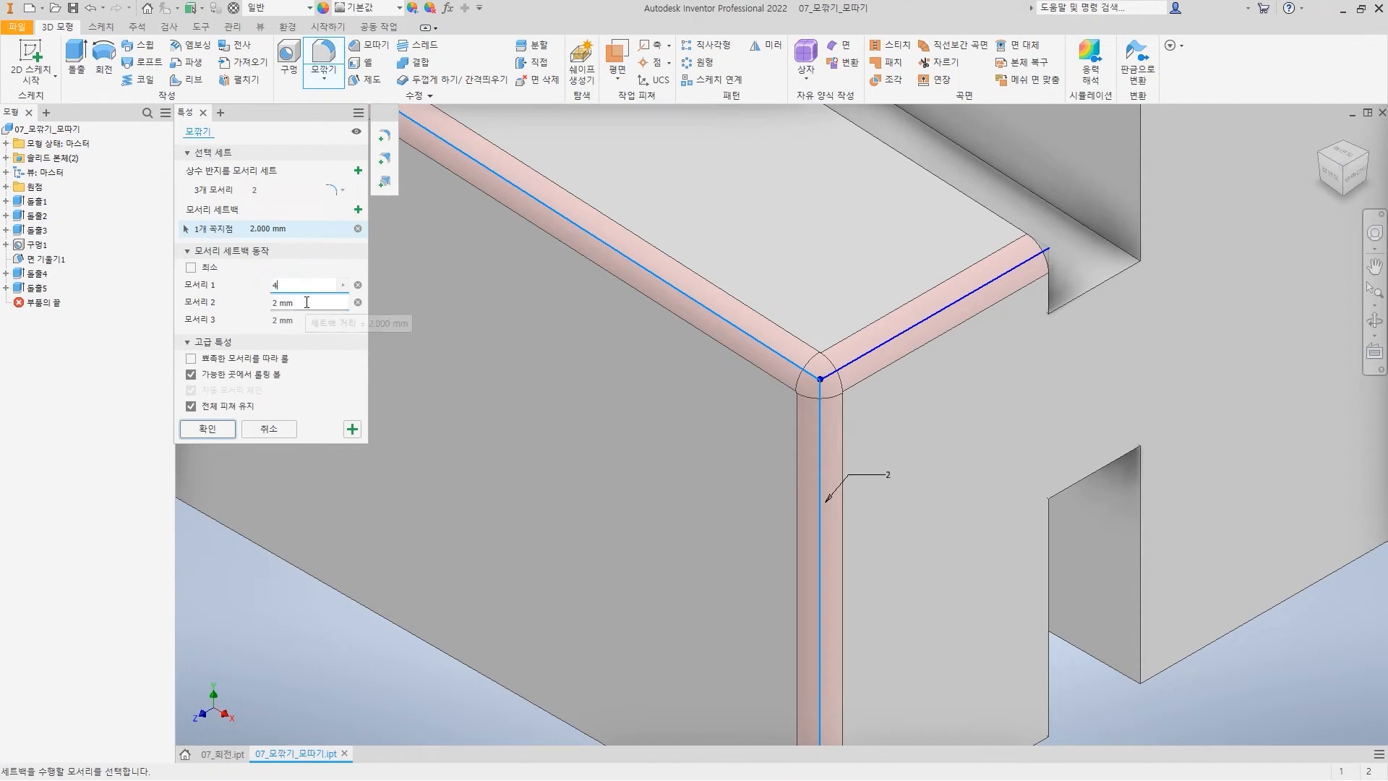
{"action": "type", "text": "4"}
{"action": "left_click", "coordinate": [303, 320]}
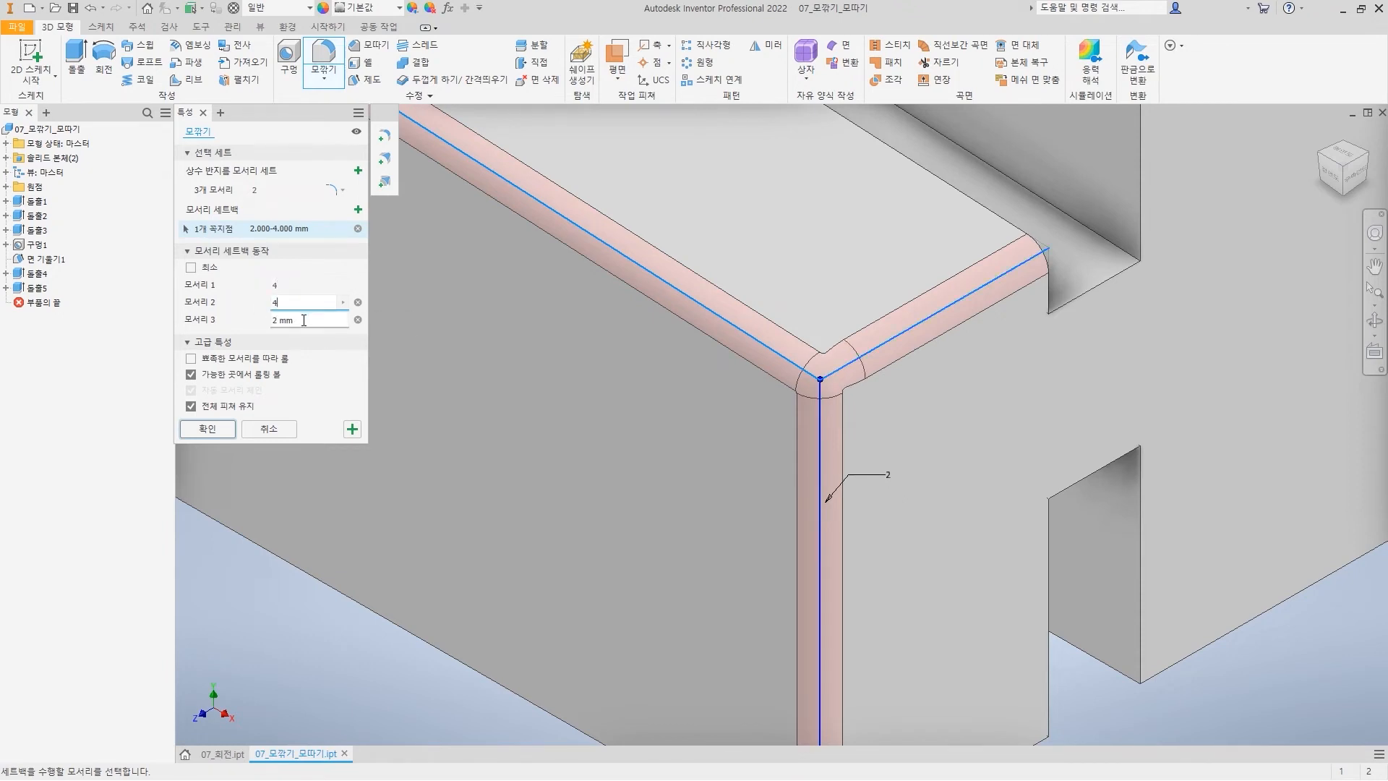
{"action": "type", "text": "4"}
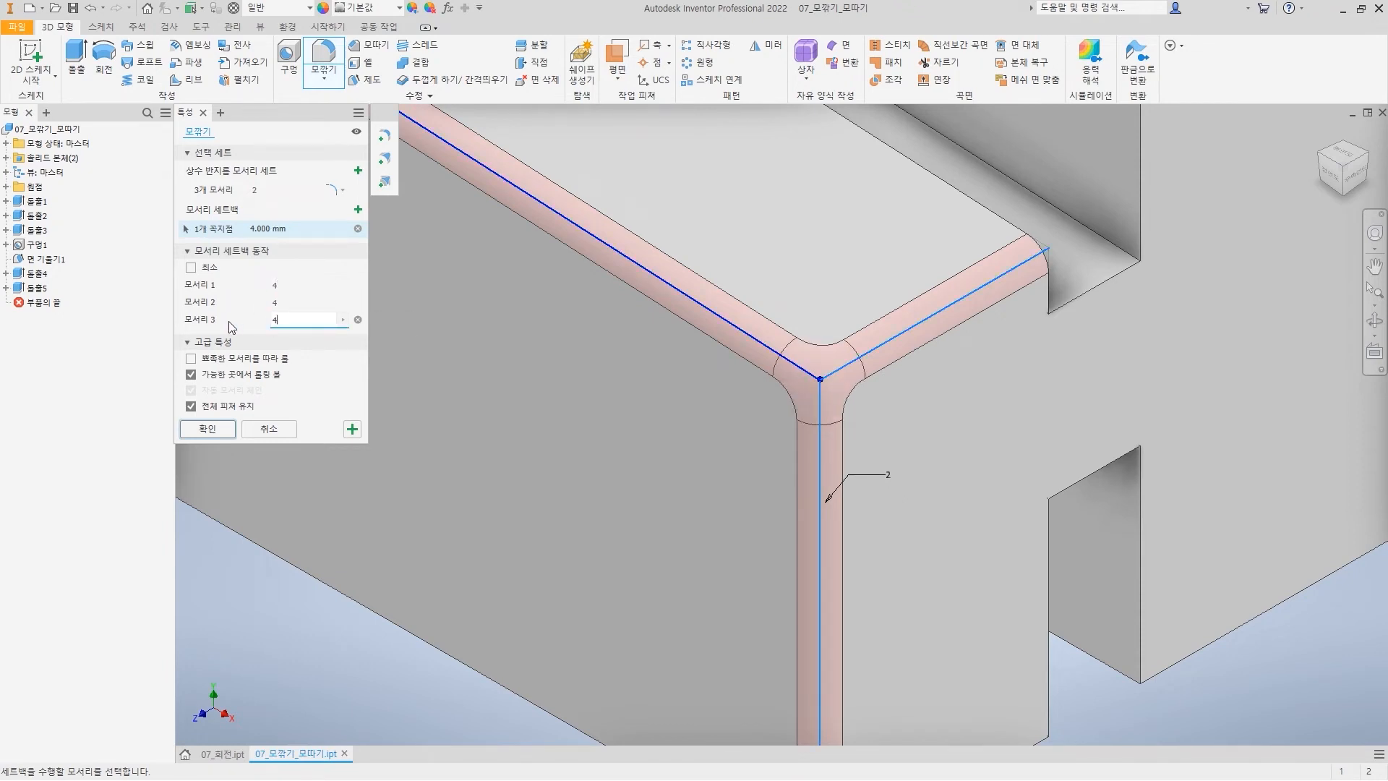
{"action": "mouse_move", "coordinate": [851, 337]}
{"action": "left_mouse_down"}
{"action": "mouse_move", "coordinate": [881, 358]}
{"action": "mouse_move", "coordinate": [872, 375]}
{"action": "left_mouse_up"}
{"action": "left_click_drag", "start_coordinate": [786, 337], "coordinate": [769, 372]}
{"action": "left_click_drag", "start_coordinate": [810, 429], "coordinate": [832, 439]}
{"action": "key", "text": "ctrl+z"}
{"action": "mouse_move", "coordinate": [824, 389]}
{"action": "left_mouse_down"}
{"action": "mouse_move", "coordinate": [829, 367]}
{"action": "mouse_move", "coordinate": [827, 383]}
{"action": "mouse_move", "coordinate": [873, 358]}
{"action": "mouse_move", "coordinate": [867, 370]}
{"action": "mouse_move", "coordinate": [778, 352]}
{"action": "mouse_move", "coordinate": [824, 421]}
{"action": "left_mouse_up"}
{"action": "mouse_move", "coordinate": [817, 407]}
{"action": "left_mouse_down"}
{"action": "mouse_move", "coordinate": [822, 422]}
{"action": "mouse_move", "coordinate": [841, 408]}
{"action": "left_mouse_up"}
Set the setback distance of edge 2 to 10 mm and compare the corner with the minimal (최소) setback
{"action": "left_click", "coordinate": [314, 302]}
{"action": "key", "text": "BackSpace"}
{"action": "type", "text": "10"}
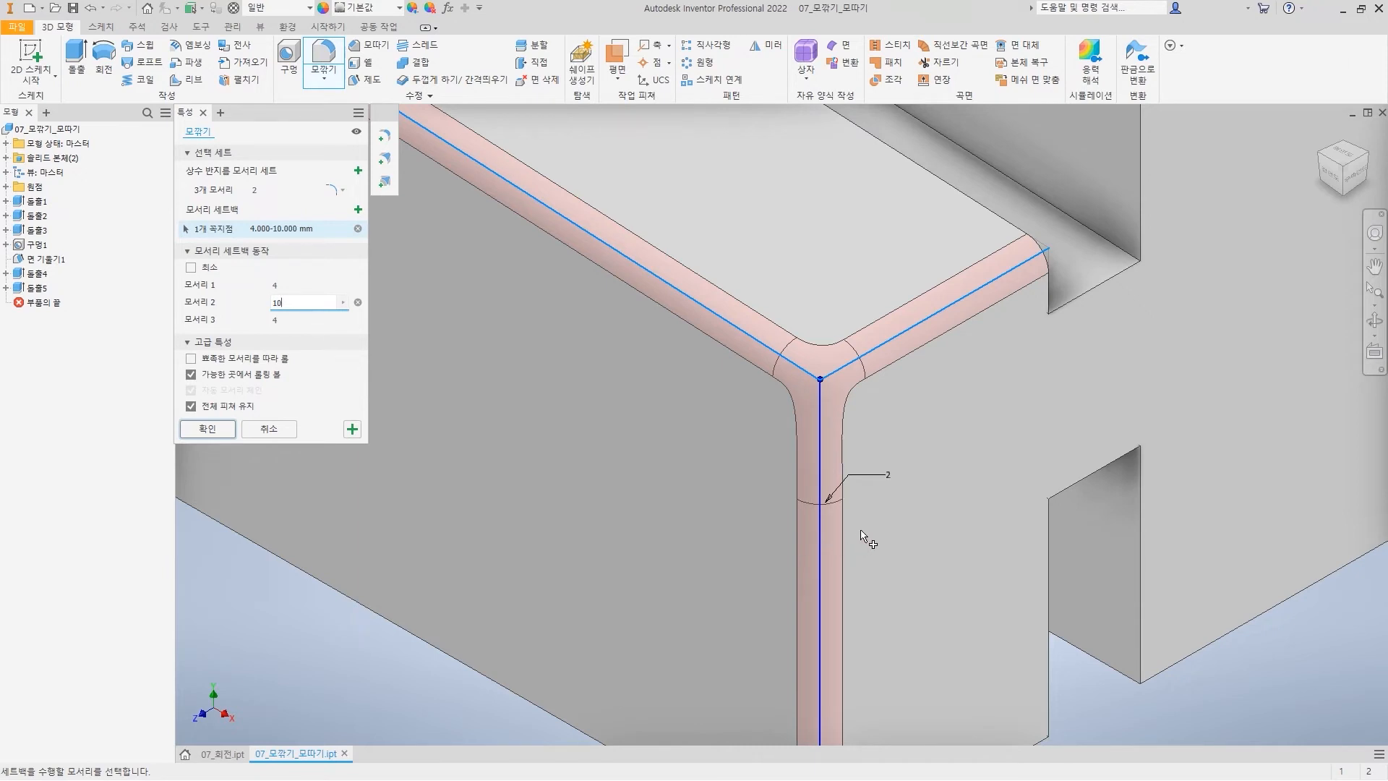
{"action": "left_click_drag", "start_coordinate": [783, 499], "coordinate": [857, 493]}
{"action": "left_click", "coordinate": [191, 268]}
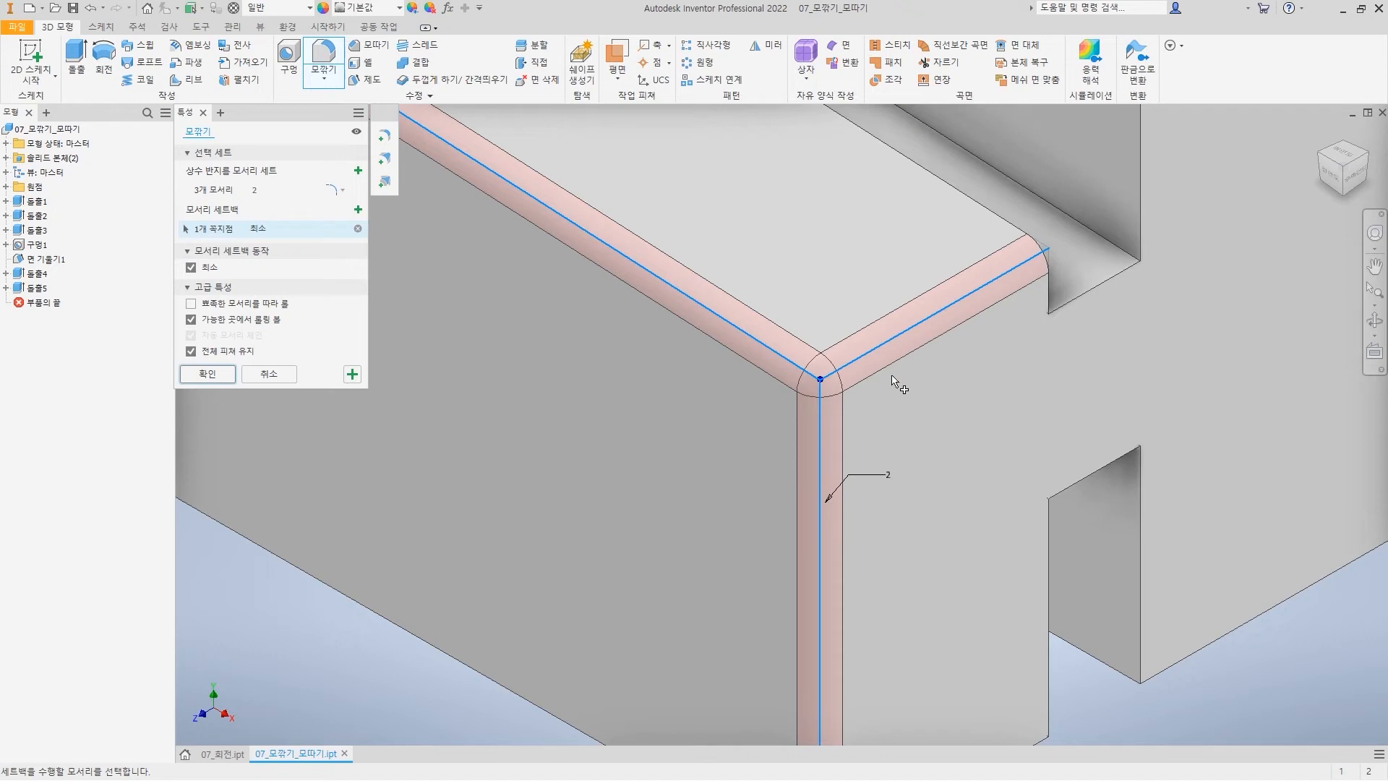
{"action": "left_click", "coordinate": [192, 268]}
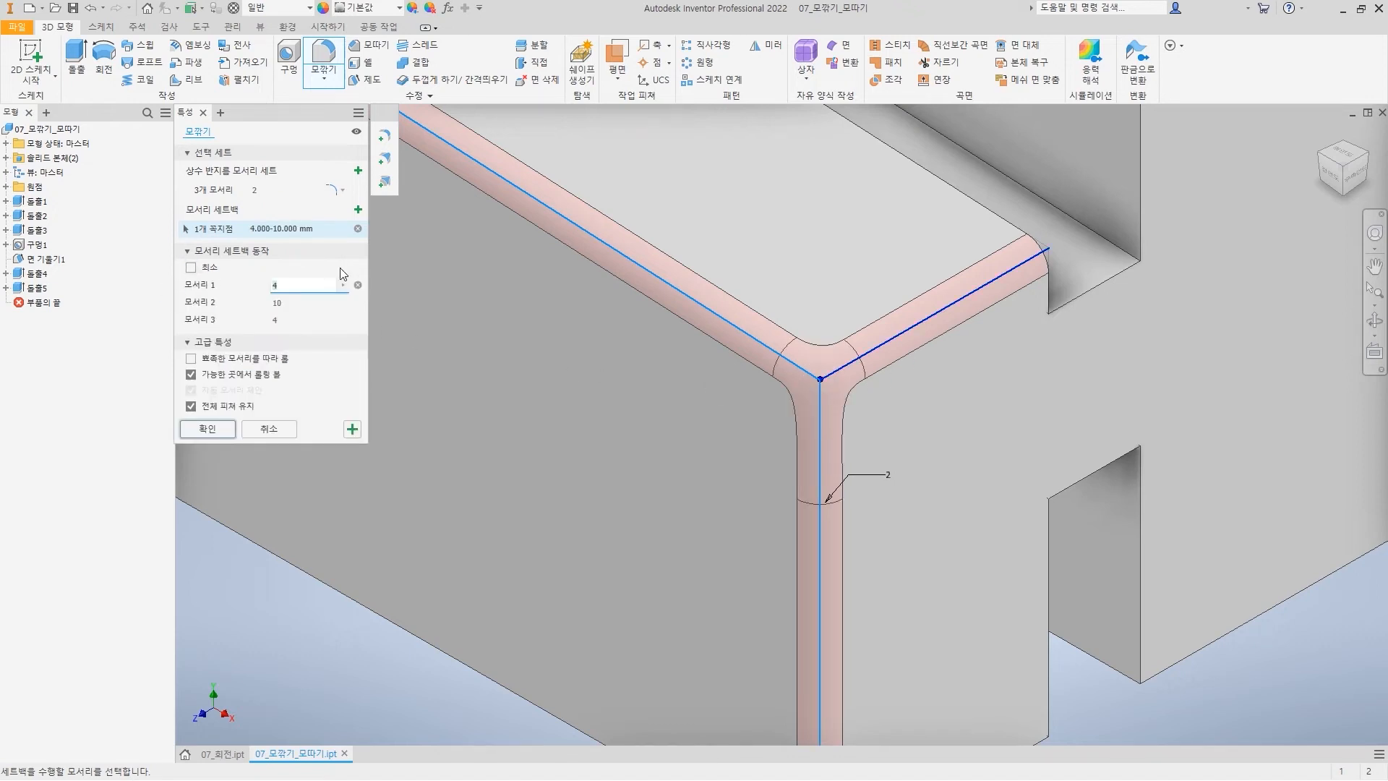
Remove the corner setback and the three-edge constant-radius set
{"action": "left_click", "coordinate": [357, 228]}
{"action": "left_click", "coordinate": [358, 189]}
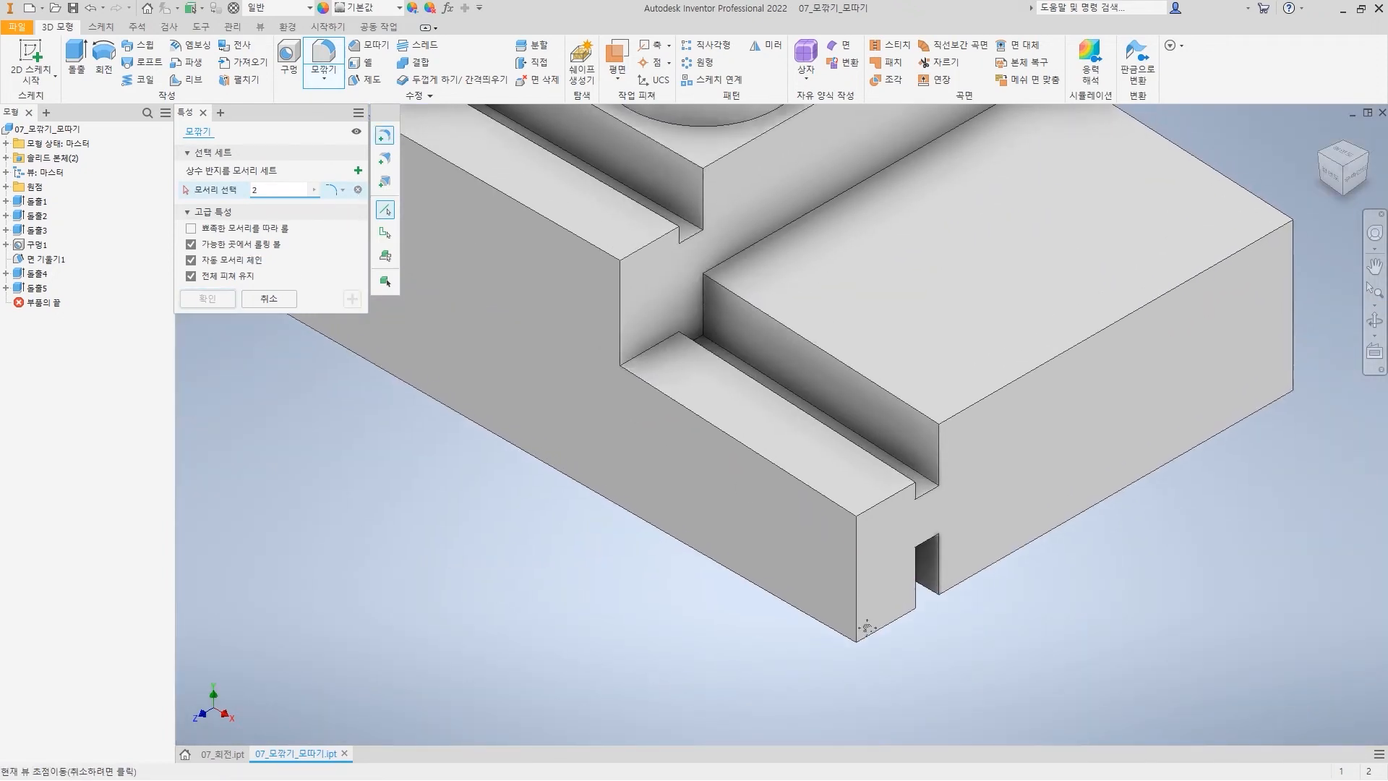
Try a 2 mm constant-radius fillet on the circular edge where the cylindrical boss meets the block
{"action": "scroll", "coordinate": [757, 480], "scroll_direction": "up", "scroll_amount": 3}
{"action": "middle_click_drag", "start_coordinate": [757, 480], "coordinate": [825, 609]}
{"action": "scroll", "coordinate": [908, 381], "scroll_direction": "down", "scroll_amount": 3}
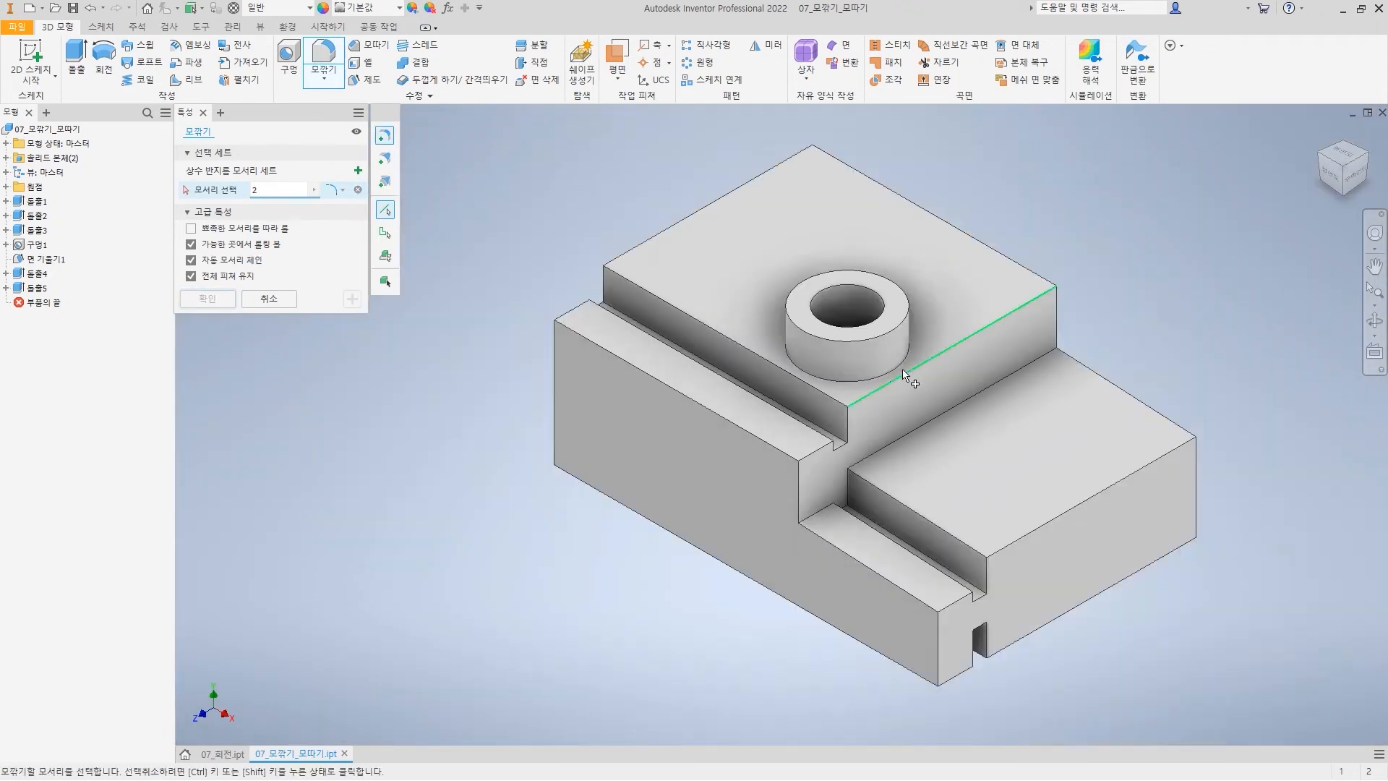
{"action": "scroll", "coordinate": [901, 363], "scroll_direction": "up", "scroll_amount": 7}
{"action": "middle_click_drag", "start_coordinate": [924, 501], "coordinate": [935, 555]}
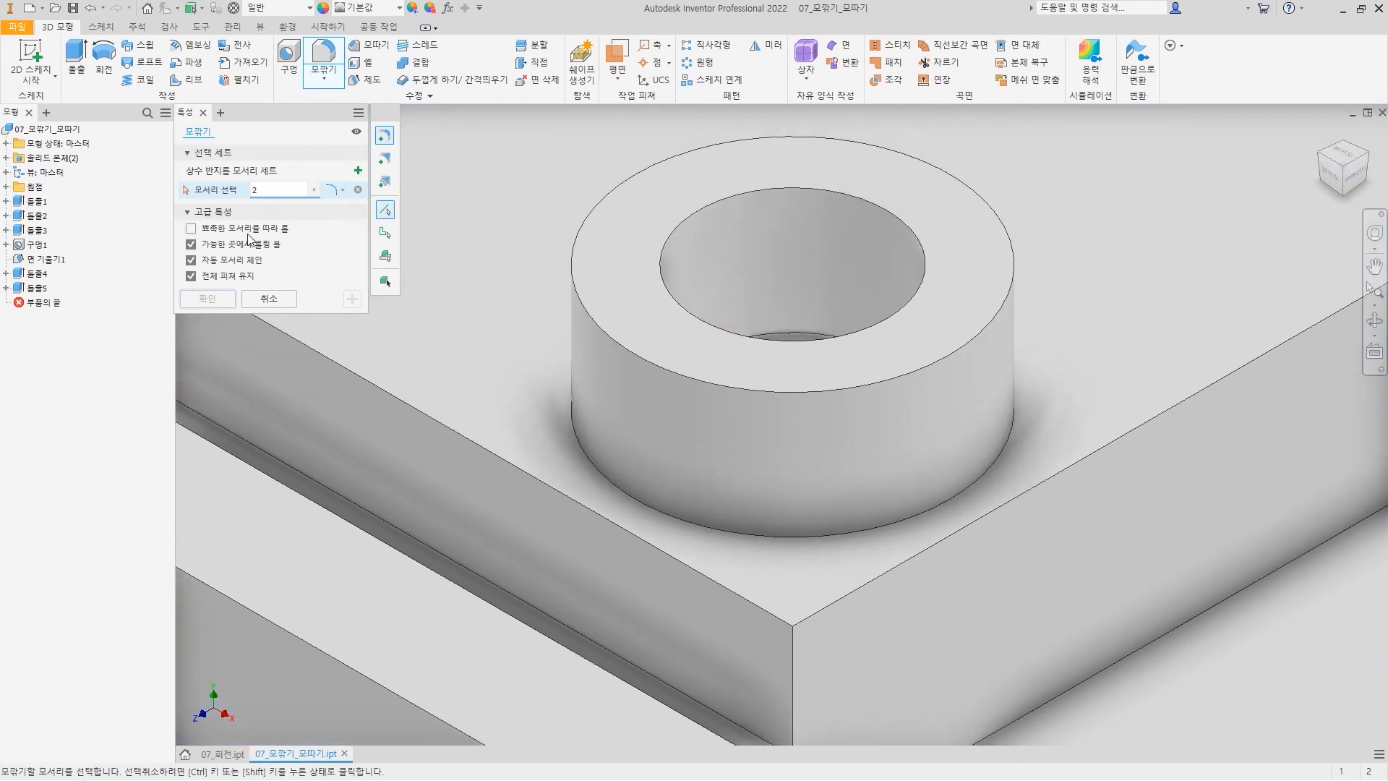
{"action": "mouse_move", "coordinate": [861, 538]}
{"action": "left_mouse_down"}
{"action": "mouse_move", "coordinate": [909, 597]}
{"action": "mouse_move", "coordinate": [860, 556]}
{"action": "left_mouse_up"}
{"action": "left_click_drag", "start_coordinate": [858, 531], "coordinate": [879, 540]}
{"action": "left_click_drag", "start_coordinate": [858, 535], "coordinate": [829, 558]}
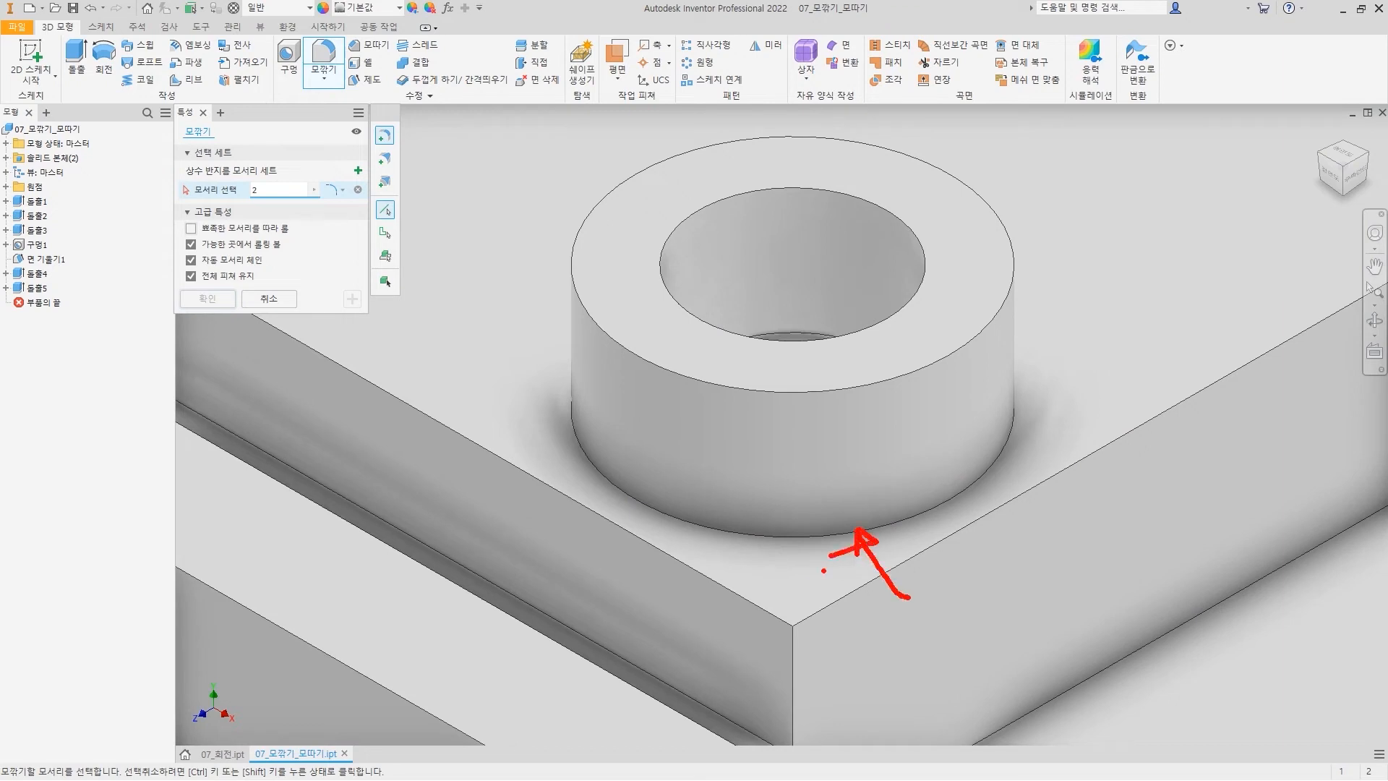
{"action": "key", "text": "Escape"}
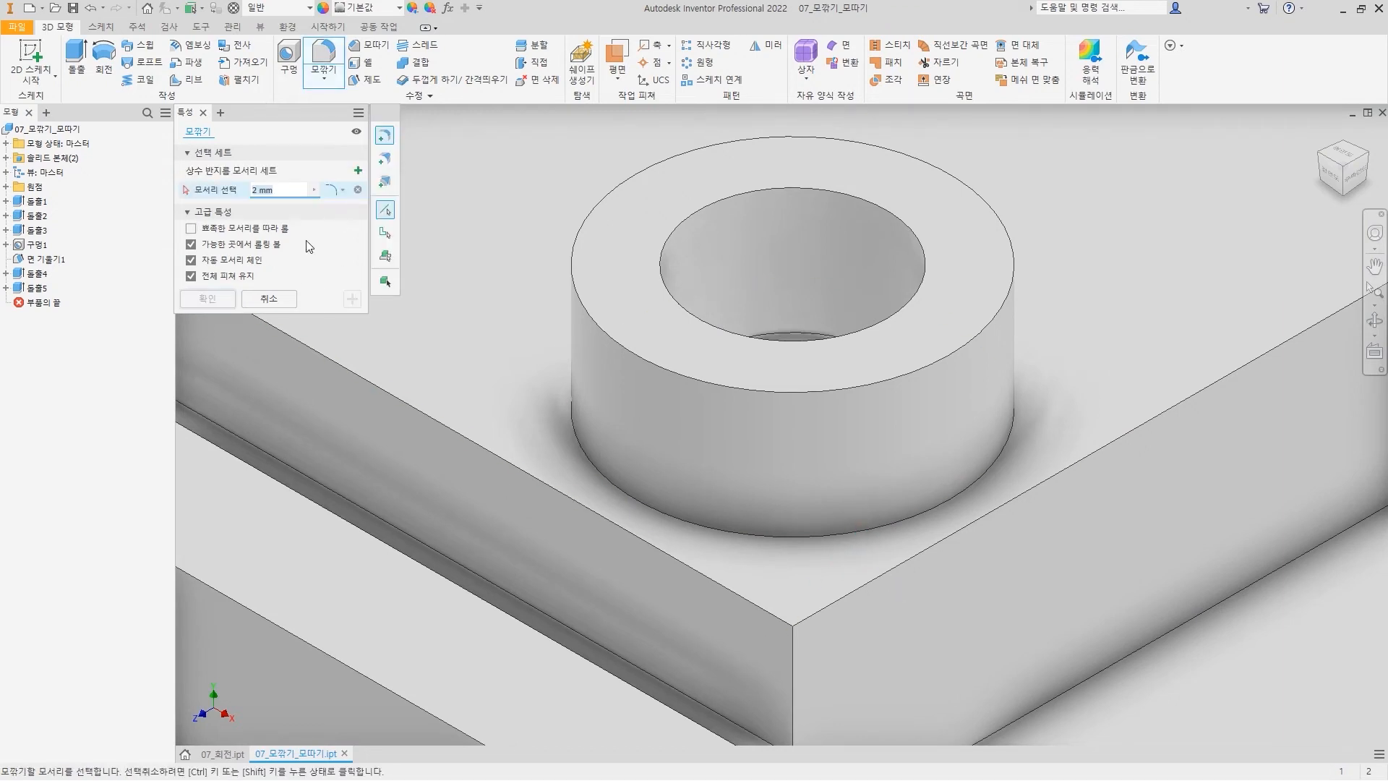
{"action": "left_click", "coordinate": [793, 544]}
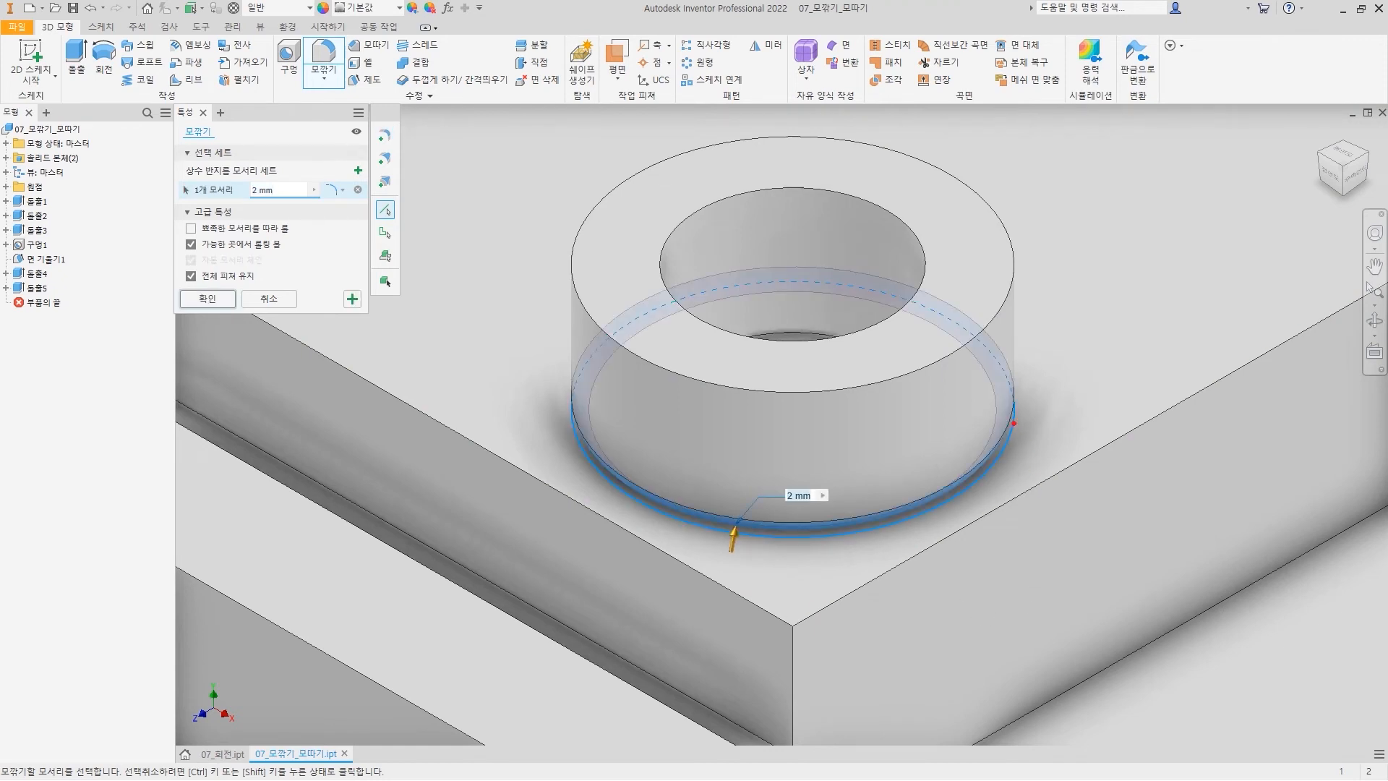
{"action": "mouse_move", "coordinate": [1010, 423]}
{"action": "left_mouse_down"}
{"action": "mouse_move", "coordinate": [1011, 442]}
{"action": "mouse_move", "coordinate": [962, 481]}
{"action": "left_mouse_up"}
{"action": "left_click_drag", "start_coordinate": [1037, 409], "coordinate": [1039, 432]}
{"action": "left_click_drag", "start_coordinate": [606, 440], "coordinate": [571, 498]}
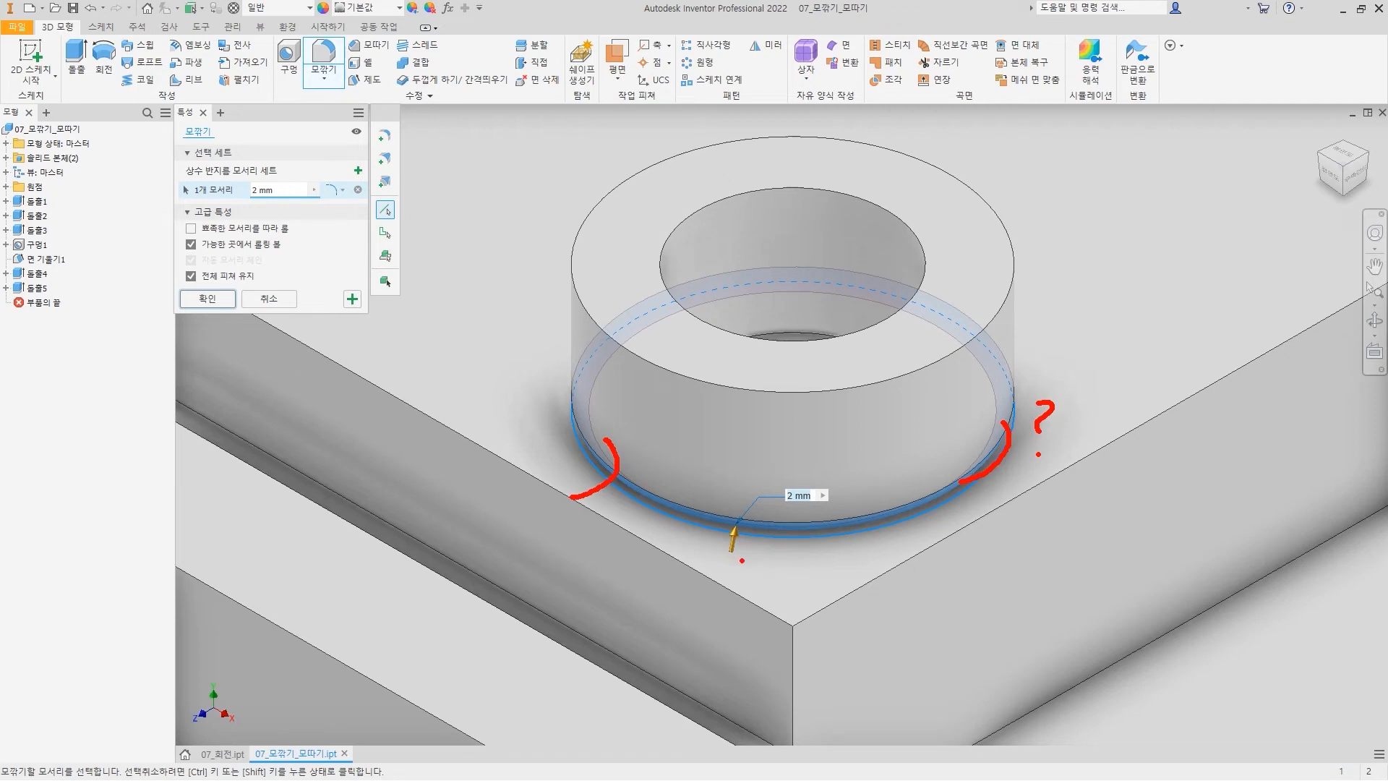
{"action": "mouse_move", "coordinate": [832, 488]}
{"action": "left_mouse_down"}
{"action": "mouse_move", "coordinate": [846, 517]}
{"action": "mouse_move", "coordinate": [861, 503]}
{"action": "left_mouse_up"}
Expand the solid bodies folder, cancel the fillet, and highlight 솔리드1 and 솔리드2 to see which geometry each contains
{"action": "left_click", "coordinate": [6, 158]}
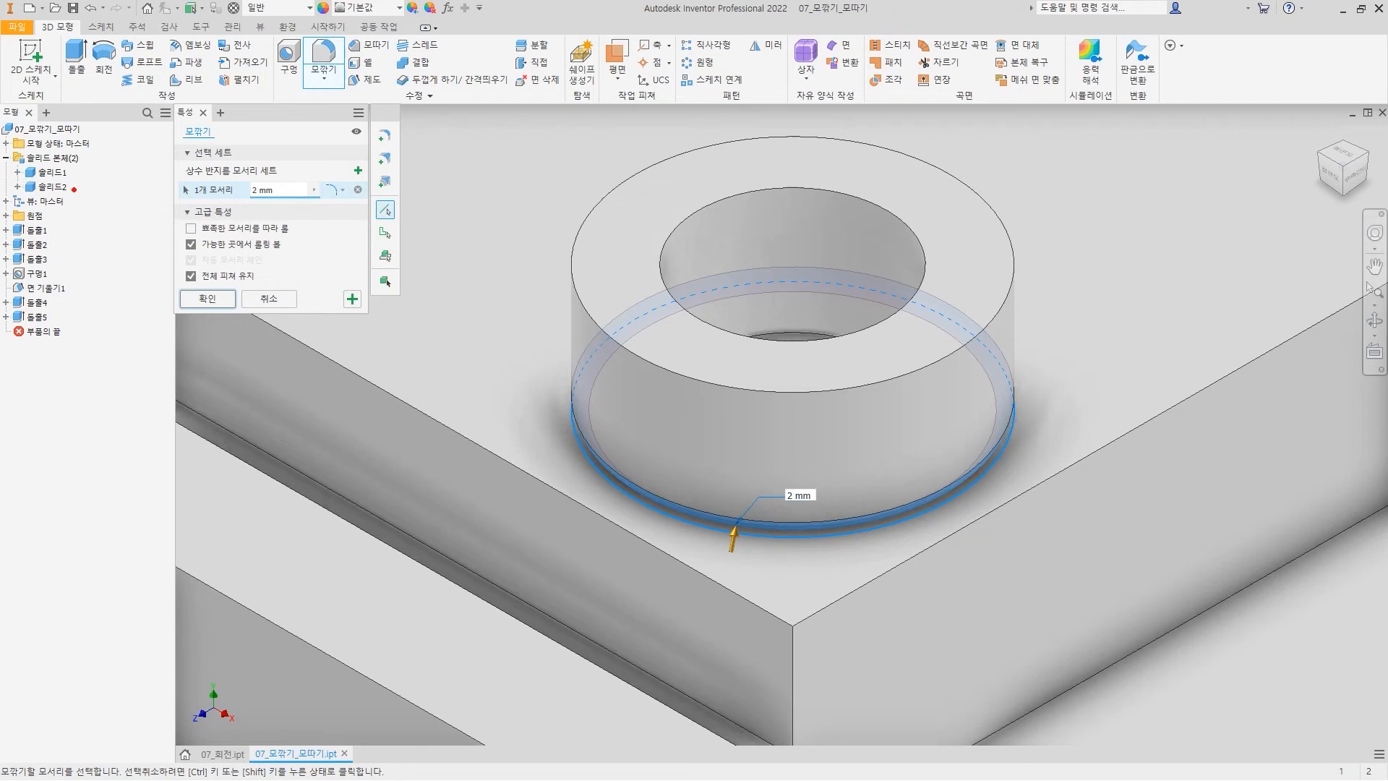
{"action": "left_click_drag", "start_coordinate": [72, 171], "coordinate": [76, 191]}
{"action": "key", "text": "Escape"}
{"action": "left_click", "coordinate": [51, 174]}
{"action": "left_click", "coordinate": [52, 186]}
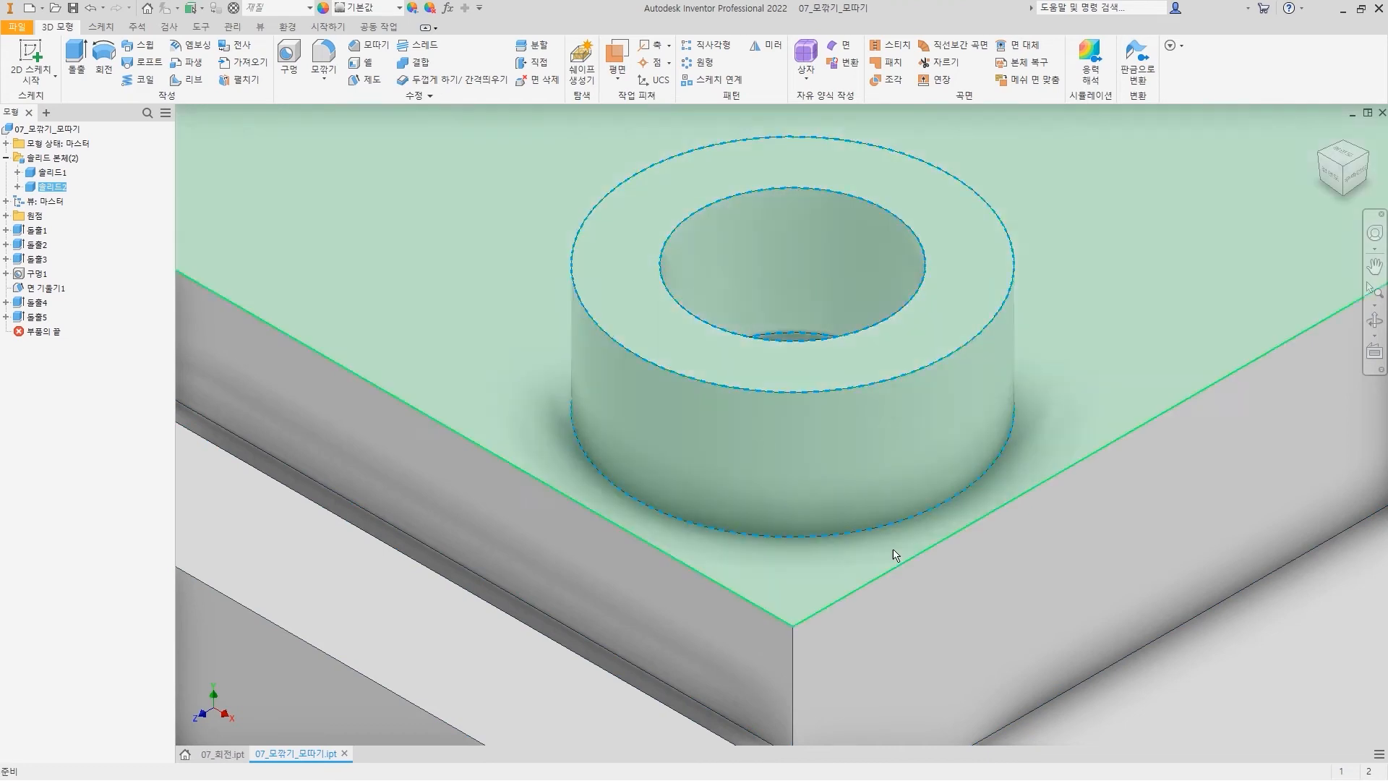
{"action": "left_click_drag", "start_coordinate": [1019, 413], "coordinate": [1068, 458]}
{"action": "scroll", "coordinate": [583, 385], "scroll_direction": "up", "scroll_amount": 5}
{"action": "scroll", "coordinate": [619, 393], "scroll_direction": "down", "scroll_amount": 5}
{"action": "left_click", "coordinate": [1048, 392]}
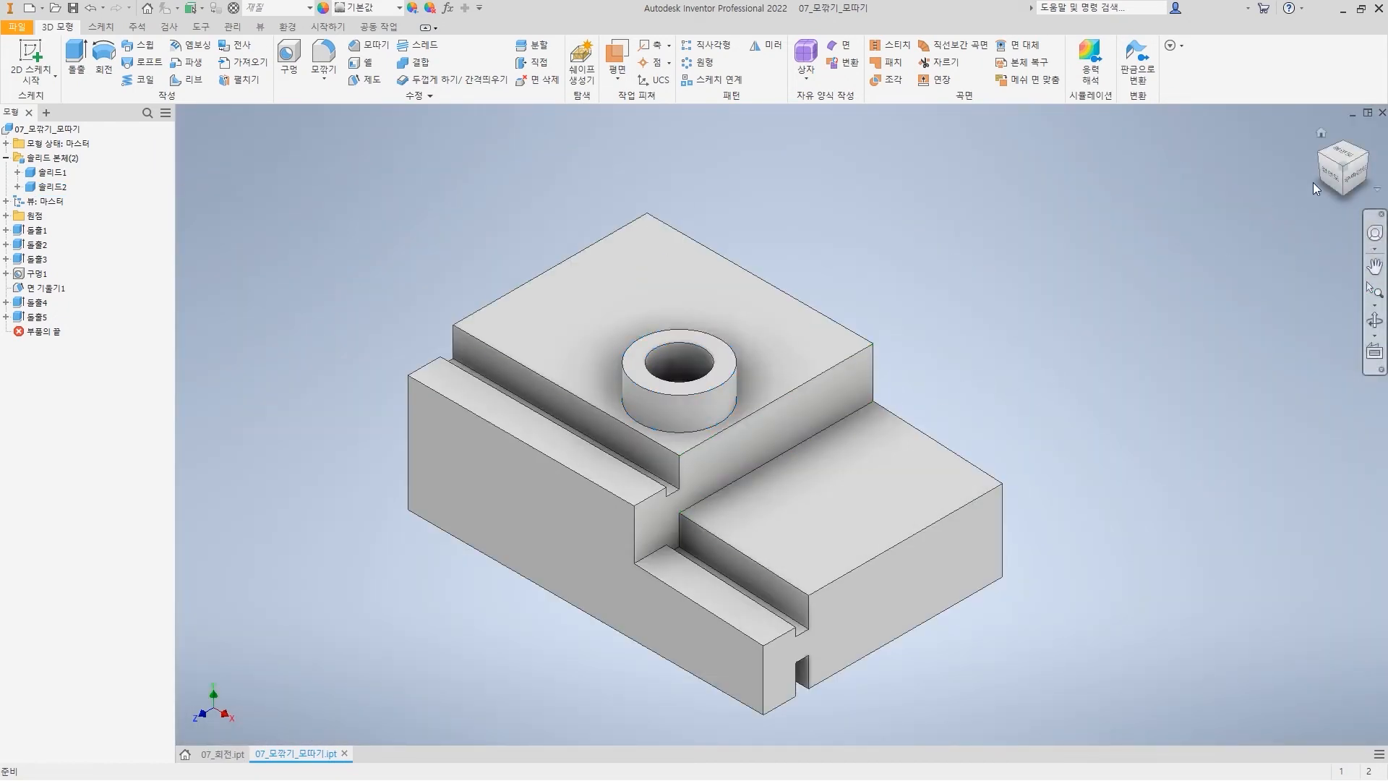
Combine the cylindrical boss solid with the block solid using a join, with the block as the base body
{"action": "left_click", "coordinate": [1313, 131]}
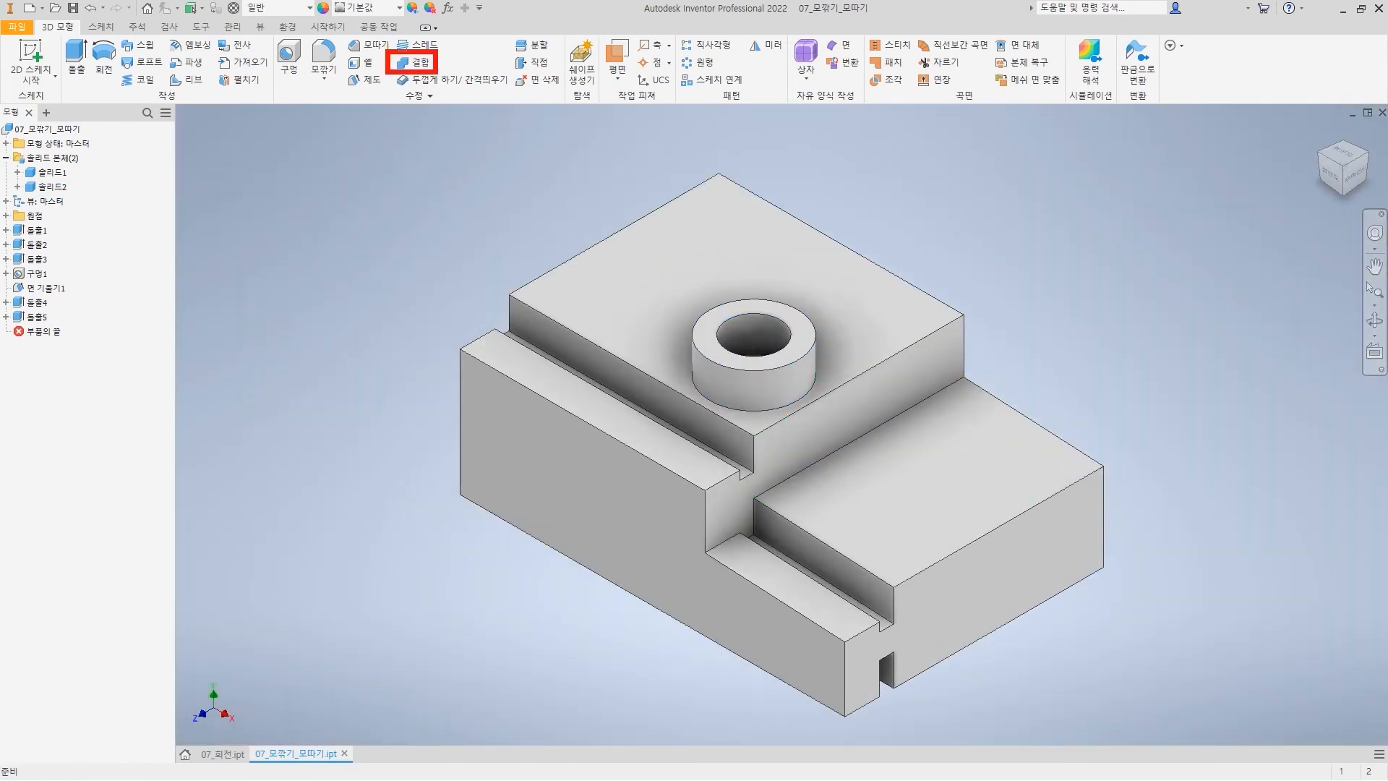
{"action": "left_click", "coordinate": [416, 62]}
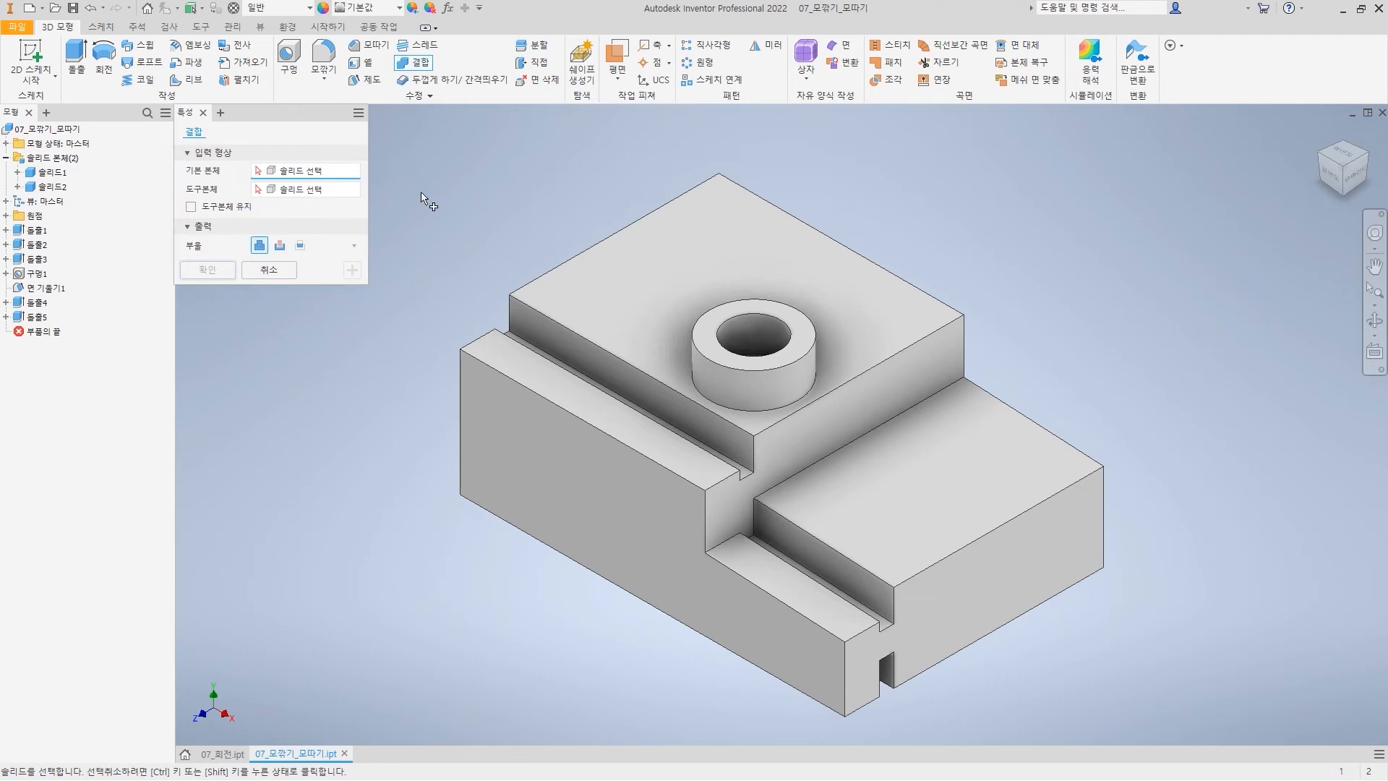
{"action": "left_click", "coordinate": [566, 425]}
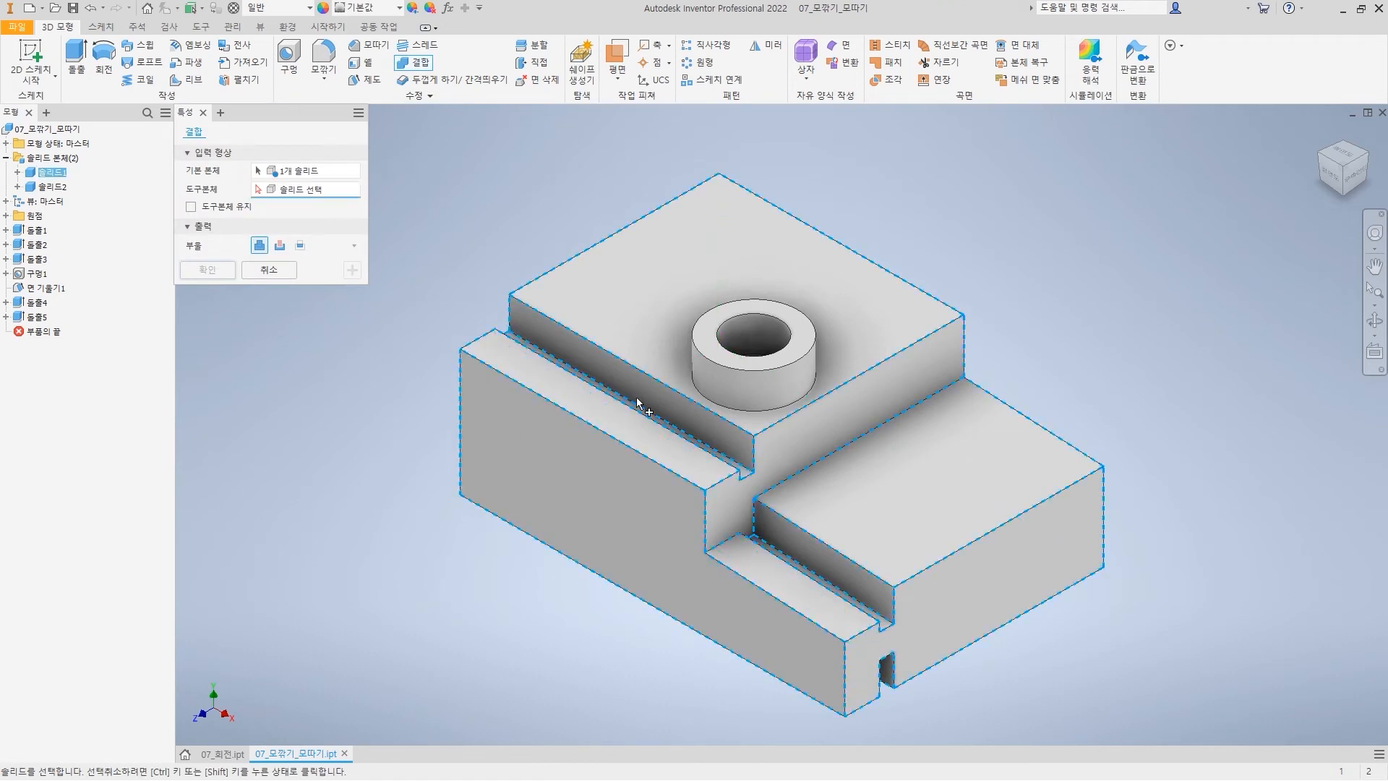
{"action": "left_click", "coordinate": [728, 373]}
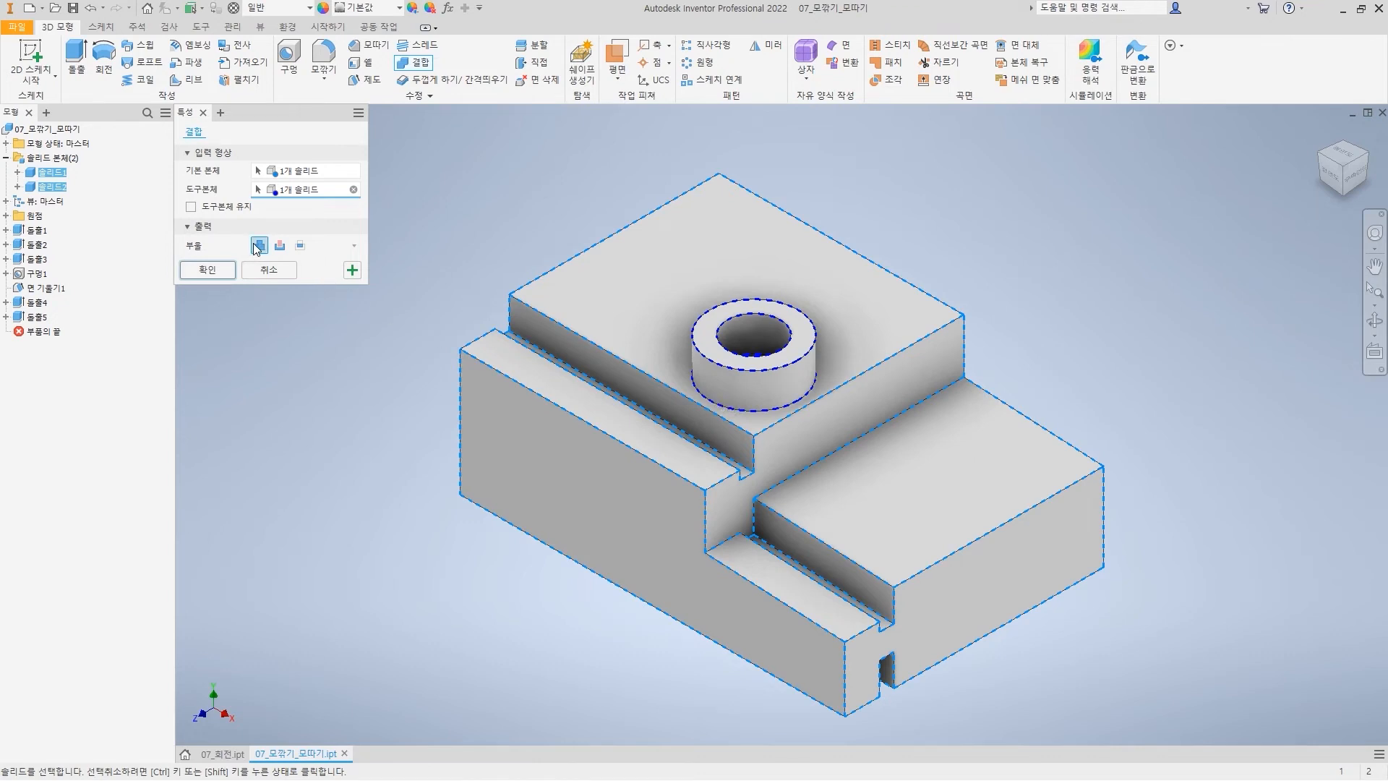
{"action": "left_click", "coordinate": [209, 270]}
{"action": "left_click_drag", "start_coordinate": [4, 156], "coordinate": [84, 182]}
{"action": "left_click_drag", "start_coordinate": [535, 289], "coordinate": [569, 293]}
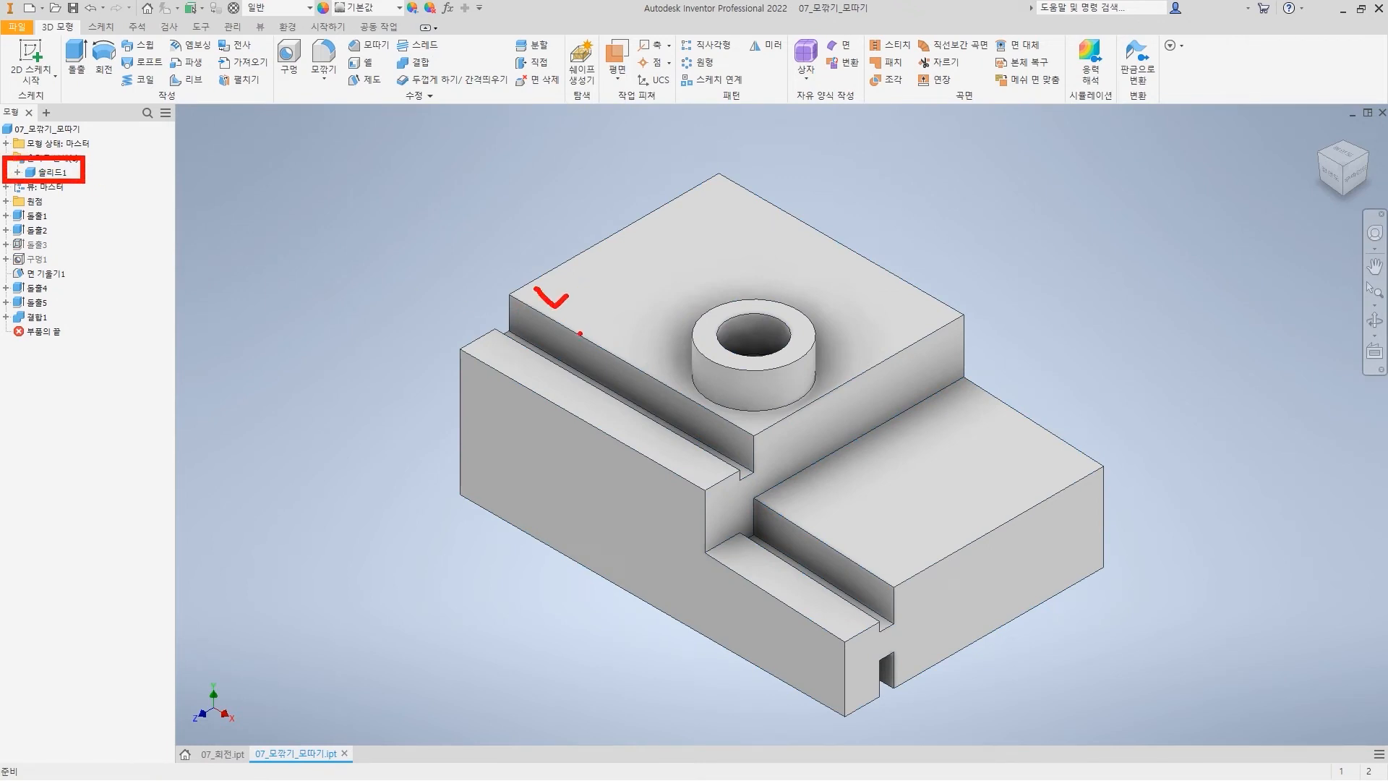
{"action": "key", "text": "Escape"}
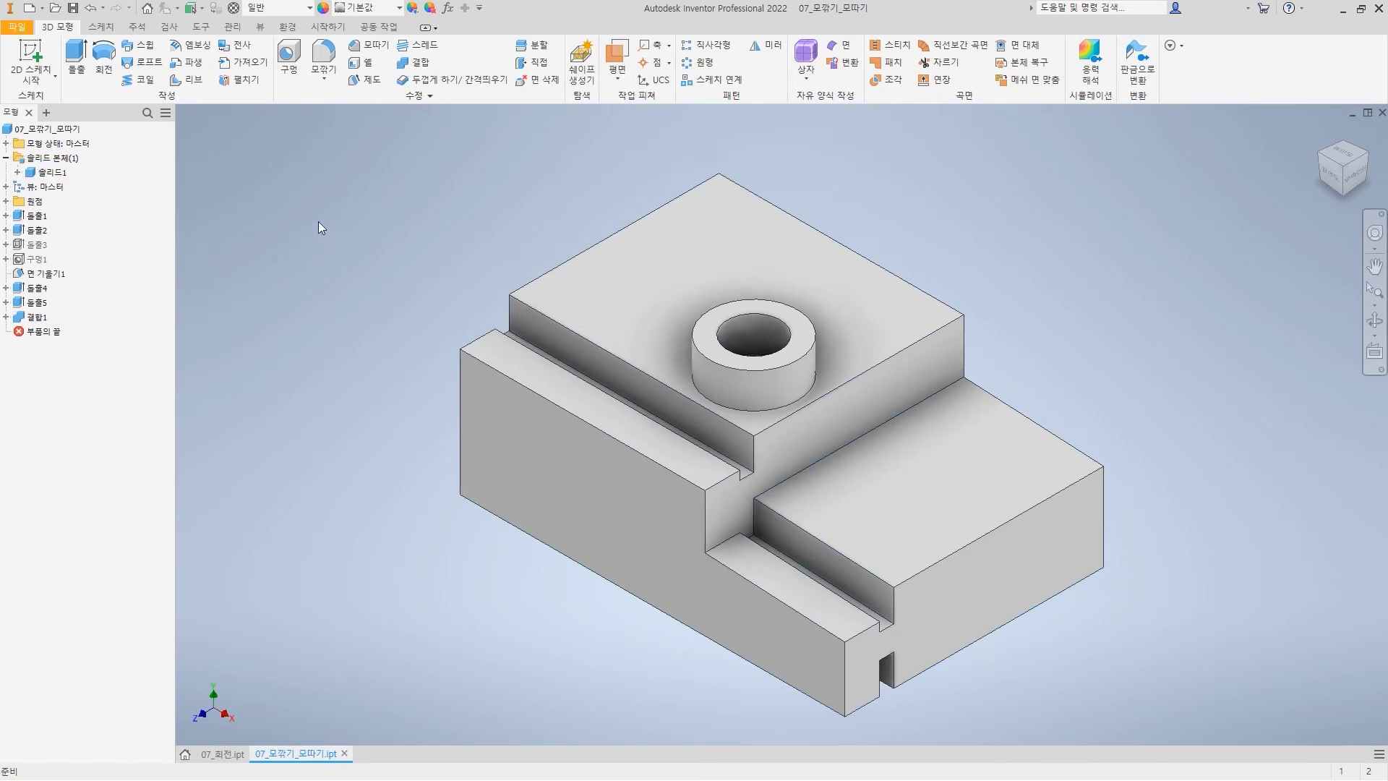
Try a 15 mm constant-radius fillet on the circular edge where the boss meets the block's top face
{"action": "left_click", "coordinate": [323, 58]}
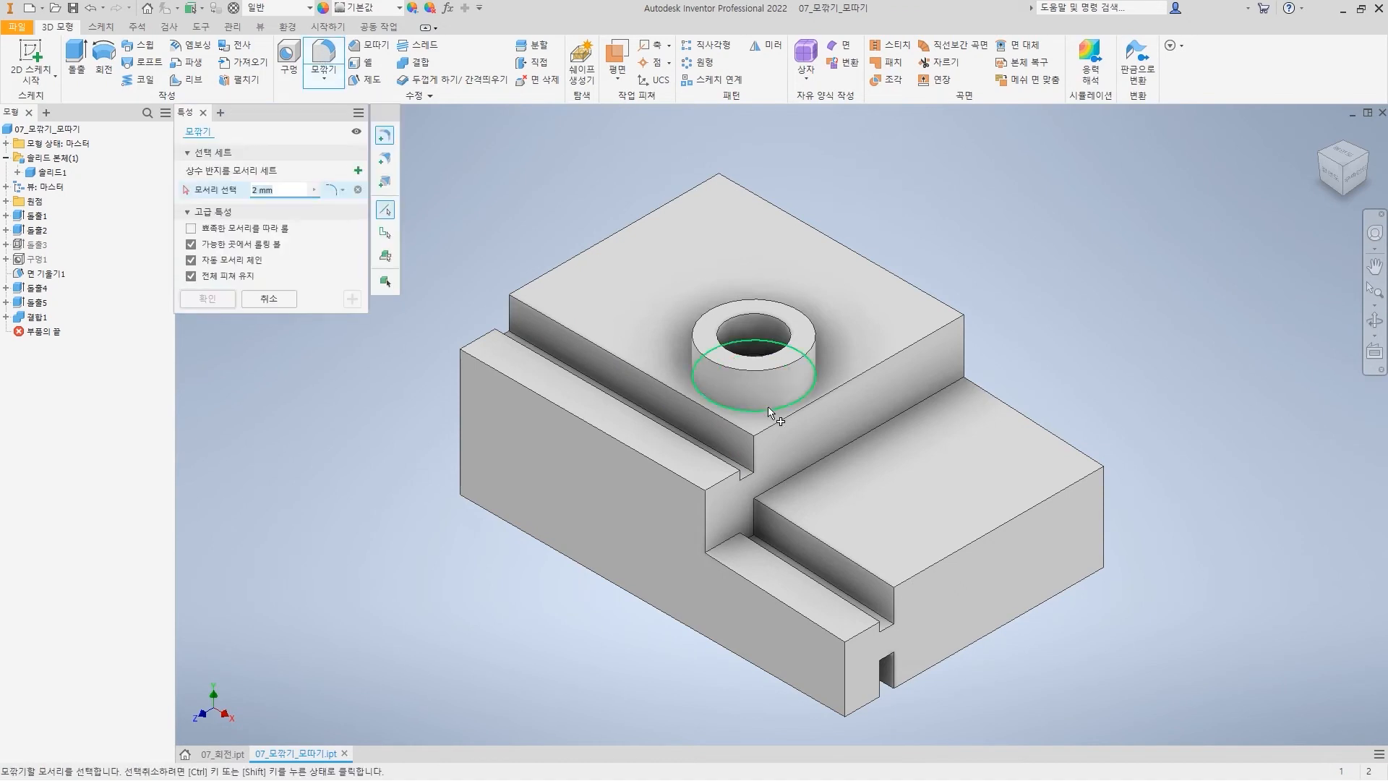
{"action": "left_click", "coordinate": [770, 411]}
{"action": "scroll", "coordinate": [784, 465], "scroll_direction": "down", "scroll_amount": 6}
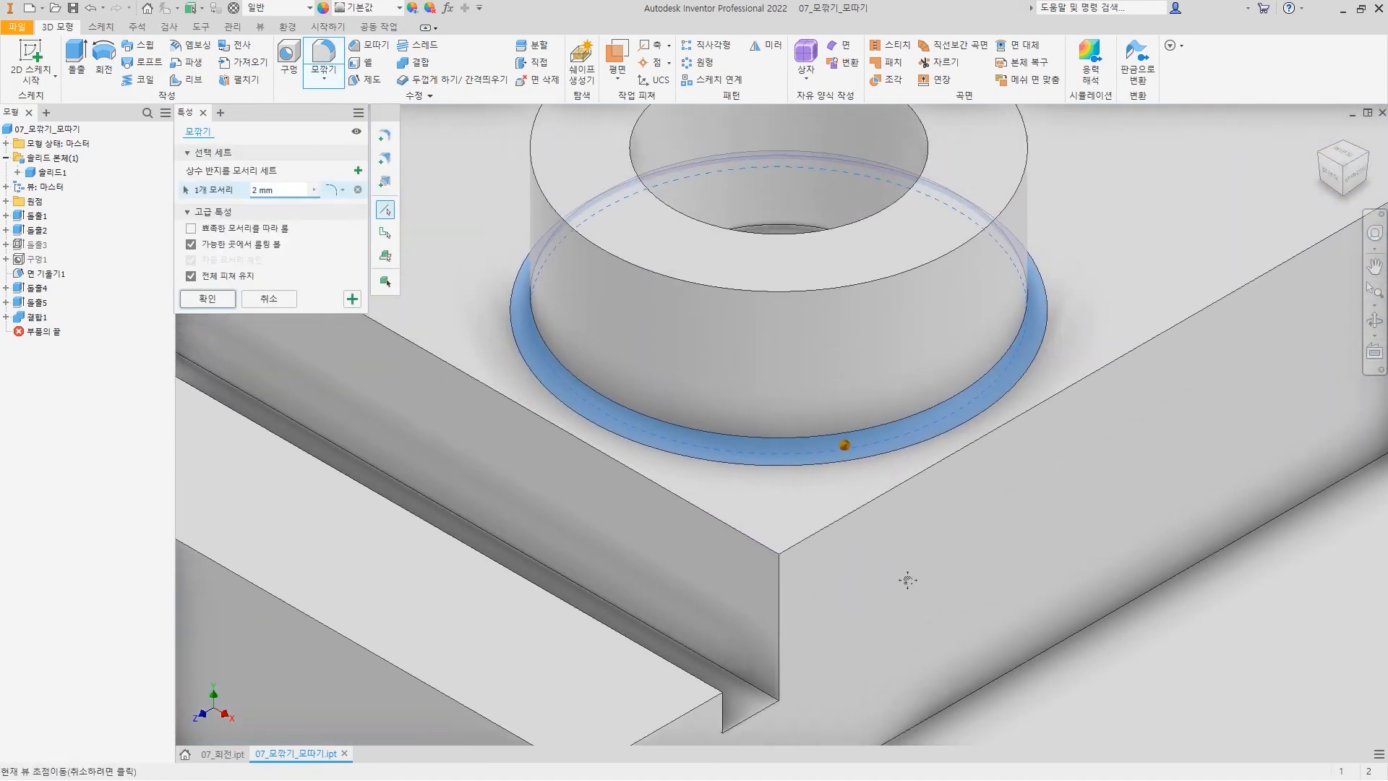
{"action": "scroll", "coordinate": [907, 582], "scroll_direction": "up", "scroll_amount": 5}
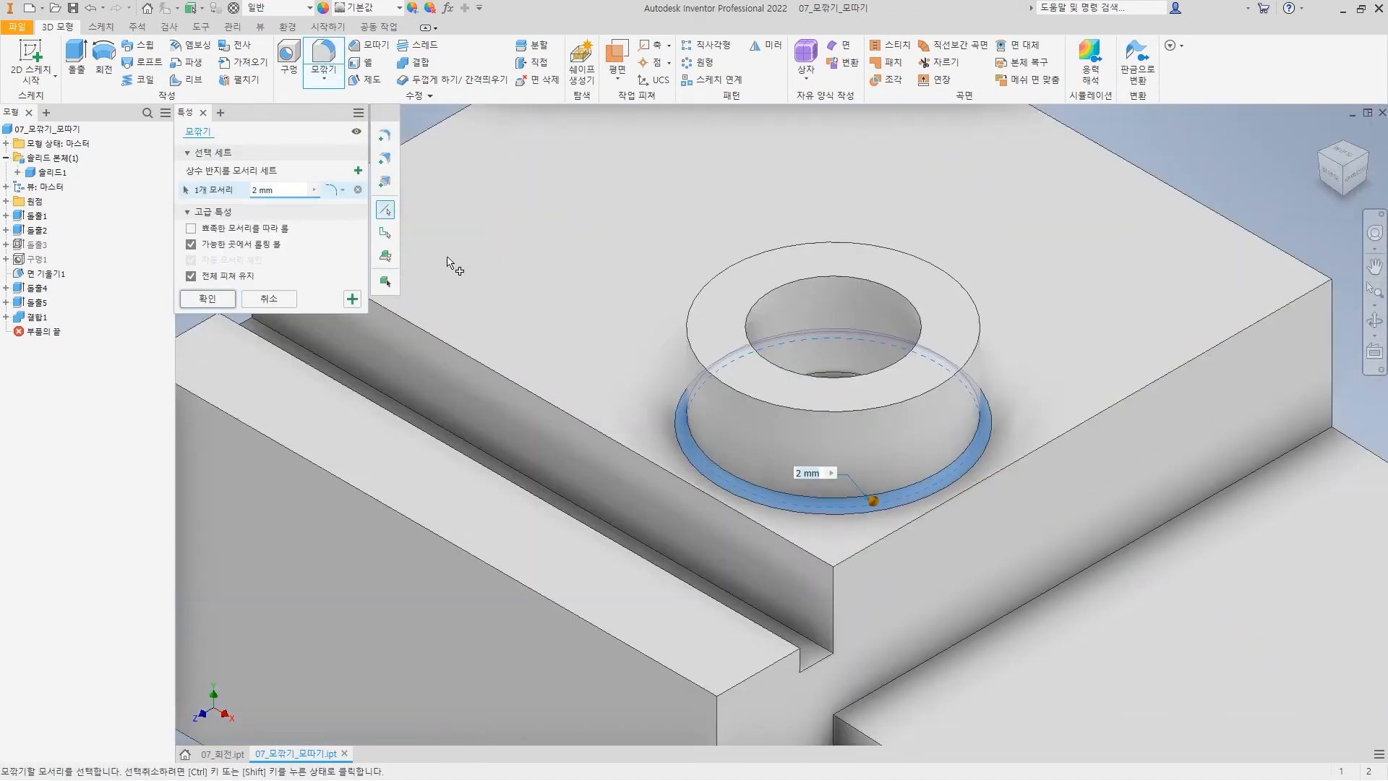
{"action": "type", "text": "15"}
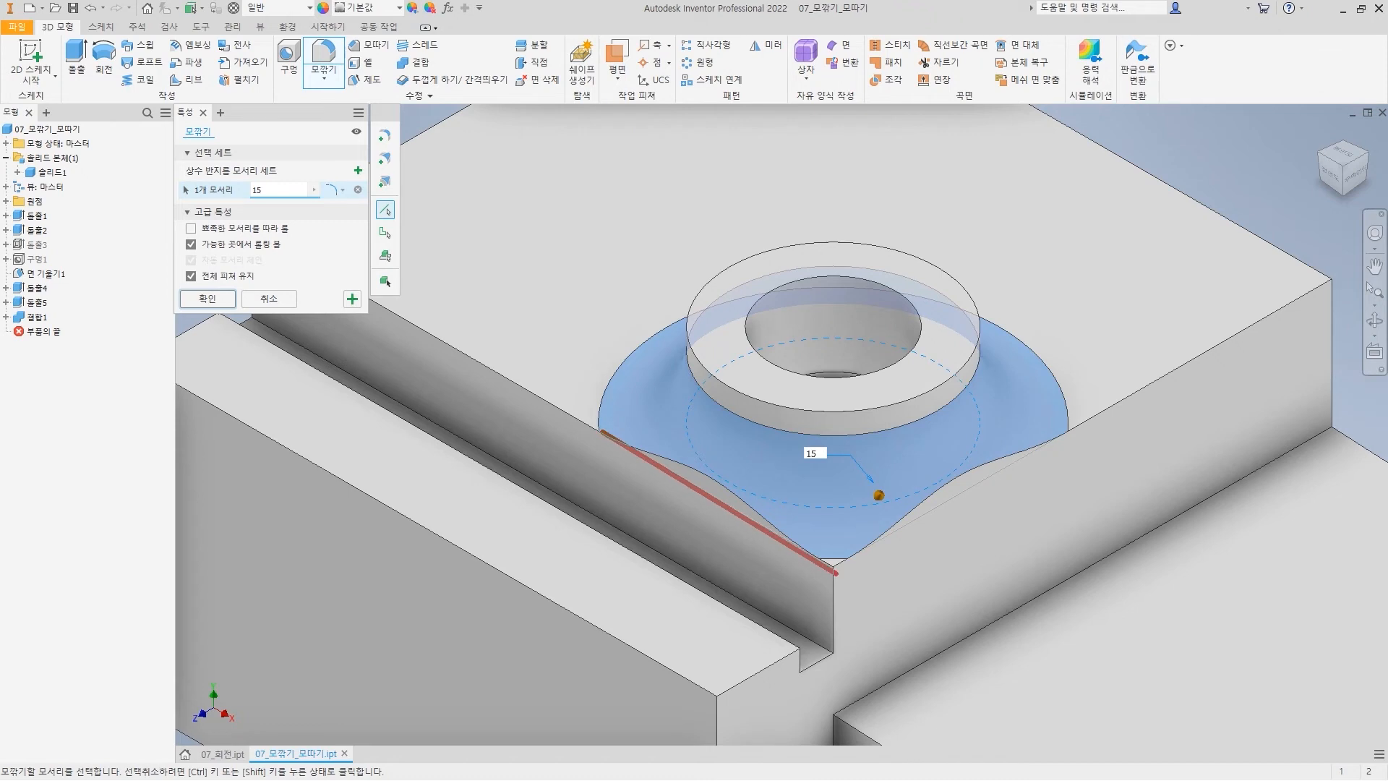
{"action": "mouse_move", "coordinate": [837, 575]}
{"action": "left_mouse_down"}
{"action": "mouse_move", "coordinate": [629, 438]}
{"action": "mouse_move", "coordinate": [567, 416]}
{"action": "left_mouse_up"}
{"action": "mouse_move", "coordinate": [725, 413]}
{"action": "left_mouse_down"}
{"action": "mouse_move", "coordinate": [949, 402]}
{"action": "mouse_move", "coordinate": [904, 300]}
{"action": "mouse_move", "coordinate": [678, 327]}
{"action": "mouse_move", "coordinate": [723, 394]}
{"action": "mouse_move", "coordinate": [754, 391]}
{"action": "left_mouse_up"}
{"action": "key", "text": "Escape"}
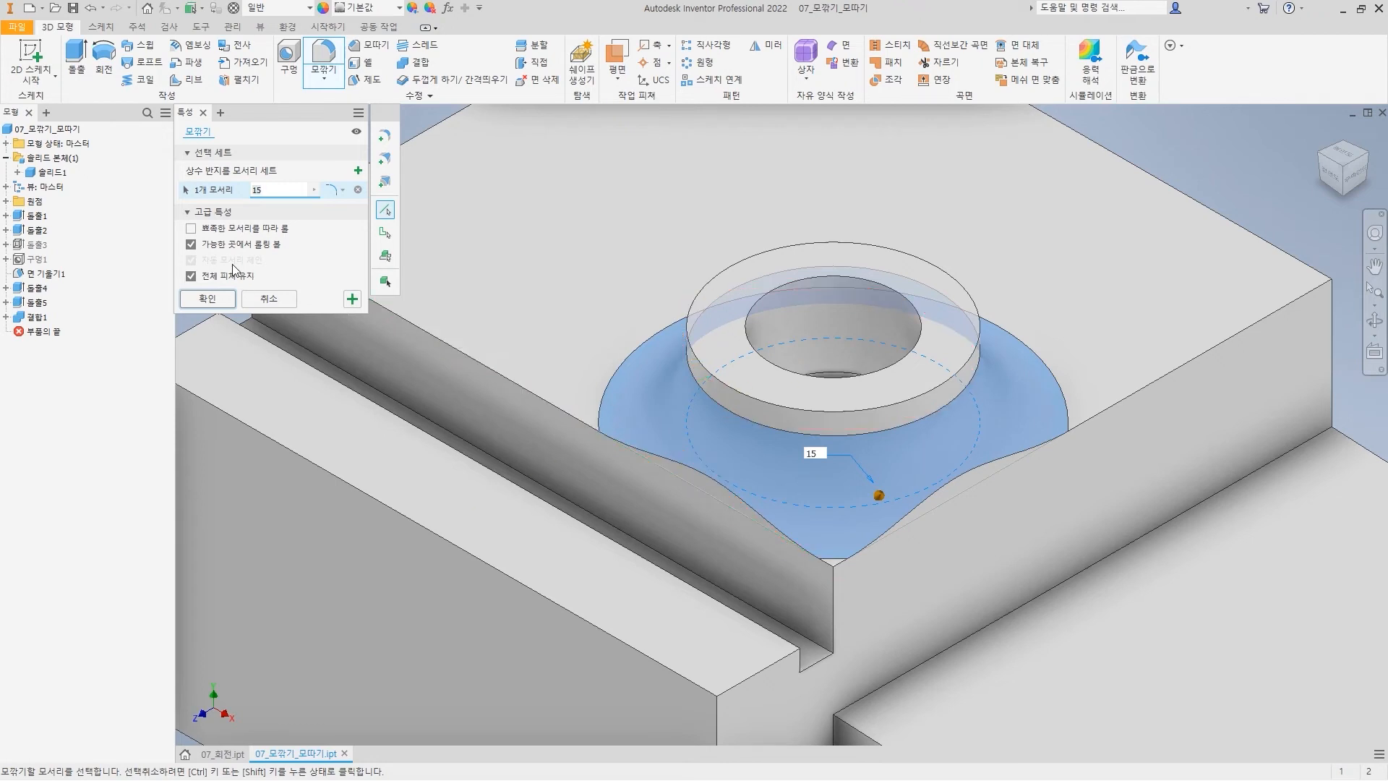
Try rolling the boss fillet along sharp edges (뾰족한 모서리를 따라 롤), and cancel the fillet
{"action": "left_click", "coordinate": [191, 229]}
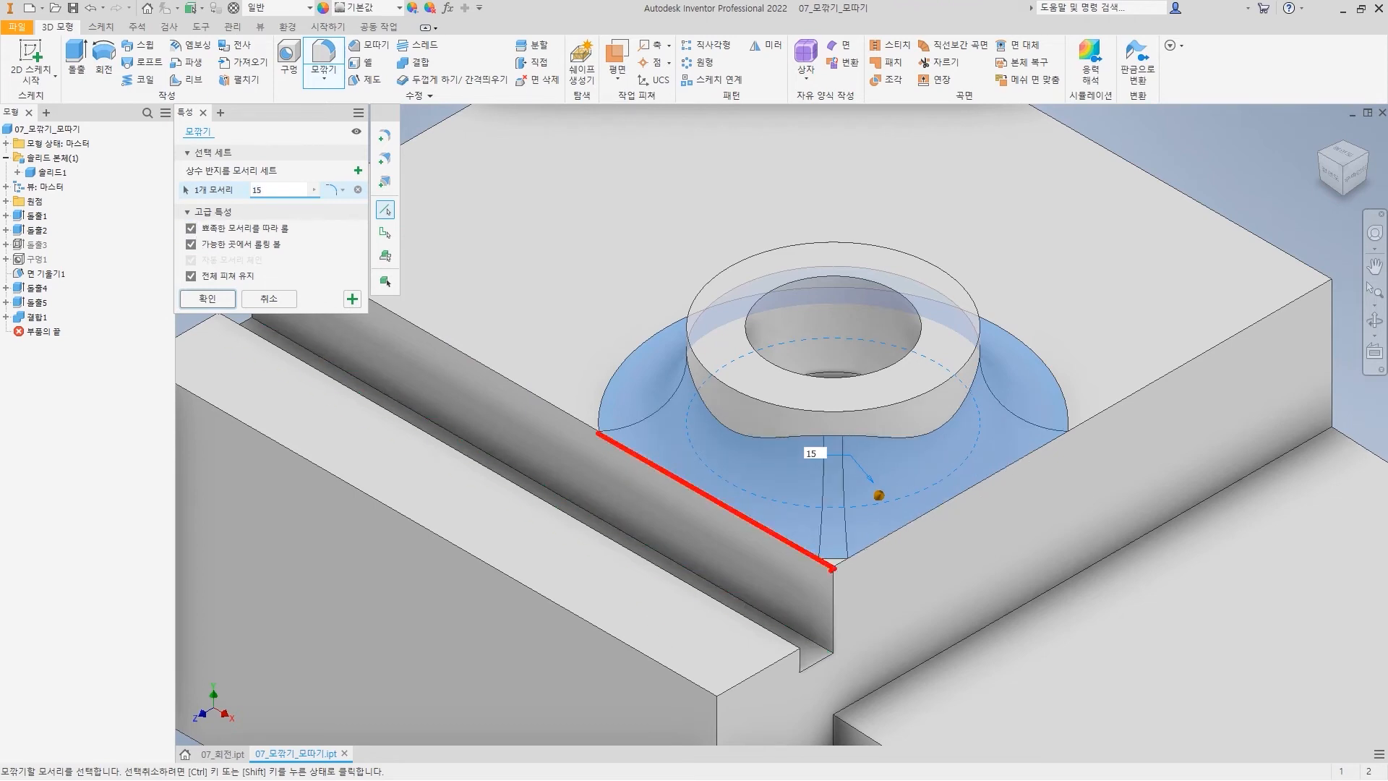
{"action": "mouse_move", "coordinate": [931, 439]}
{"action": "left_mouse_down"}
{"action": "mouse_move", "coordinate": [720, 434]}
{"action": "mouse_move", "coordinate": [672, 373]}
{"action": "mouse_move", "coordinate": [657, 388]}
{"action": "left_mouse_up"}
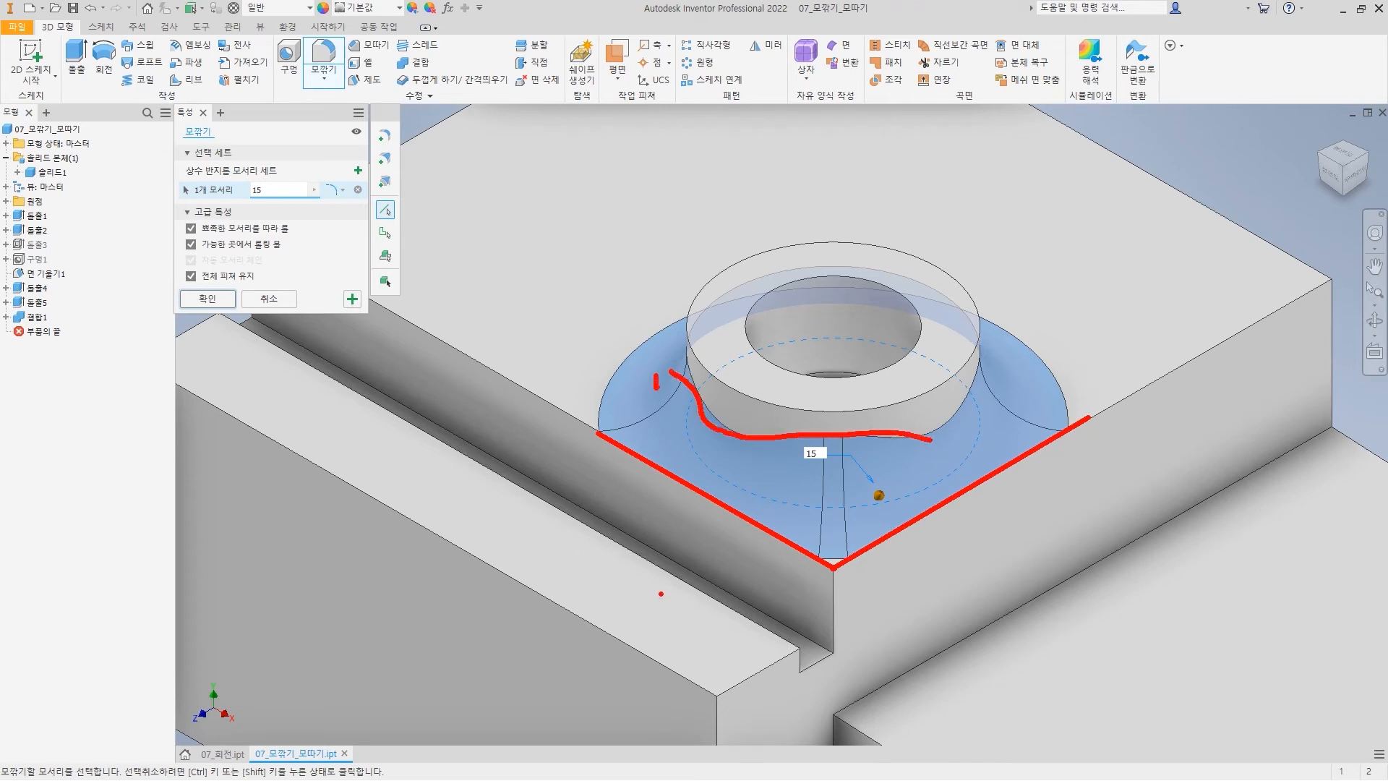
{"action": "key", "text": "Escape"}
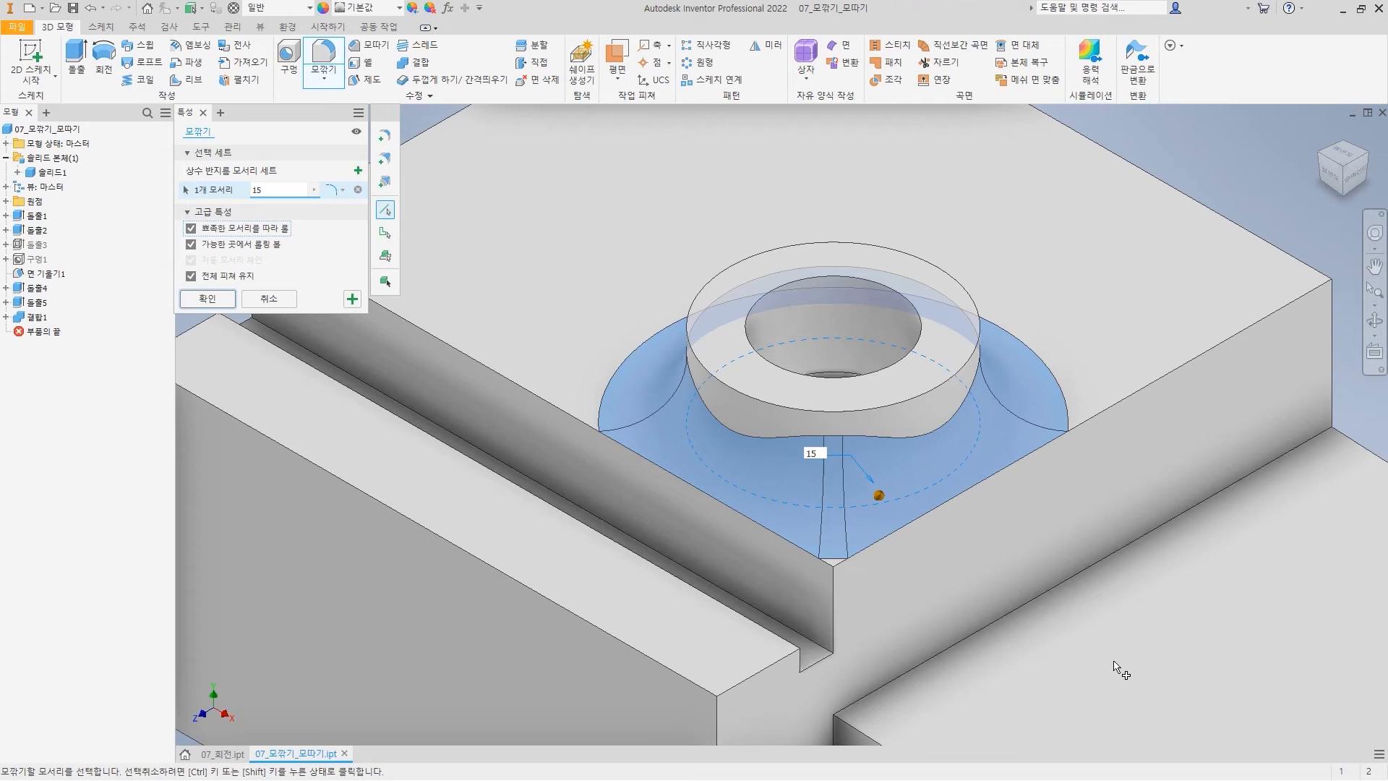
{"action": "left_click", "coordinate": [273, 300]}
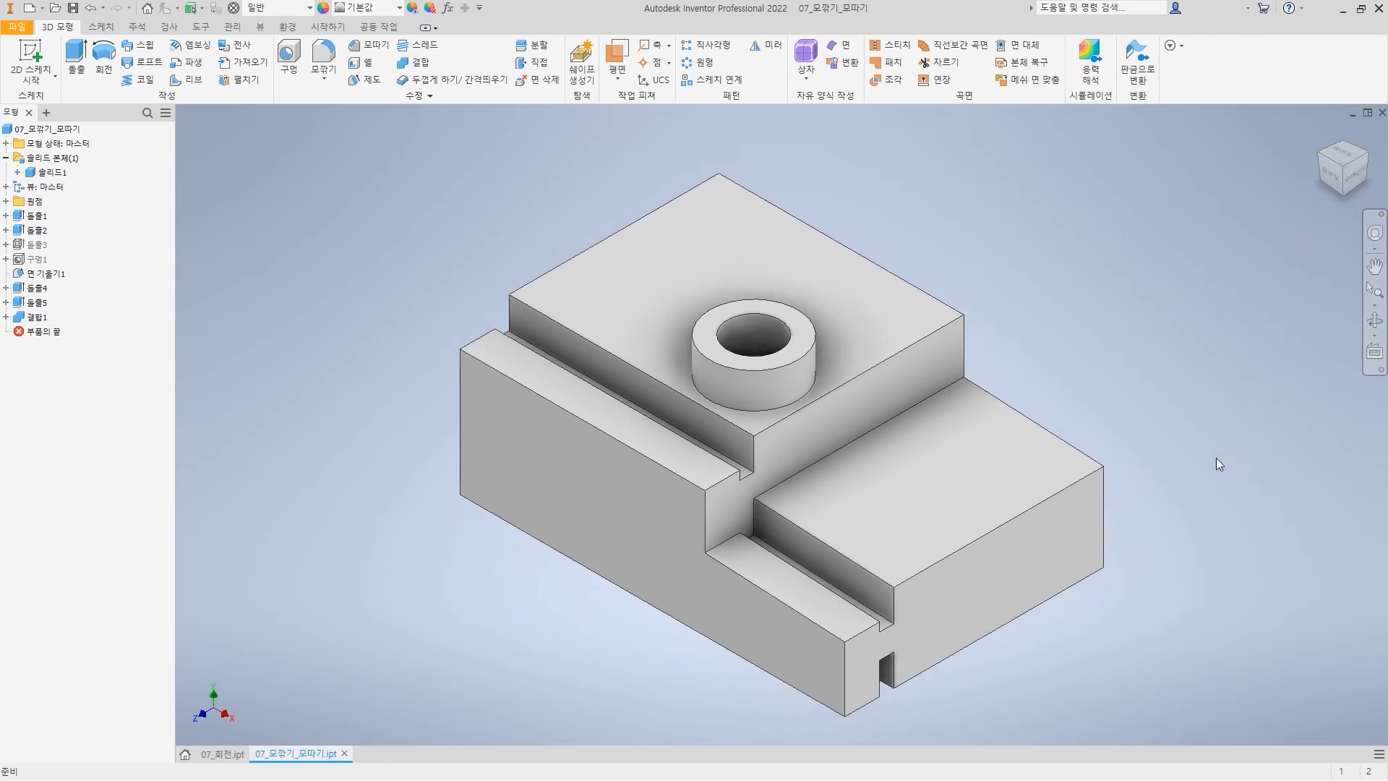
Try a 2 mm Face Fillet (면 모깎기) between the lower step's top face and its adjoining outer side face
{"action": "left_click", "coordinate": [315, 86]}
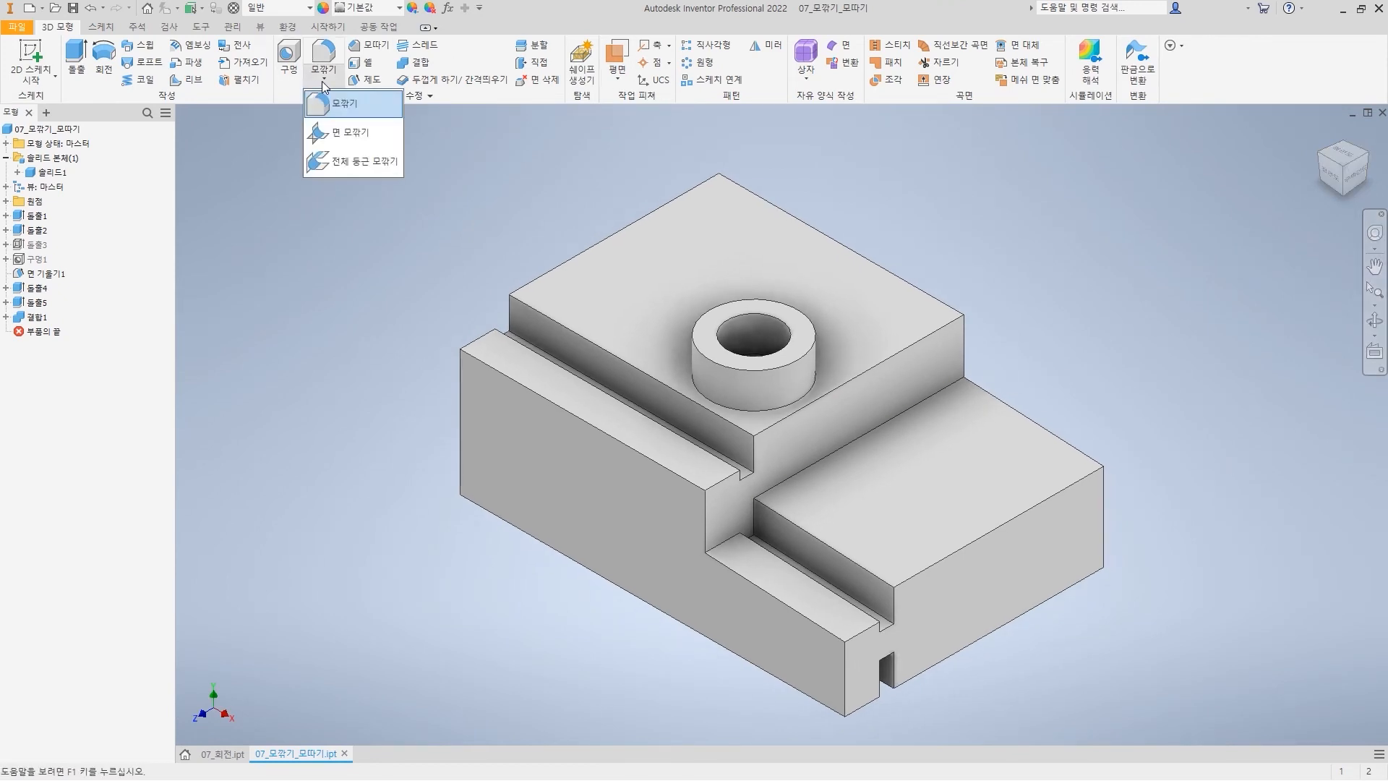
{"action": "left_click_drag", "start_coordinate": [293, 130], "coordinate": [293, 167]}
{"action": "left_click_drag", "start_coordinate": [306, 144], "coordinate": [405, 145]}
{"action": "key", "text": "Escape"}
{"action": "left_click", "coordinate": [321, 75]}
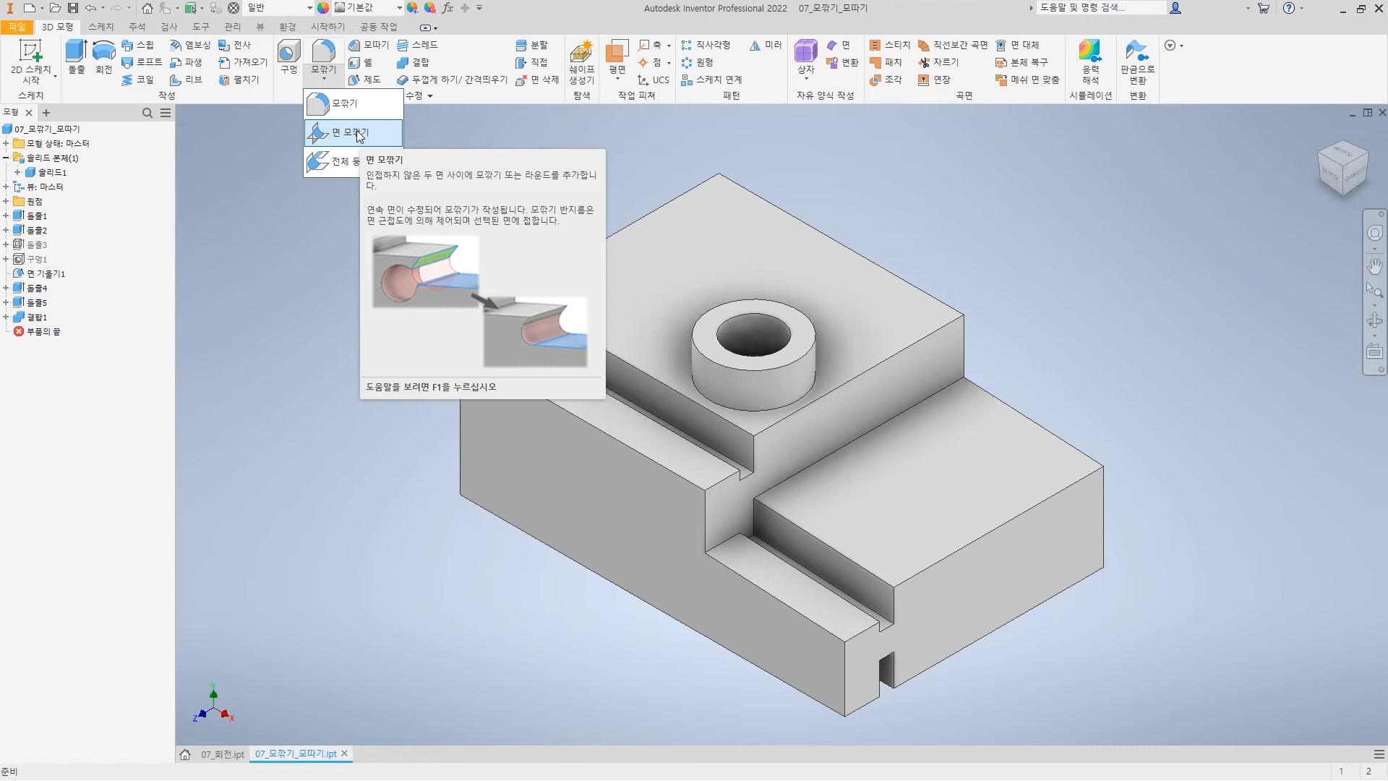
{"action": "left_click", "coordinate": [351, 133]}
{"action": "left_click_drag", "start_coordinate": [211, 165], "coordinate": [207, 196]}
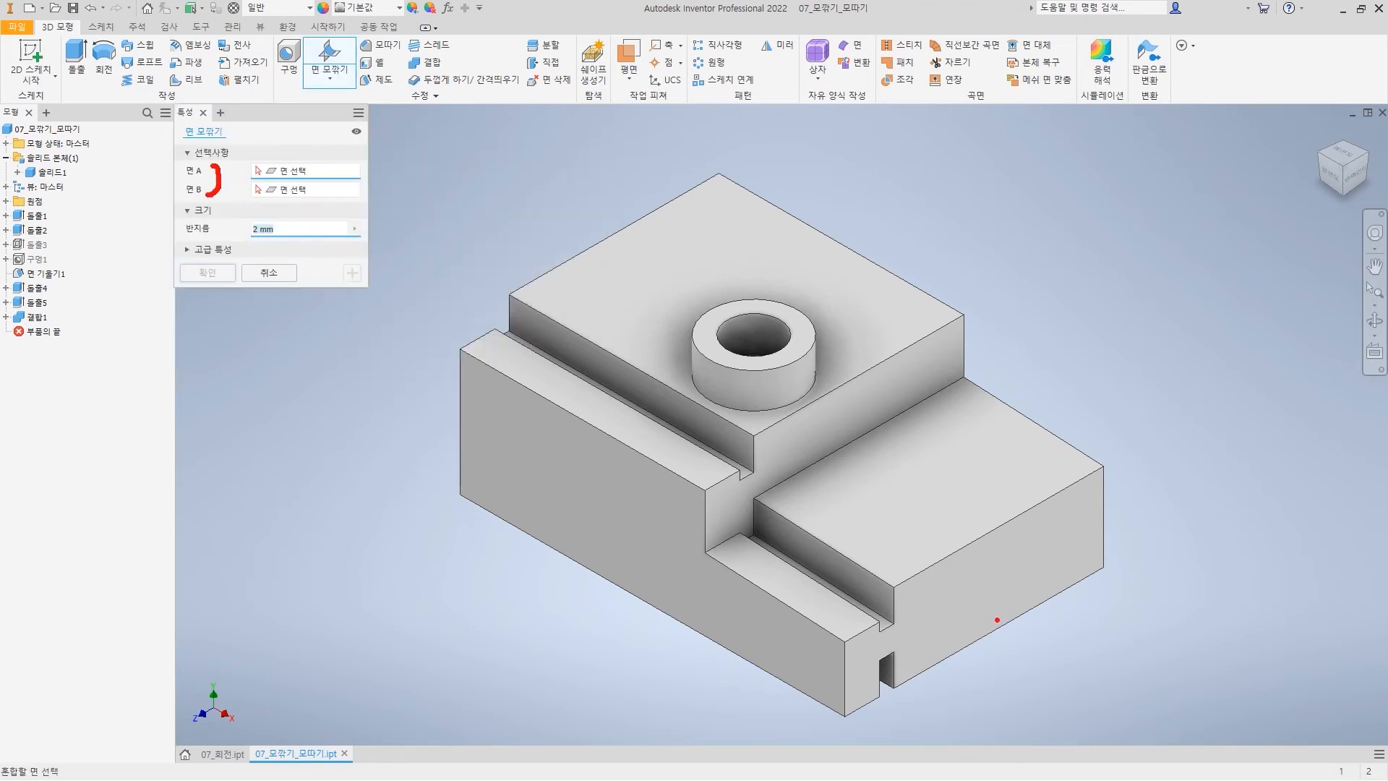
{"action": "scroll", "coordinate": [976, 581], "scroll_direction": "up", "scroll_amount": 5}
{"action": "left_click", "coordinate": [870, 427]}
{"action": "left_click", "coordinate": [970, 540]}
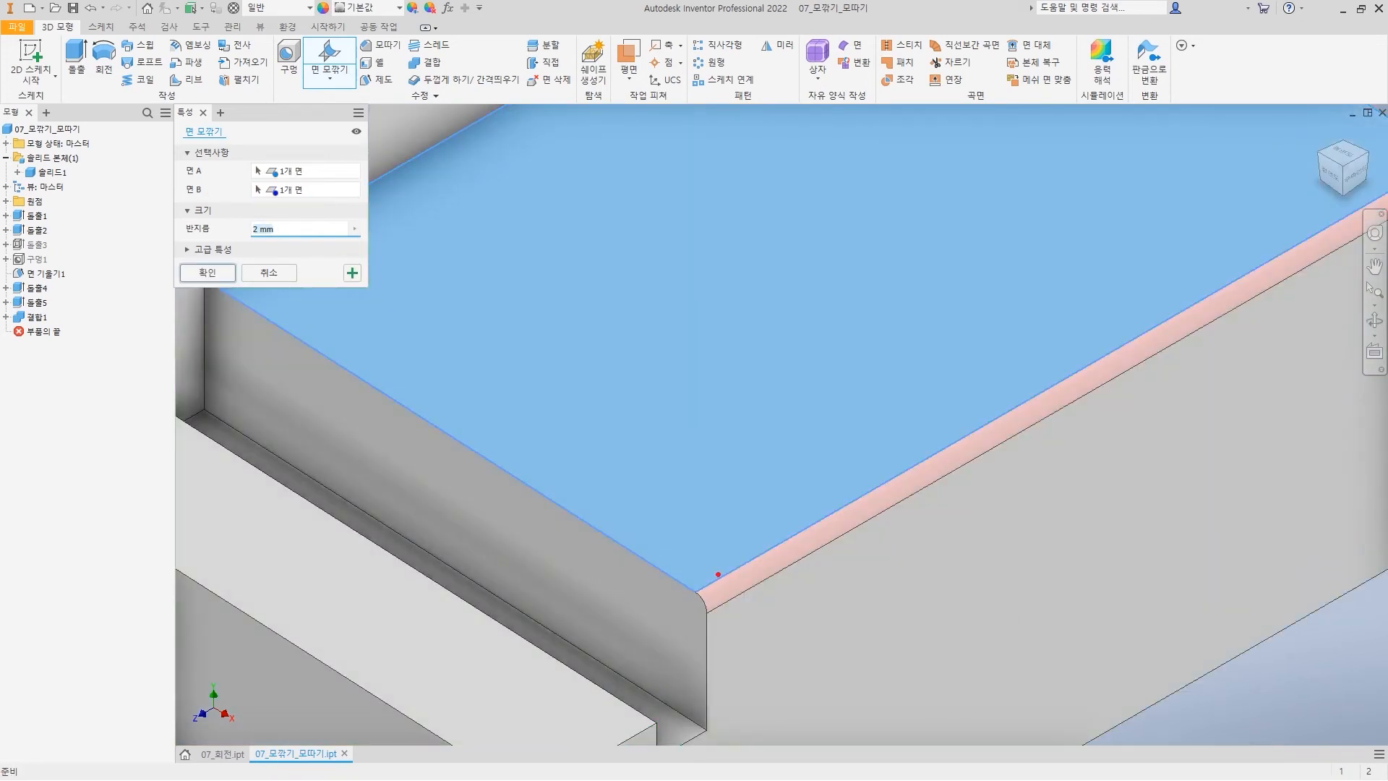
{"action": "left_click_drag", "start_coordinate": [693, 582], "coordinate": [706, 615]}
{"action": "mouse_move", "coordinate": [287, 208]}
{"action": "left_mouse_down"}
{"action": "mouse_move", "coordinate": [268, 248]}
{"action": "mouse_move", "coordinate": [298, 256]}
{"action": "left_mouse_up"}
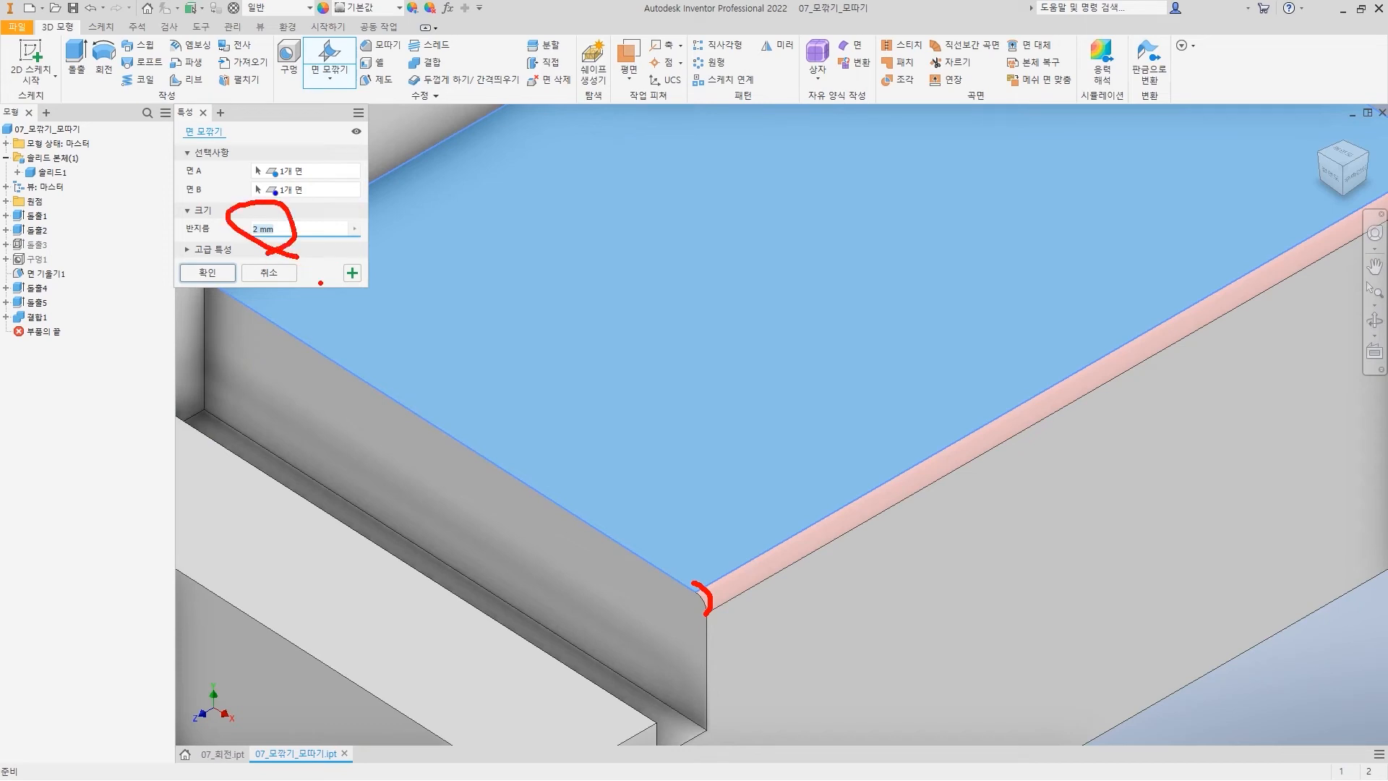
Clear both picked faces and cancel the face fillet after viewing the wall and ledge beside the upper groove
{"action": "left_click", "coordinate": [353, 188]}
{"action": "left_click", "coordinate": [353, 189]}
{"action": "left_click", "coordinate": [354, 172]}
{"action": "scroll", "coordinate": [609, 369], "scroll_direction": "down", "scroll_amount": 3}
{"action": "middle_click_drag", "start_coordinate": [546, 355], "coordinate": [1001, 544]}
{"action": "middle_click_drag", "start_coordinate": [569, 318], "coordinate": [690, 405]}
{"action": "scroll", "coordinate": [489, 298], "scroll_direction": "down", "scroll_amount": 3}
{"action": "scroll", "coordinate": [495, 306], "scroll_direction": "up", "scroll_amount": 3}
{"action": "key", "text": "ctrl+2"}
{"action": "left_click_drag", "start_coordinate": [702, 350], "coordinate": [735, 351]}
{"action": "left_click_drag", "start_coordinate": [622, 432], "coordinate": [647, 431]}
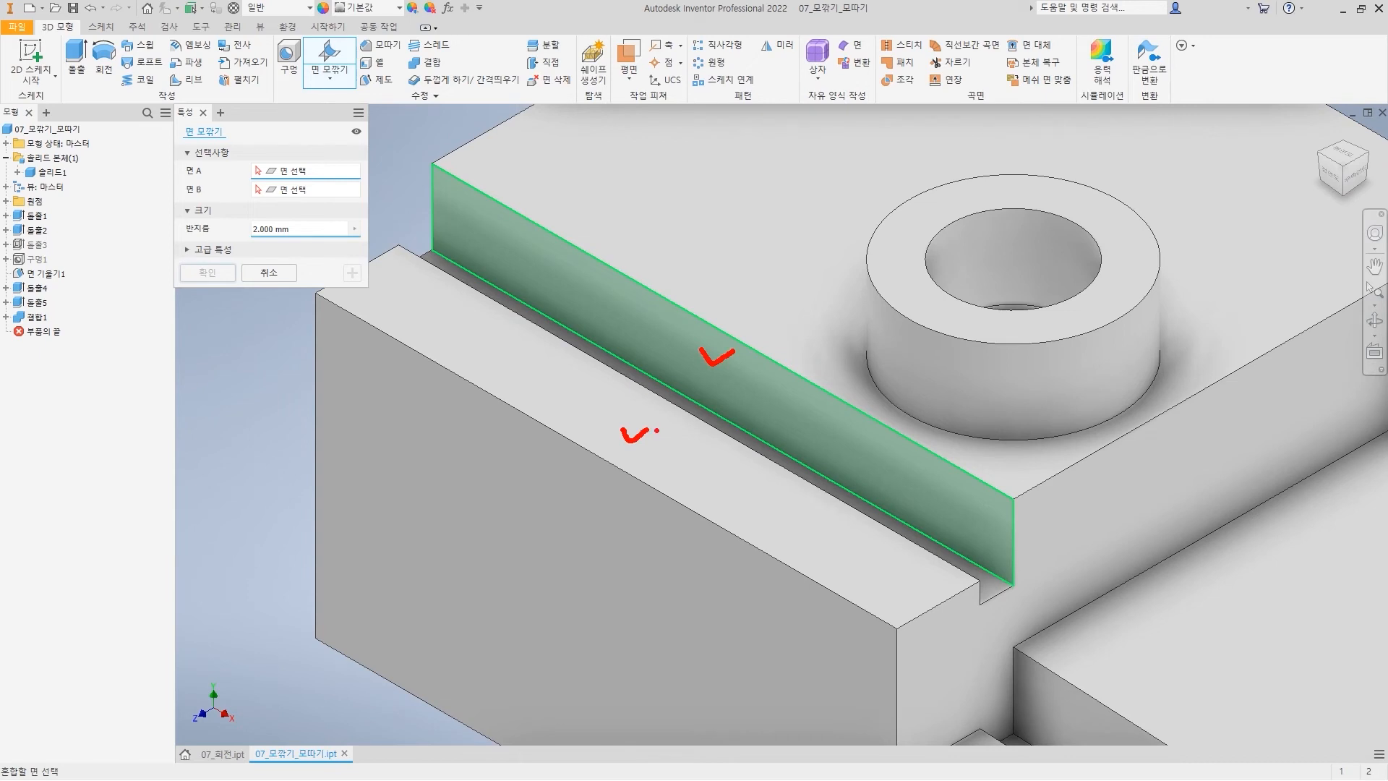
{"action": "key", "text": "Escape"}
{"action": "key", "text": "Escape"}
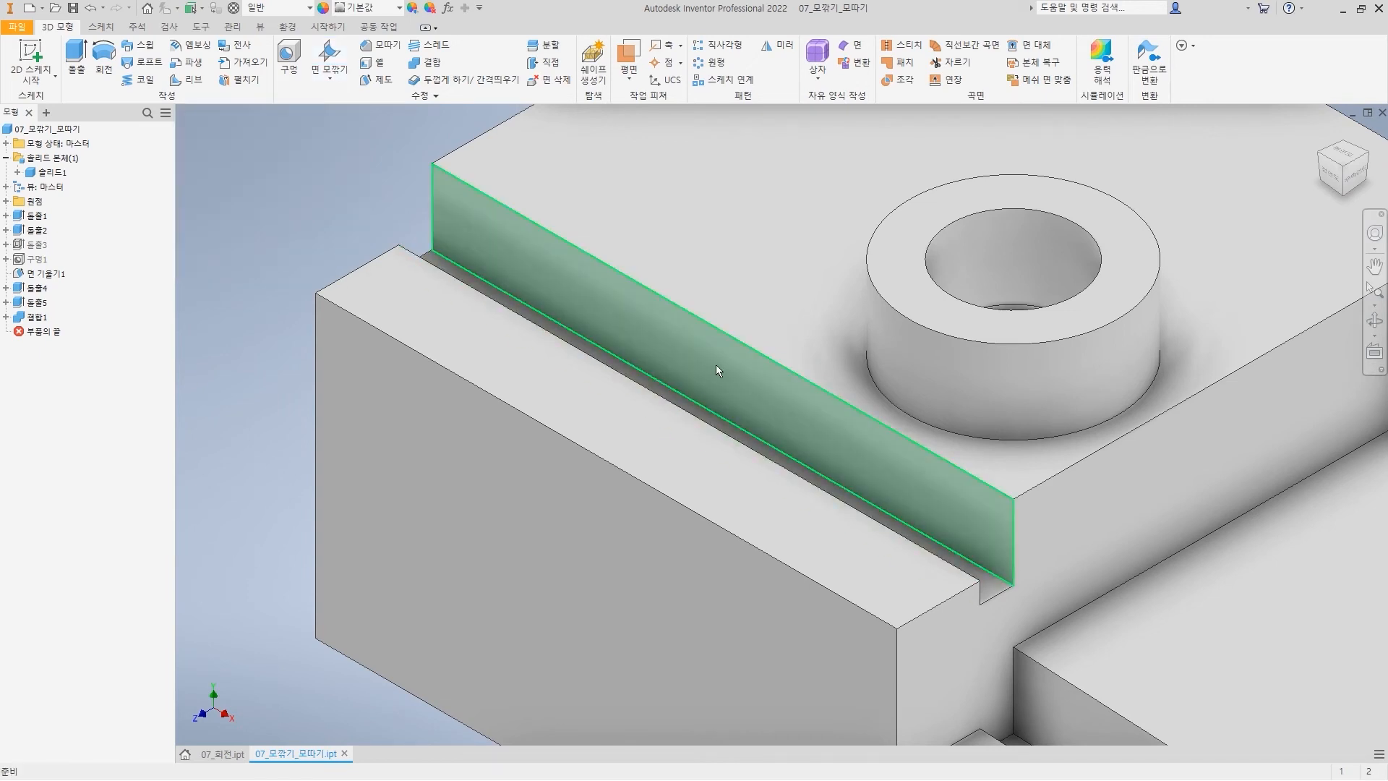
Set up a Face Fillet with an 8 mm radius between the wall and the ledge on either side of the upper groove
{"action": "left_click", "coordinate": [715, 364]}
{"action": "left_click", "coordinate": [327, 57]}
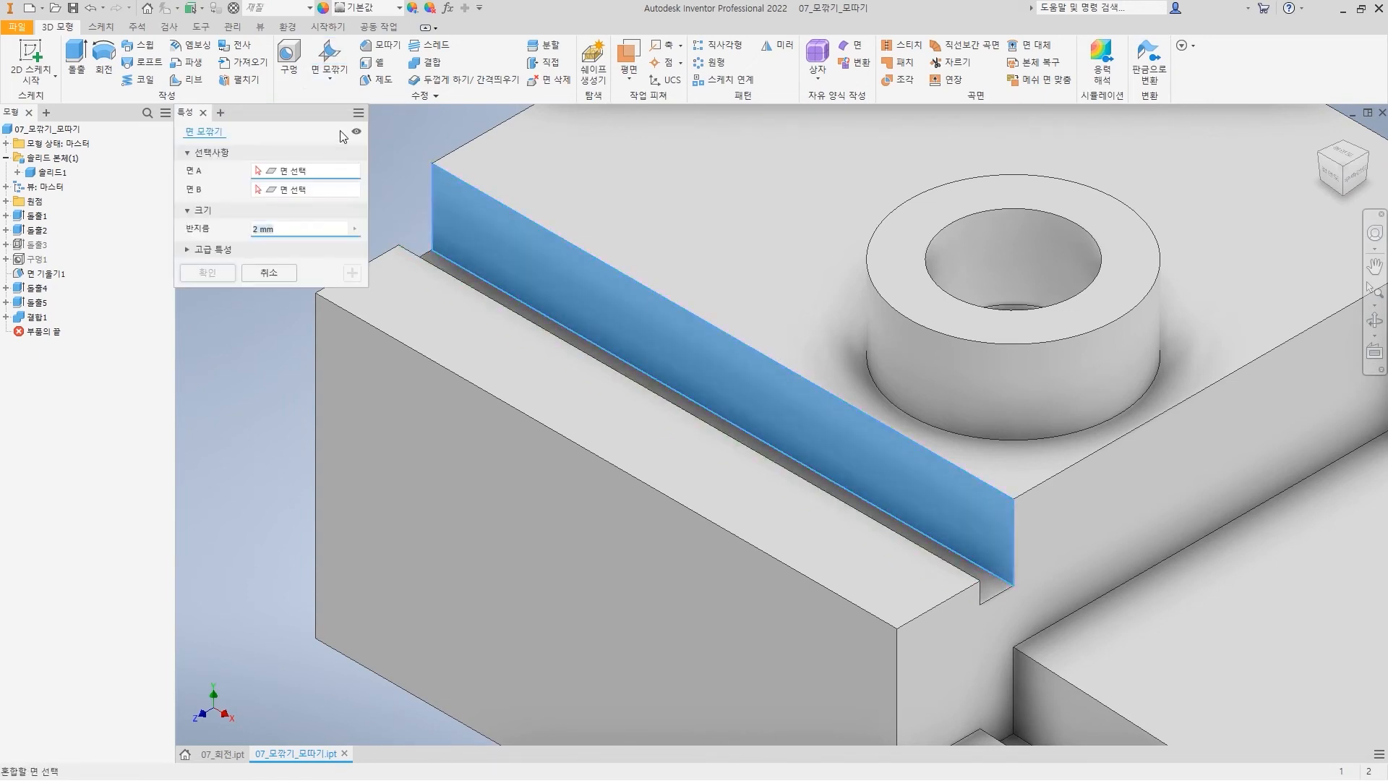
{"action": "left_click", "coordinate": [587, 304]}
{"action": "left_click", "coordinate": [529, 363]}
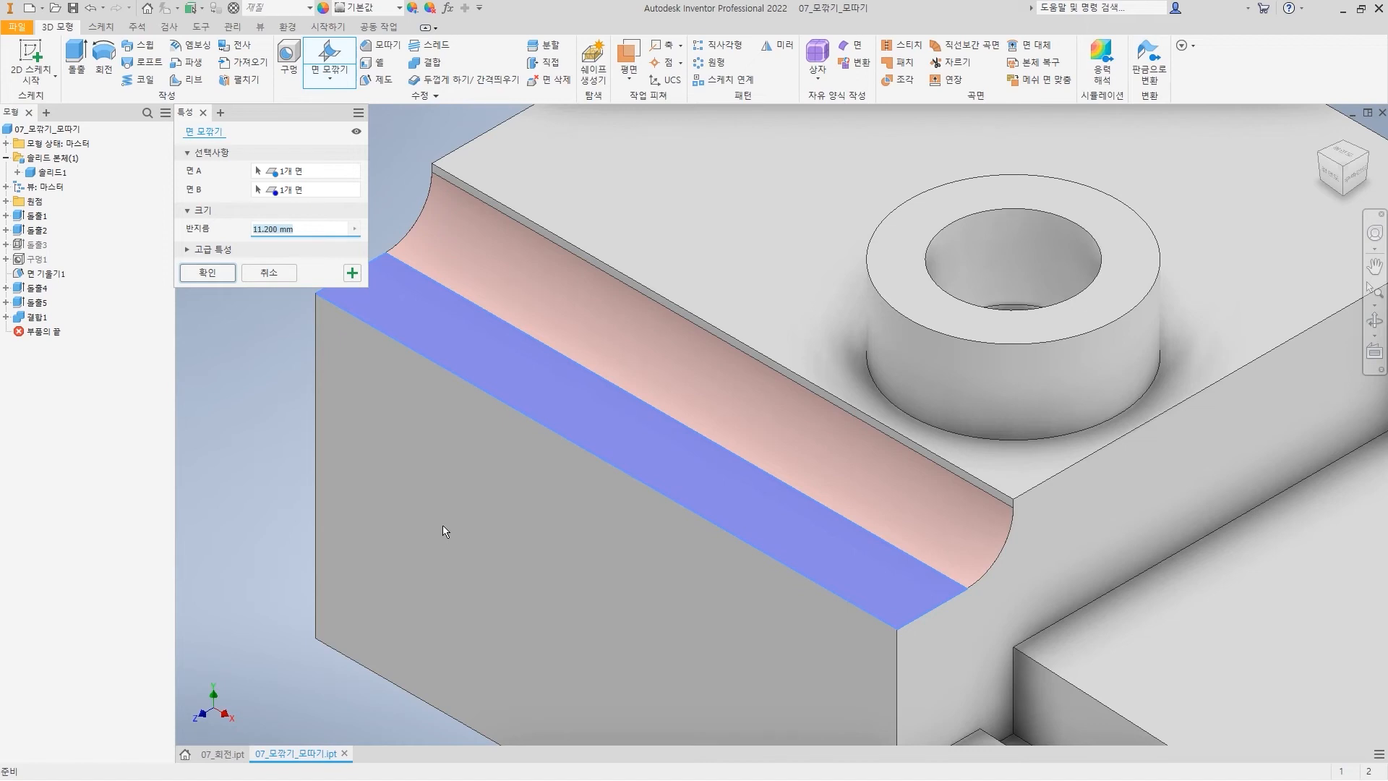
{"action": "type", "text": "8"}
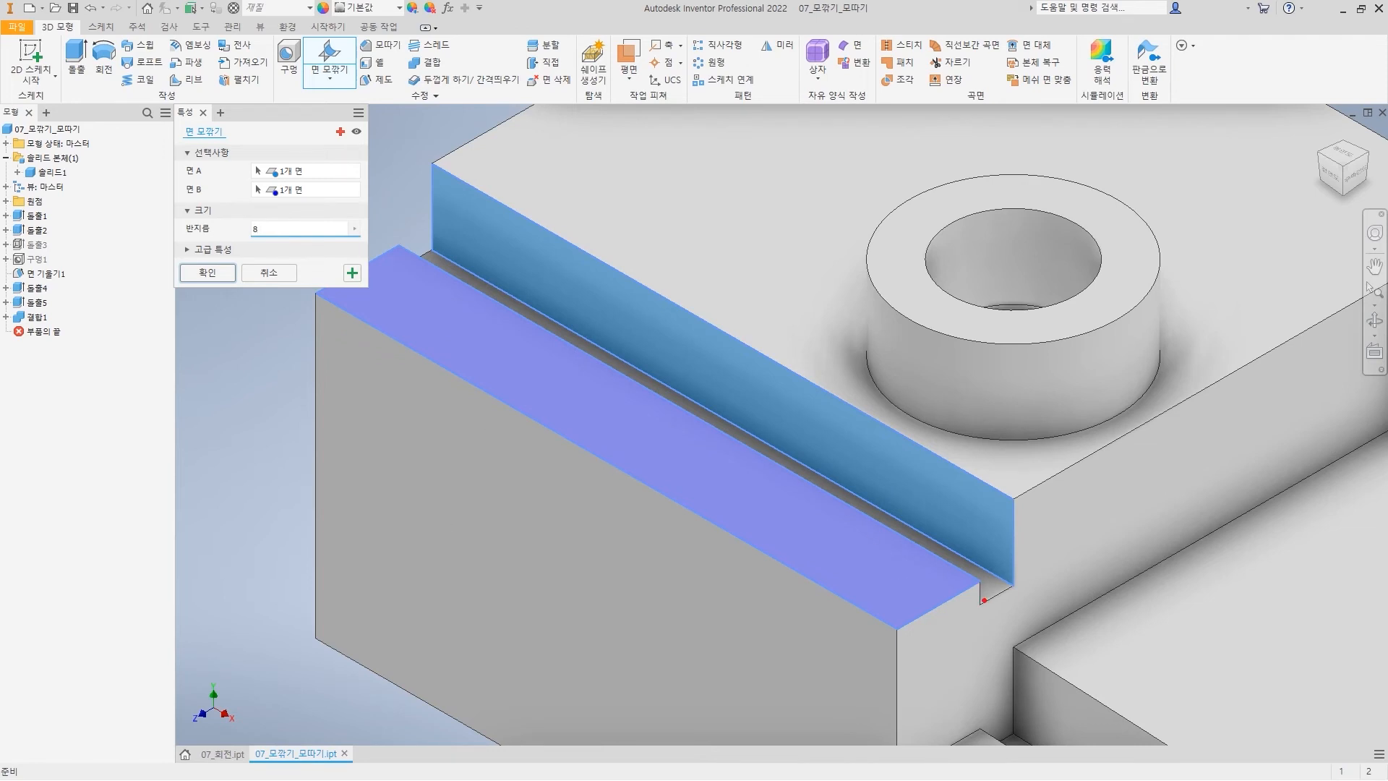
{"action": "mouse_move", "coordinate": [984, 600]}
{"action": "left_mouse_down"}
{"action": "mouse_move", "coordinate": [1024, 583]}
{"action": "mouse_move", "coordinate": [958, 612]}
{"action": "left_mouse_up"}
{"action": "mouse_move", "coordinate": [1041, 622]}
{"action": "left_mouse_down"}
{"action": "mouse_move", "coordinate": [1033, 609]}
{"action": "mouse_move", "coordinate": [1047, 631]}
{"action": "left_mouse_up"}
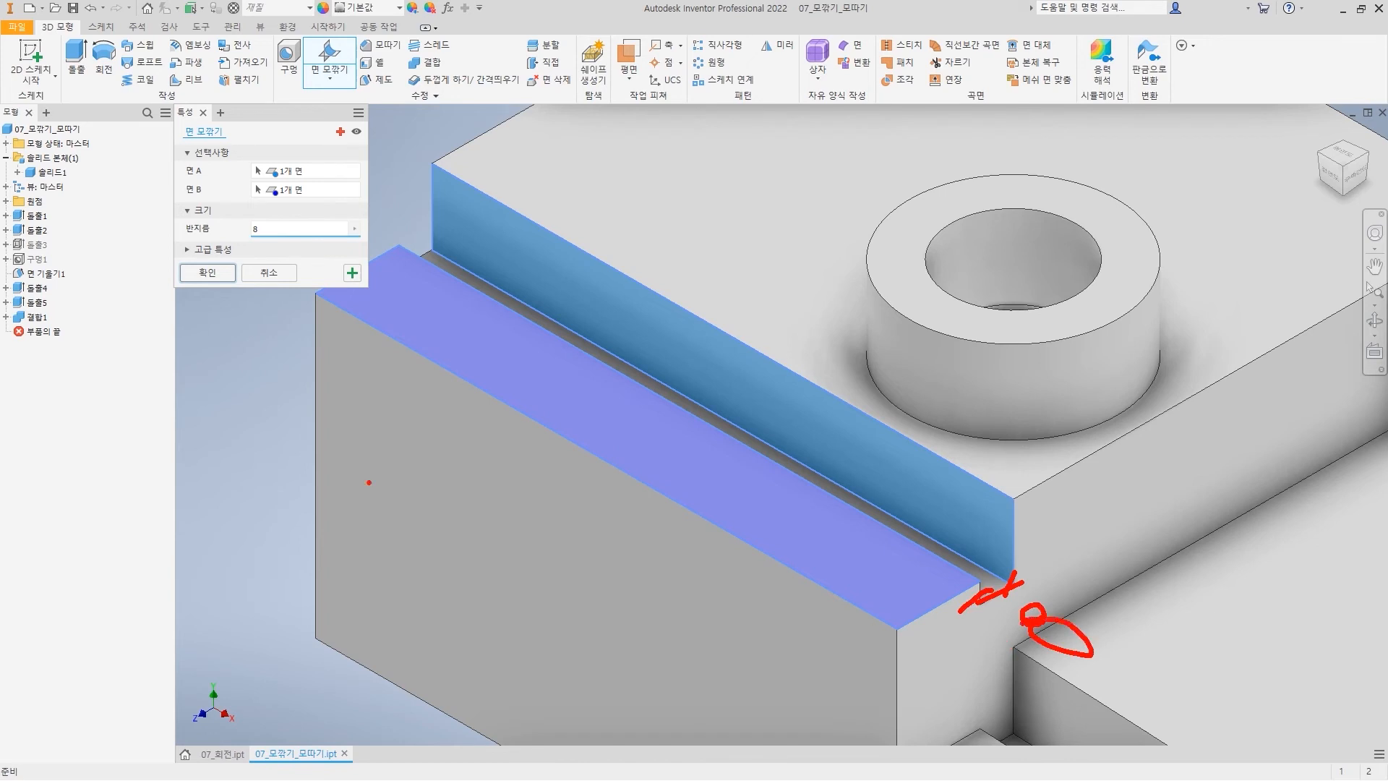
{"action": "left_click_drag", "start_coordinate": [234, 239], "coordinate": [269, 210]}
{"action": "mouse_move", "coordinate": [871, 454]}
{"action": "left_mouse_down"}
{"action": "mouse_move", "coordinate": [864, 499]}
{"action": "mouse_move", "coordinate": [846, 505]}
{"action": "left_mouse_up"}
{"action": "left_click_drag", "start_coordinate": [870, 452], "coordinate": [865, 497]}
{"action": "key", "text": "Escape"}
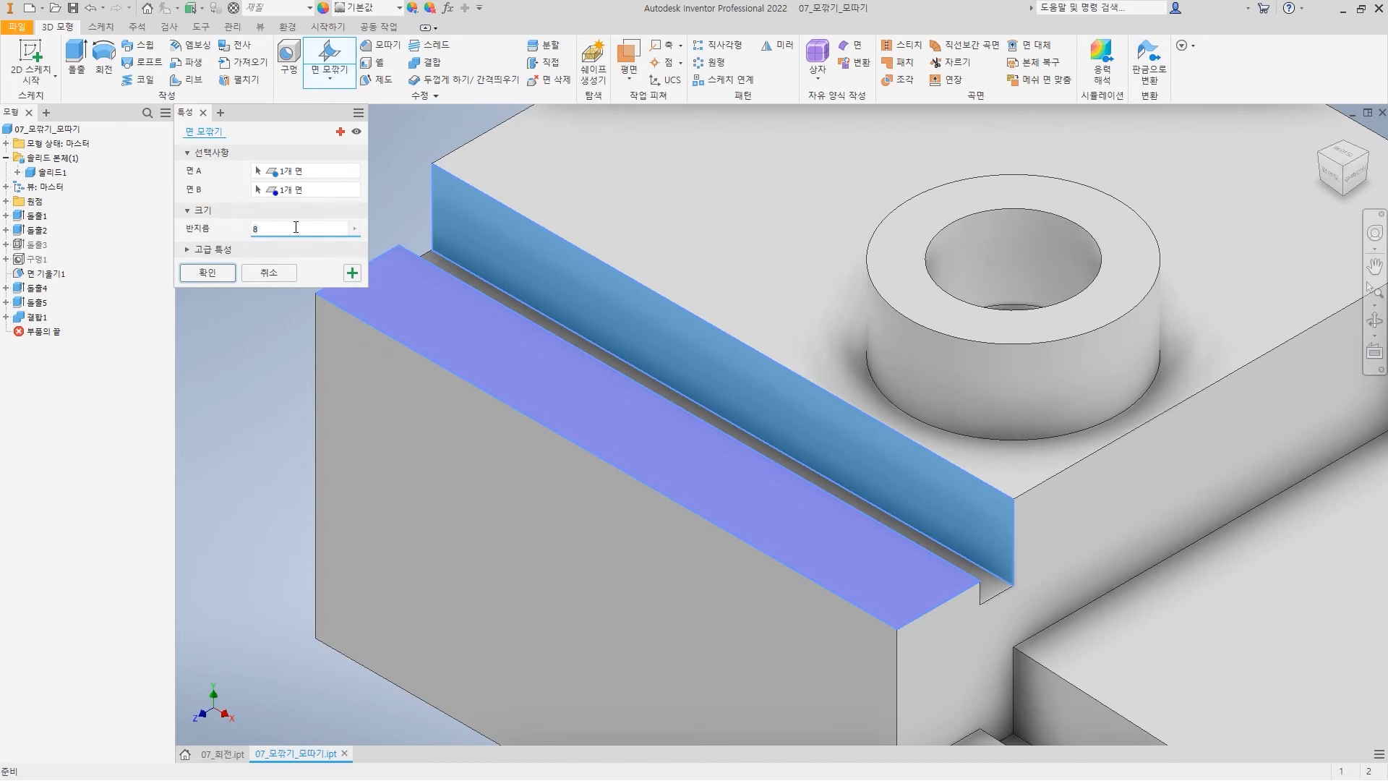
Set the face fillet's radius to 8.1 mm and create it across the upper groove
{"action": "type", "text": ".1"}
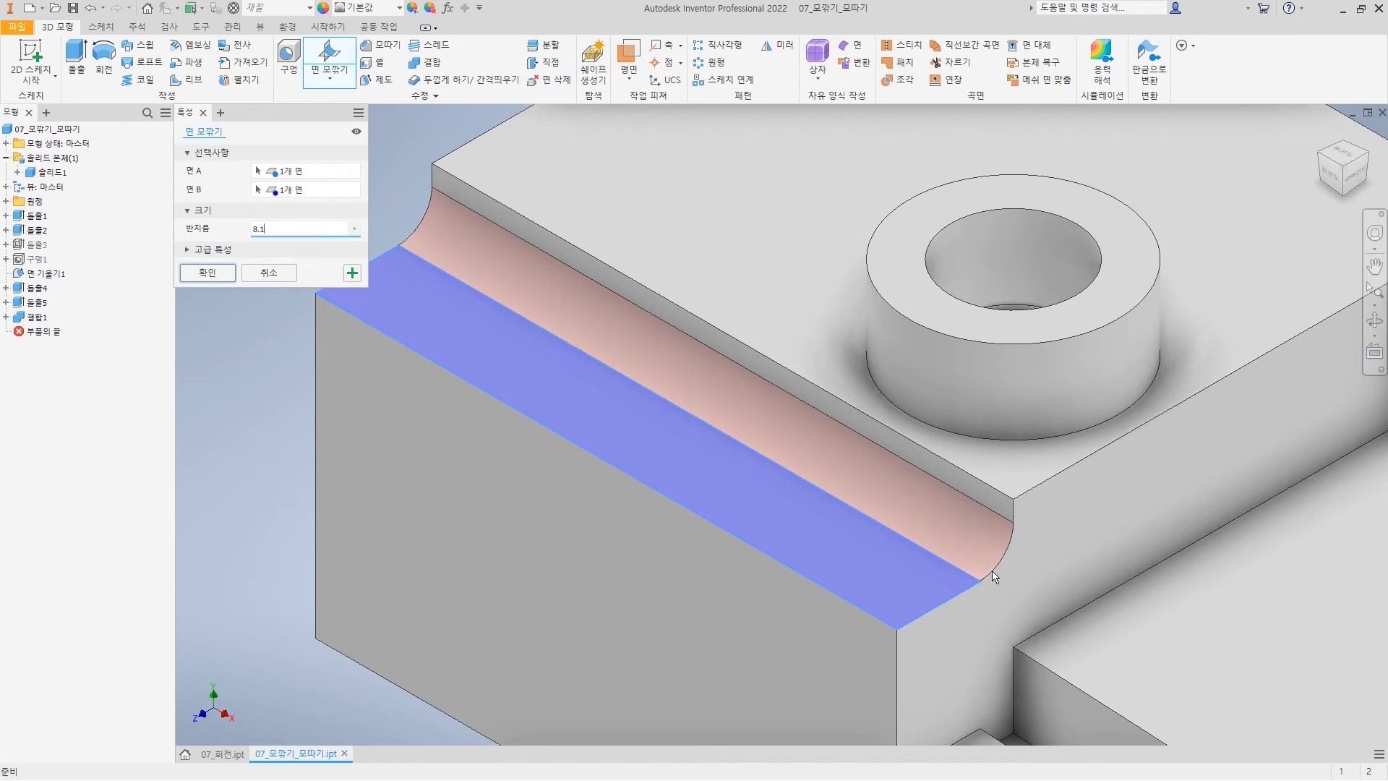
{"action": "mouse_move", "coordinate": [1010, 462]}
{"action": "left_mouse_down"}
{"action": "mouse_move", "coordinate": [1016, 502]}
{"action": "mouse_move", "coordinate": [952, 484]}
{"action": "mouse_move", "coordinate": [974, 478]}
{"action": "left_mouse_up"}
{"action": "key", "text": "Escape"}
{"action": "left_click", "coordinate": [207, 274]}
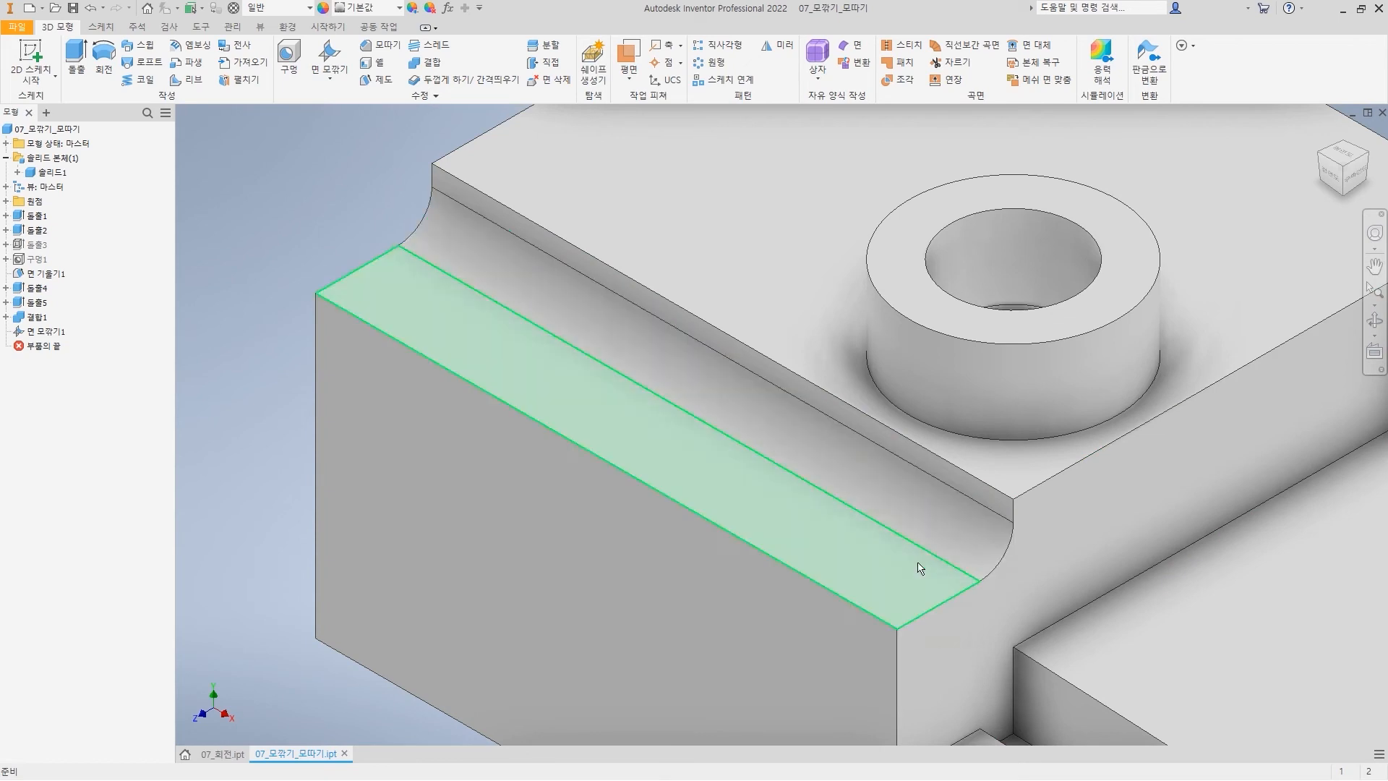
Start a Full Round Fillet (전체 둥근 모깎기) on the lower ledge's groove, using its taller wall as side face A and its floor as center face
{"action": "scroll", "coordinate": [1009, 585], "scroll_direction": "up", "scroll_amount": 3}
{"action": "scroll", "coordinate": [1026, 609], "scroll_direction": "down", "scroll_amount": 5}
{"action": "middle_click_drag", "start_coordinate": [914, 476], "coordinate": [580, 179]}
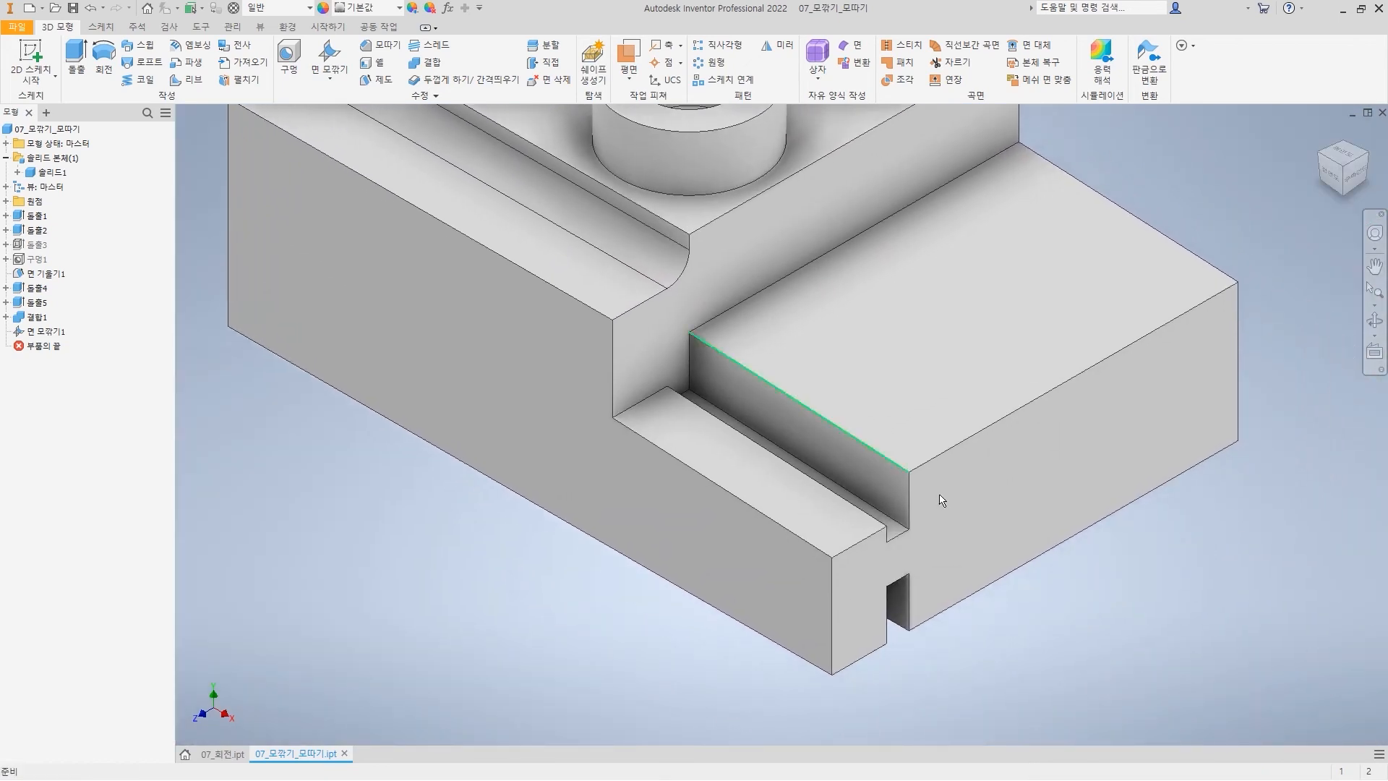
{"action": "scroll", "coordinate": [937, 575], "scroll_direction": "up", "scroll_amount": 4}
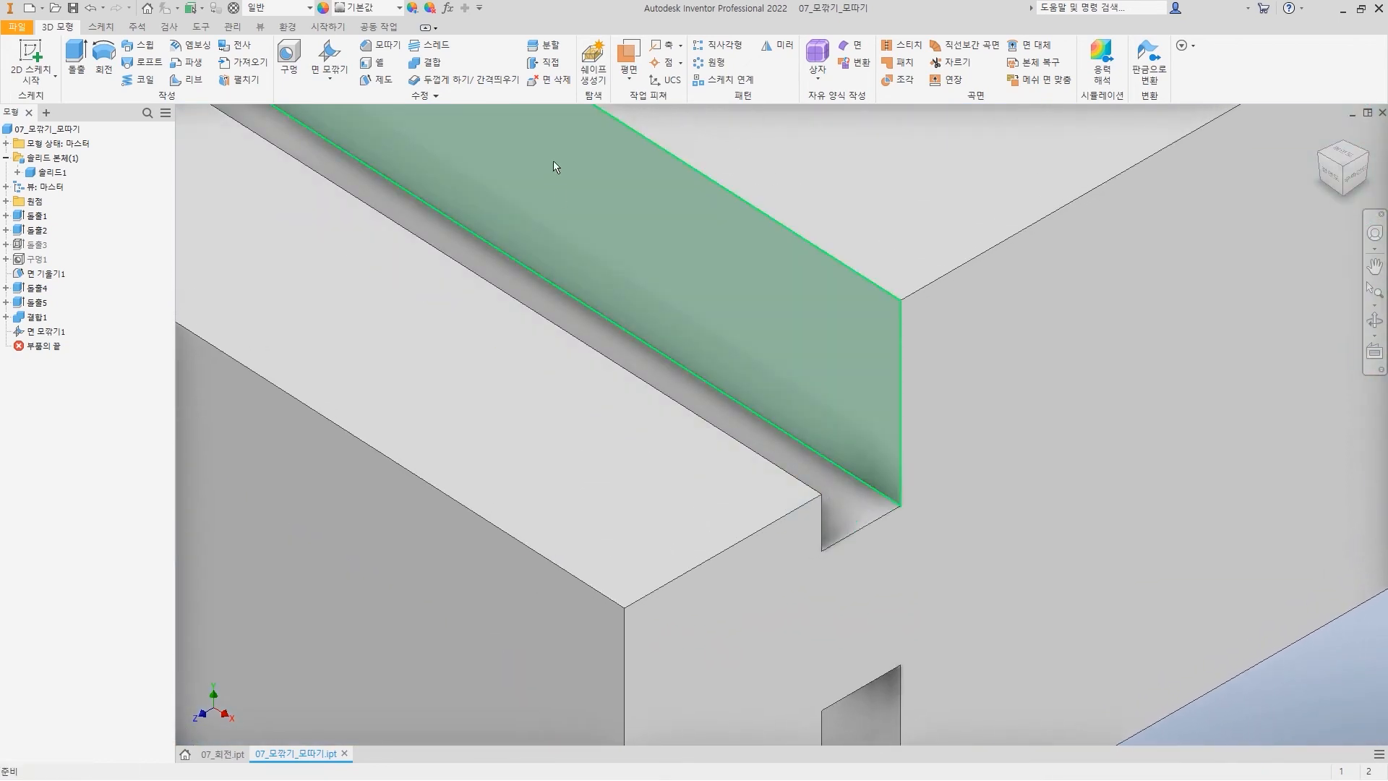
{"action": "left_click", "coordinate": [330, 76]}
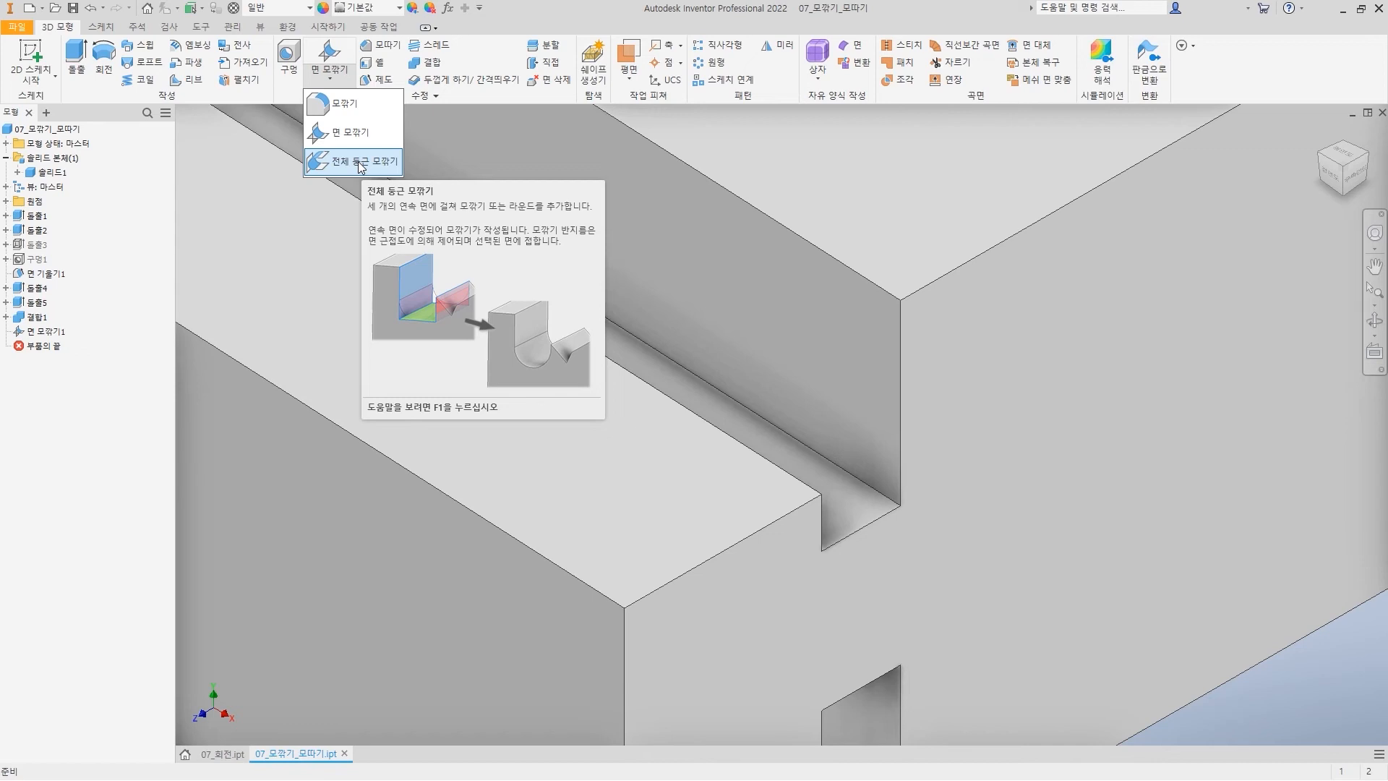
{"action": "left_click", "coordinate": [360, 165]}
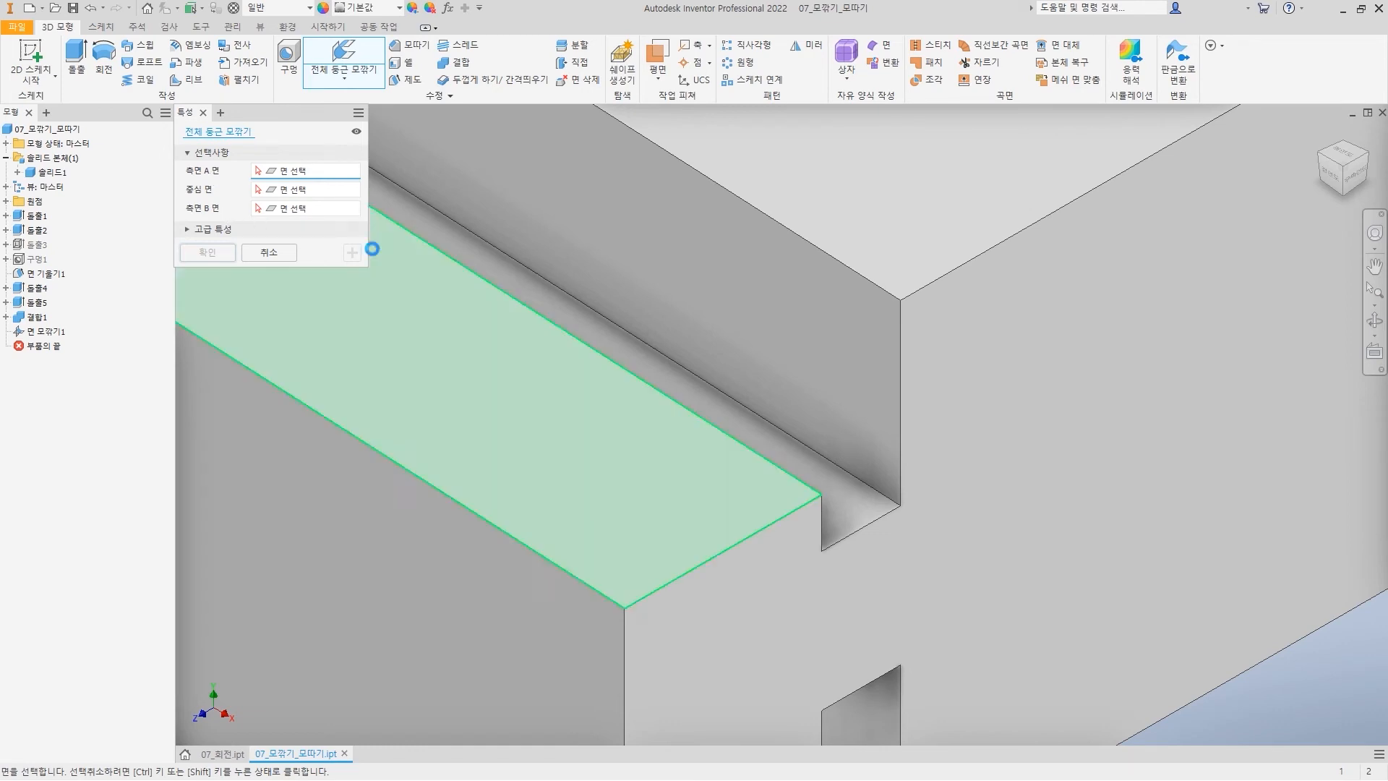
{"action": "left_click", "coordinate": [810, 324]}
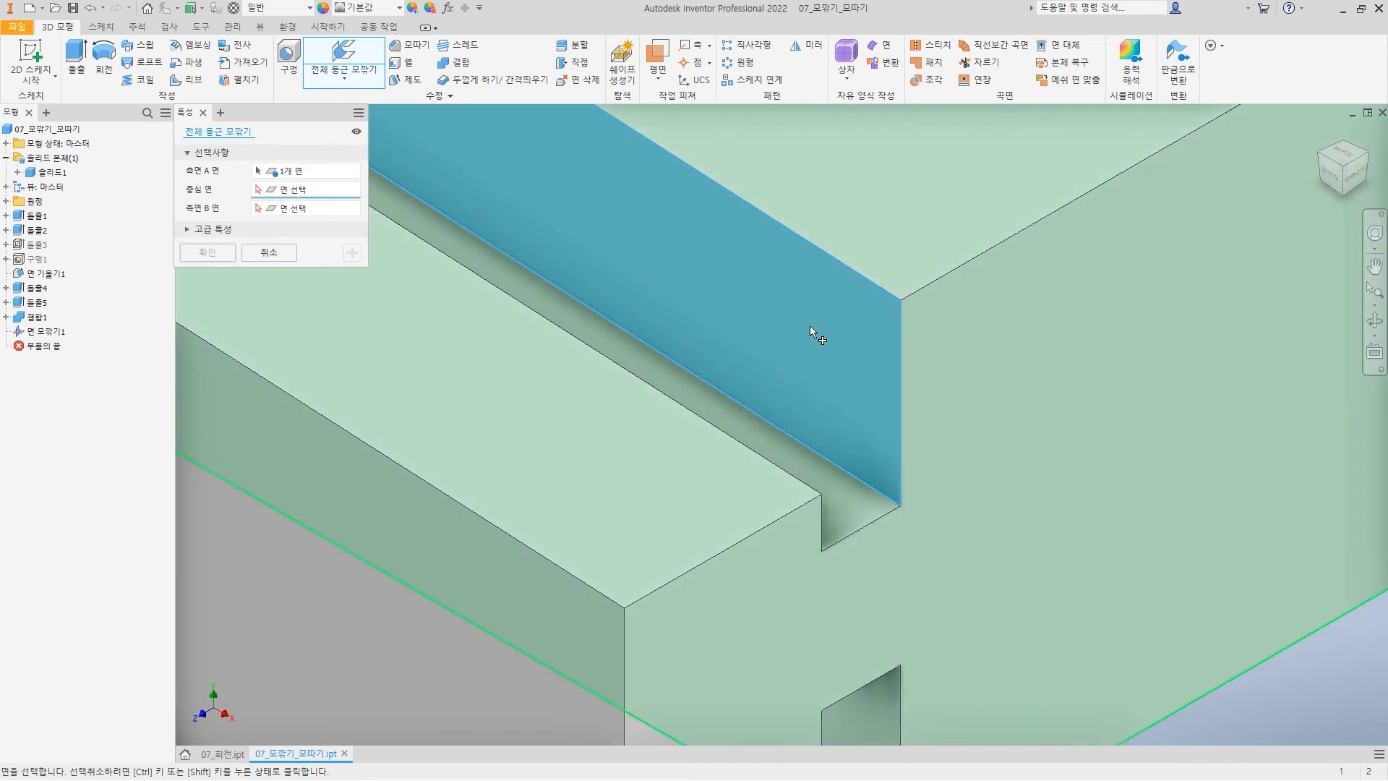
{"action": "left_click", "coordinate": [844, 495]}
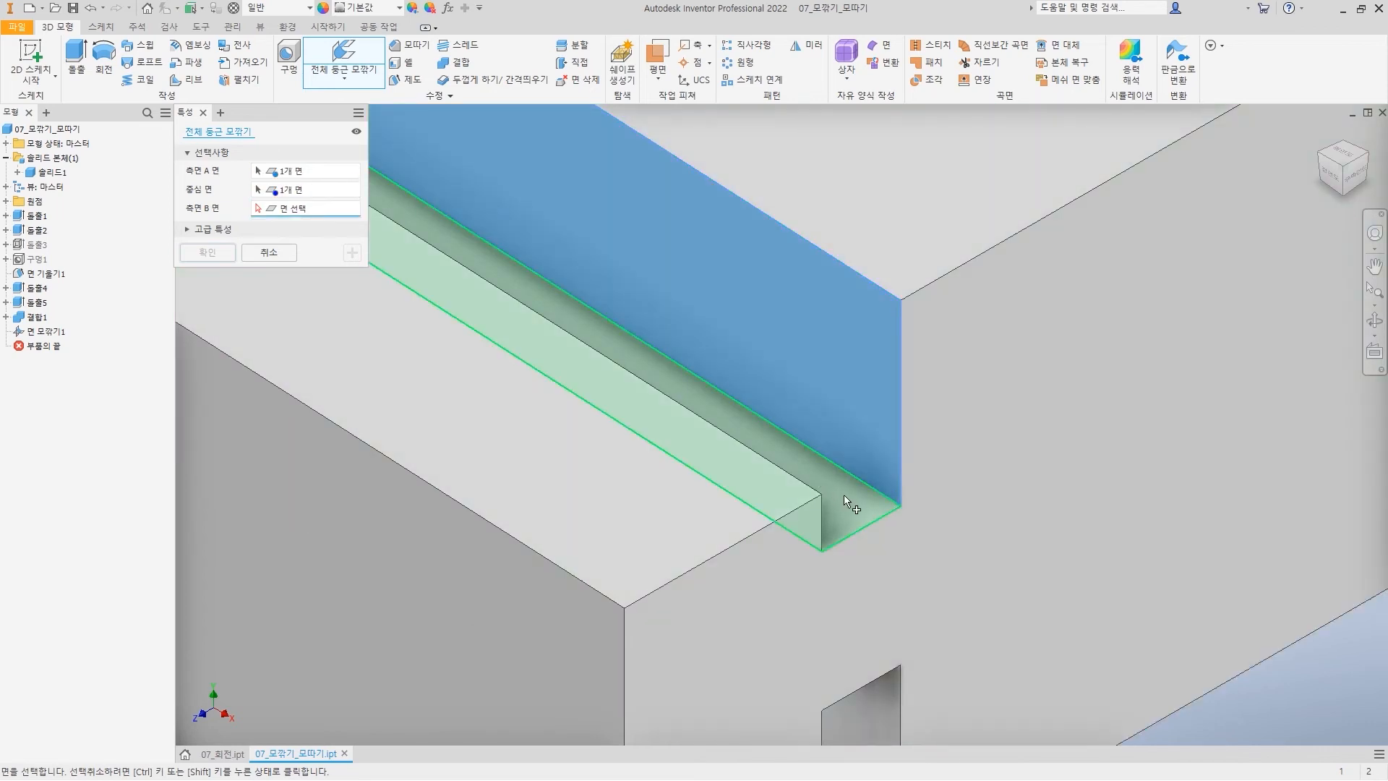
Pick the groove's shorter opposite wall as side face B, create the full round fillet and inspect the rounded groove end
{"action": "scroll", "coordinate": [646, 492], "scroll_direction": "down", "scroll_amount": 5}
{"action": "scroll", "coordinate": [649, 495], "scroll_direction": "up", "scroll_amount": 5}
{"action": "middle_click_drag", "start_coordinate": [654, 486], "coordinate": [831, 508], "text": "shift"}
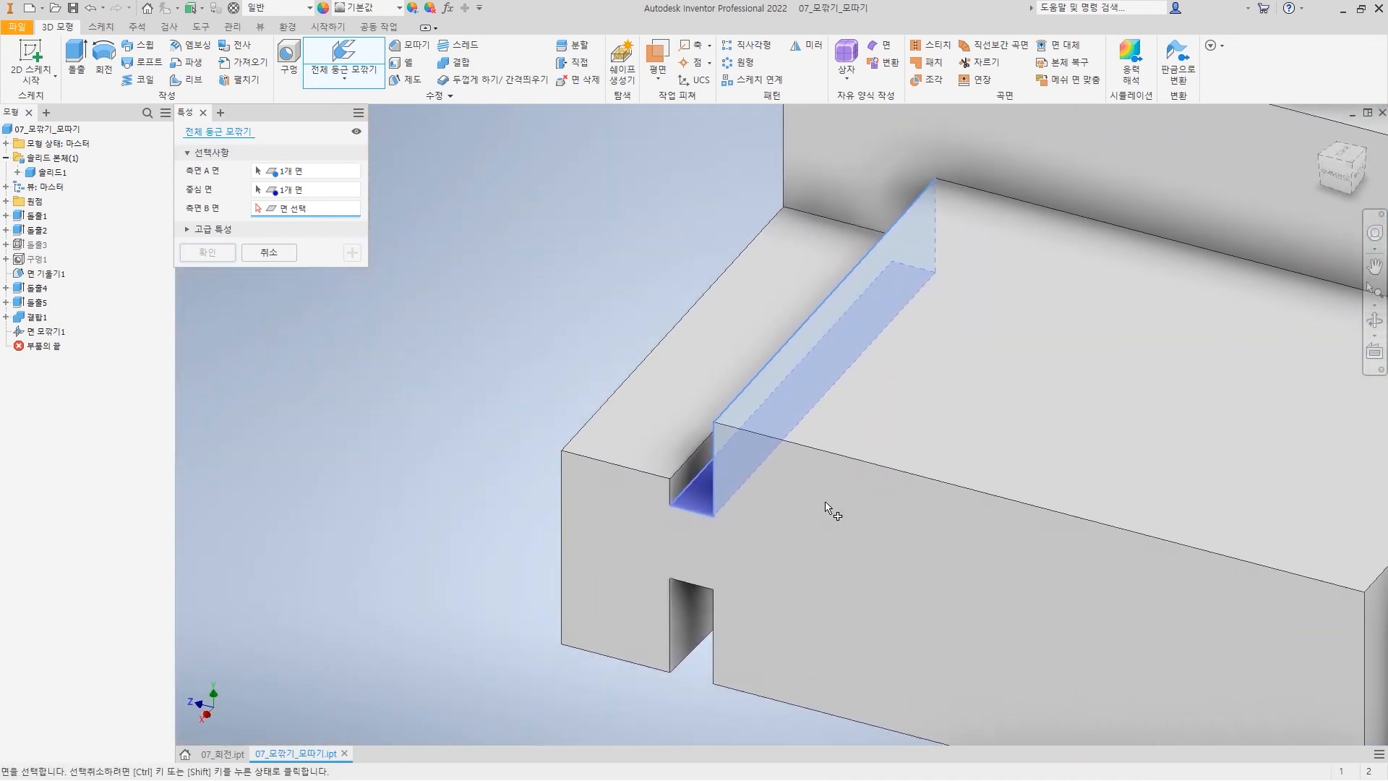
{"action": "left_click", "coordinate": [692, 471]}
{"action": "scroll", "coordinate": [706, 532], "scroll_direction": "down", "scroll_amount": 5}
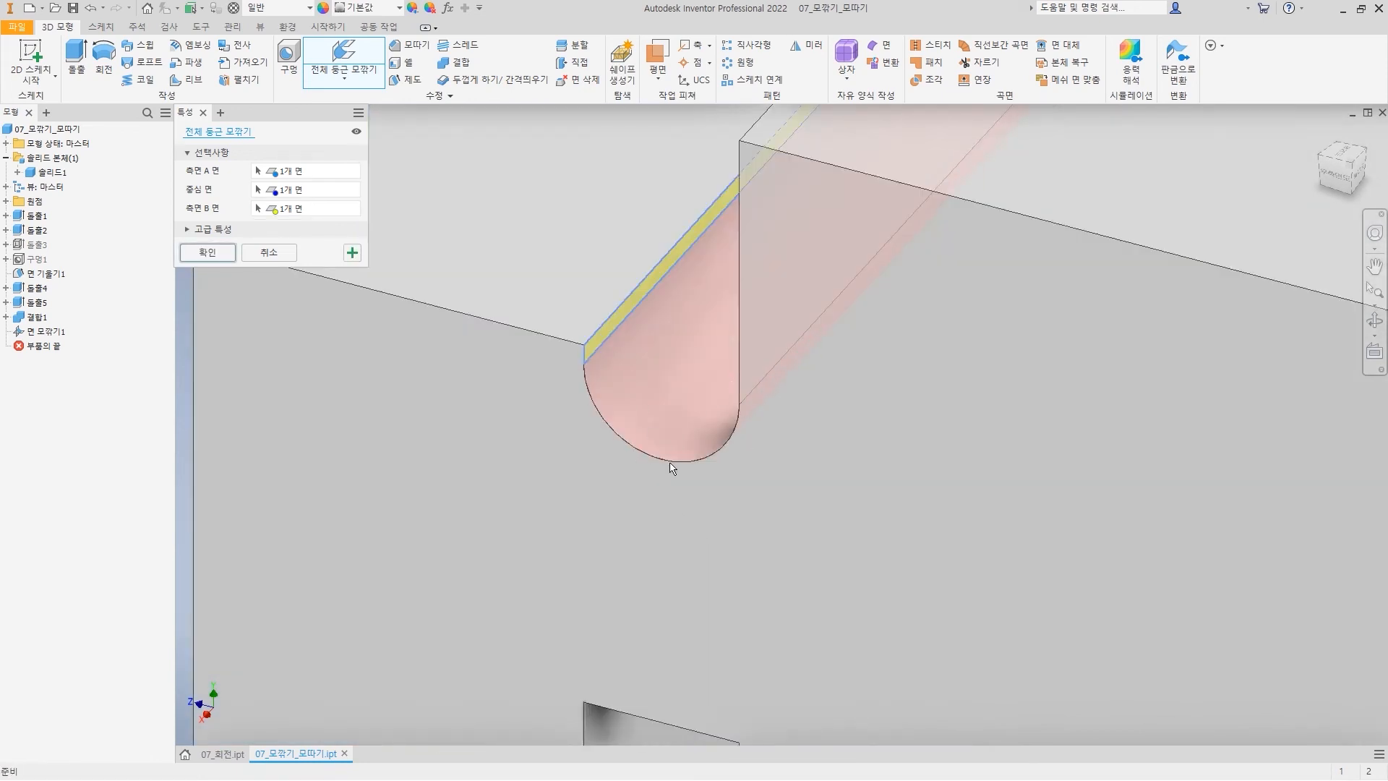
{"action": "left_click", "coordinate": [211, 254]}
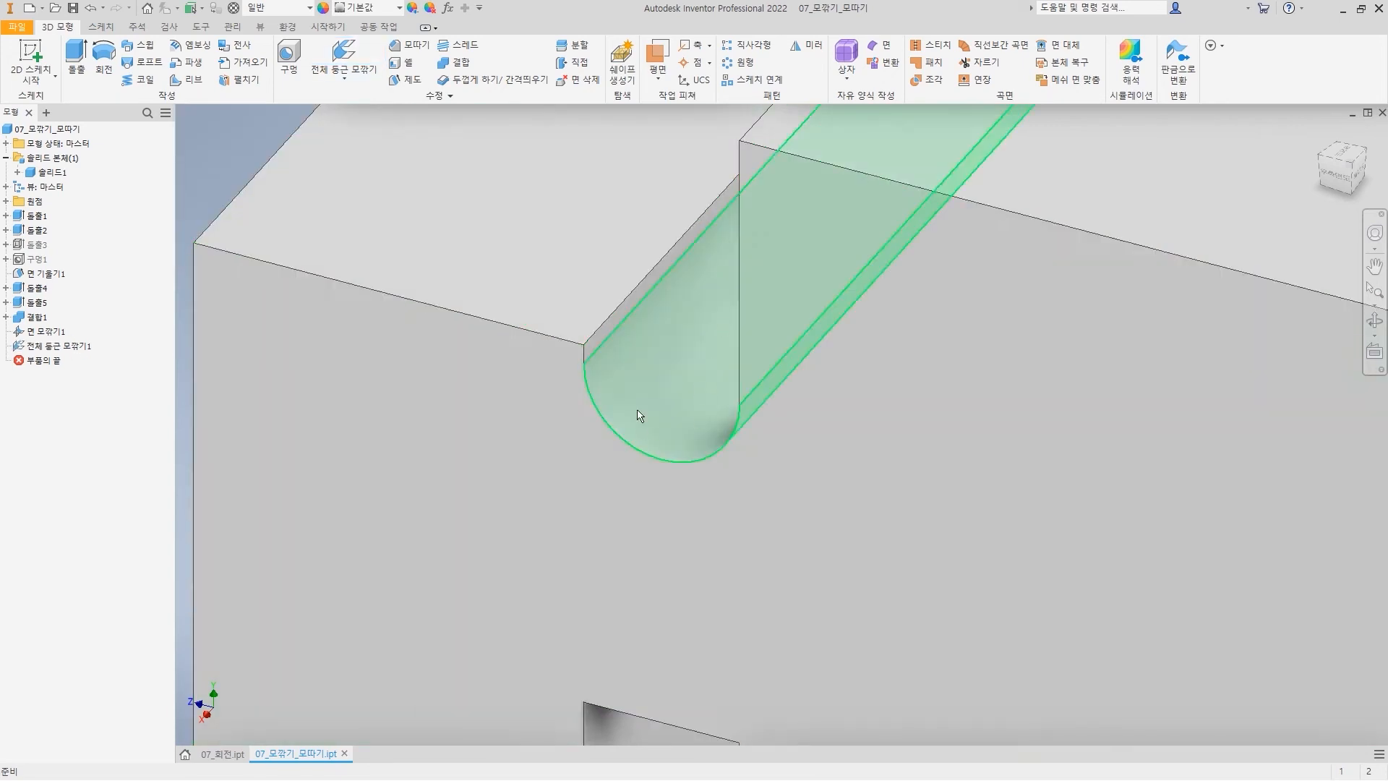
{"action": "left_click", "coordinate": [1321, 135]}
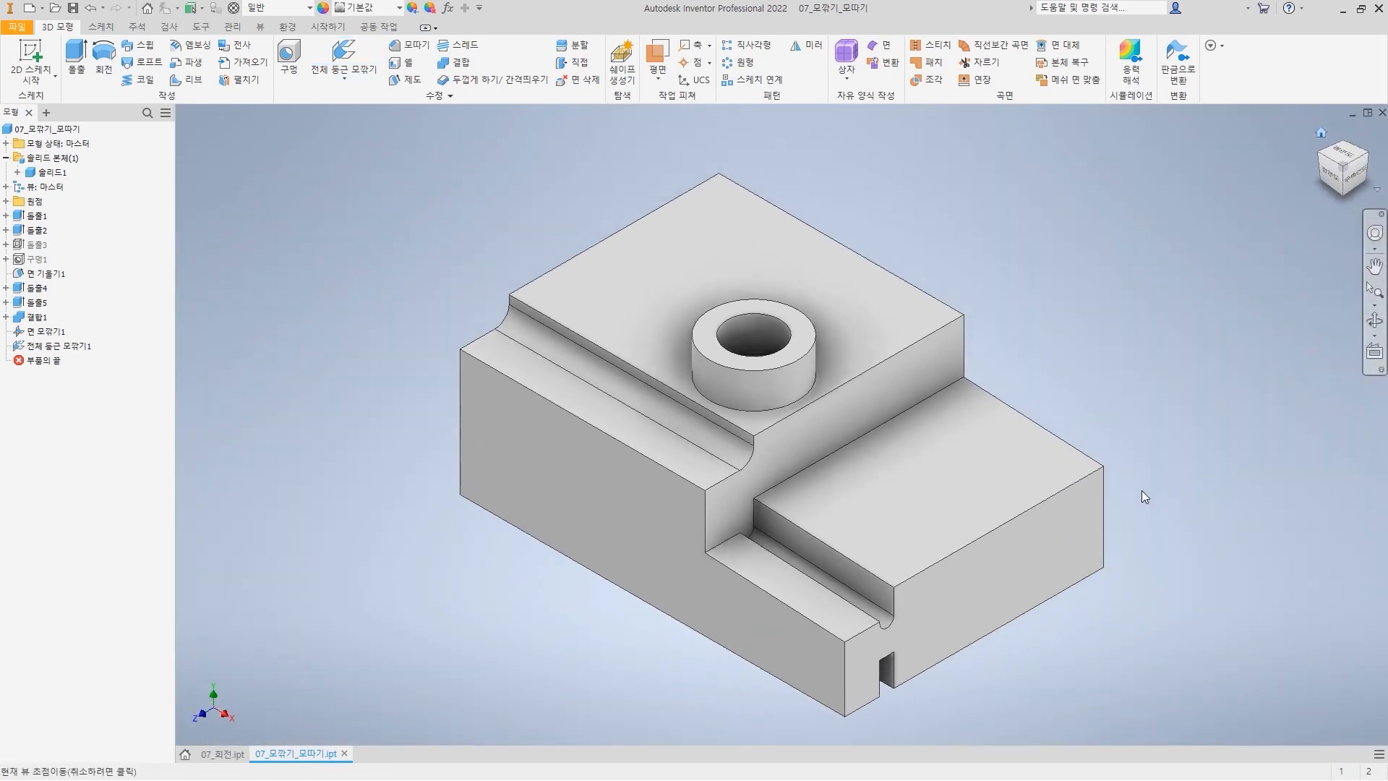
{"action": "scroll", "coordinate": [875, 637], "scroll_direction": "down", "scroll_amount": 5}
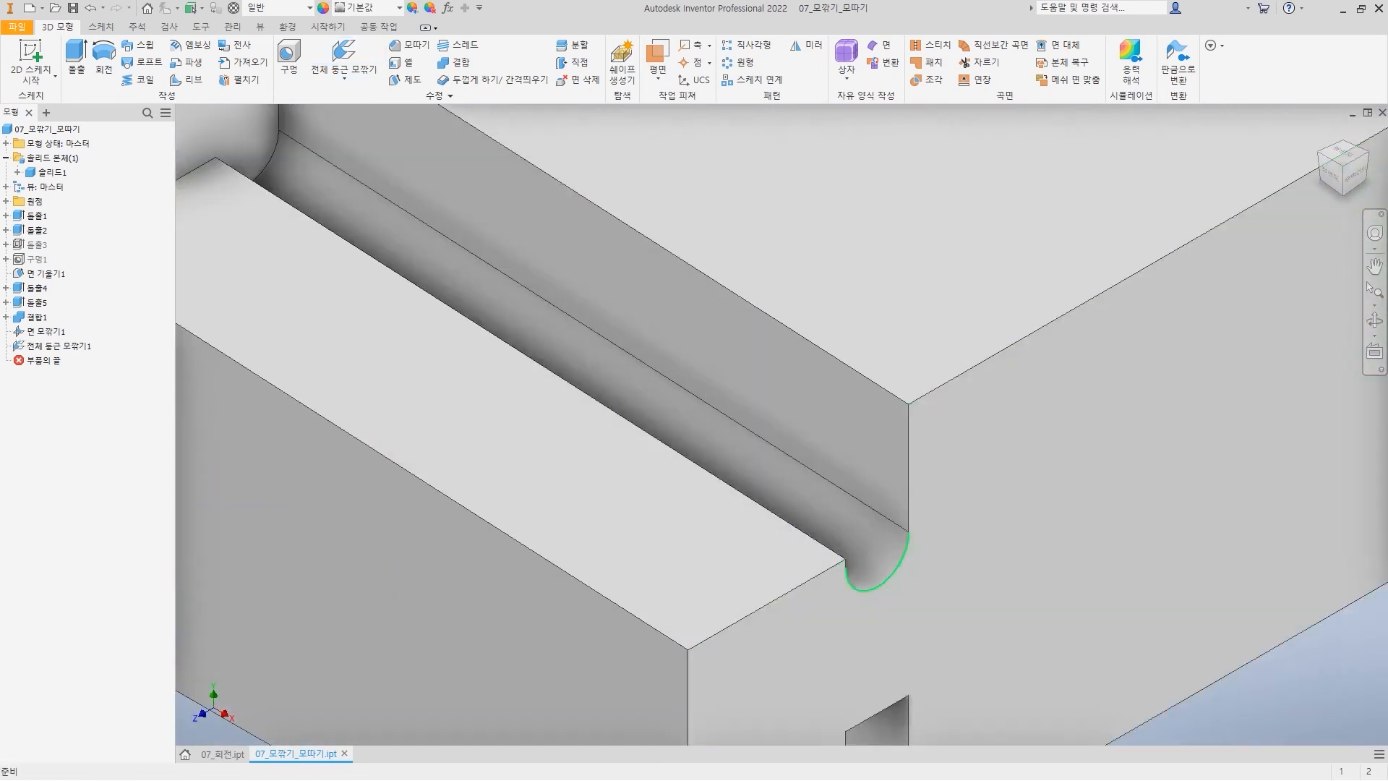
{"action": "mouse_move", "coordinate": [839, 561]}
{"action": "left_mouse_down"}
{"action": "mouse_move", "coordinate": [920, 519]}
{"action": "mouse_move", "coordinate": [832, 564]}
{"action": "mouse_move", "coordinate": [865, 589]}
{"action": "mouse_move", "coordinate": [903, 537]}
{"action": "mouse_move", "coordinate": [858, 580]}
{"action": "left_mouse_up"}
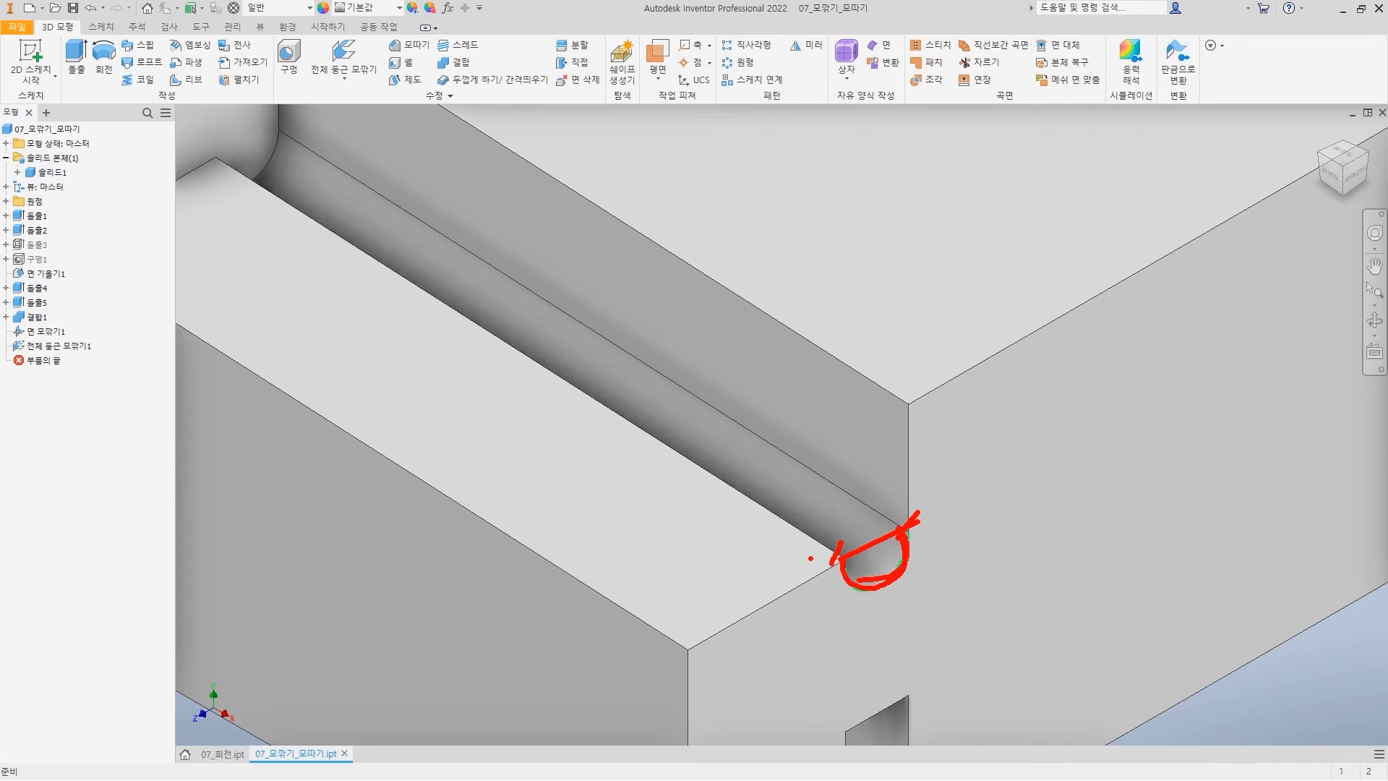
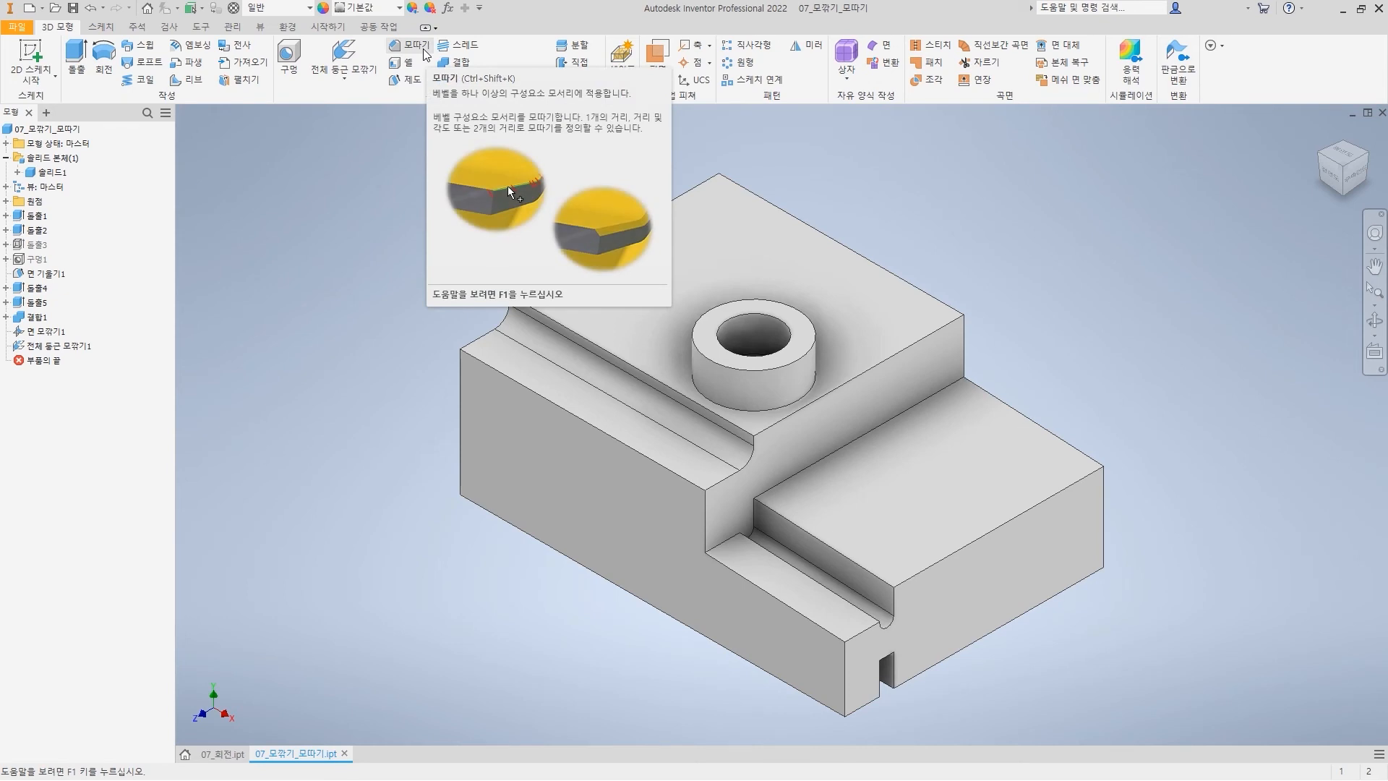
Start a Chamfer (모따기) and review the distance-and-angle and two-distances types before returning to the single-distance type
{"action": "left_click", "coordinate": [424, 50]}
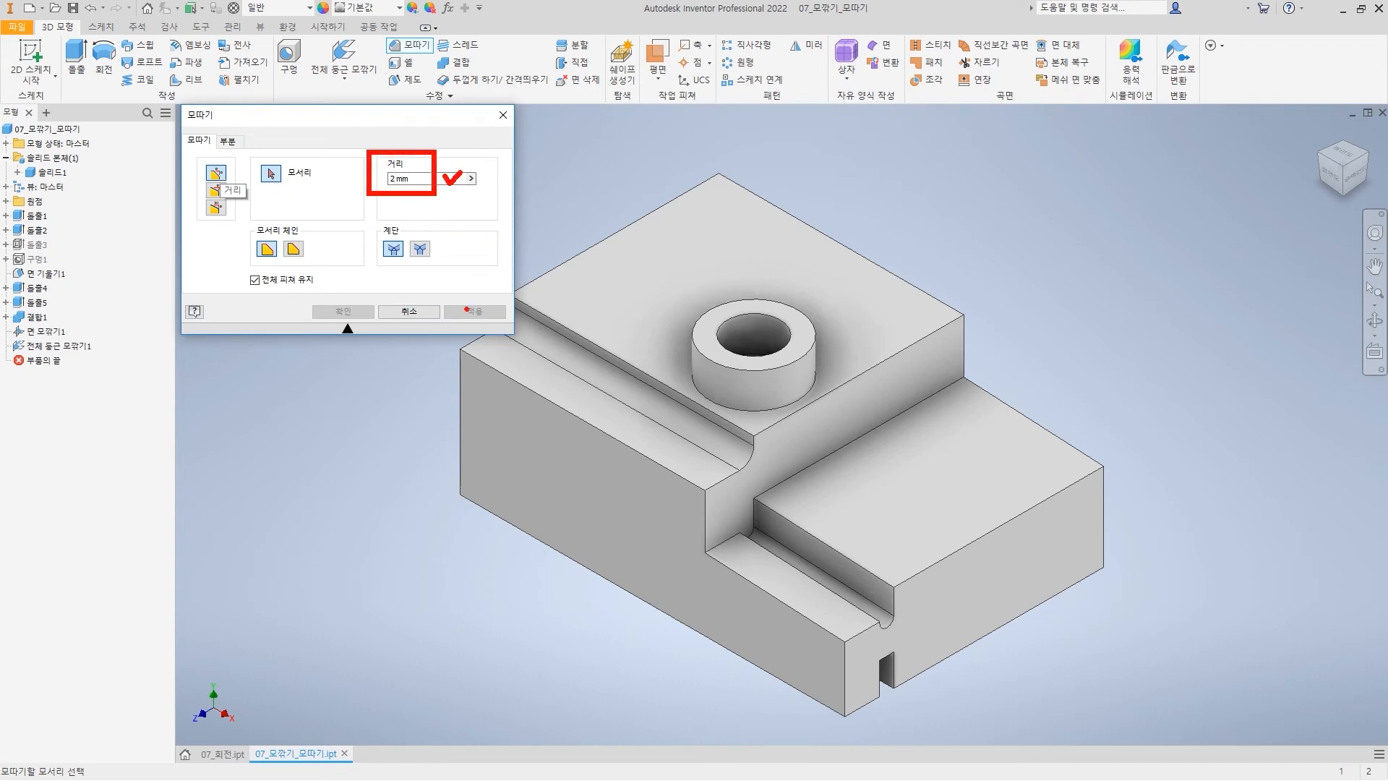
{"action": "left_click", "coordinate": [216, 190]}
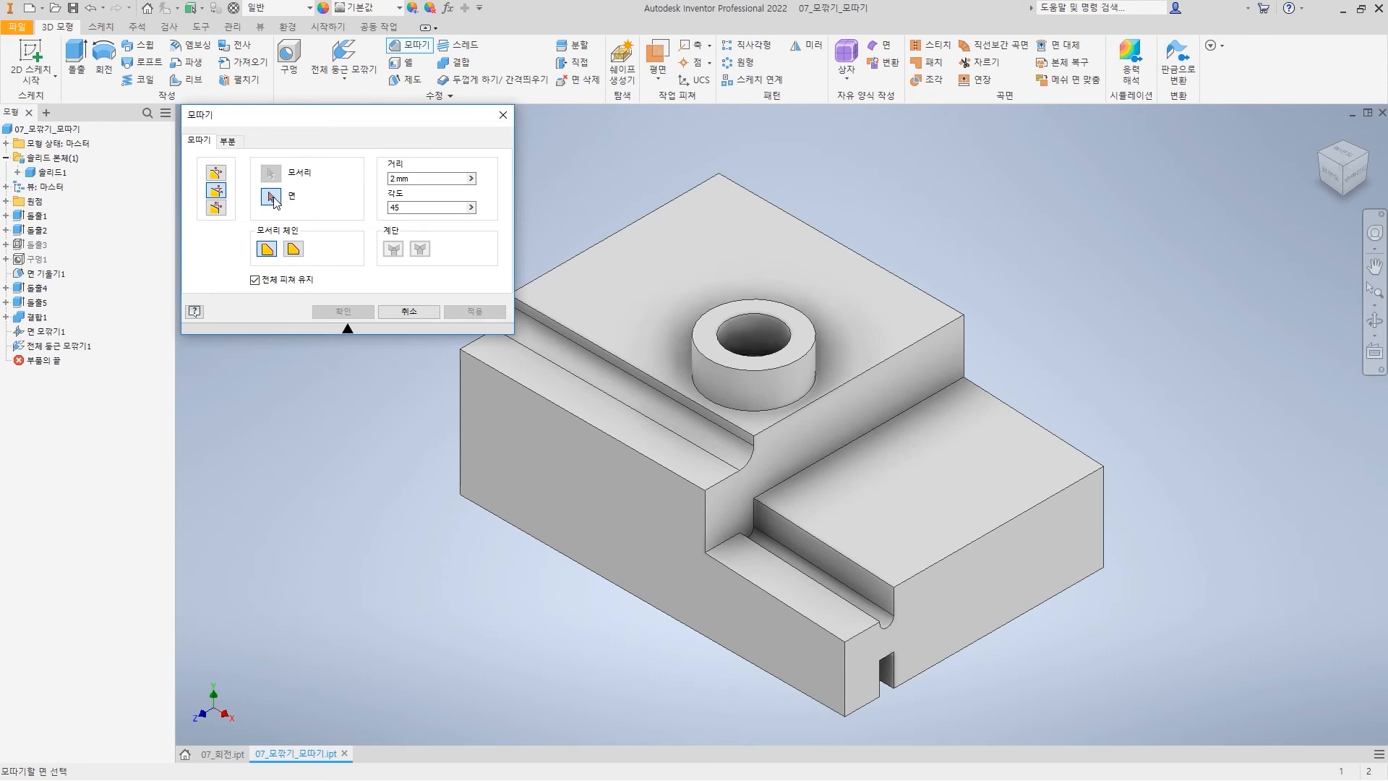
{"action": "mouse_move", "coordinate": [391, 178]}
{"action": "left_mouse_down"}
{"action": "mouse_move", "coordinate": [340, 202]}
{"action": "mouse_move", "coordinate": [300, 197]}
{"action": "mouse_move", "coordinate": [311, 214]}
{"action": "left_mouse_up"}
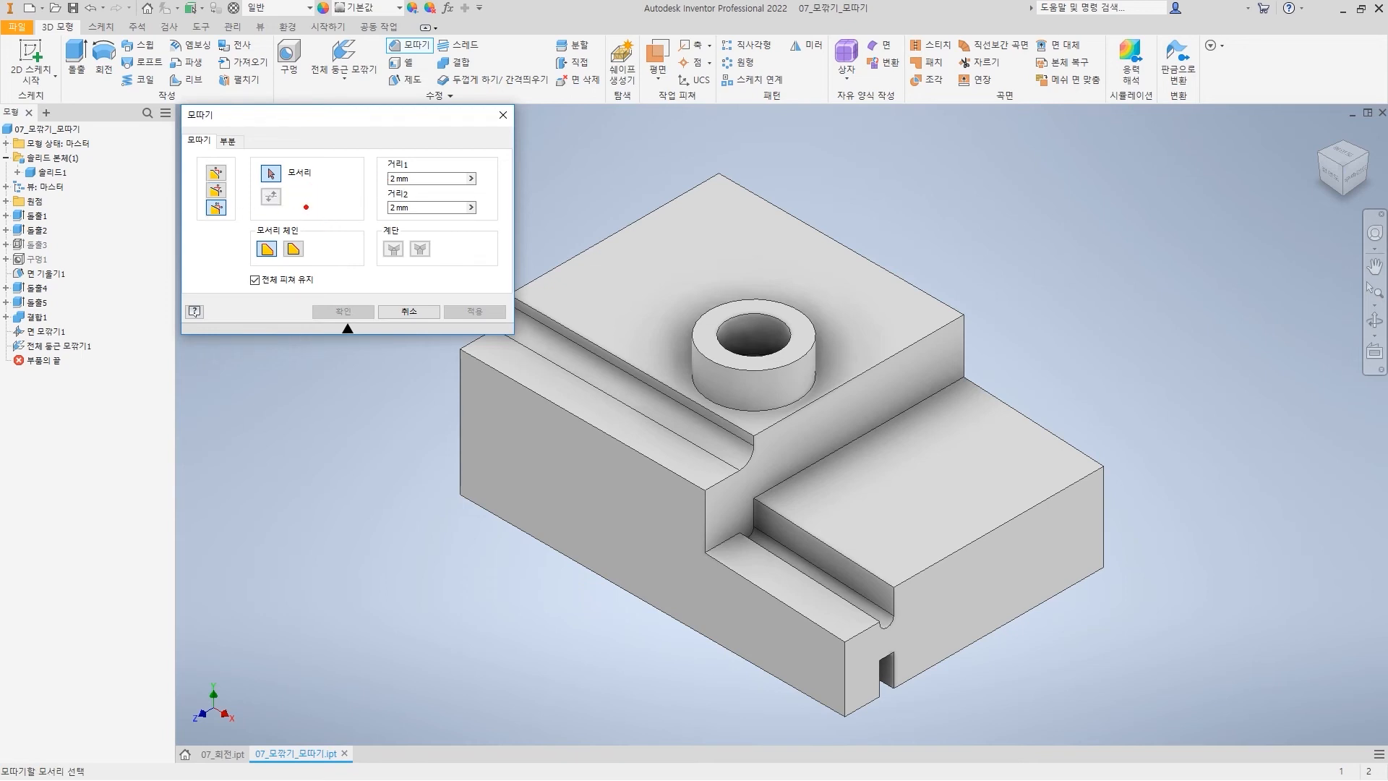
{"action": "left_click_drag", "start_coordinate": [228, 172], "coordinate": [276, 173]}
{"action": "mouse_move", "coordinate": [427, 171]}
{"action": "left_mouse_down"}
{"action": "mouse_move", "coordinate": [435, 182]}
{"action": "mouse_move", "coordinate": [463, 155]}
{"action": "mouse_move", "coordinate": [456, 190]}
{"action": "left_mouse_up"}
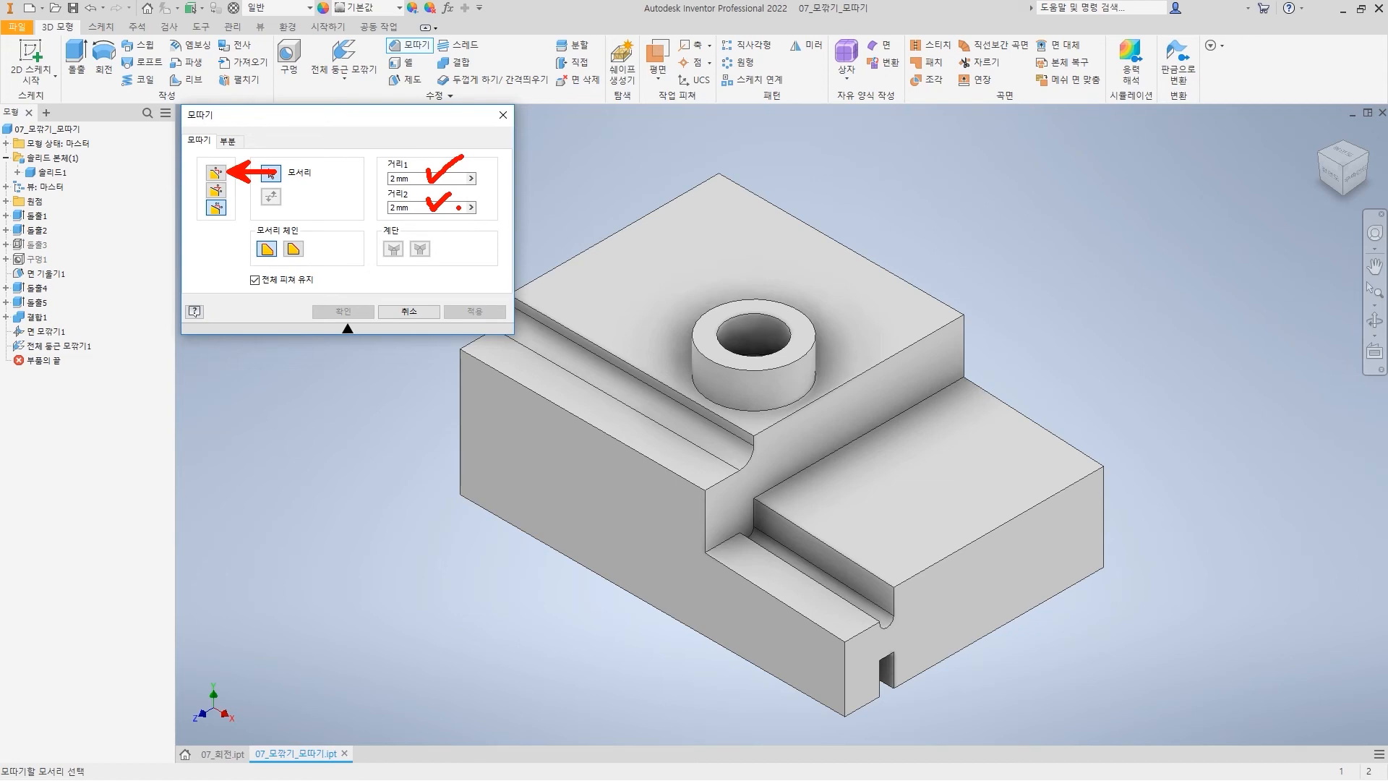
{"action": "left_click", "coordinate": [216, 172]}
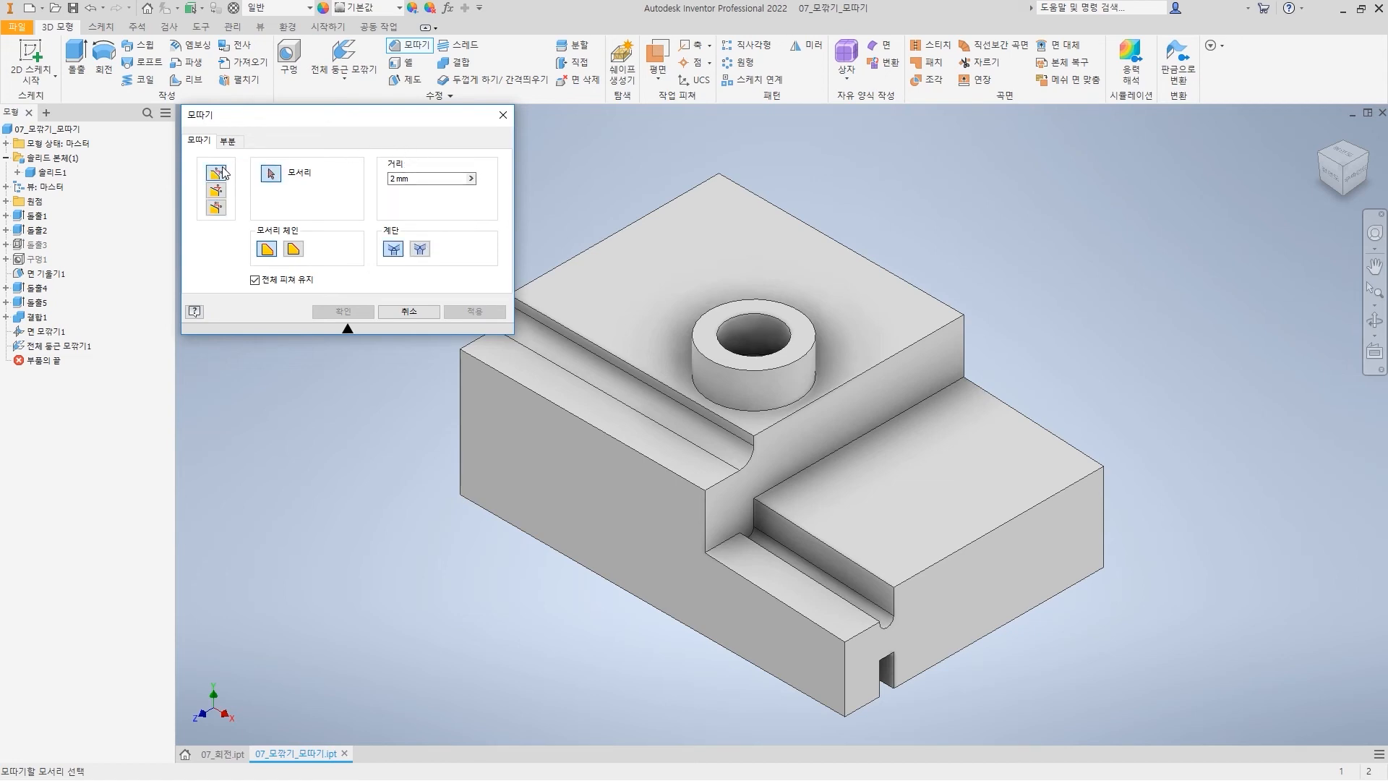
Select the lower ledge's front vertical corner edge for a distance chamfer and set its distance to 5 mm
{"action": "left_click", "coordinate": [845, 690]}
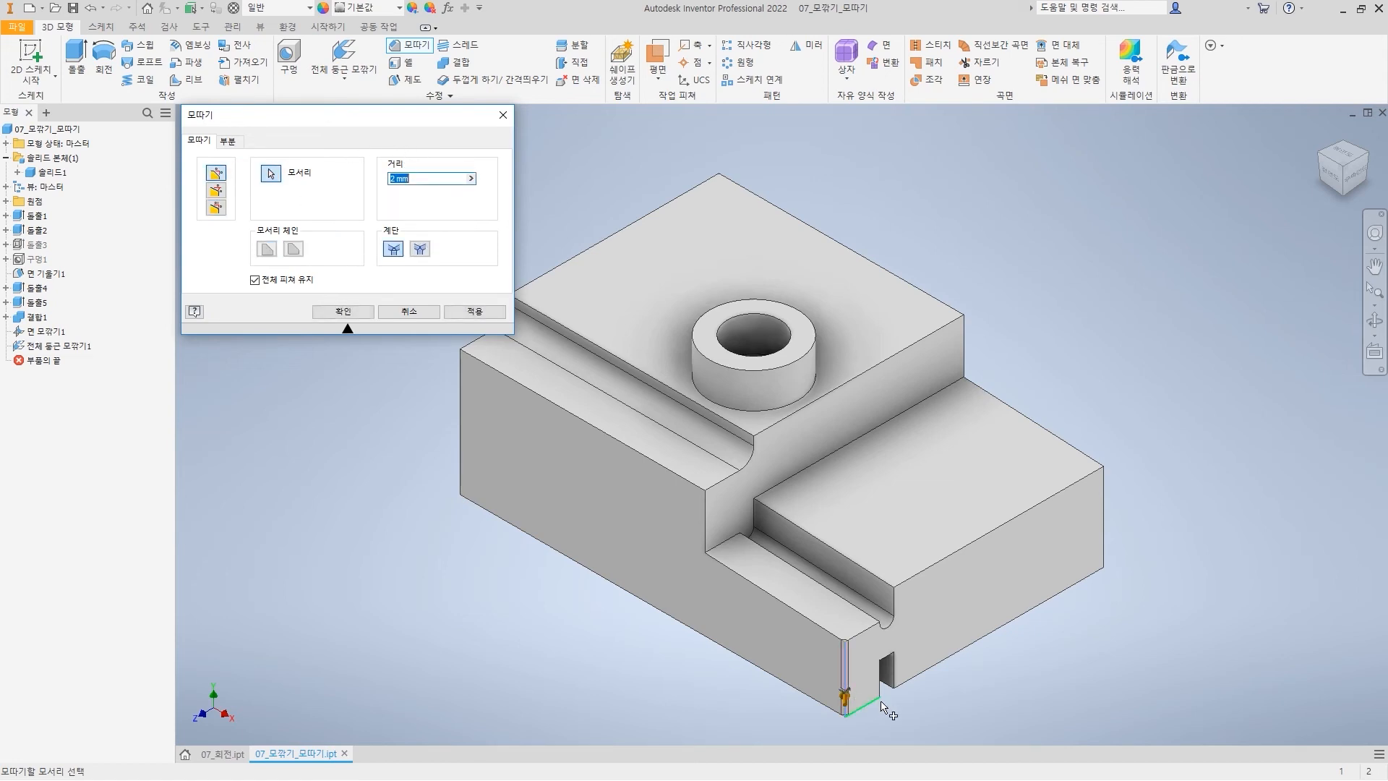
{"action": "scroll", "coordinate": [873, 704], "scroll_direction": "down", "scroll_amount": 4}
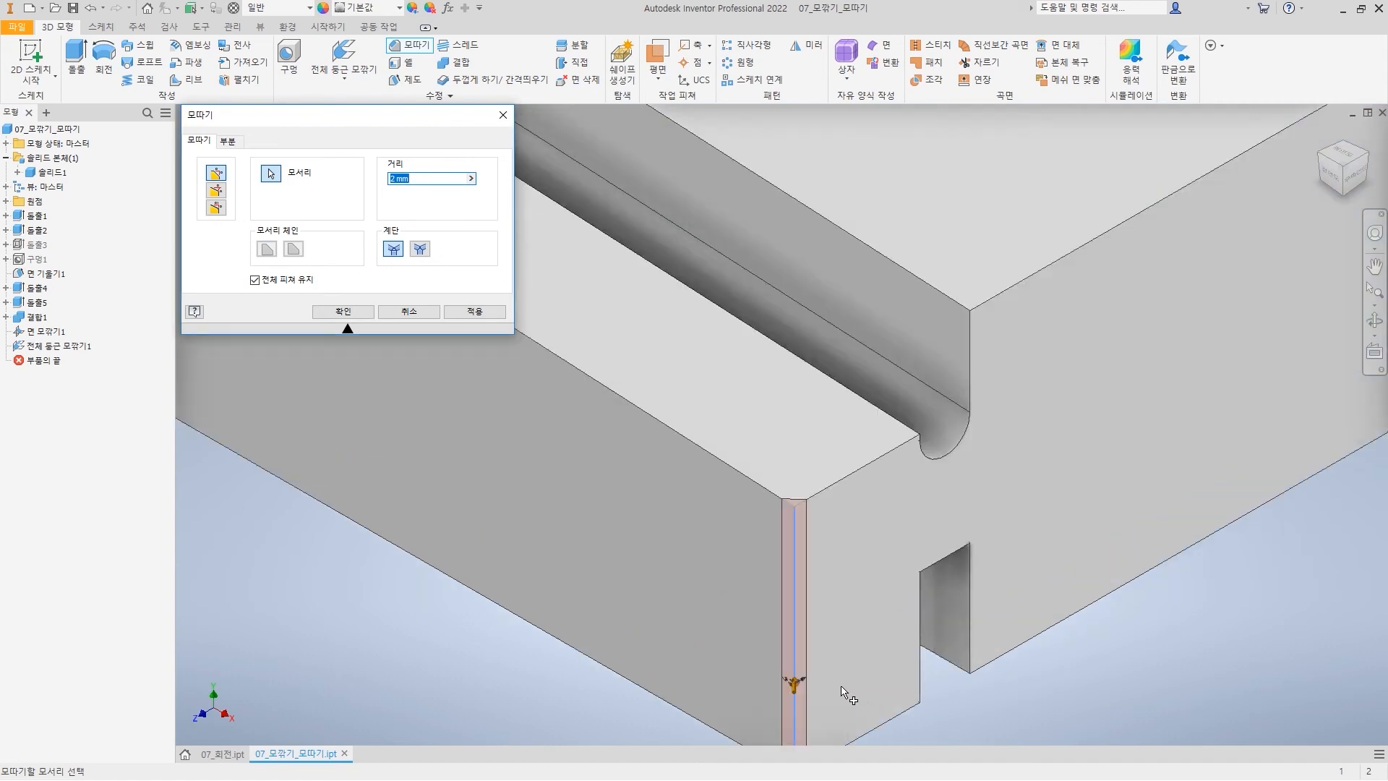
{"action": "scroll", "coordinate": [837, 595], "scroll_direction": "down", "scroll_amount": 2}
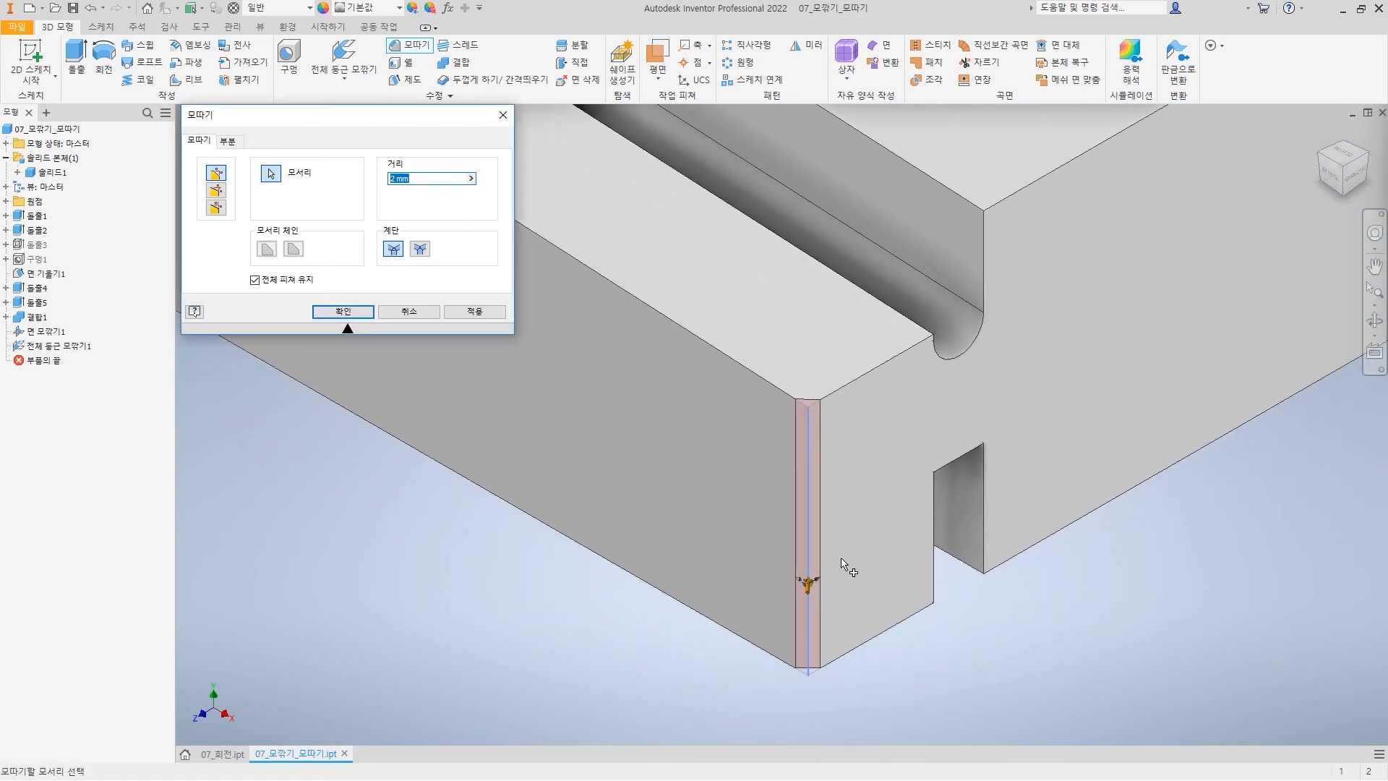
{"action": "left_click_drag", "start_coordinate": [811, 585], "coordinate": [819, 580]}
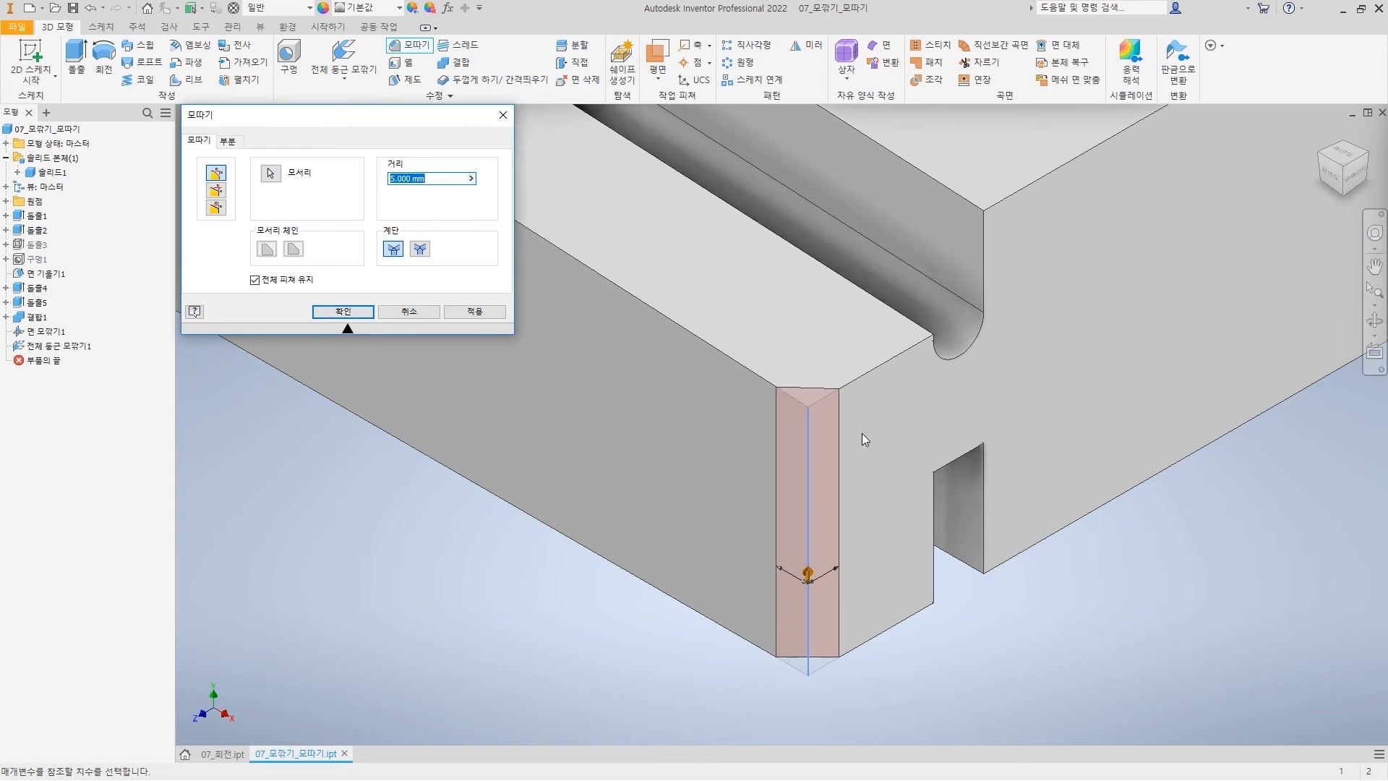
Add the two top edges of the lower ledge meeting at that corner to the chamfer and examine the corner preview
{"action": "left_click", "coordinate": [271, 177]}
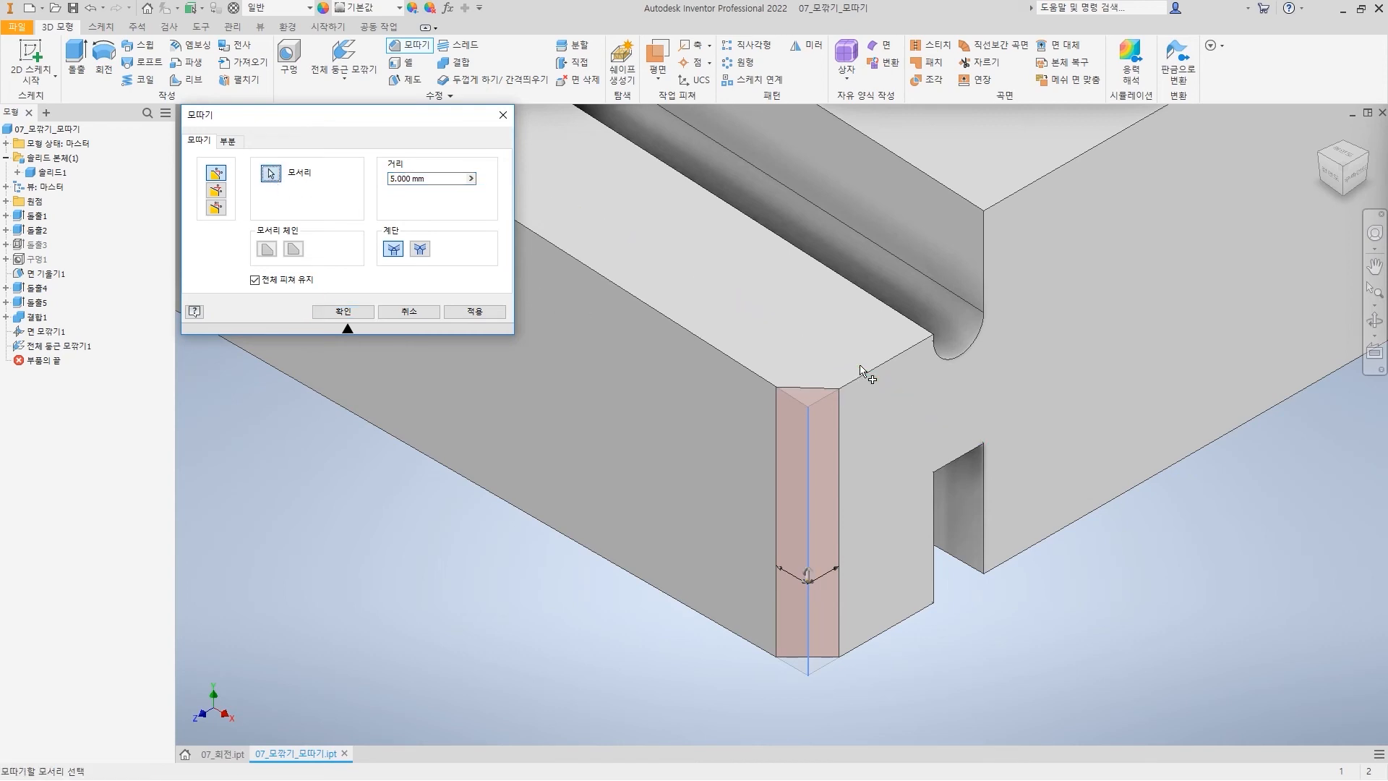
{"action": "left_click", "coordinate": [839, 390]}
{"action": "left_click", "coordinate": [752, 375]}
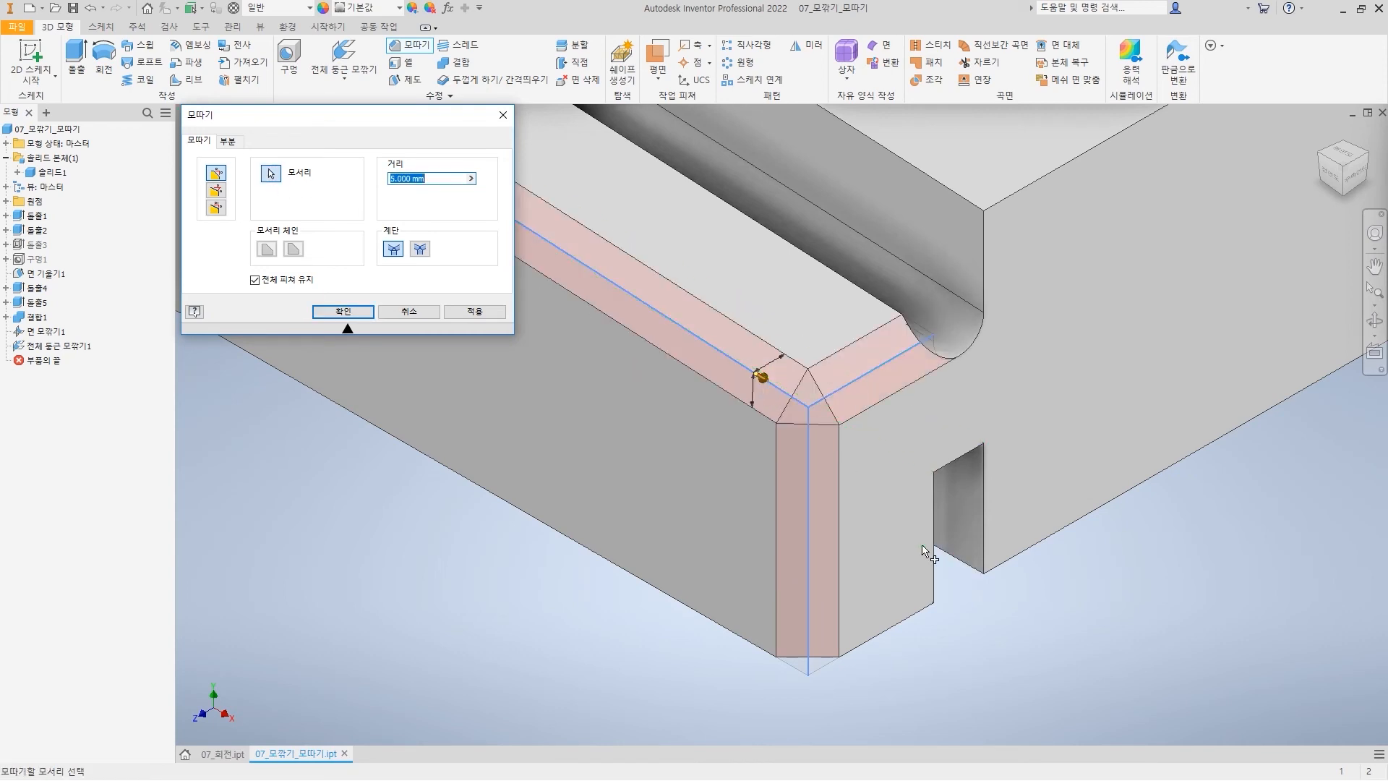
{"action": "left_click_drag", "start_coordinate": [741, 342], "coordinate": [870, 465]}
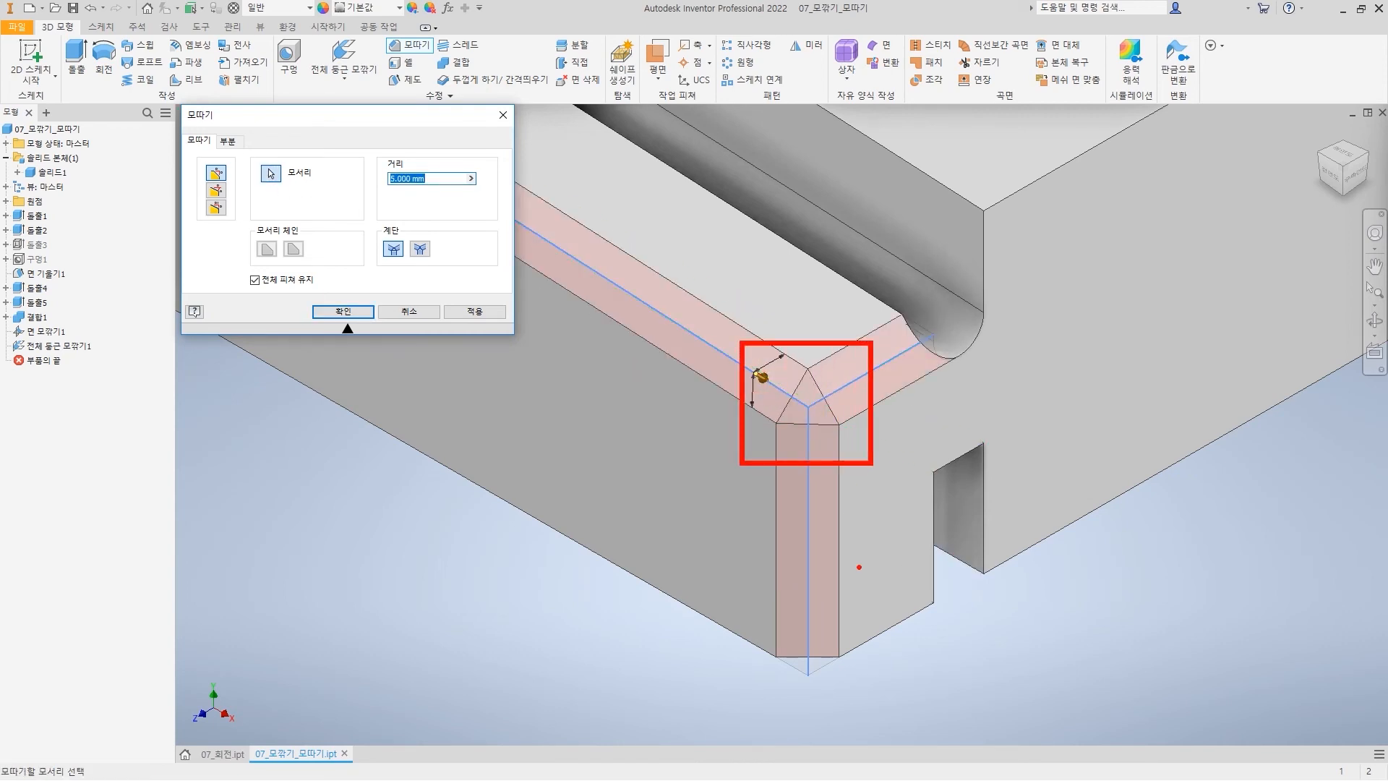
{"action": "mouse_move", "coordinate": [375, 284]}
{"action": "left_mouse_down"}
{"action": "mouse_move", "coordinate": [394, 258]}
{"action": "mouse_move", "coordinate": [415, 264]}
{"action": "left_mouse_up"}
{"action": "mouse_move", "coordinate": [803, 375]}
{"action": "left_mouse_down"}
{"action": "mouse_move", "coordinate": [800, 412]}
{"action": "mouse_move", "coordinate": [827, 418]}
{"action": "mouse_move", "coordinate": [803, 396]}
{"action": "left_mouse_up"}
{"action": "key", "text": "Escape"}
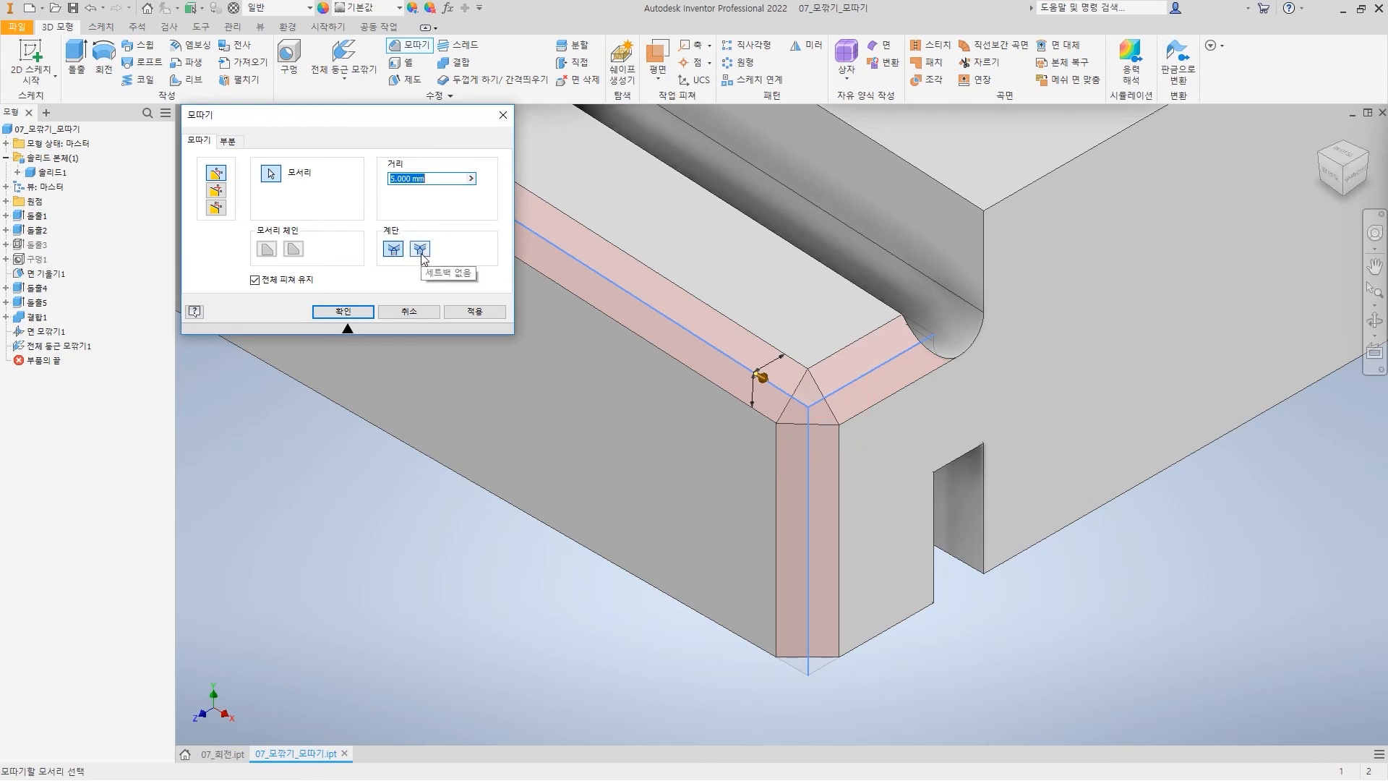
Compare the three-edge corner with no setback (세트백 없음), then restore the setback option
{"action": "left_click", "coordinate": [422, 255]}
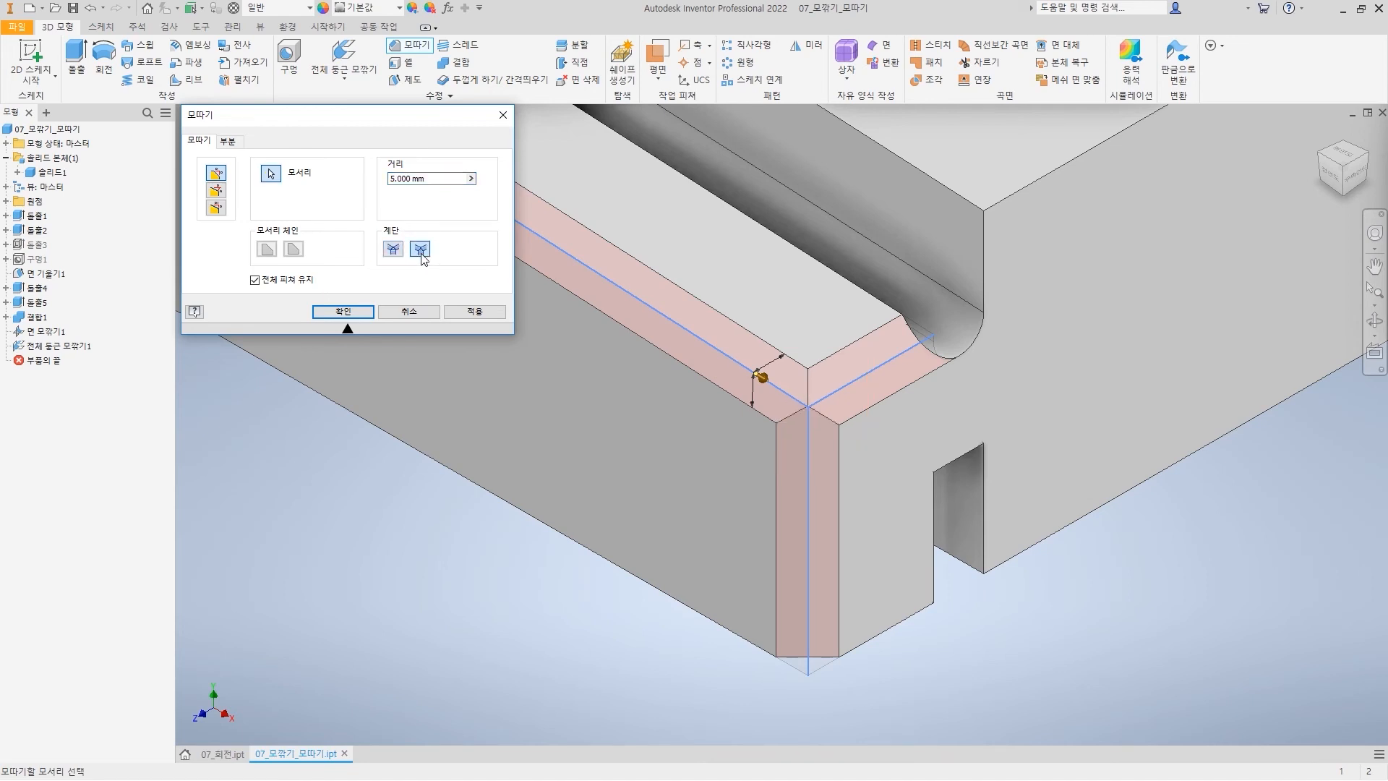
{"action": "key", "text": "ctrl+2"}
{"action": "mouse_move", "coordinate": [799, 396]}
{"action": "left_mouse_down", "text": "ctrl"}
{"action": "mouse_move", "coordinate": [853, 433]}
{"action": "mouse_move", "coordinate": [812, 359]}
{"action": "left_mouse_up", "text": "ctrl"}
{"action": "left_click_drag", "start_coordinate": [801, 410], "coordinate": [768, 423], "text": "shift"}
{"action": "key", "text": "Escape"}
{"action": "left_click", "coordinate": [392, 250]}
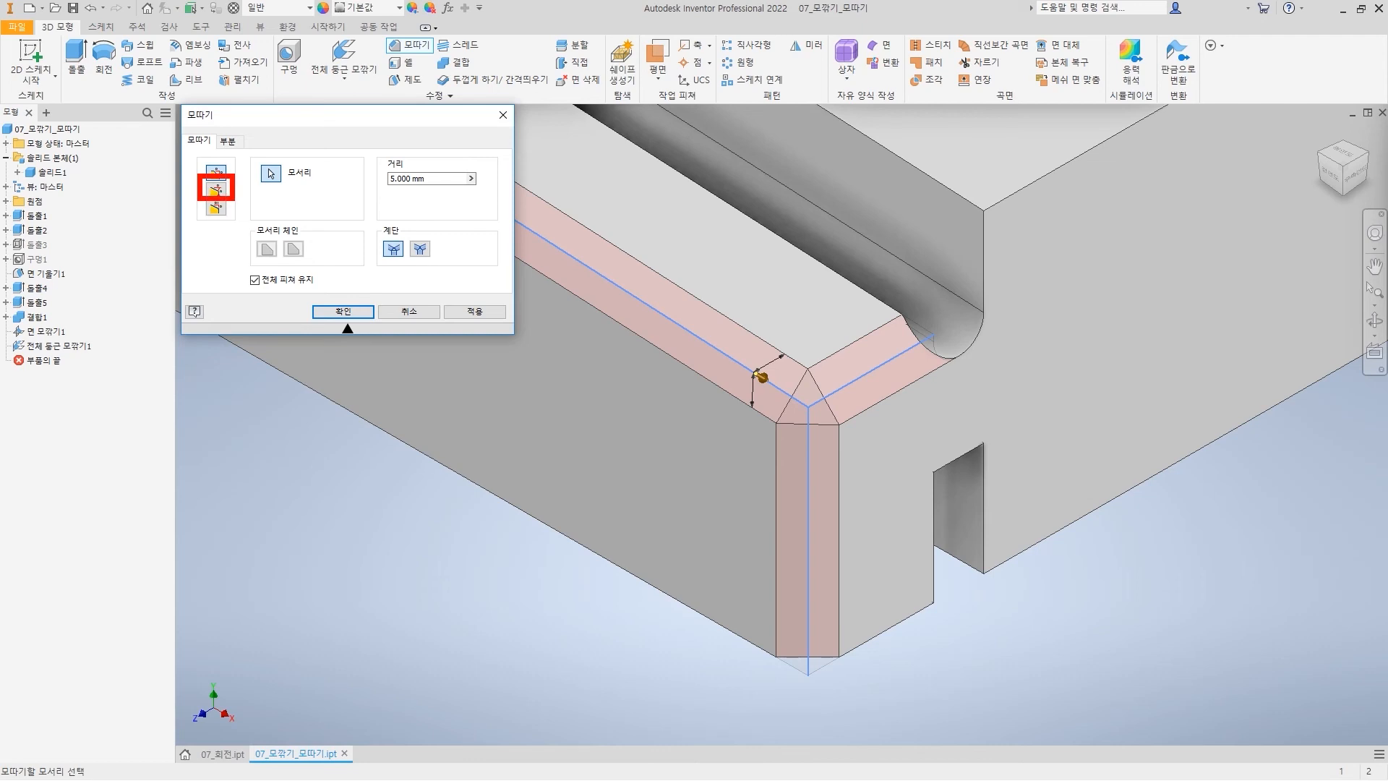
{"action": "left_click", "coordinate": [216, 191]}
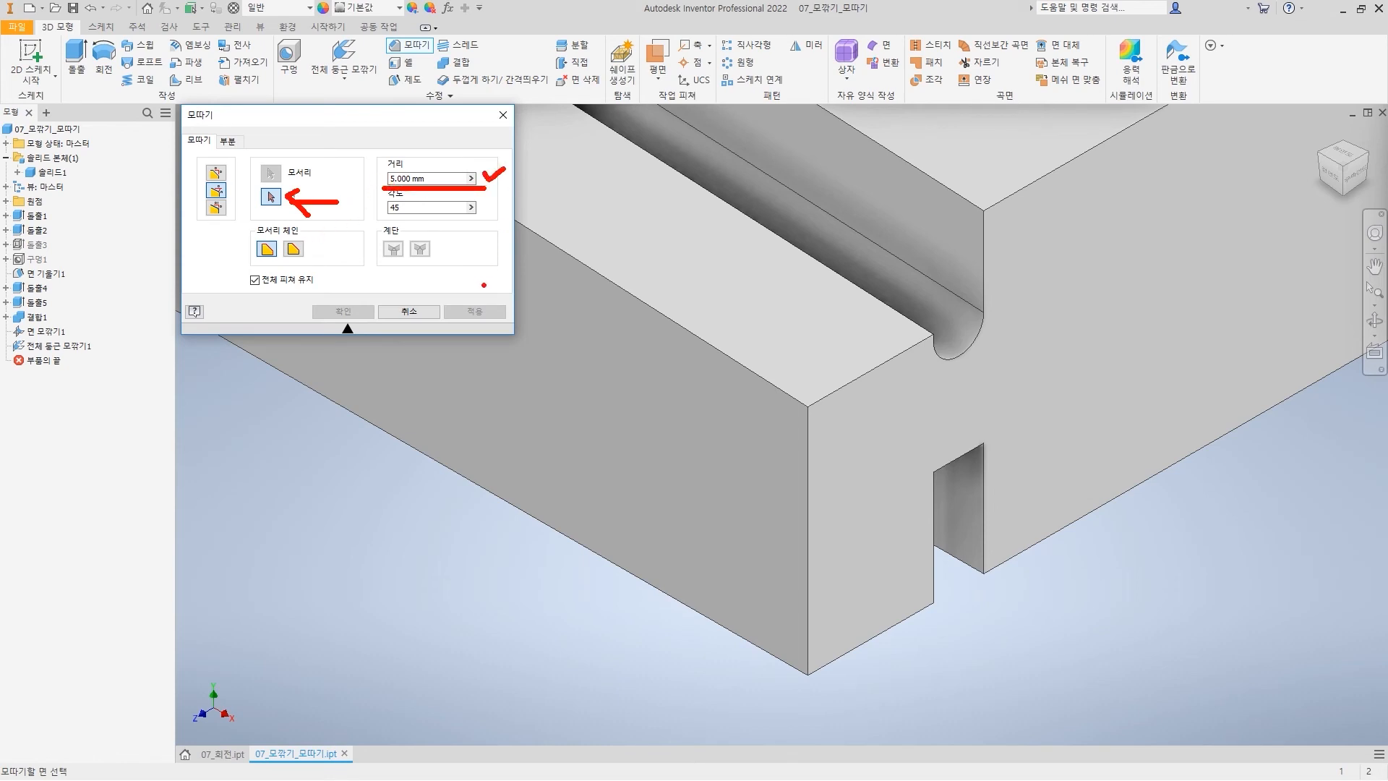
{"action": "left_click", "coordinate": [779, 355]}
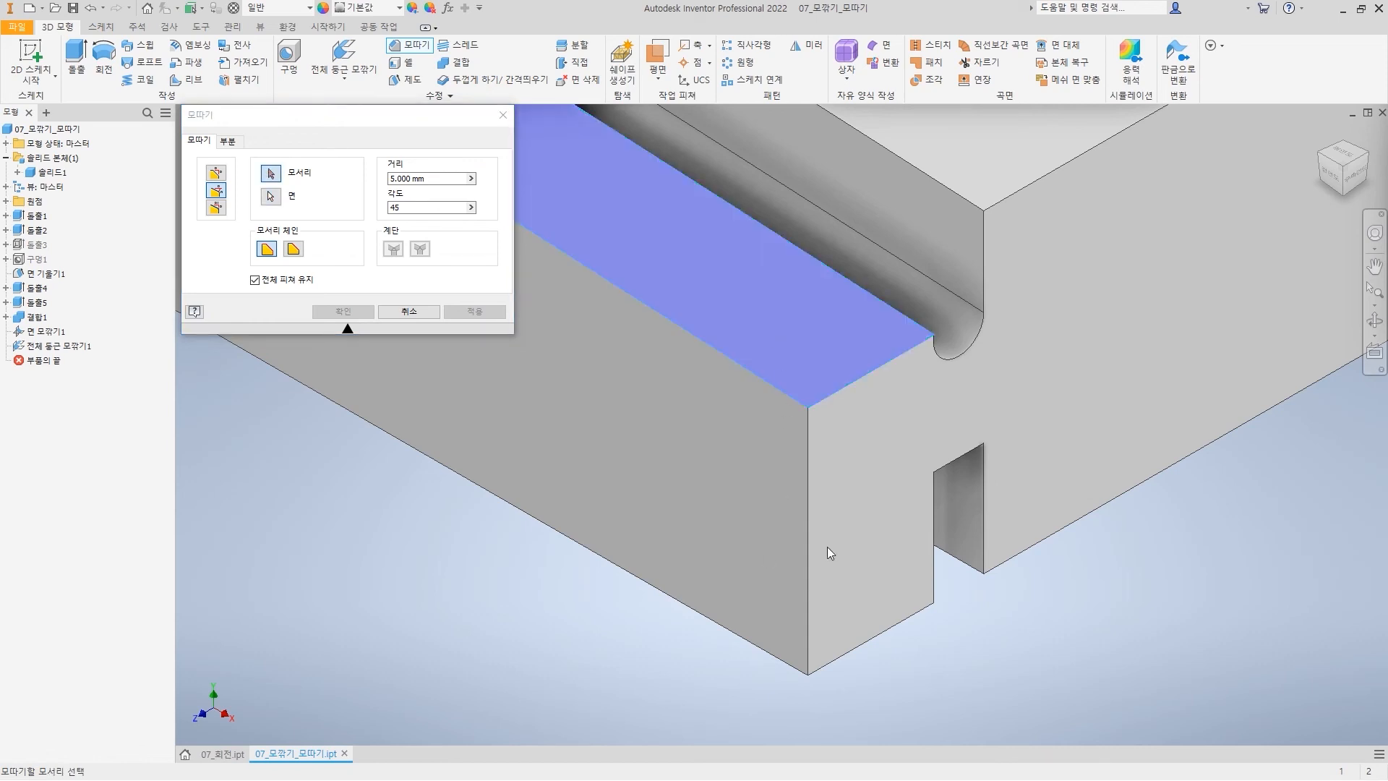
{"action": "left_click_drag", "start_coordinate": [835, 338], "coordinate": [738, 297]}
{"action": "mouse_move", "coordinate": [815, 403]}
{"action": "left_mouse_down"}
{"action": "mouse_move", "coordinate": [864, 374]}
{"action": "mouse_move", "coordinate": [872, 302]}
{"action": "left_mouse_up"}
{"action": "mouse_move", "coordinate": [850, 490]}
{"action": "left_mouse_down"}
{"action": "mouse_move", "coordinate": [810, 510]}
{"action": "mouse_move", "coordinate": [848, 525]}
{"action": "left_mouse_up"}
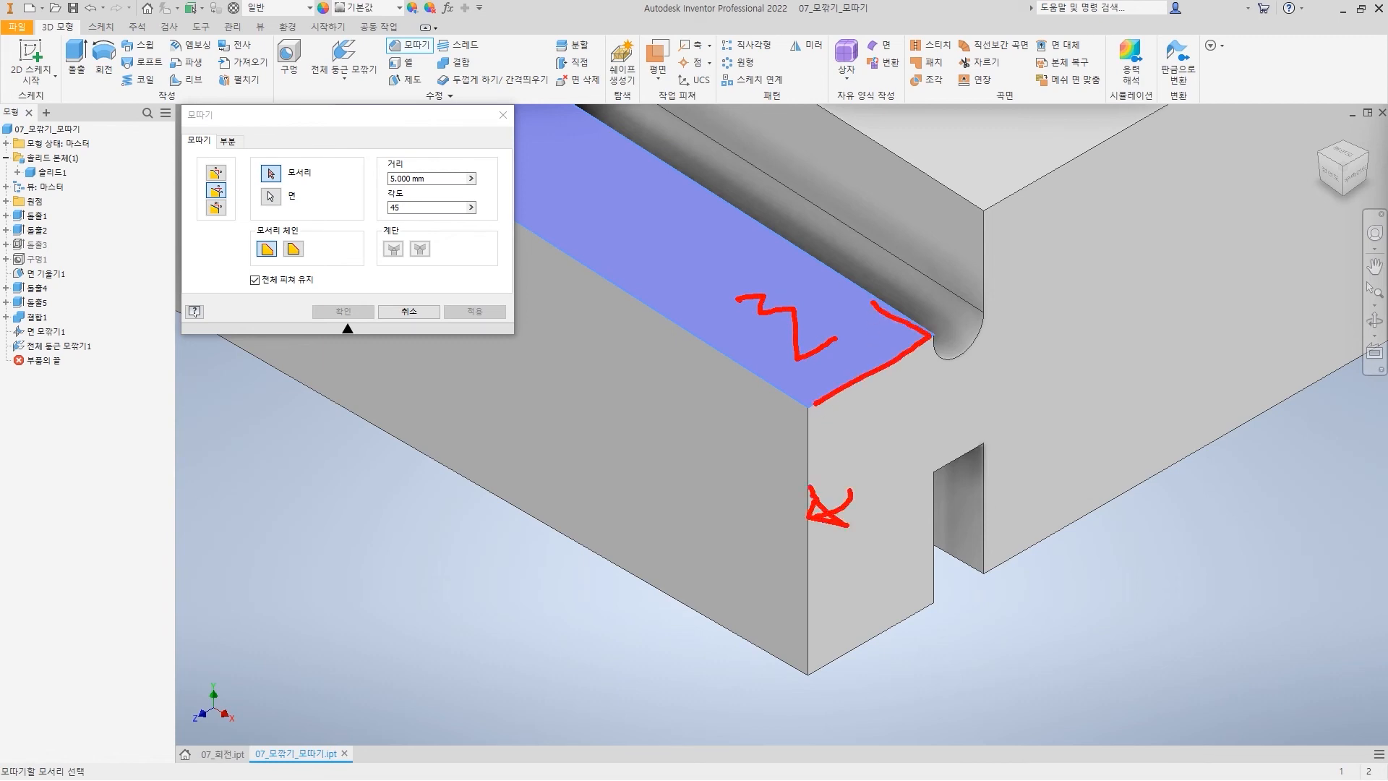
{"action": "key", "text": "Escape"}
{"action": "key", "text": "Escape"}
Set up a distance-and-angle Chamfer from the lower ledge's top face along its outer long edge, with the angle set to 30 degrees
{"action": "left_click", "coordinate": [410, 46]}
{"action": "left_click", "coordinate": [215, 190]}
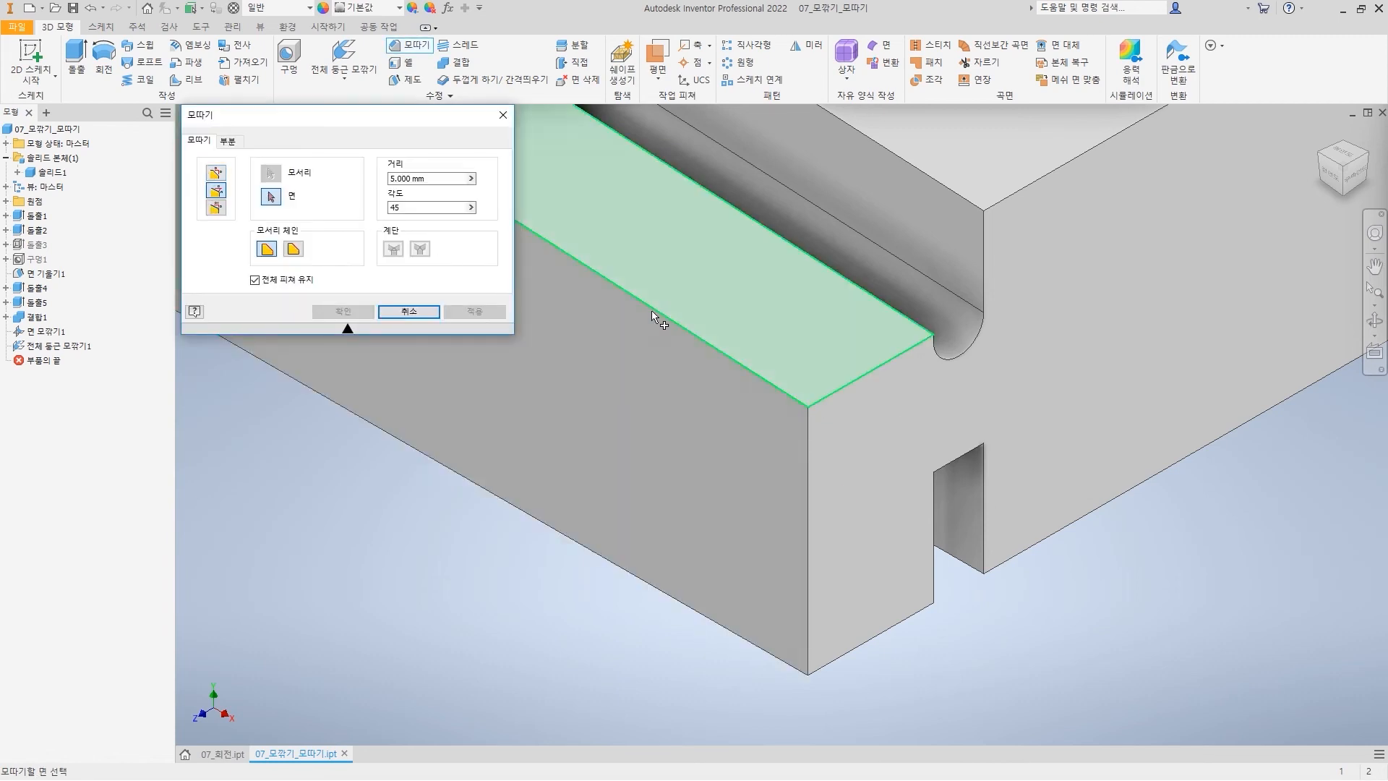
{"action": "left_click", "coordinate": [741, 302]}
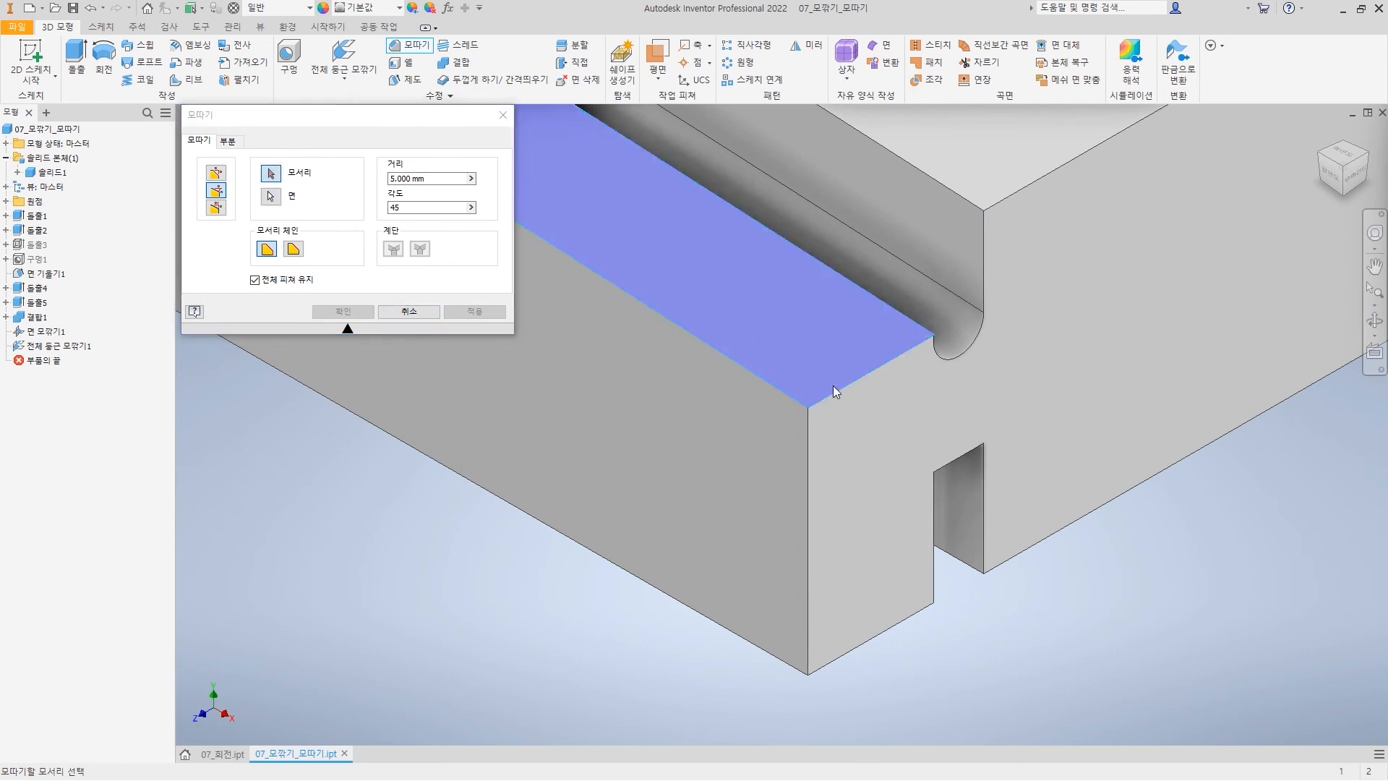
{"action": "left_click", "coordinate": [766, 385]}
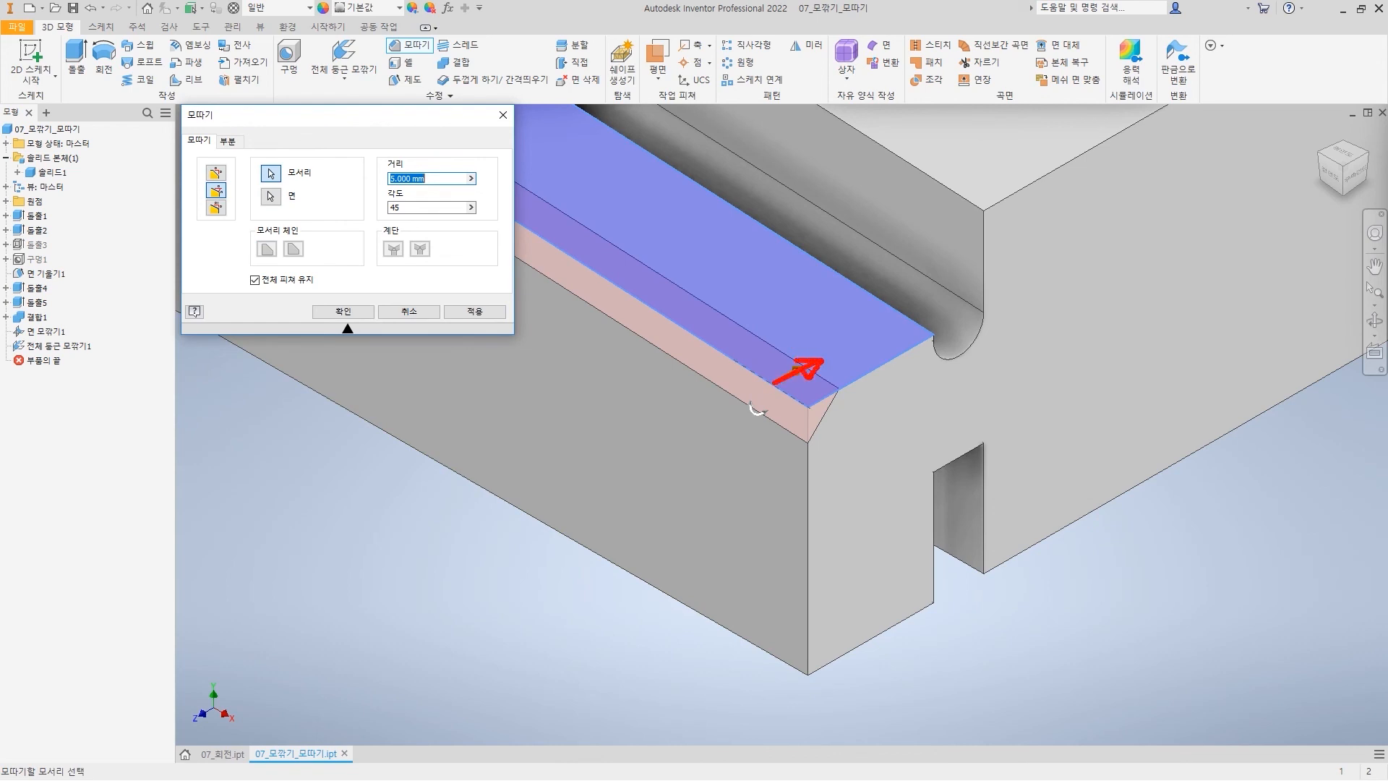
{"action": "mouse_move", "coordinate": [820, 373]}
{"action": "left_mouse_down"}
{"action": "mouse_move", "coordinate": [844, 391]}
{"action": "mouse_move", "coordinate": [807, 441]}
{"action": "mouse_move", "coordinate": [840, 388]}
{"action": "mouse_move", "coordinate": [833, 413]}
{"action": "left_mouse_up"}
{"action": "key", "text": "Escape"}
{"action": "double_click", "coordinate": [418, 207]}
{"action": "type", "text": "30"}
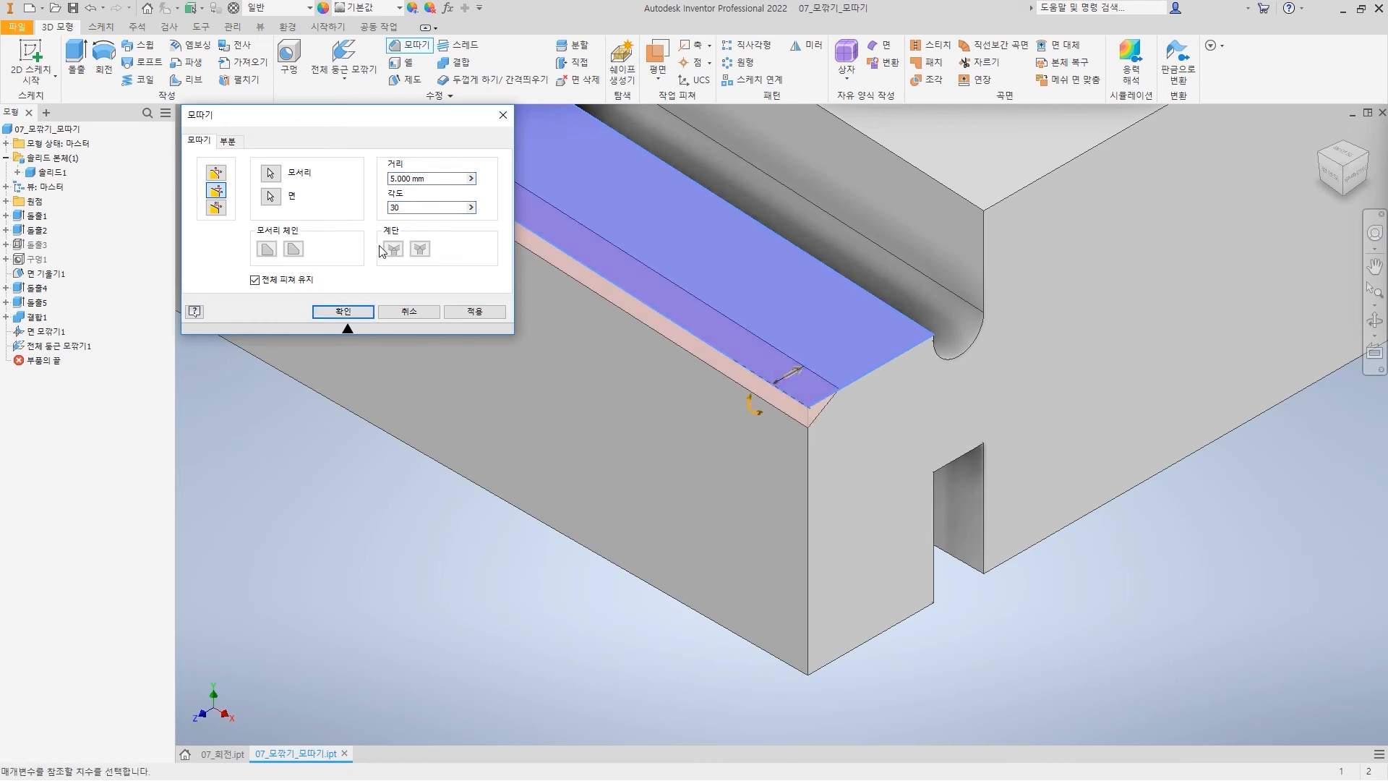
Set the angle of the ledge's distance-and-angle chamfer to 60 degrees and examine the preview
{"action": "type", "text": "60"}
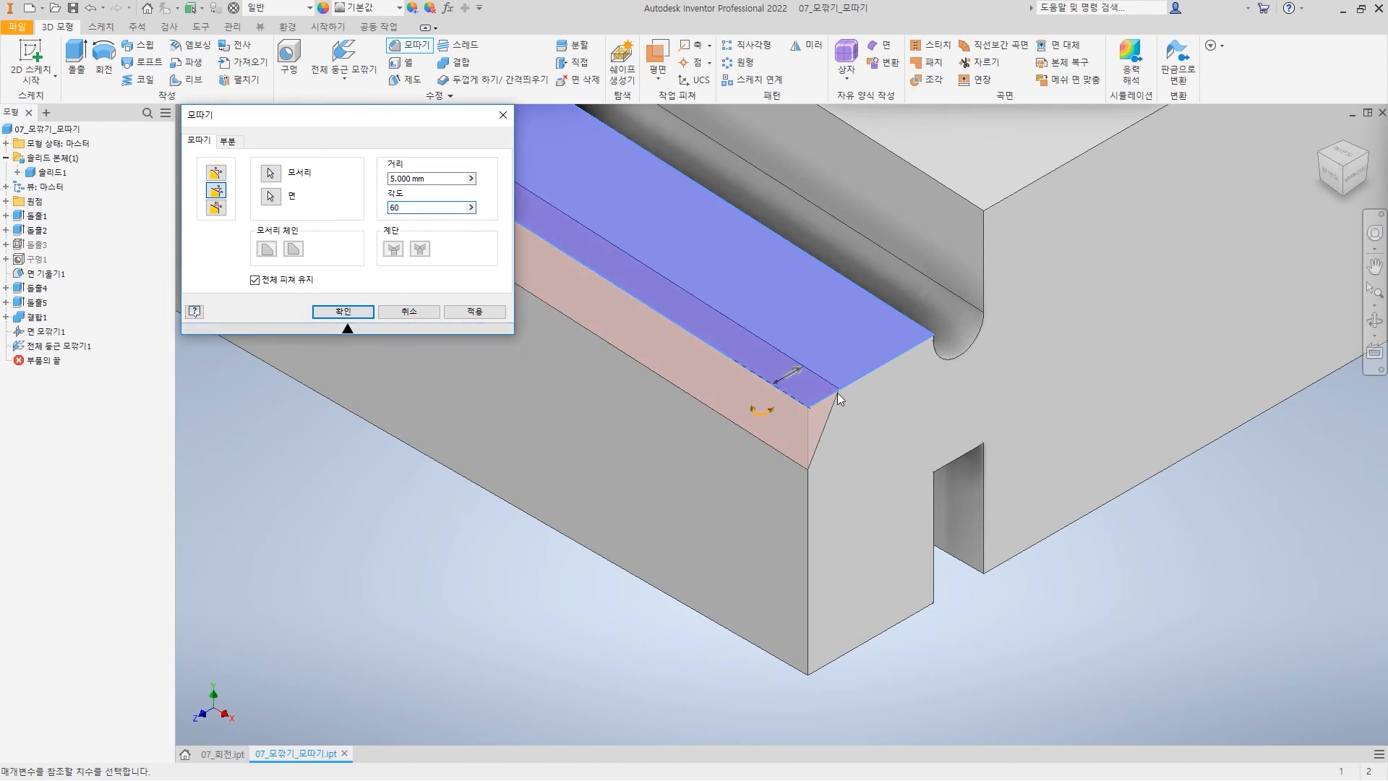
{"action": "left_click_drag", "start_coordinate": [805, 405], "coordinate": [841, 391]}
{"action": "mouse_move", "coordinate": [805, 475]}
{"action": "left_mouse_down"}
{"action": "mouse_move", "coordinate": [841, 392]}
{"action": "mouse_move", "coordinate": [800, 432]}
{"action": "left_mouse_up"}
Set up a two-distances chamfer on the lower ledge's outer long top edge with distances of 5 mm and 2 mm
{"action": "left_click", "coordinate": [216, 207]}
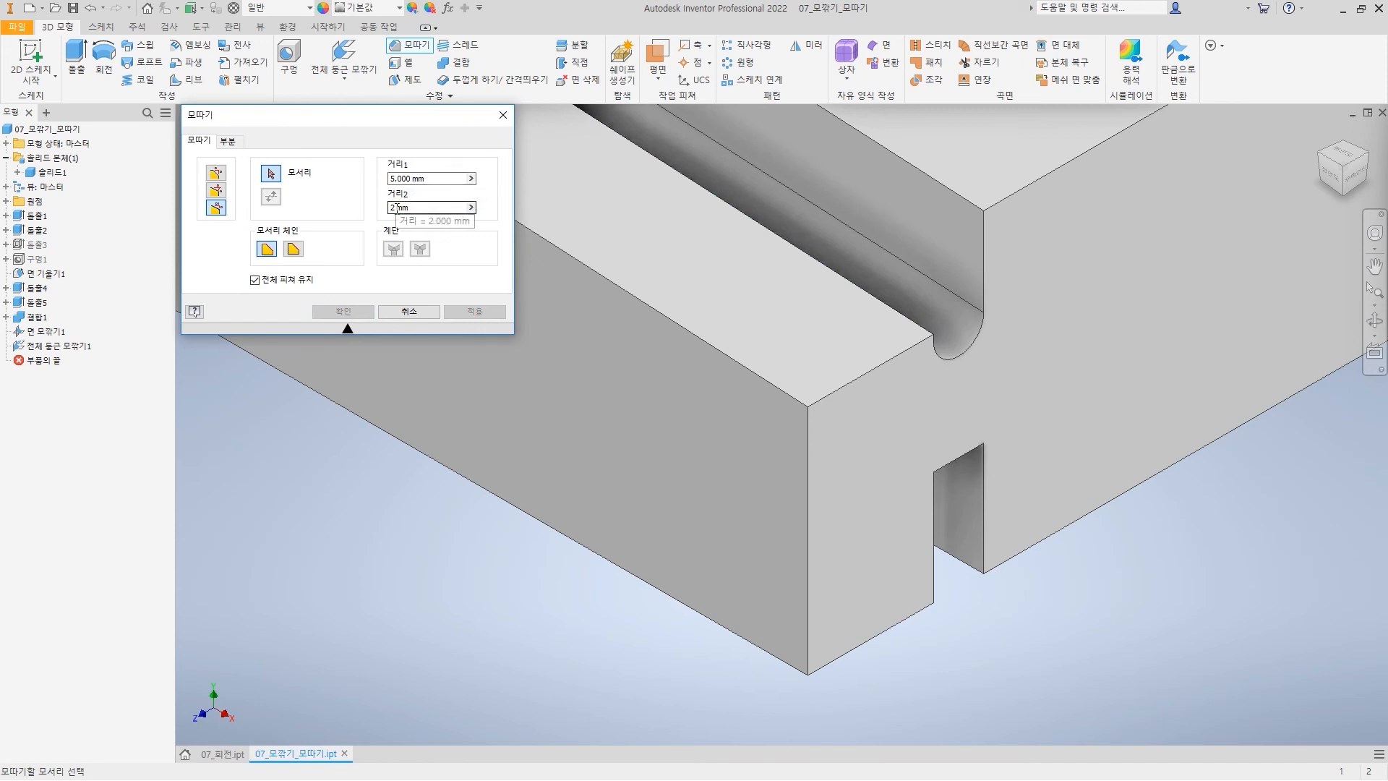
{"action": "left_click", "coordinate": [719, 350]}
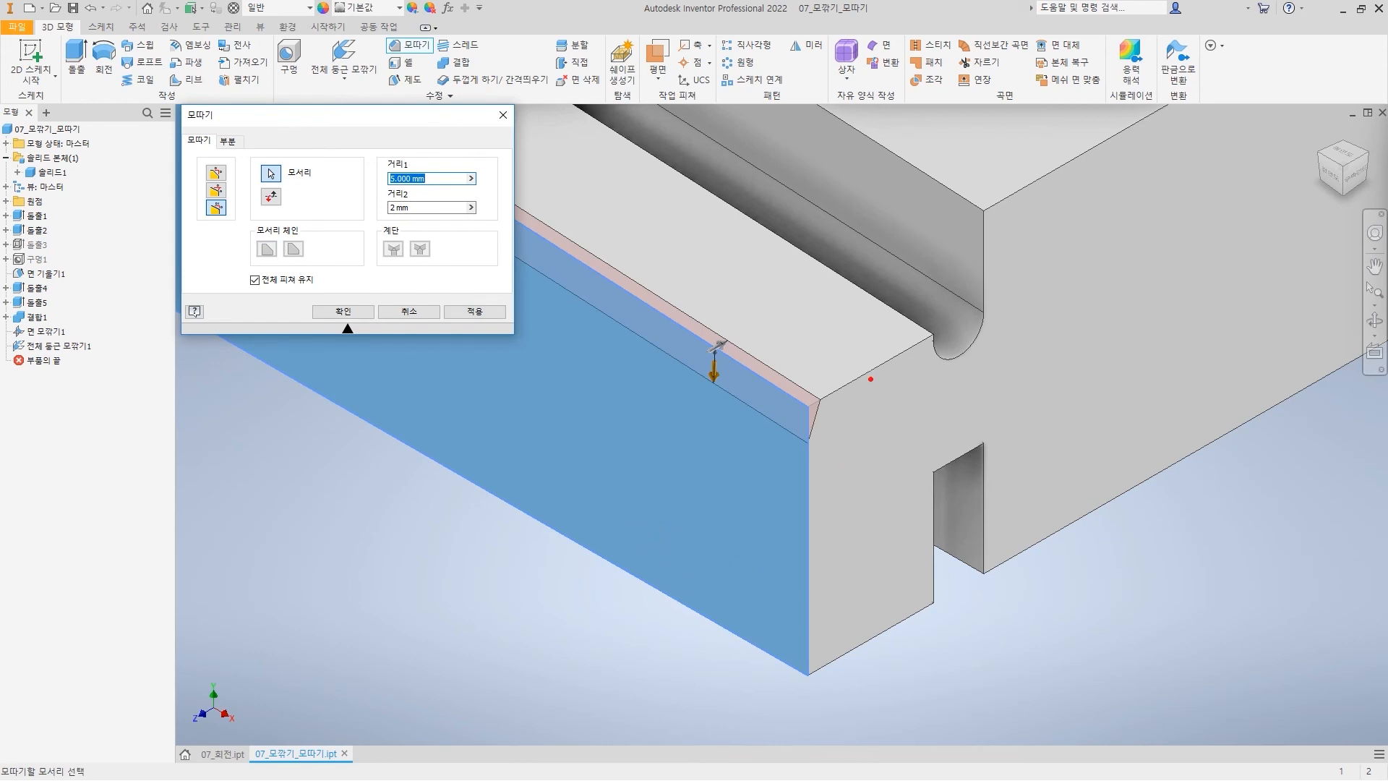
{"action": "mouse_move", "coordinate": [813, 407]}
{"action": "left_mouse_down"}
{"action": "mouse_move", "coordinate": [864, 383]}
{"action": "mouse_move", "coordinate": [850, 379]}
{"action": "left_mouse_up"}
{"action": "left_click_drag", "start_coordinate": [775, 475], "coordinate": [782, 508]}
{"action": "mouse_move", "coordinate": [787, 471]}
{"action": "left_mouse_down"}
{"action": "mouse_move", "coordinate": [786, 499]}
{"action": "mouse_move", "coordinate": [820, 496]}
{"action": "mouse_move", "coordinate": [822, 522]}
{"action": "left_mouse_up"}
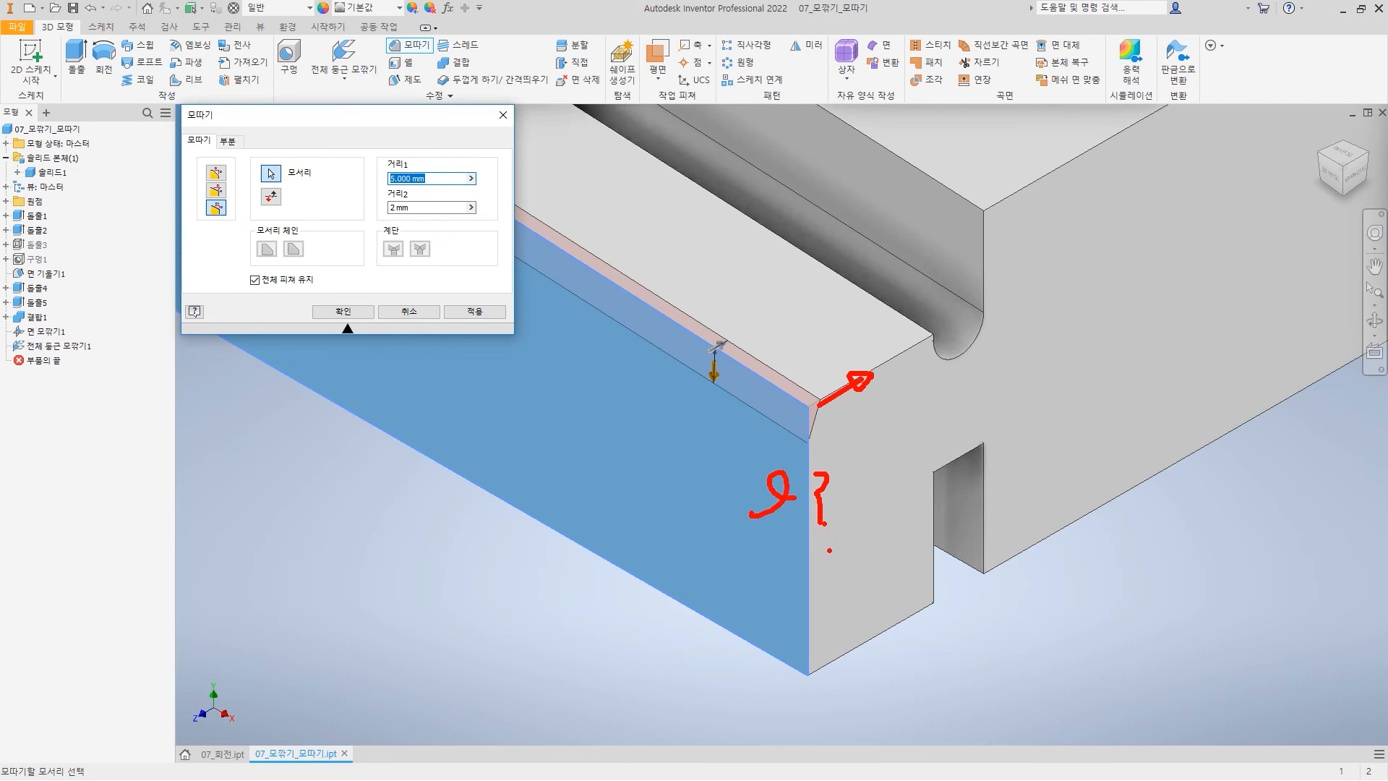
{"action": "key", "text": "Escape"}
Flip the chamfer direction so the 5 mm distance lies on the ledge's top face, and create the two-distances chamfer
{"action": "left_click", "coordinate": [271, 196]}
{"action": "key", "text": "ctrl+2"}
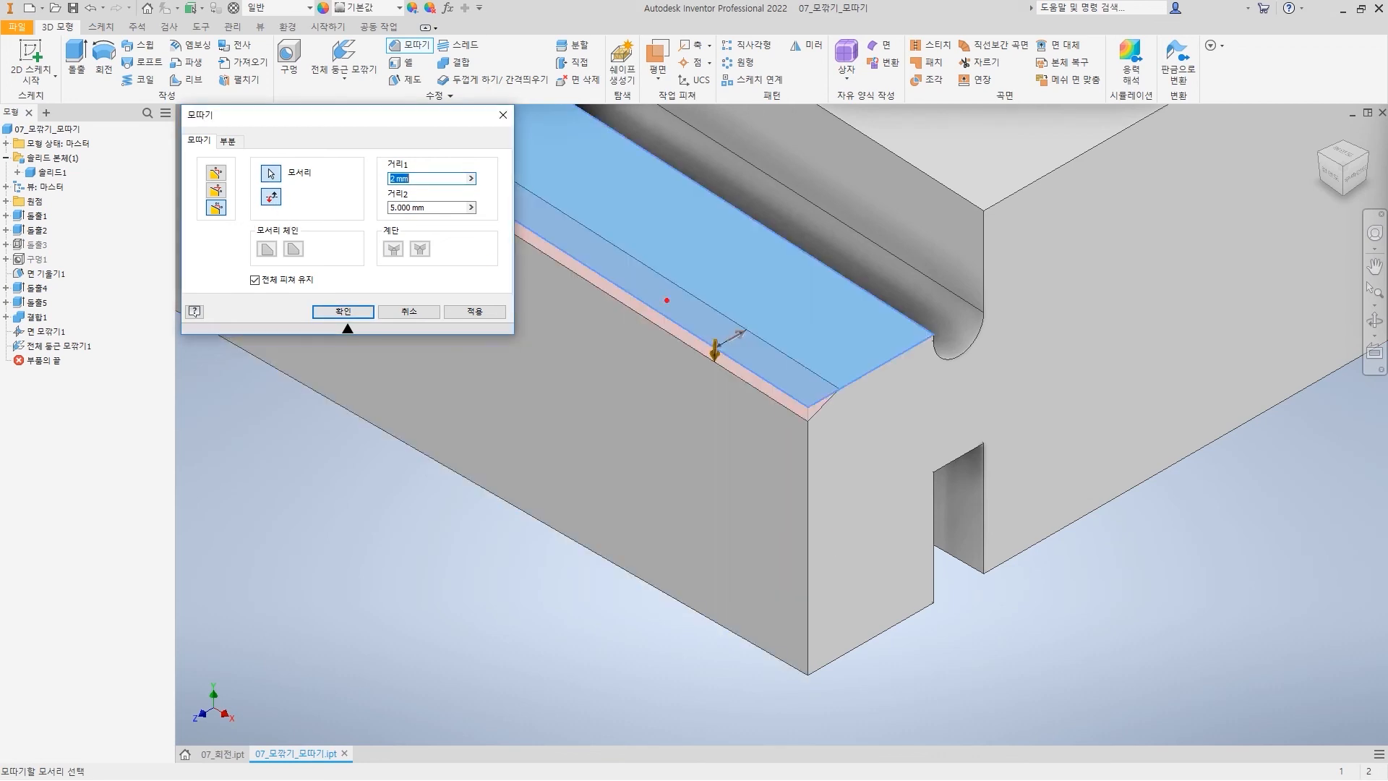
{"action": "left_click_drag", "start_coordinate": [803, 419], "coordinate": [713, 362]}
{"action": "mouse_move", "coordinate": [701, 433]}
{"action": "left_mouse_down"}
{"action": "mouse_move", "coordinate": [717, 425]}
{"action": "mouse_move", "coordinate": [747, 457]}
{"action": "left_mouse_up"}
{"action": "left_click_drag", "start_coordinate": [725, 405], "coordinate": [772, 344]}
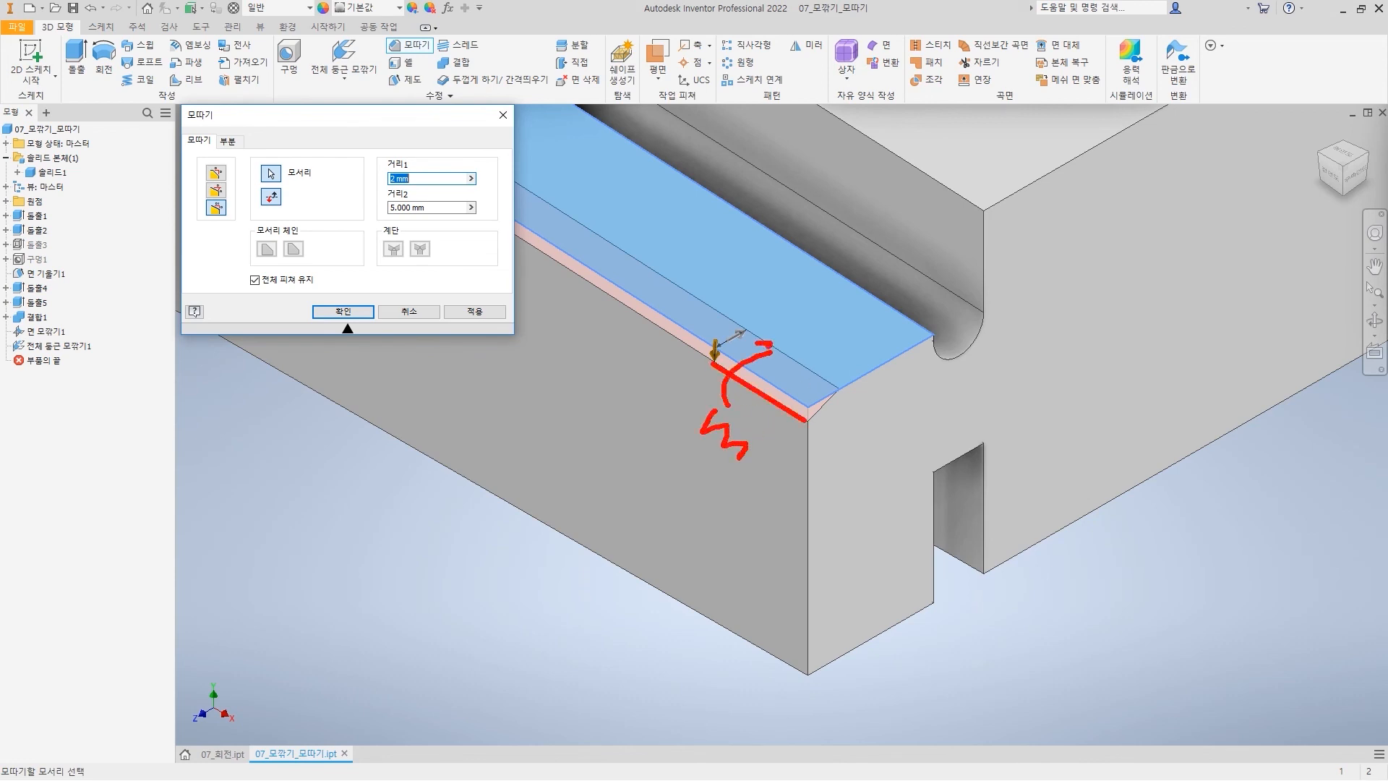
{"action": "key", "text": "Escape"}
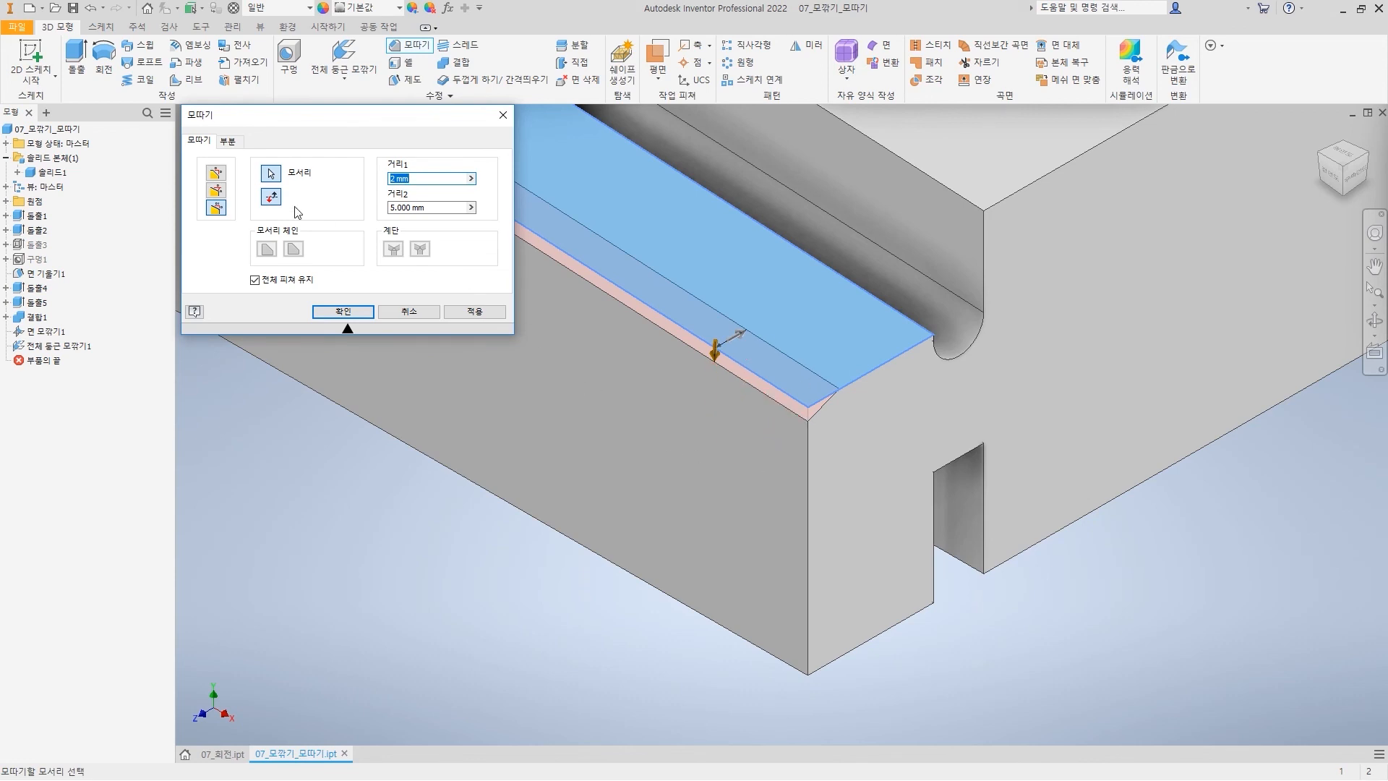
{"action": "left_click", "coordinate": [272, 197]}
{"action": "left_click", "coordinate": [274, 204]}
{"action": "left_click", "coordinate": [362, 314]}
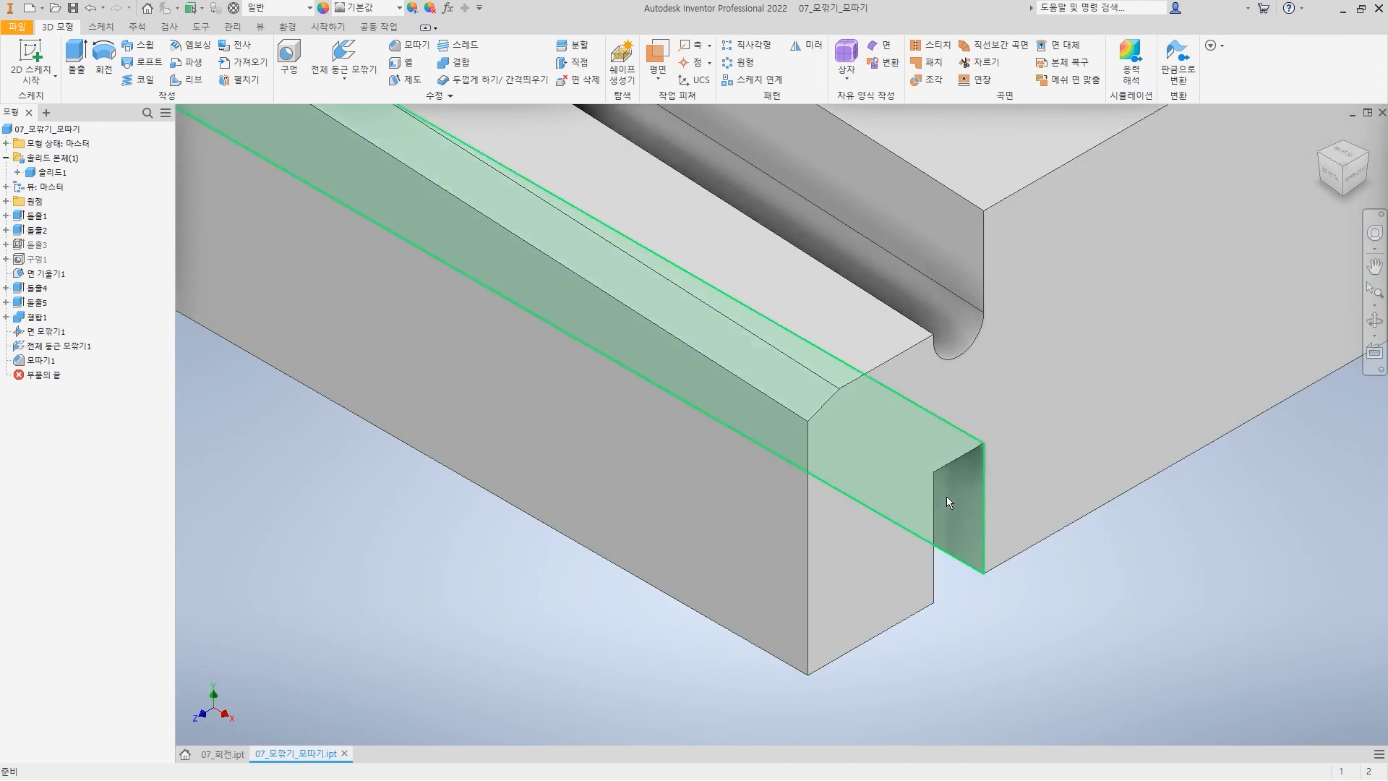
Start a 5 mm distance chamfer on the middle step's outer top edge above the slot end and make it partial, about 37 mm long
{"action": "key", "text": "F6"}
{"action": "left_click", "coordinate": [409, 44]}
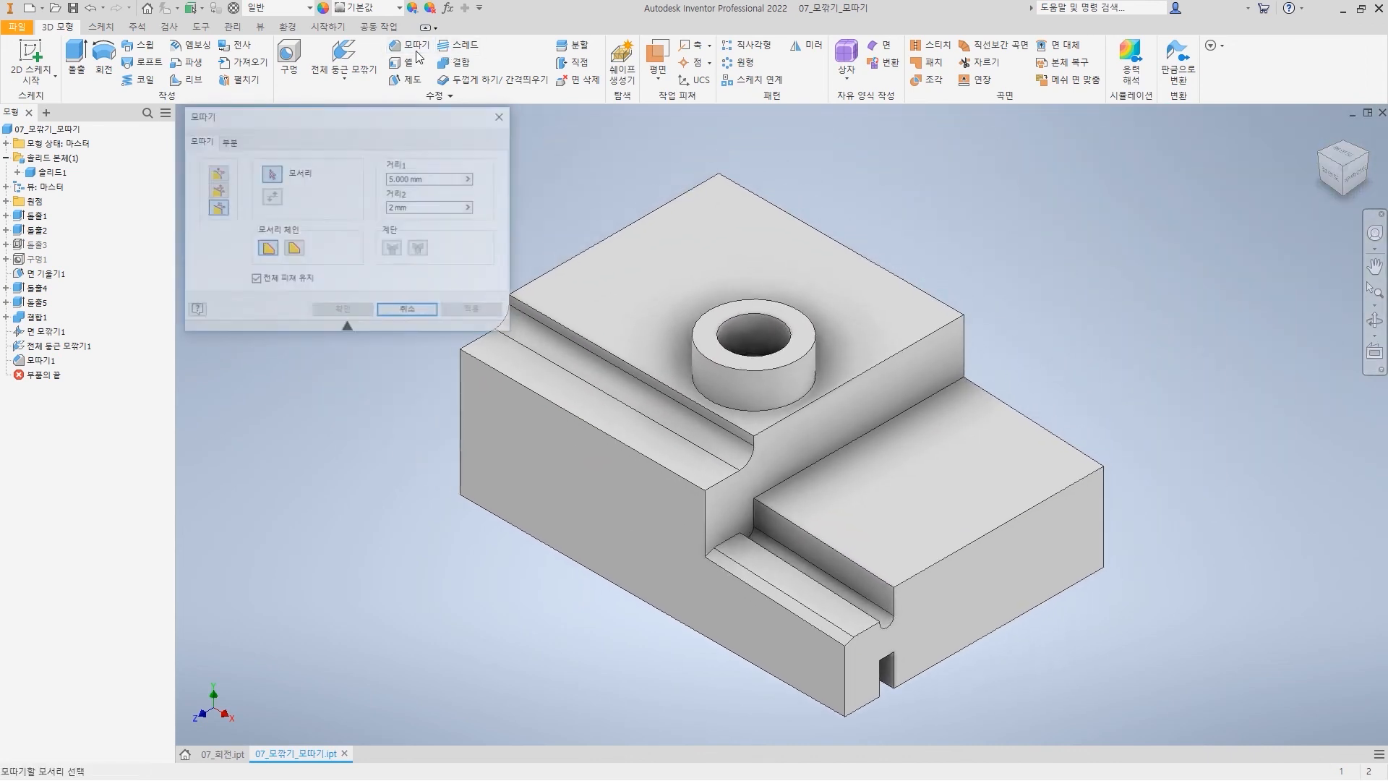
{"action": "left_click", "coordinate": [220, 175]}
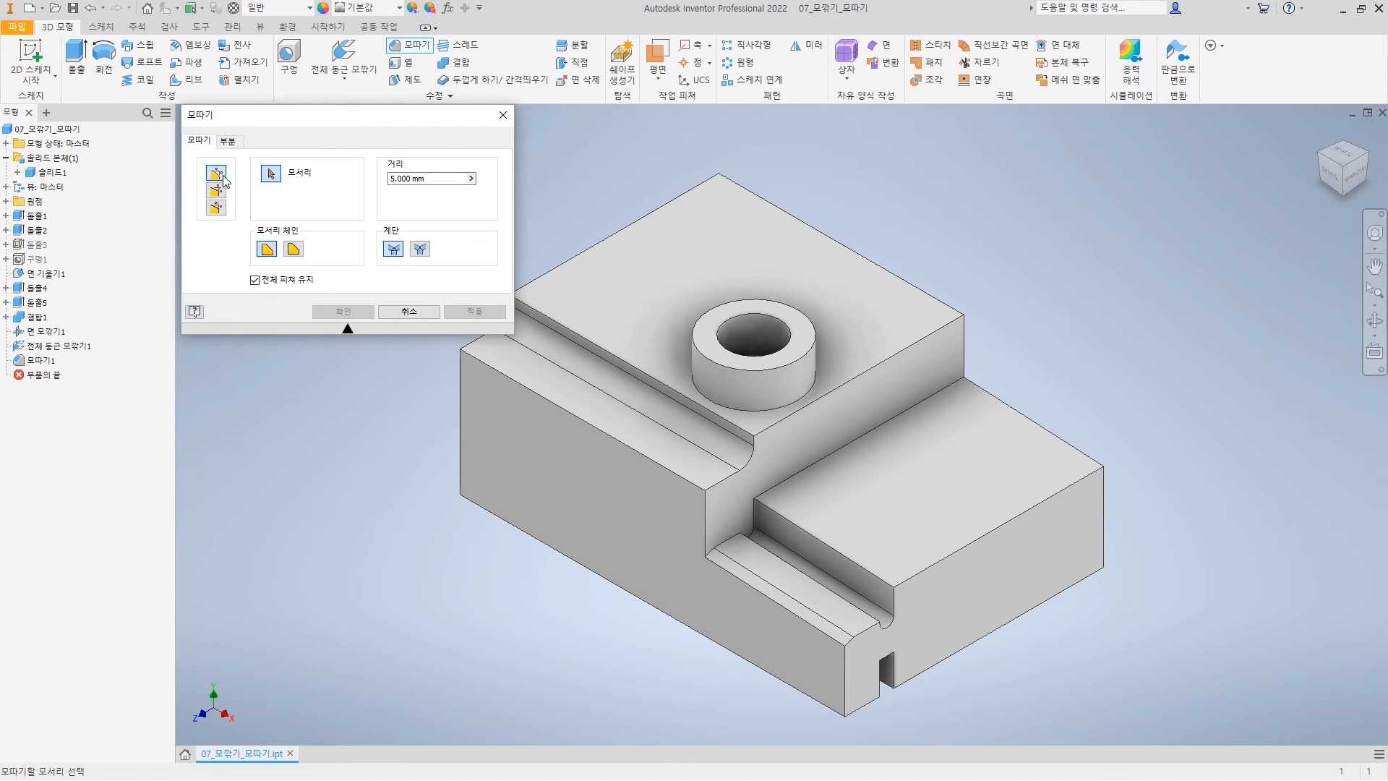
{"action": "left_click", "coordinate": [990, 535]}
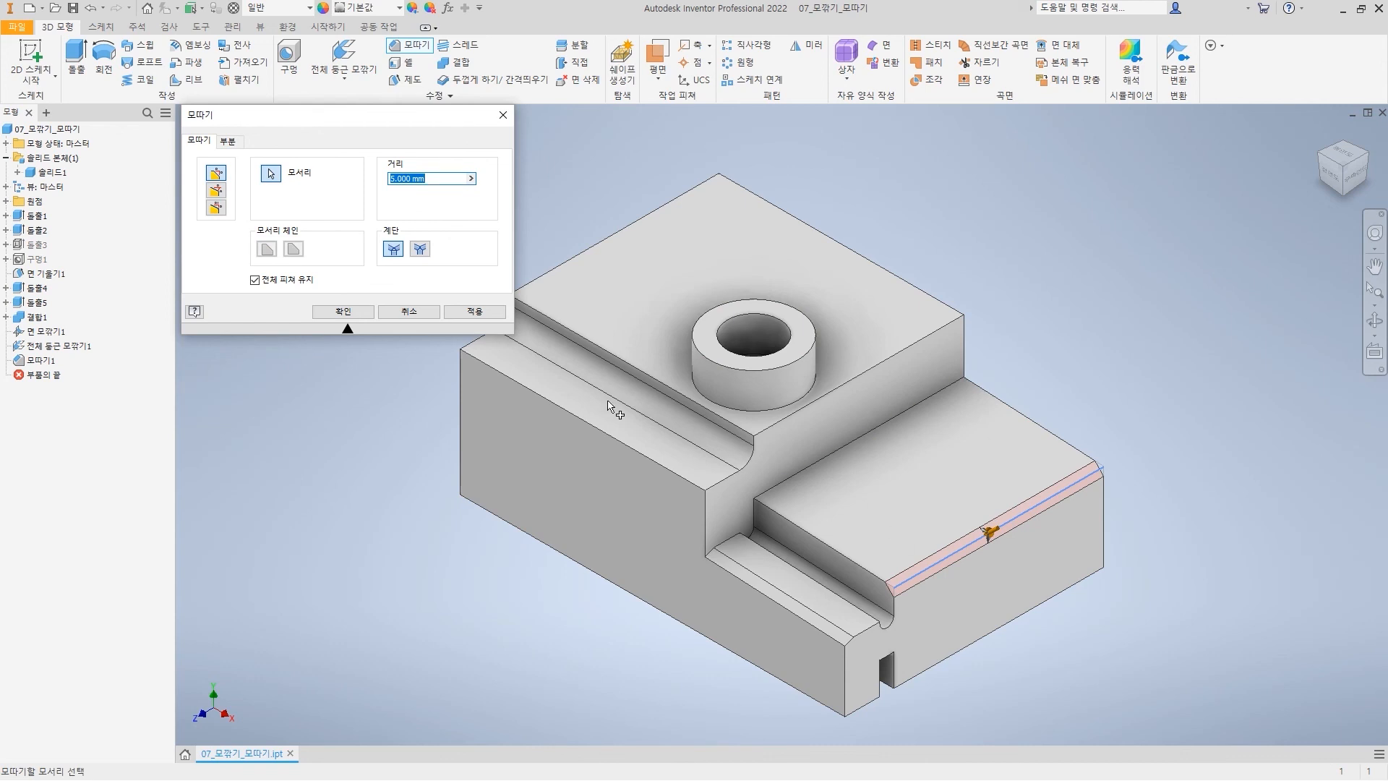
{"action": "left_click", "coordinate": [229, 142]}
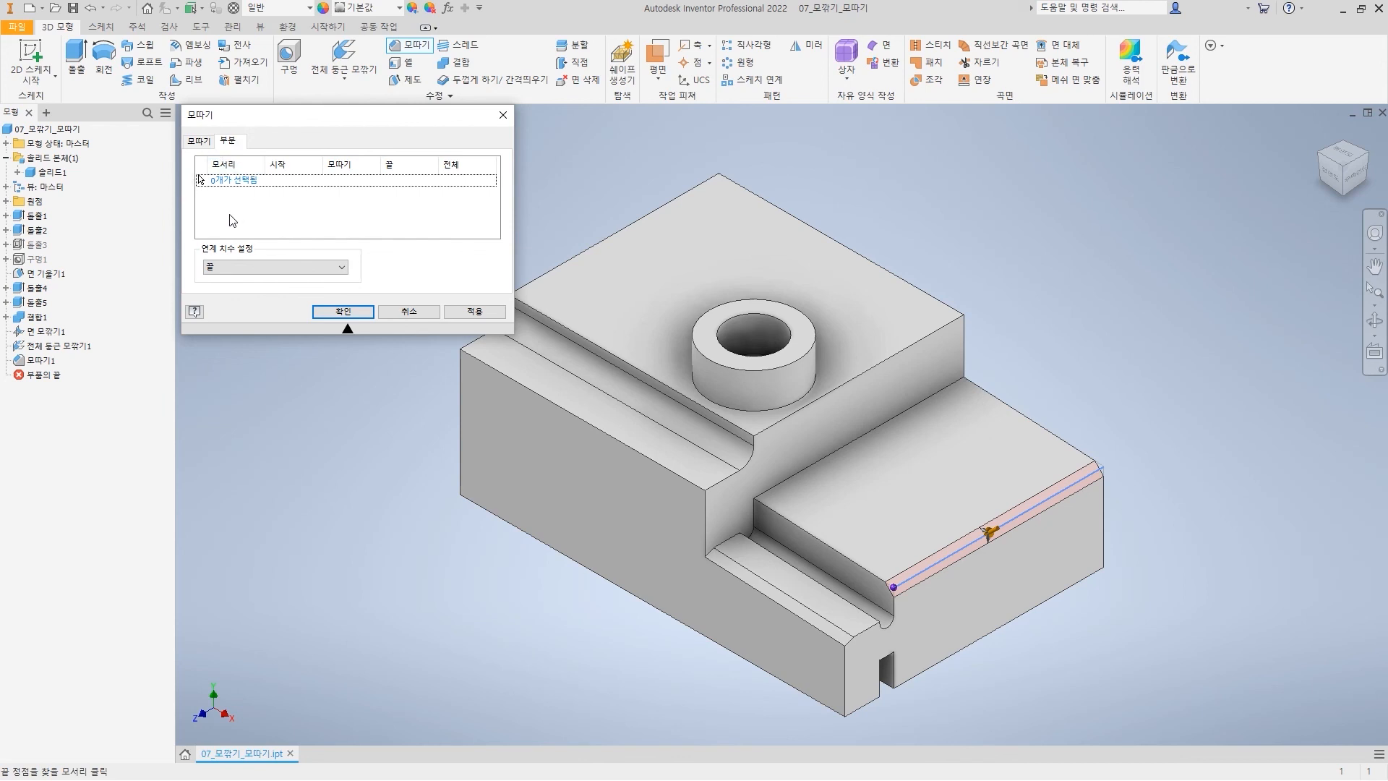
{"action": "left_click", "coordinate": [961, 555]}
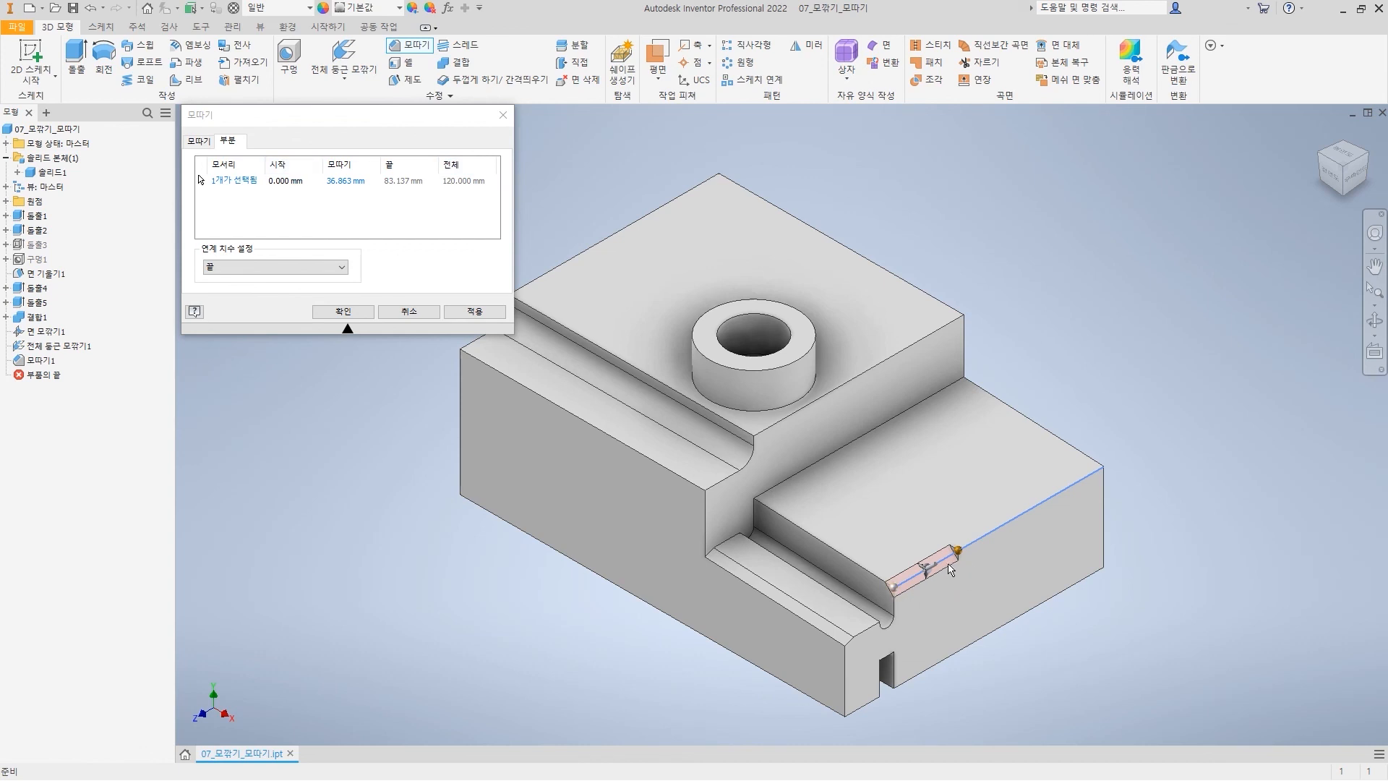
Compare start (시작), chamfer (모따기) and end (끝) as the partial chamfer's driven dimension, and restore end
{"action": "left_click", "coordinate": [359, 180]}
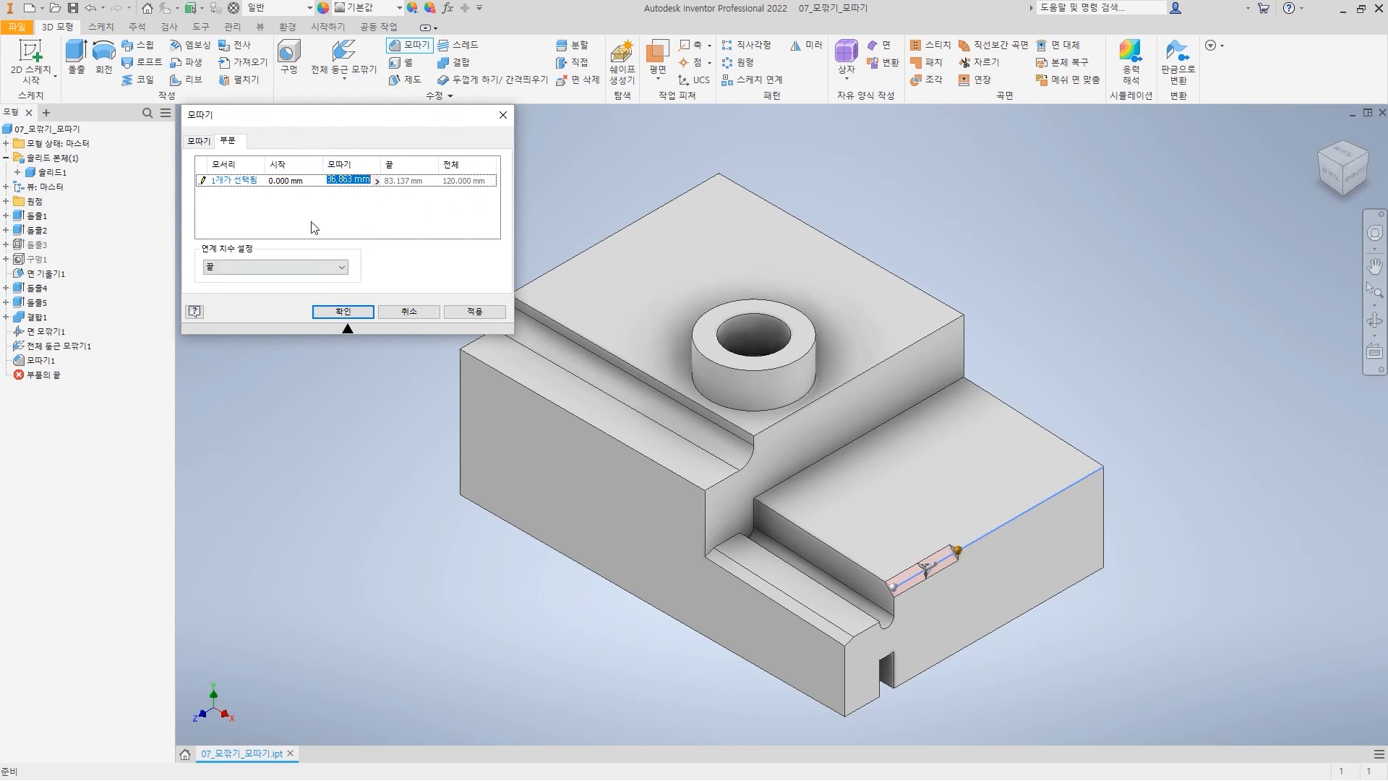
{"action": "left_click", "coordinate": [303, 182]}
{"action": "left_click", "coordinate": [349, 180]}
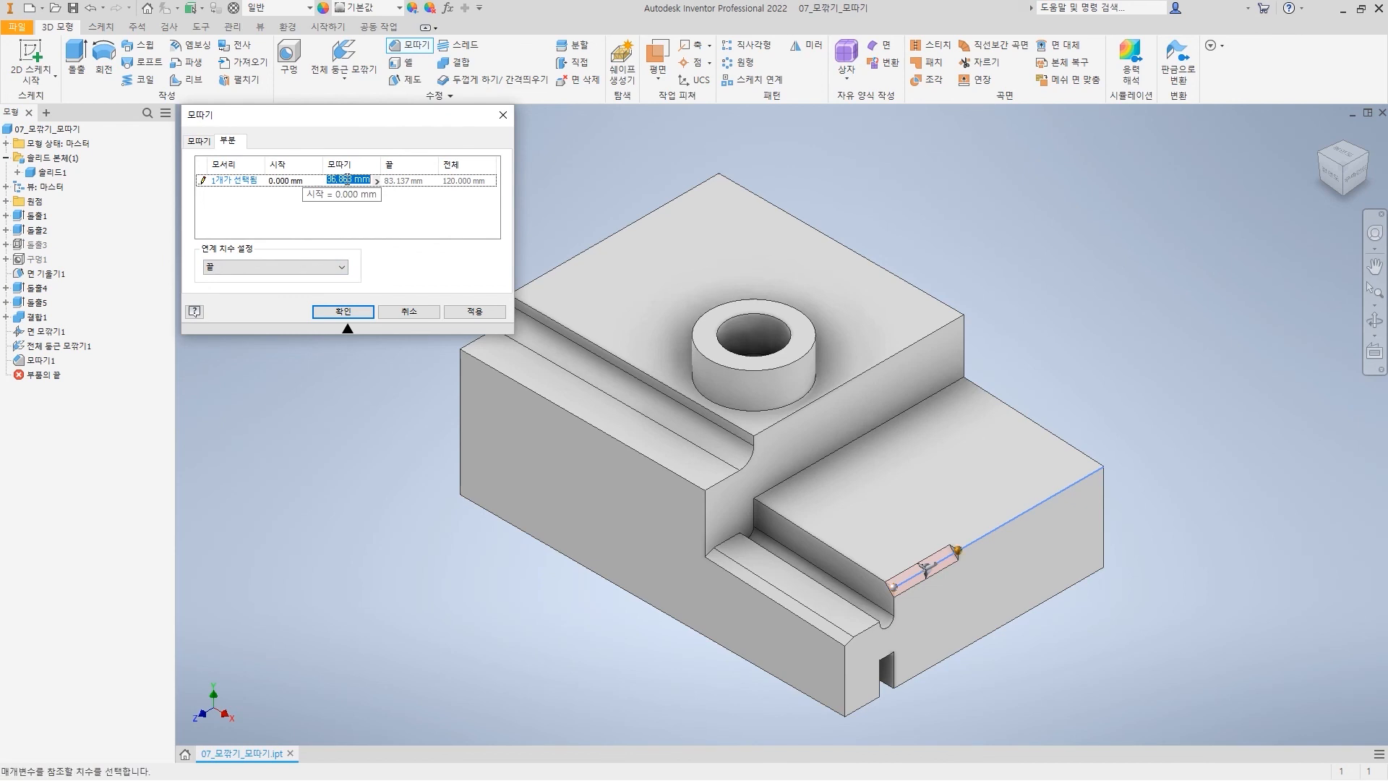
{"action": "key", "text": "Escape"}
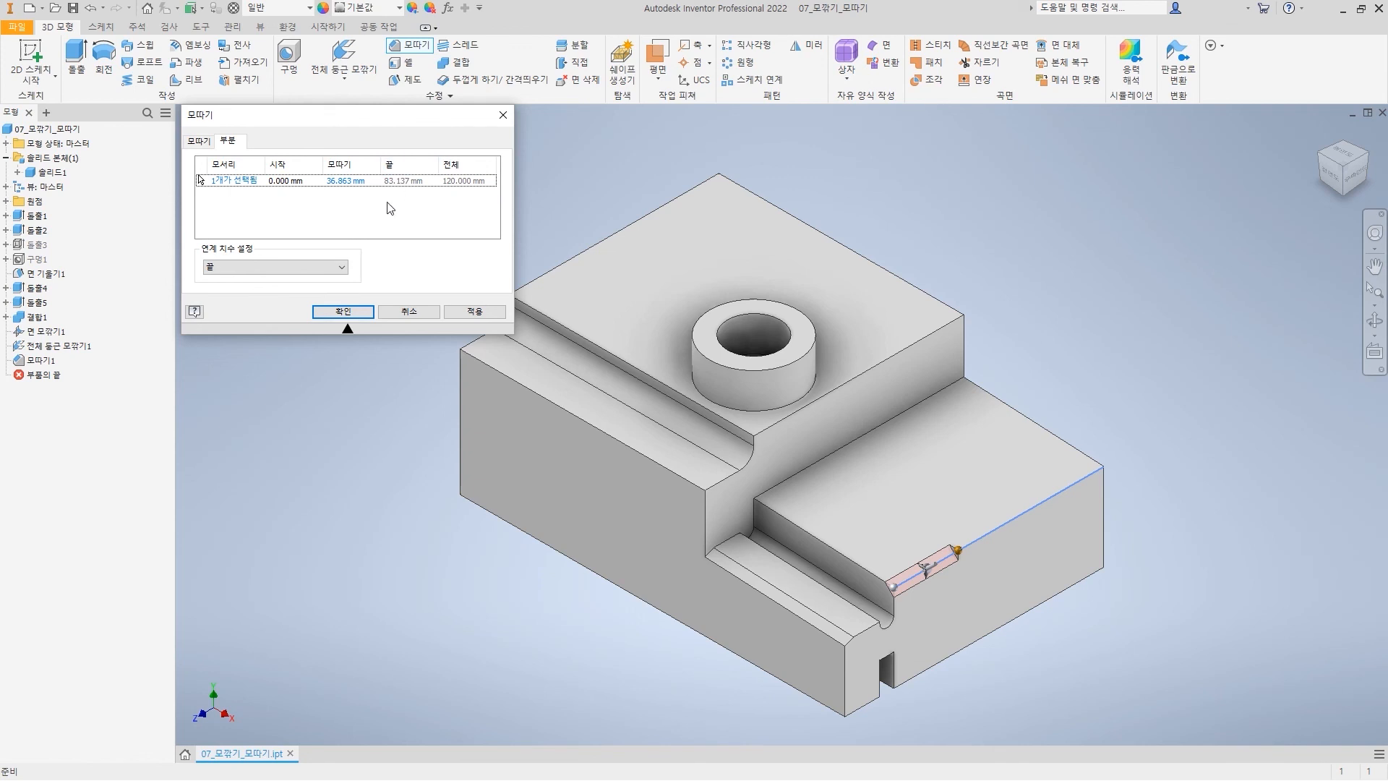
{"action": "left_click", "coordinate": [282, 267]}
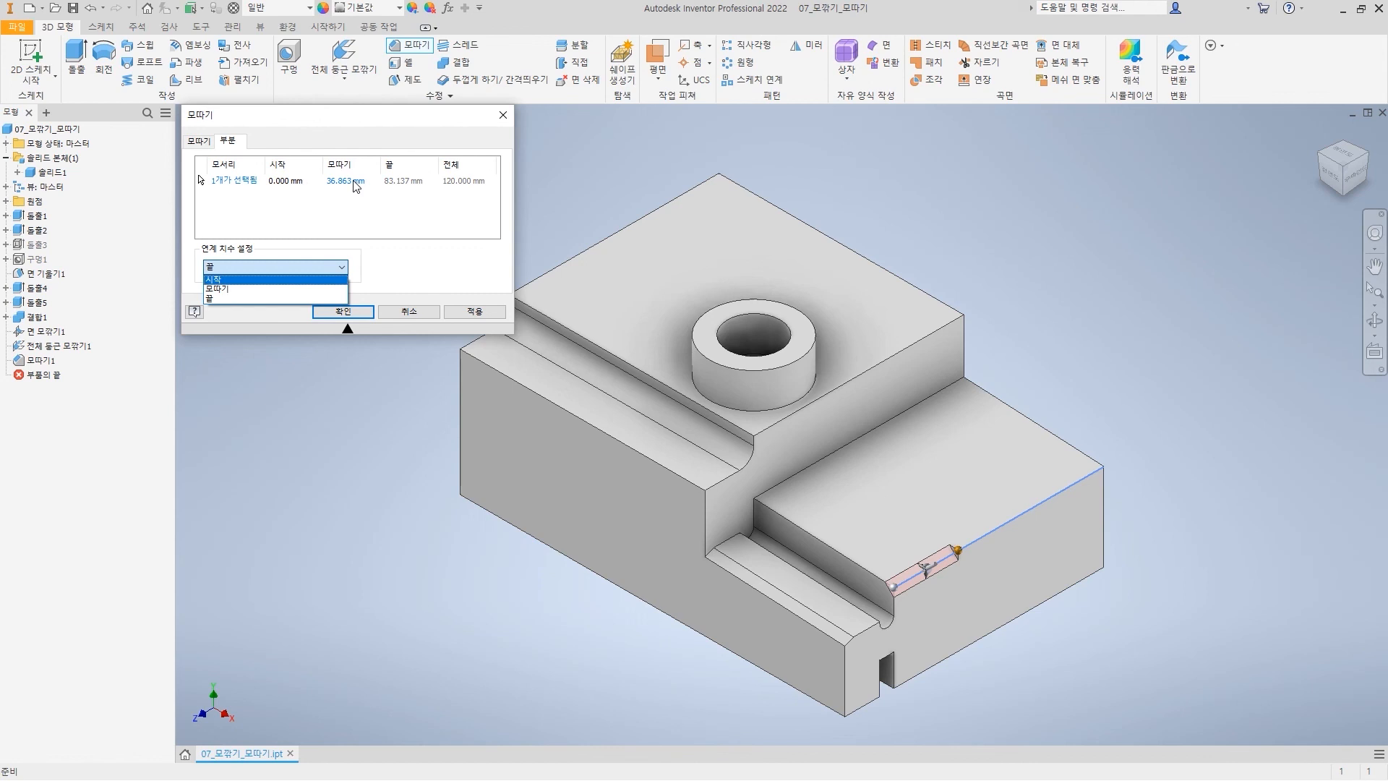
{"action": "left_click", "coordinate": [229, 281]}
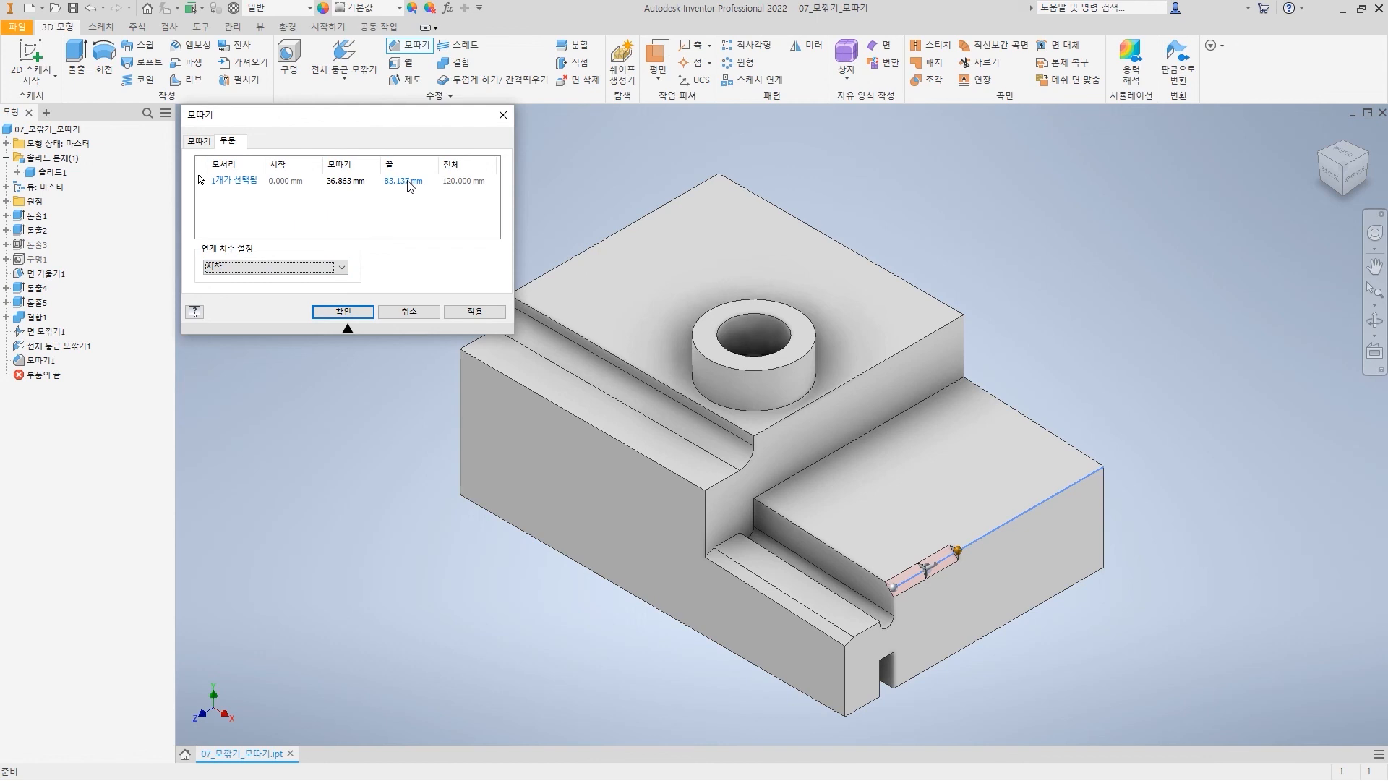
{"action": "left_click", "coordinate": [246, 267]}
{"action": "left_click", "coordinate": [250, 288]}
{"action": "left_click", "coordinate": [265, 267]}
{"action": "left_click", "coordinate": [256, 300]}
Set the partial chamfer's length to 50 mm and its start offset to 20 mm, and create it
{"action": "left_click", "coordinate": [352, 183]}
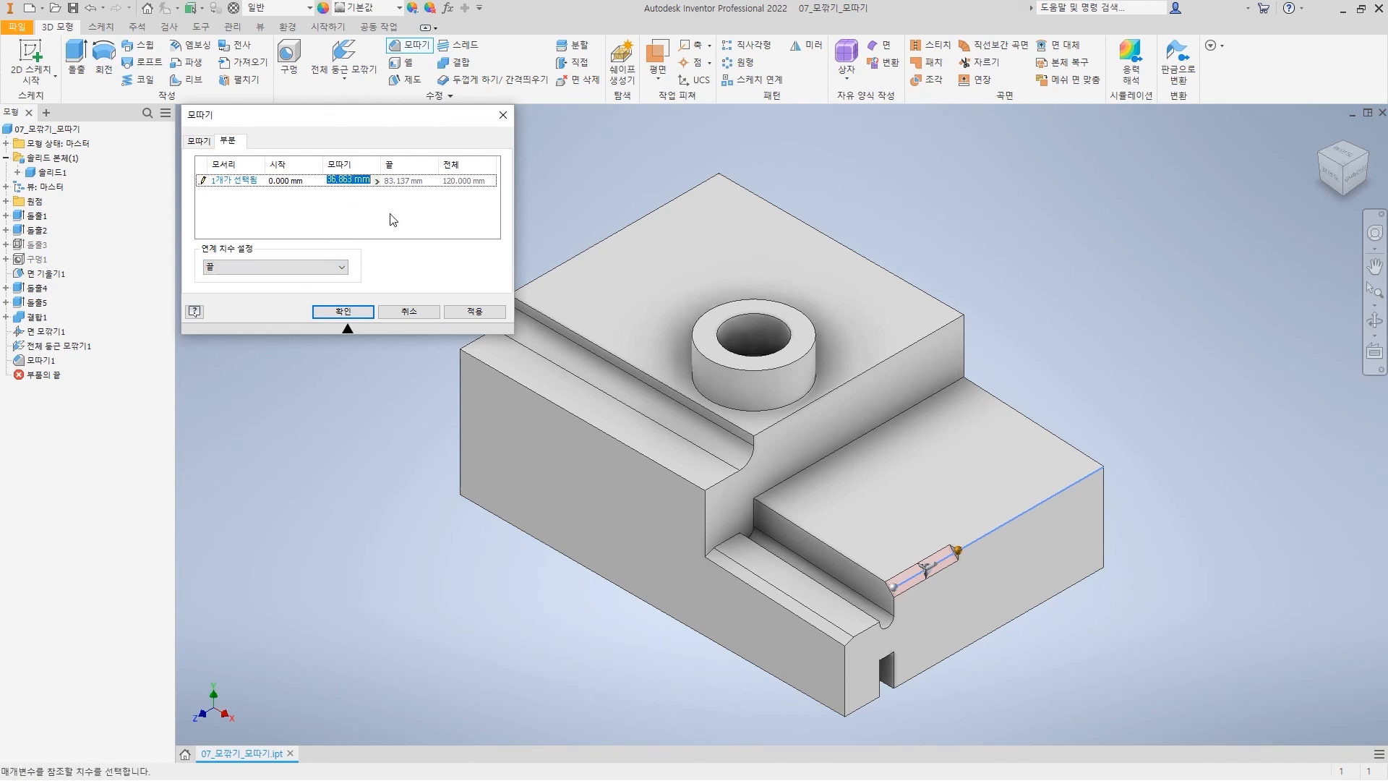
{"action": "type", "text": "50"}
{"action": "key", "text": "Return"}
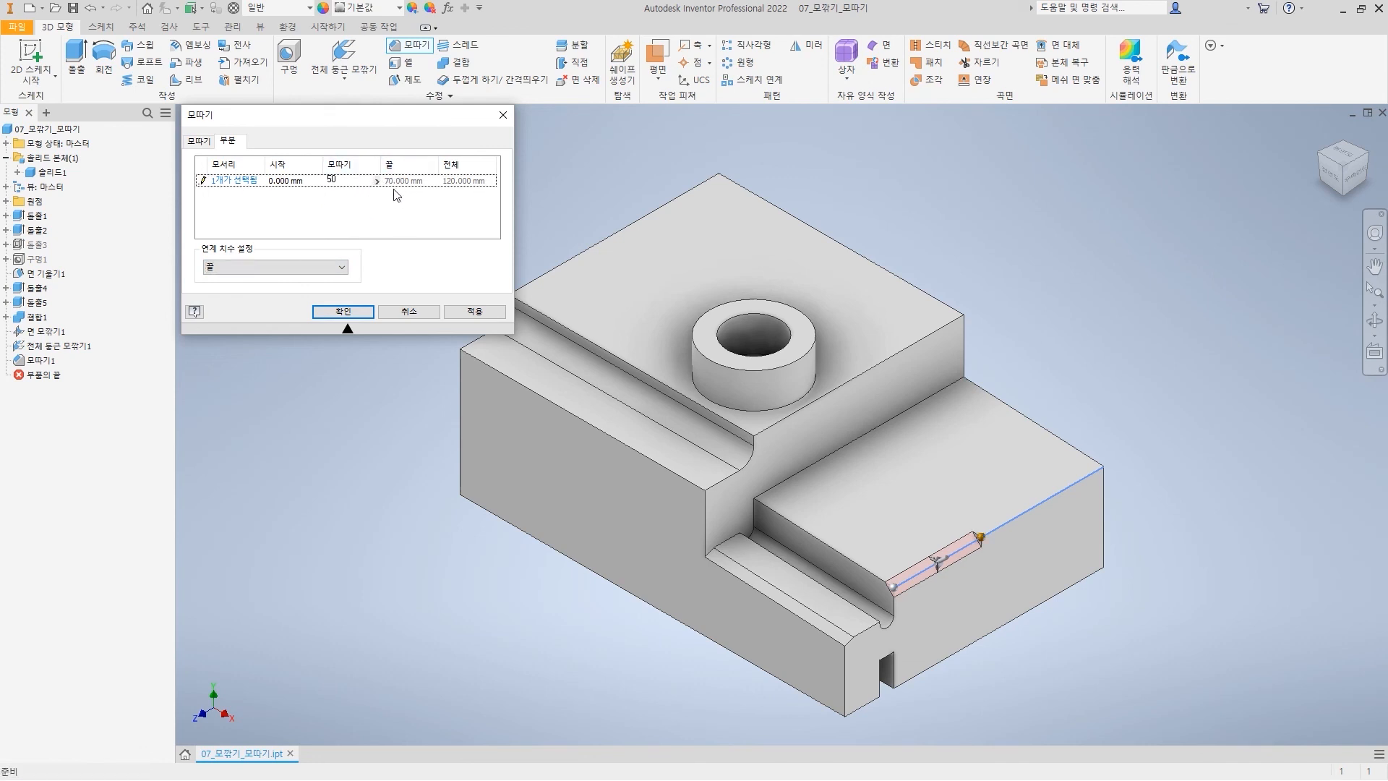
{"action": "left_click", "coordinate": [295, 182]}
{"action": "type", "text": "20"}
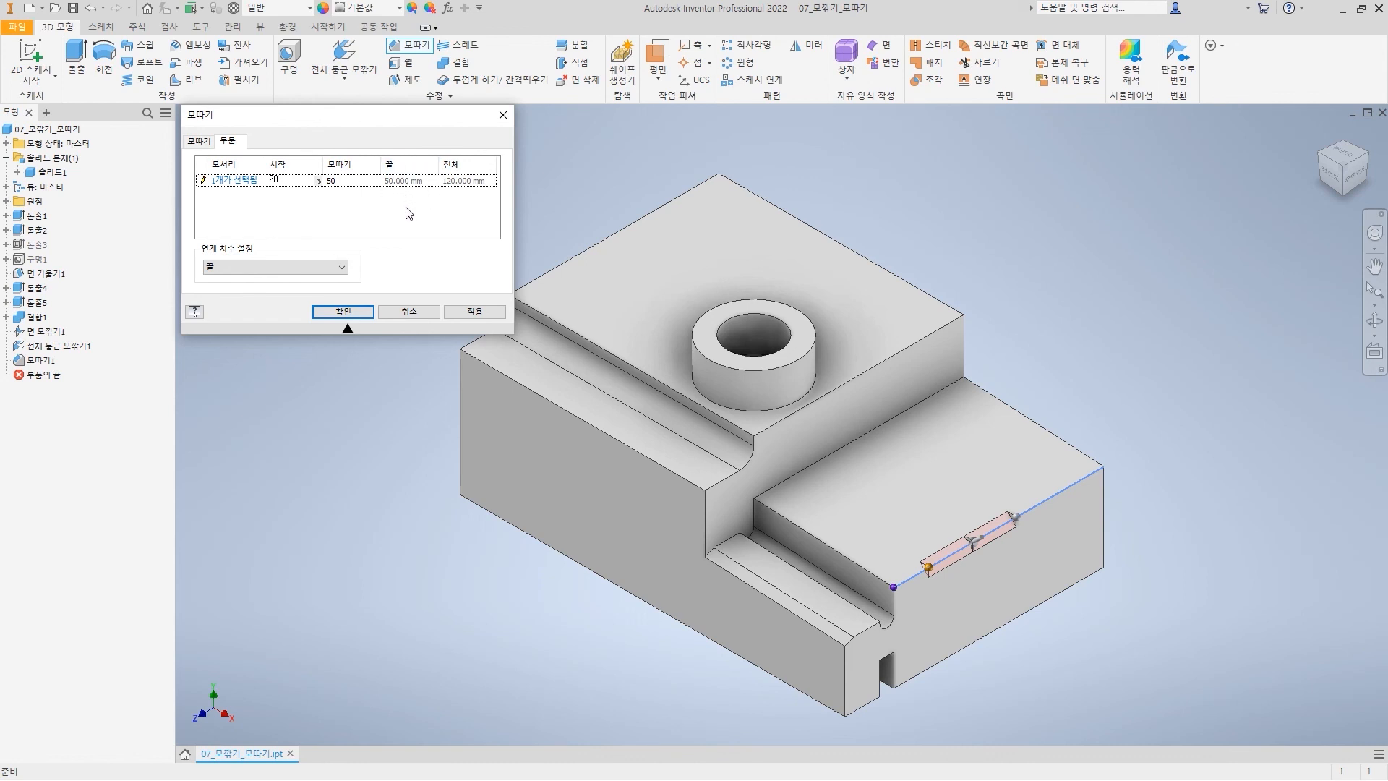
{"action": "left_click", "coordinate": [475, 311]}
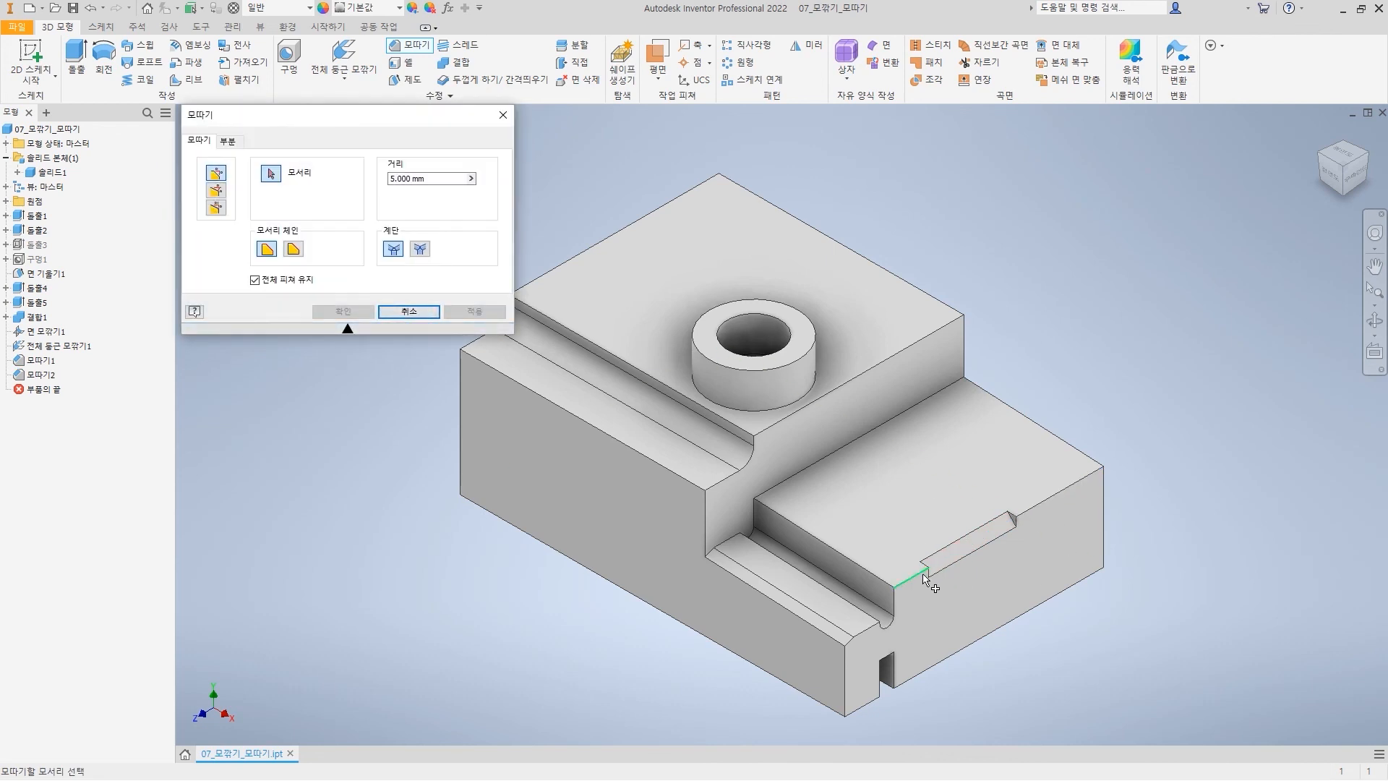
Select the middle step's top edge beside the groove for a 5 mm distance chamfer and make it partial, about 47 mm long
{"action": "left_click", "coordinate": [241, 144]}
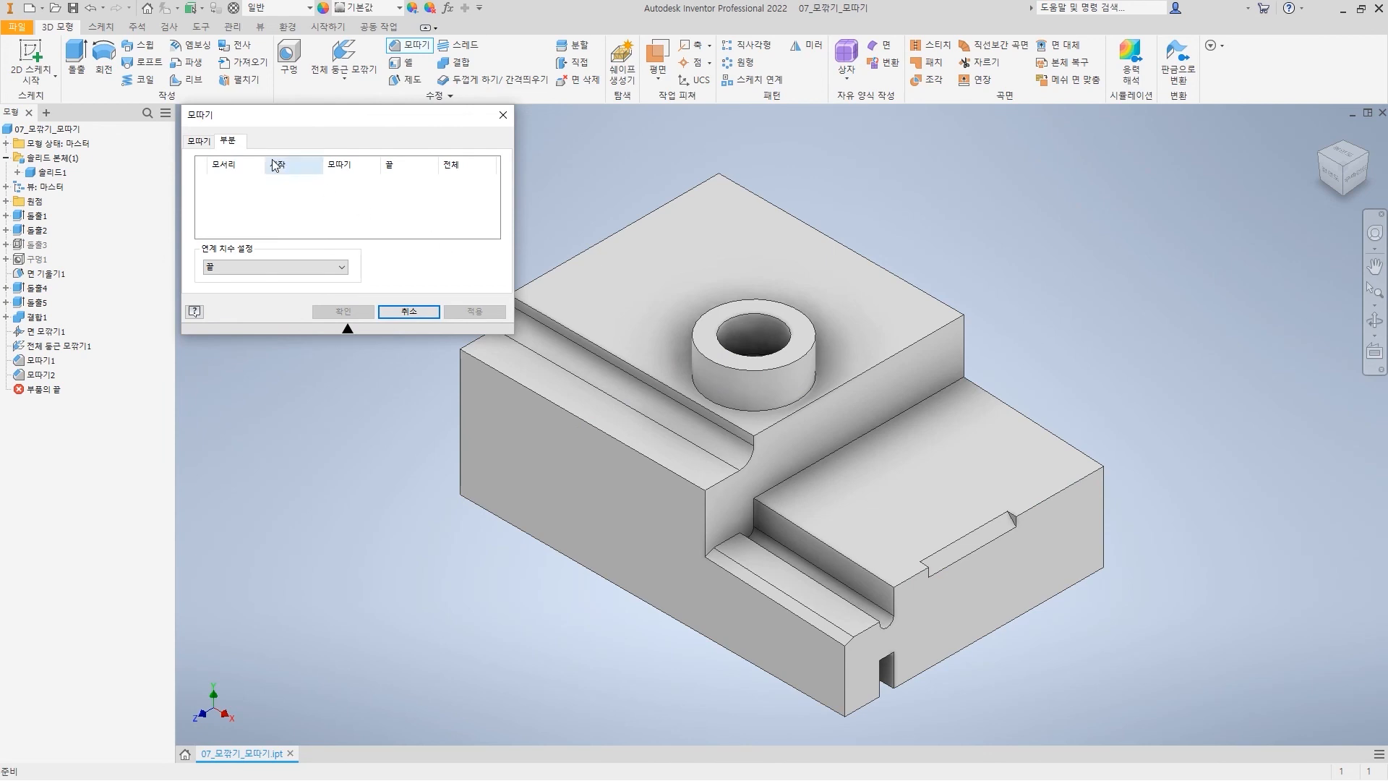
{"action": "left_click", "coordinate": [202, 142]}
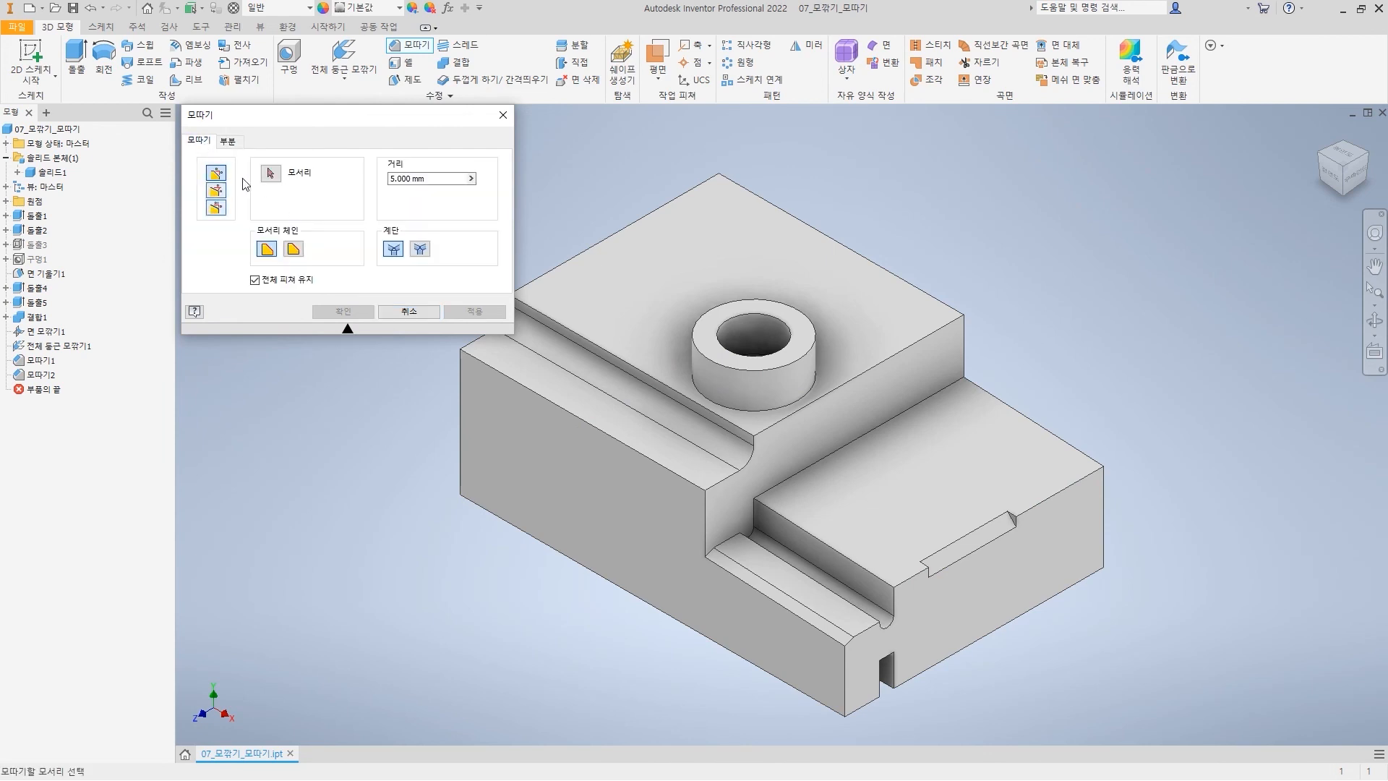
{"action": "left_click", "coordinate": [818, 537]}
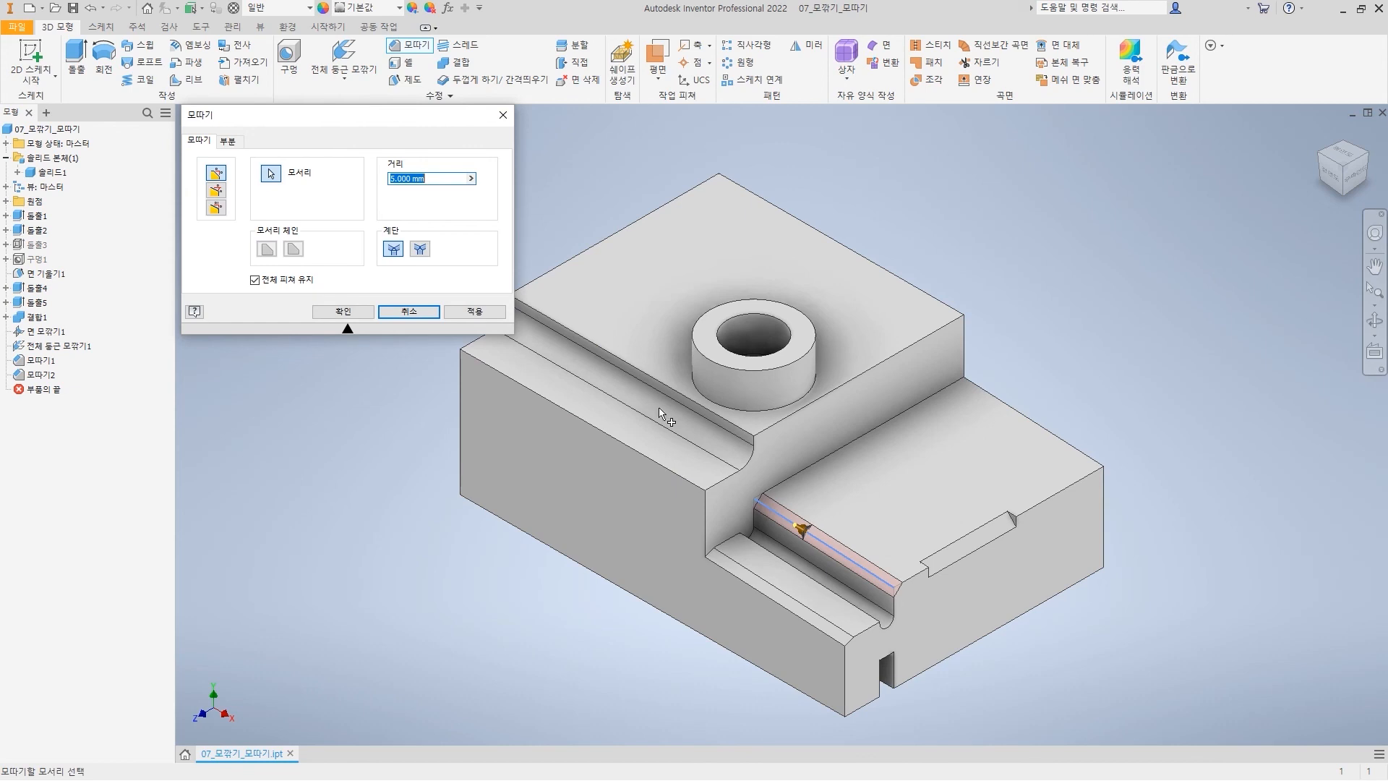
{"action": "left_click", "coordinate": [230, 142]}
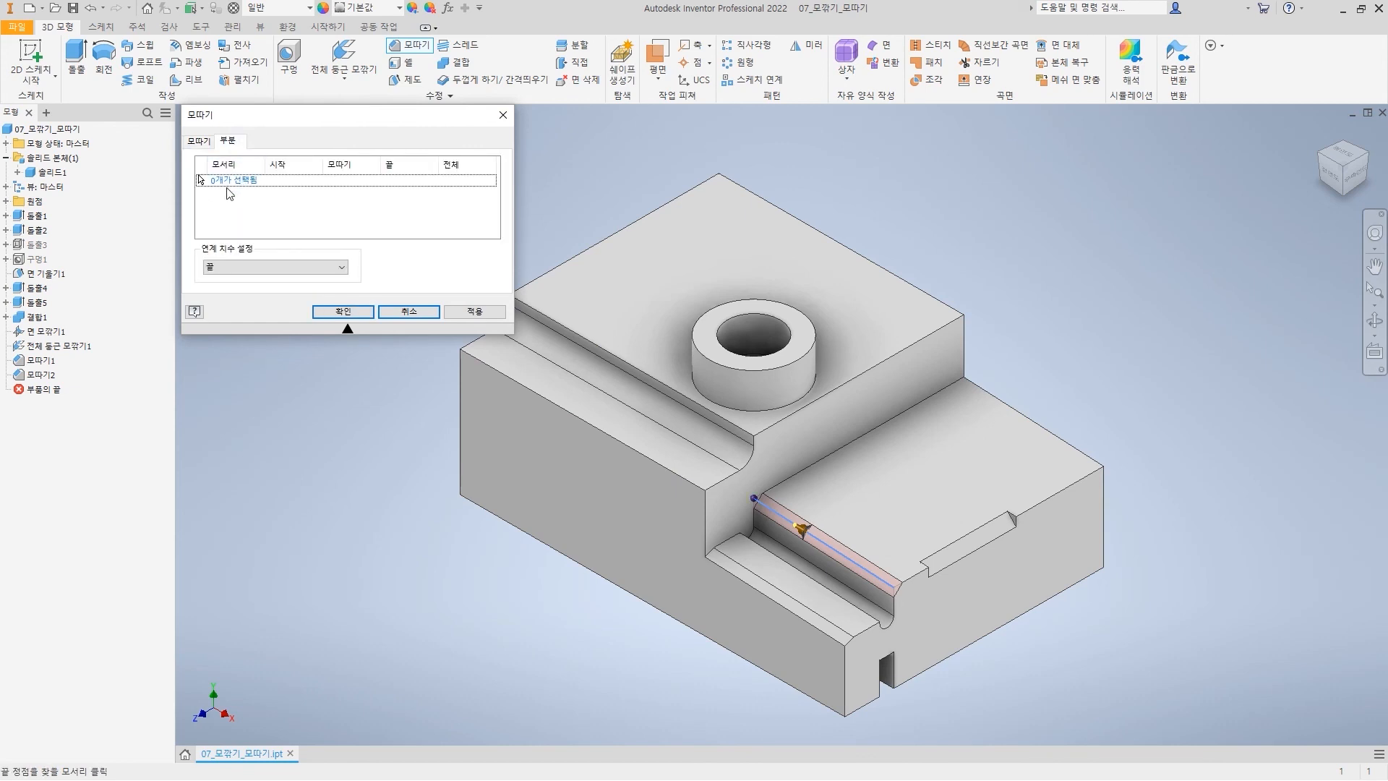
{"action": "left_click", "coordinate": [839, 557]}
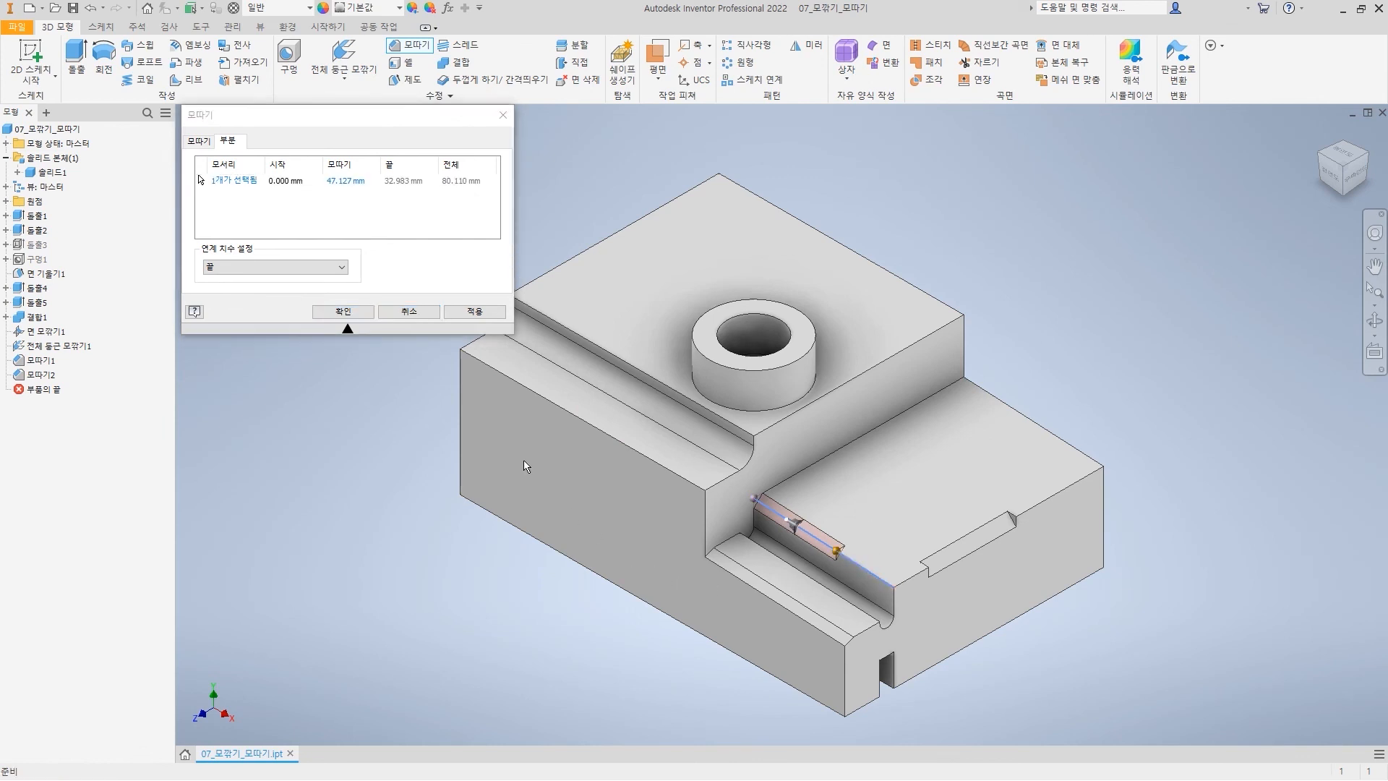
Make the chamfer length (모따기) the driven dimension, set start and end offsets to 20 mm each, and create the partial chamfer
{"action": "left_click", "coordinate": [340, 267]}
{"action": "left_click", "coordinate": [252, 292]}
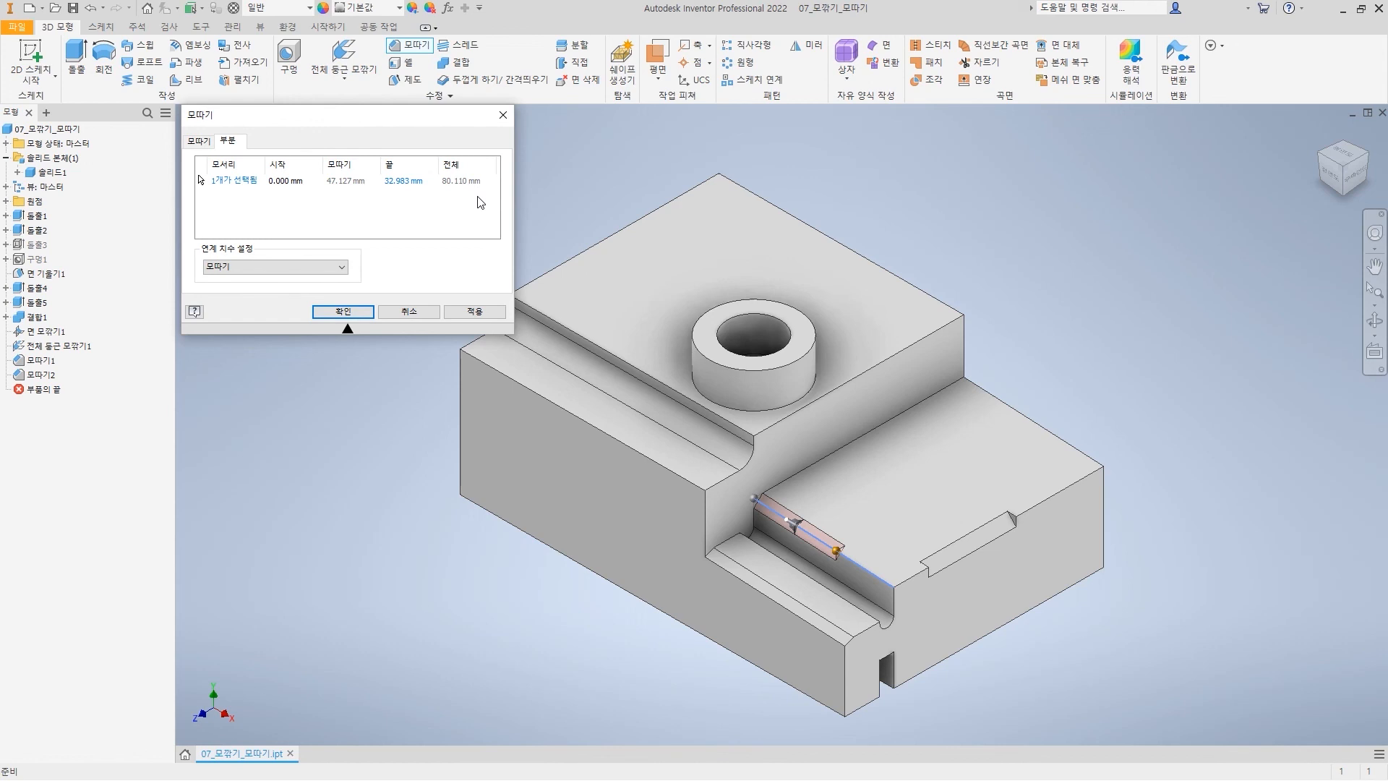
{"action": "left_click", "coordinate": [285, 180]}
{"action": "type", "text": "20"}
{"action": "key", "text": "Tab"}
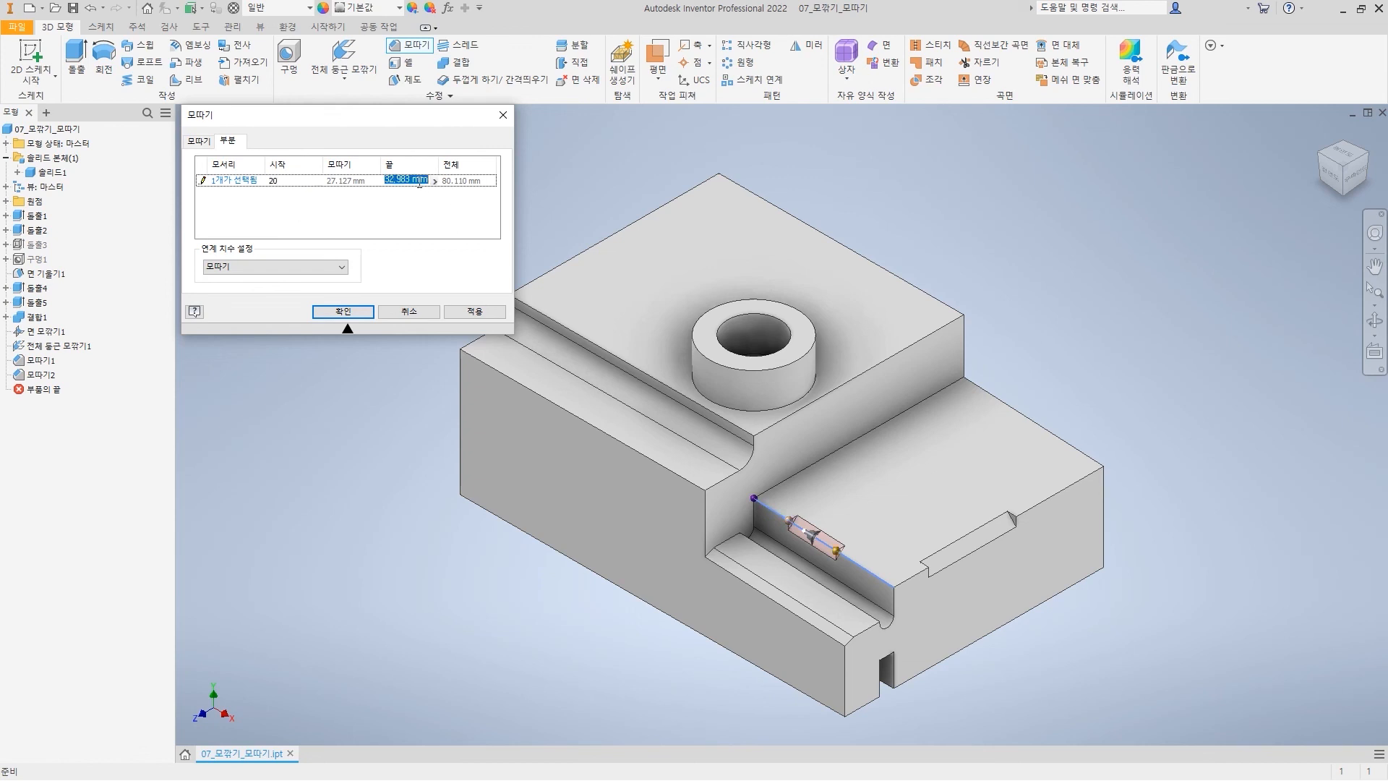
{"action": "type", "text": "20"}
{"action": "key", "text": "Return"}
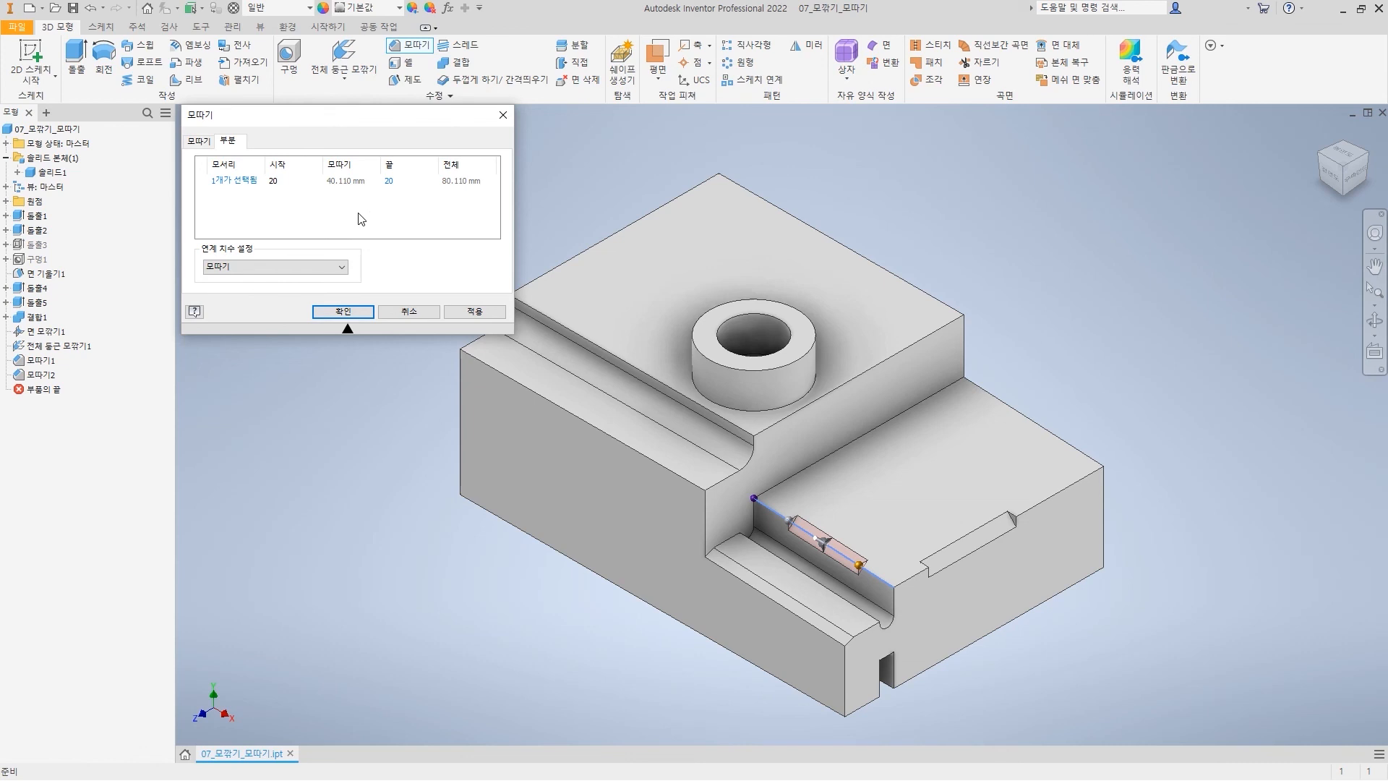
{"action": "left_click", "coordinate": [470, 311]}
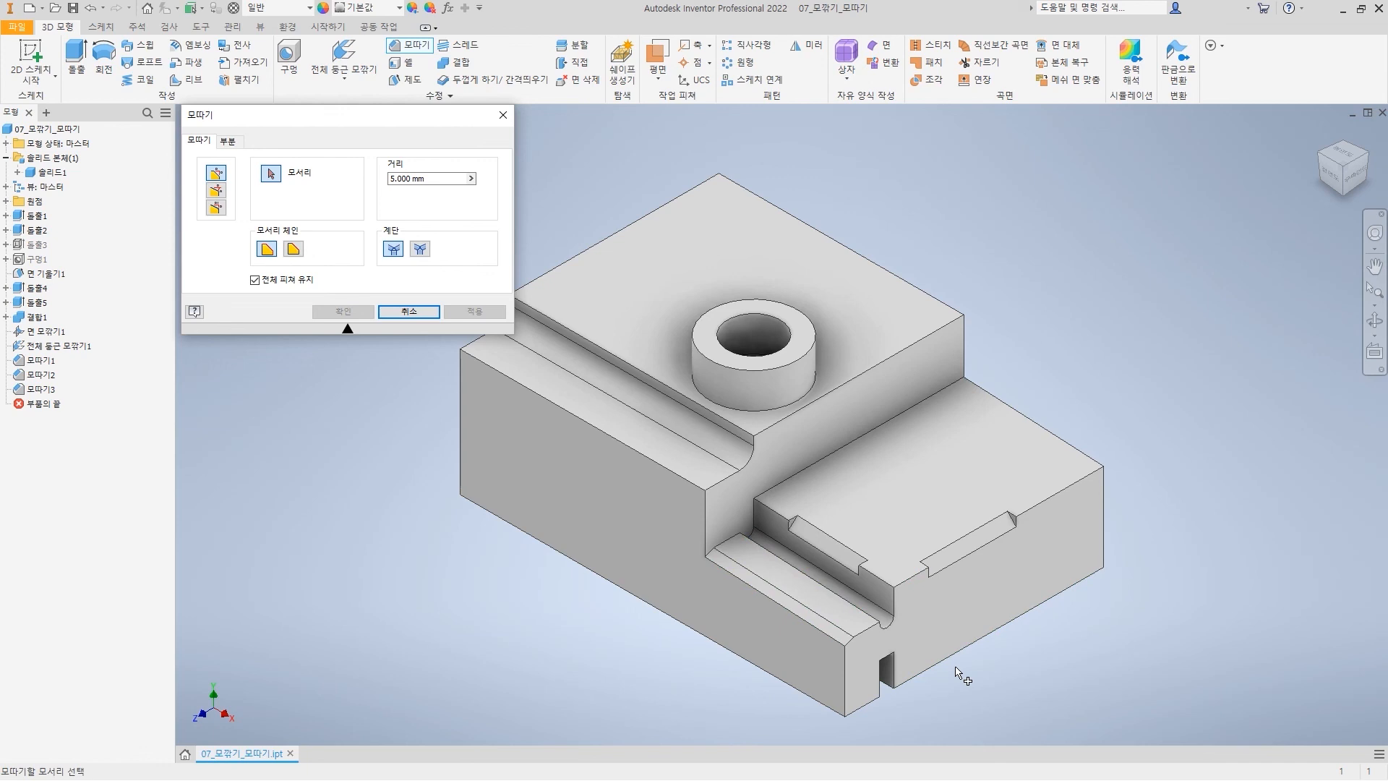
{"action": "key", "text": "Escape"}
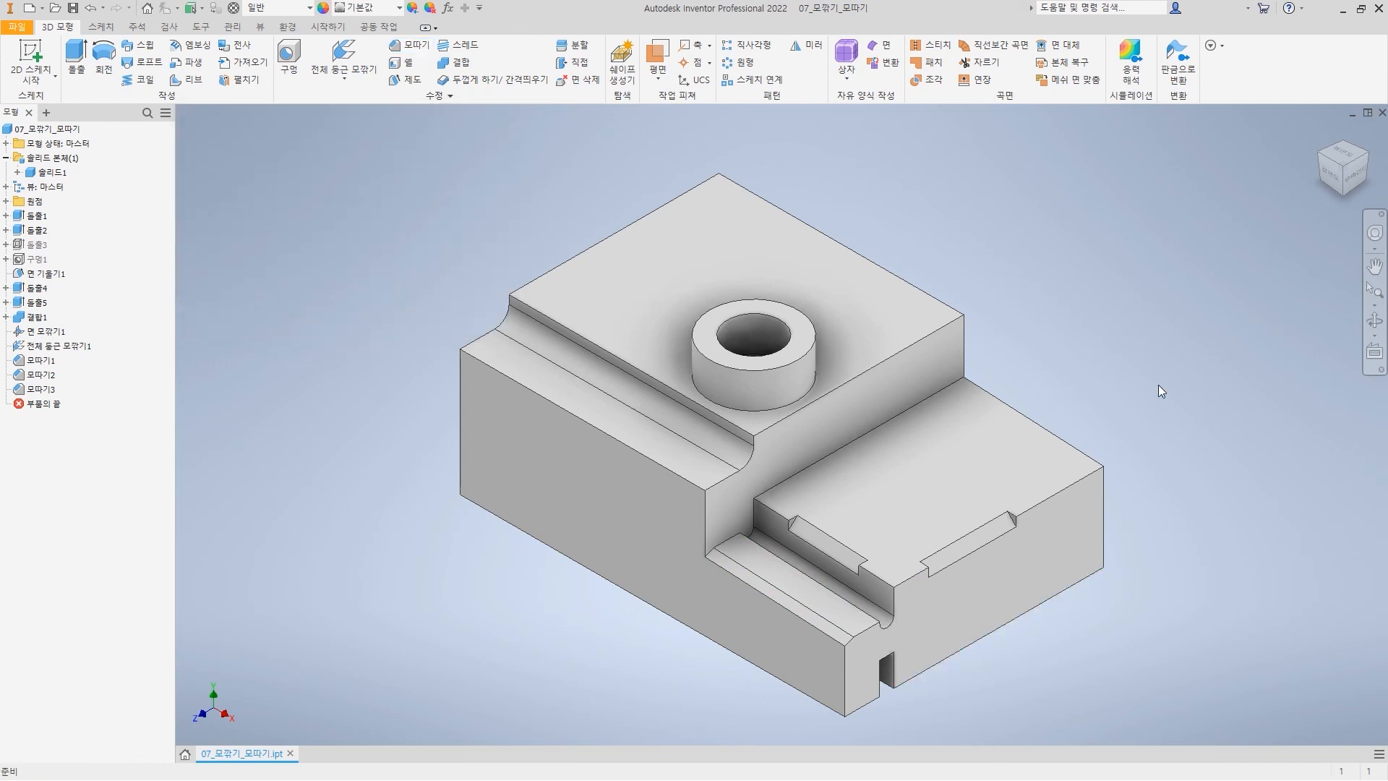